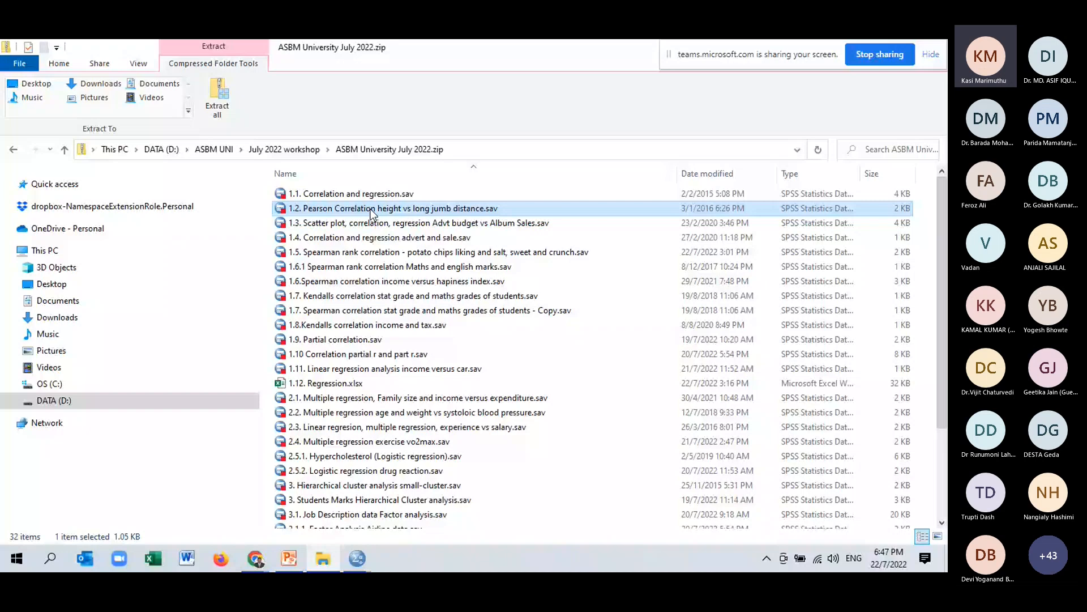
Capitalize the jump distance variable's label so it reads "Long jump performance", then return to the data.
scroll(411, 248, "down", 6)
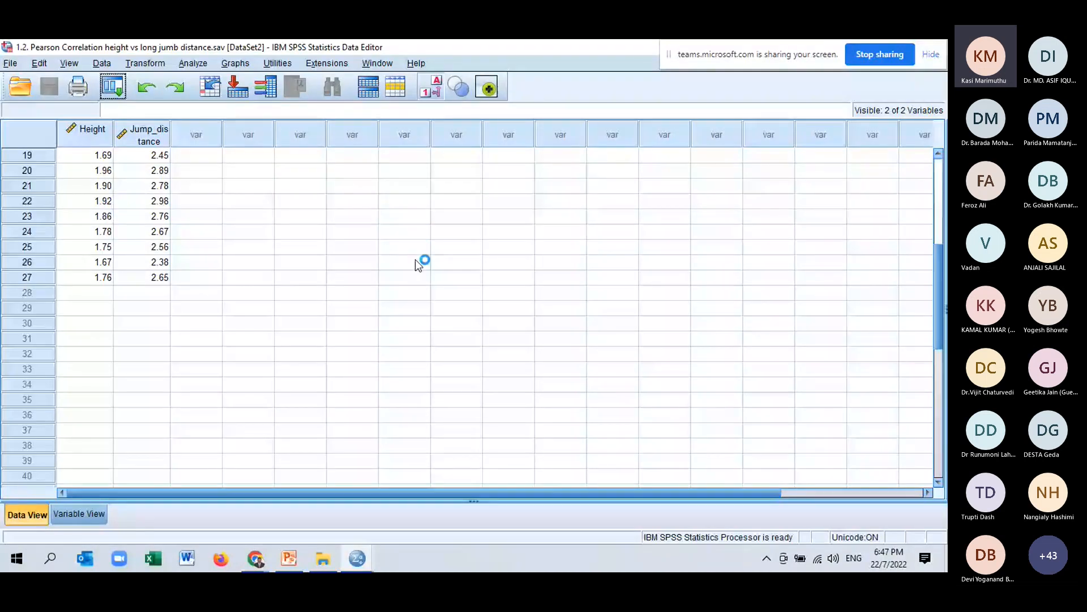
left_click(80, 514)
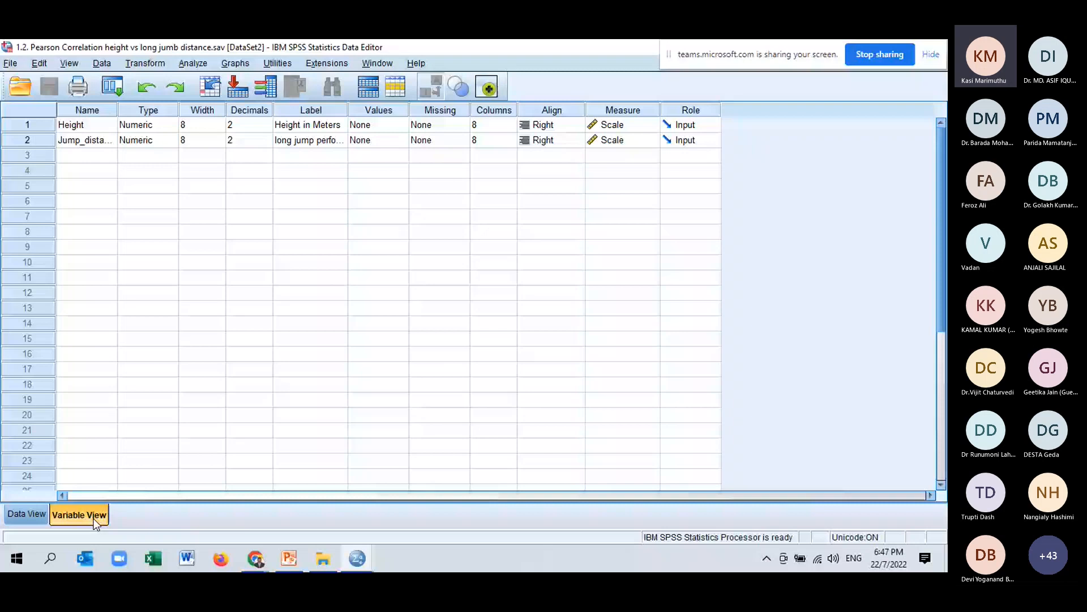
left_click(281, 141)
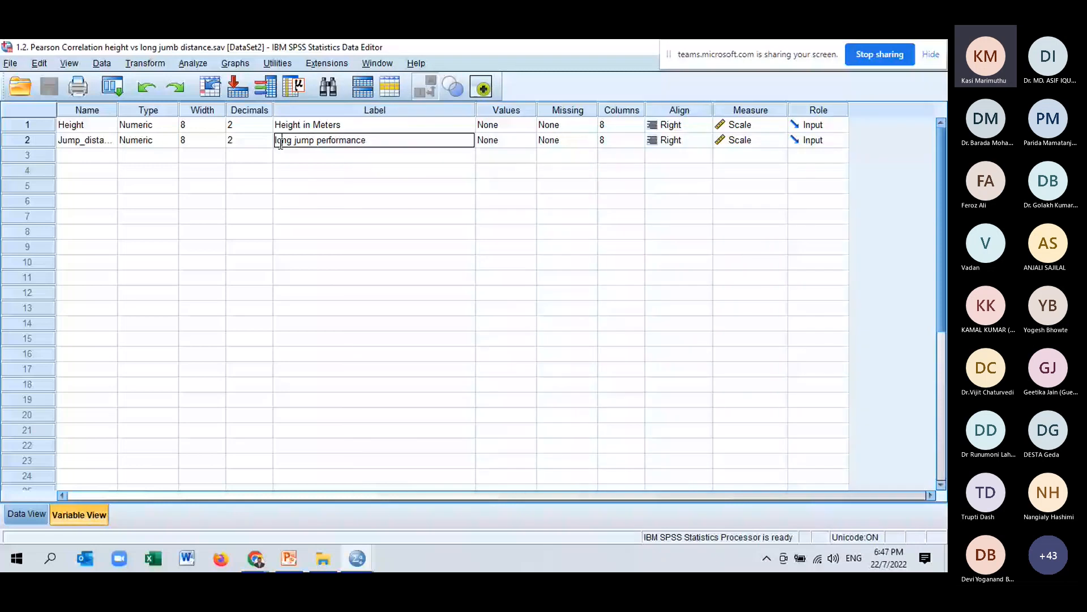
key("Delete")
type("L")
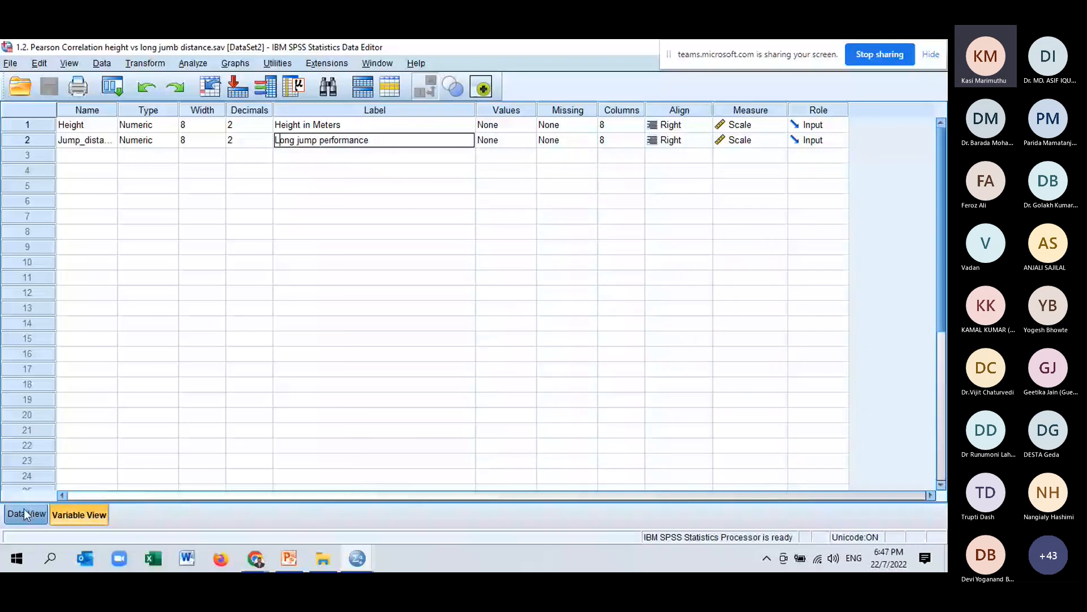
left_click(25, 514)
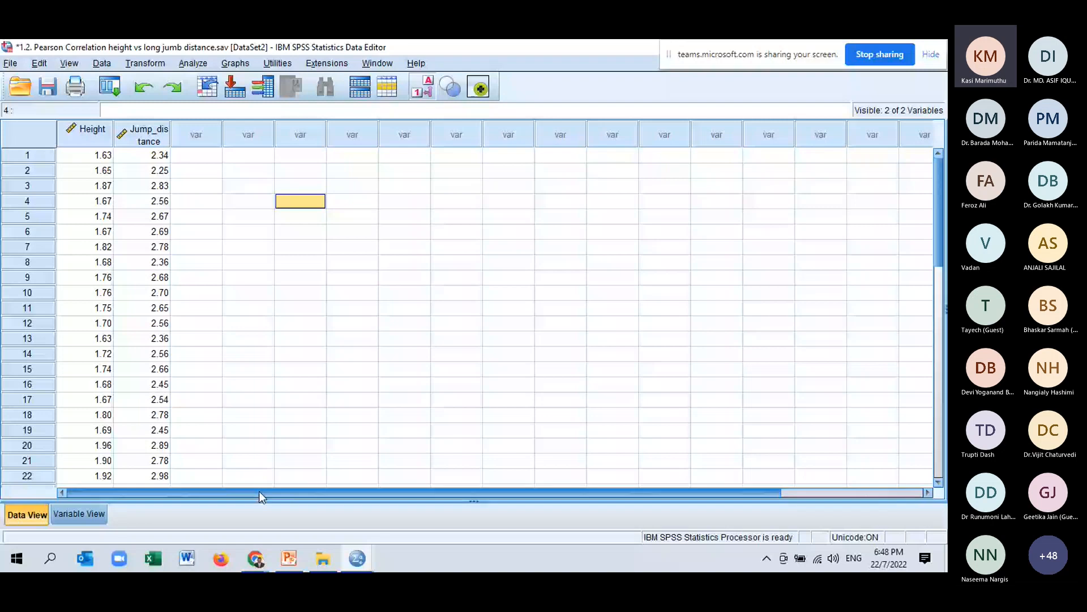
left_click(235, 64)
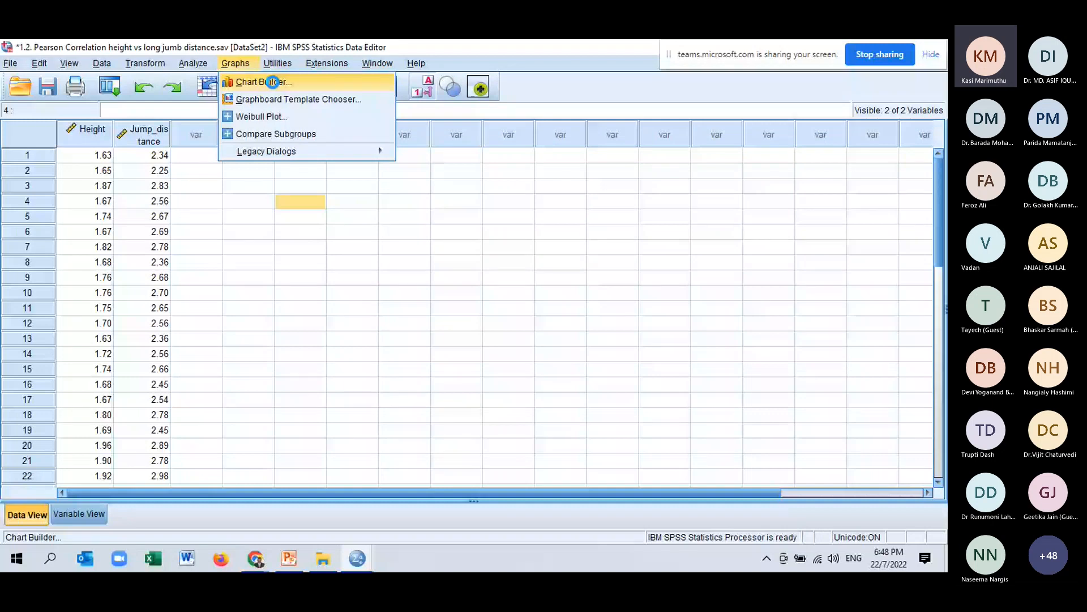
left_click(273, 82)
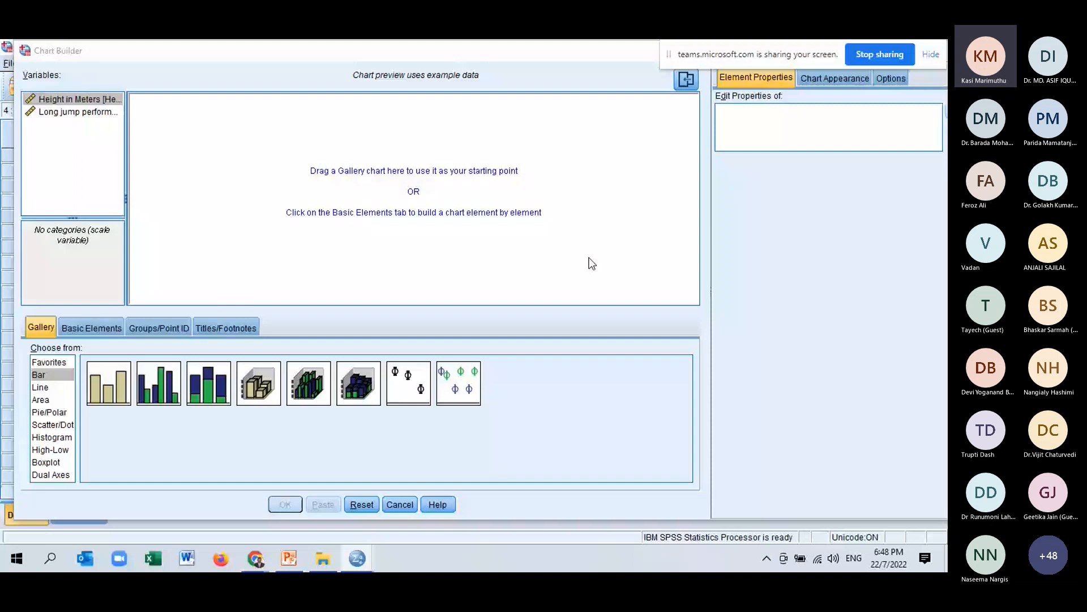
mouse_move(398, 49)
left_mouse_down()
mouse_move(412, 39)
mouse_move(412, 49)
left_mouse_up()
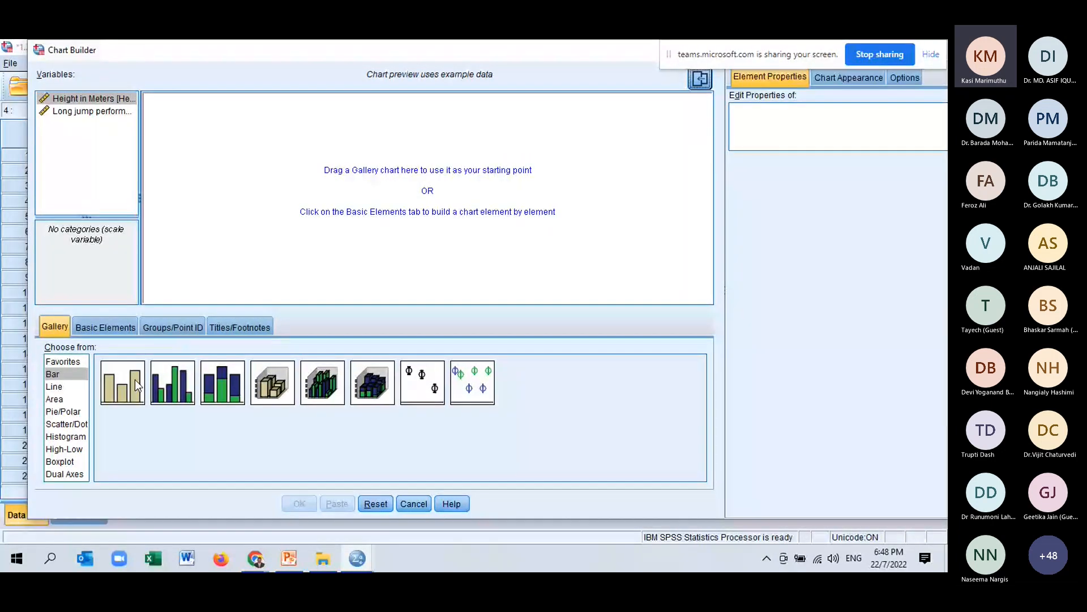
left_click(60, 424)
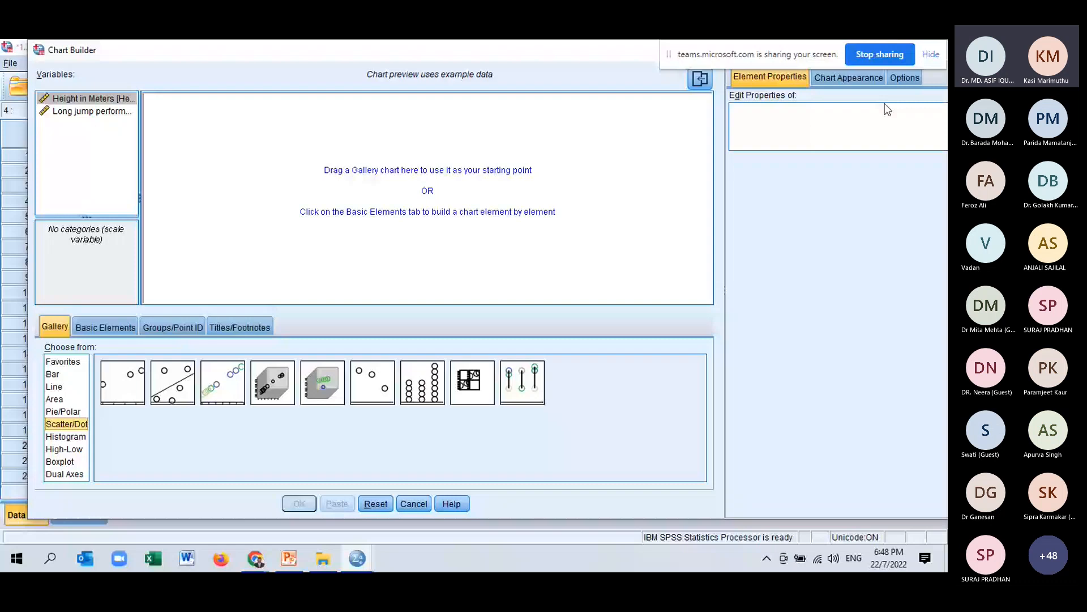
key("Escape")
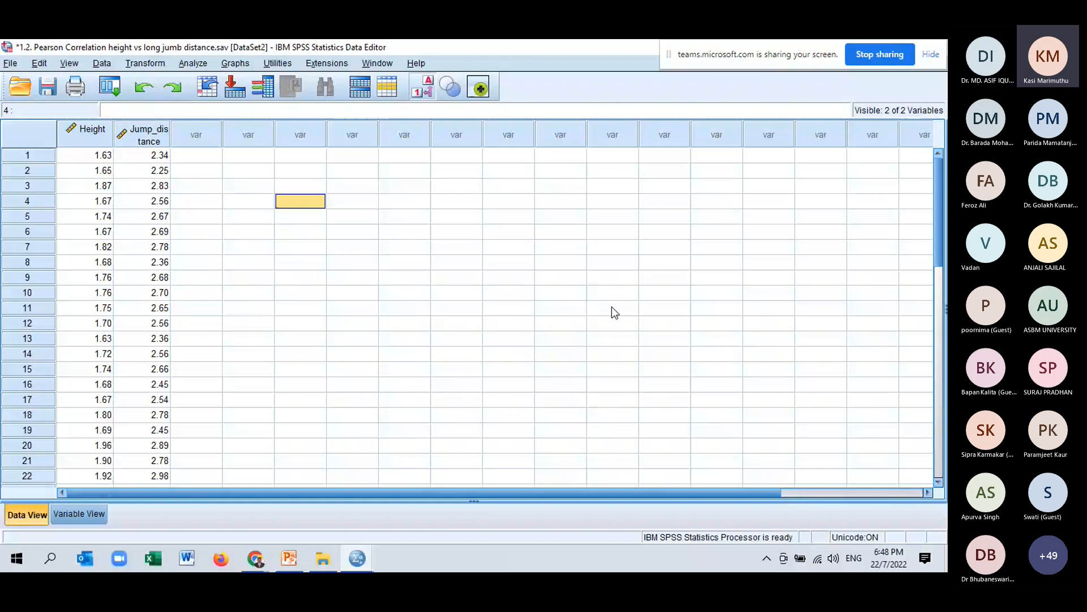
Select both the Height and Jump_distance variables, then both of their data columns.
left_click(79, 515)
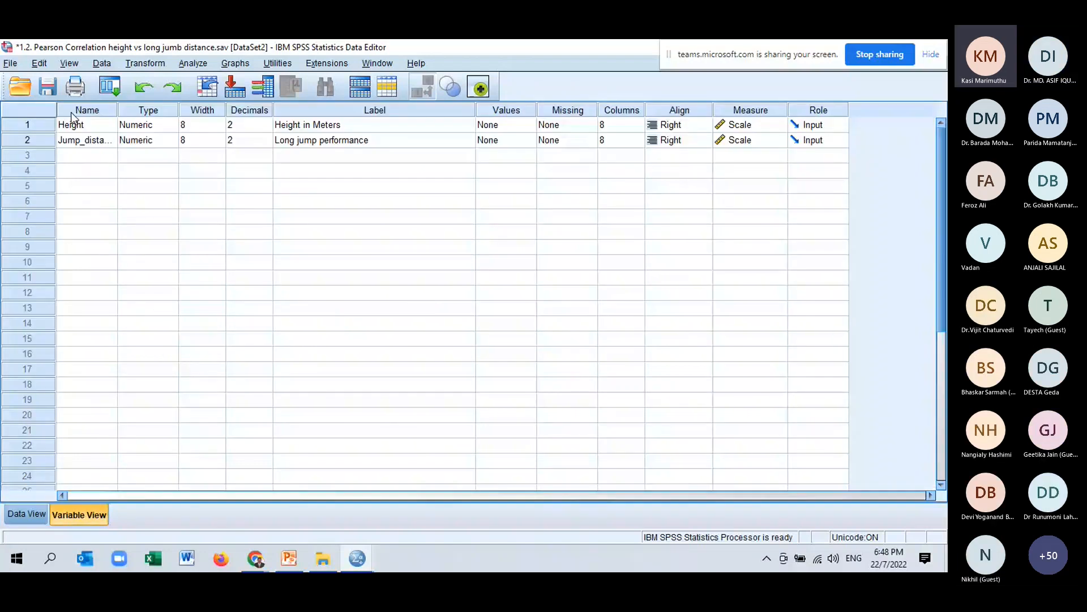
left_click_drag(32, 124, 40, 140)
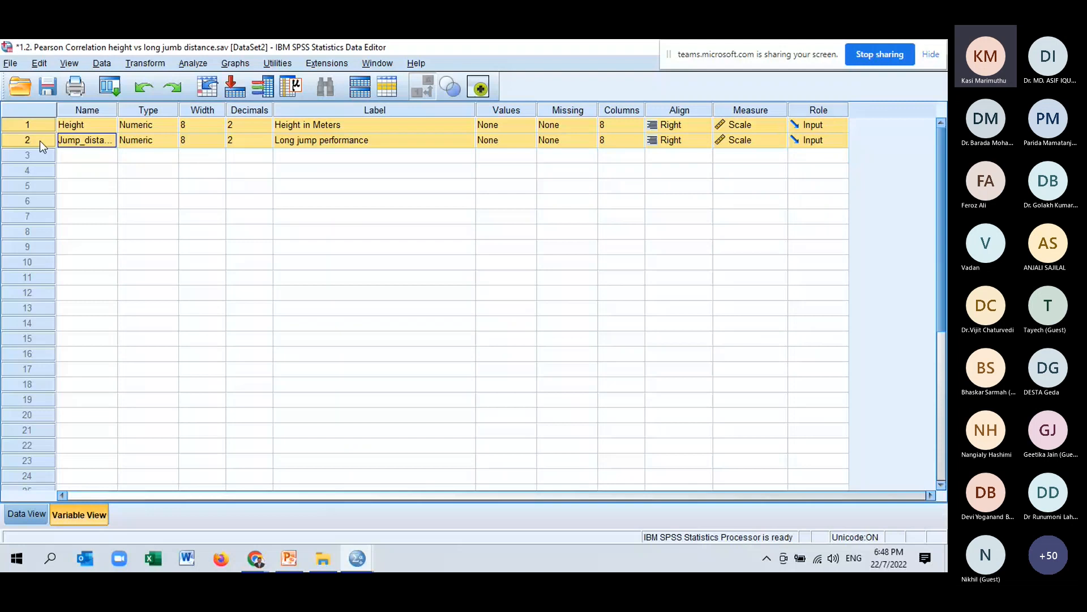
key("ctrl+t")
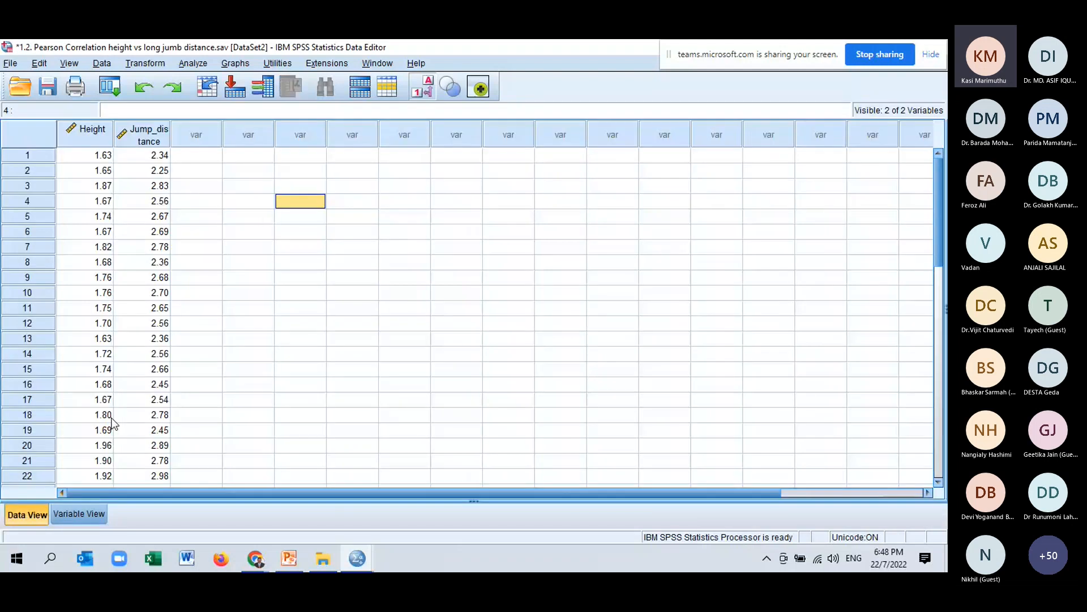
left_click(106, 138)
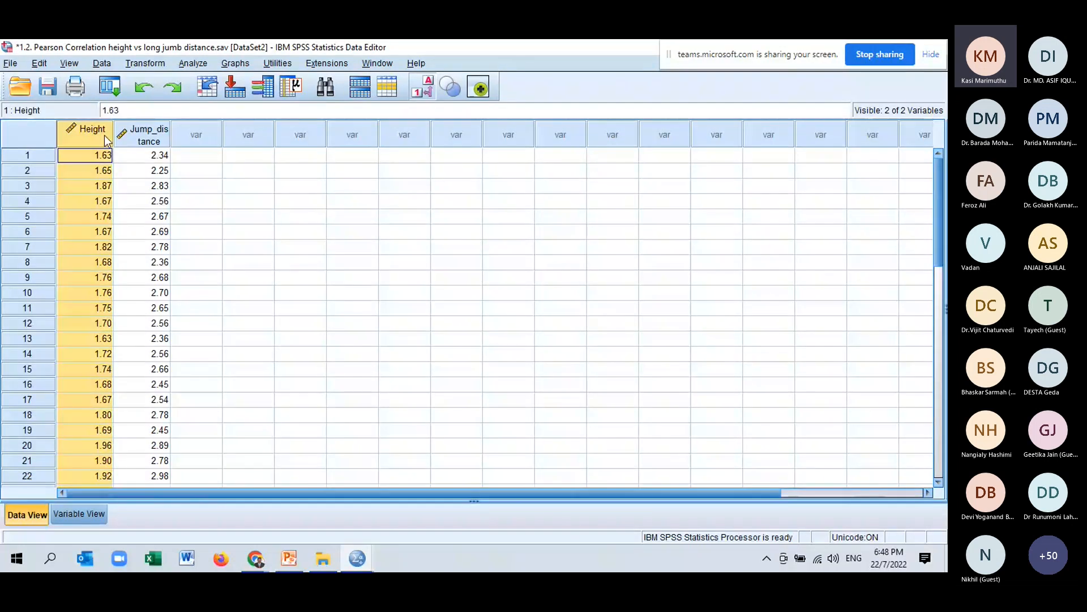
left_click_drag(105, 137, 141, 139)
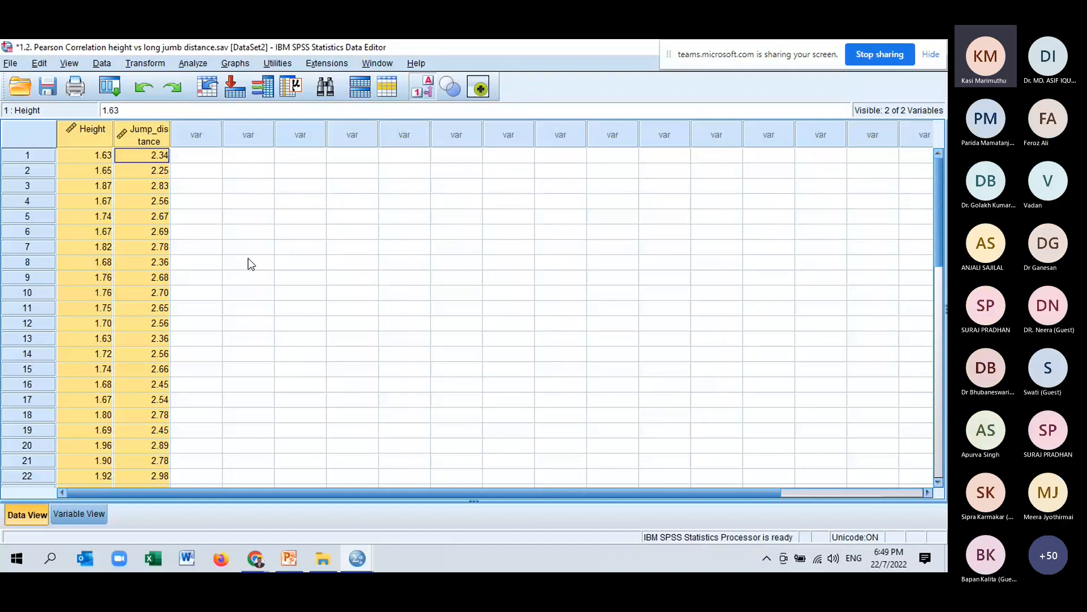
Open Chart Builder and choose the Scatter/Dot chart gallery.
left_click(237, 63)
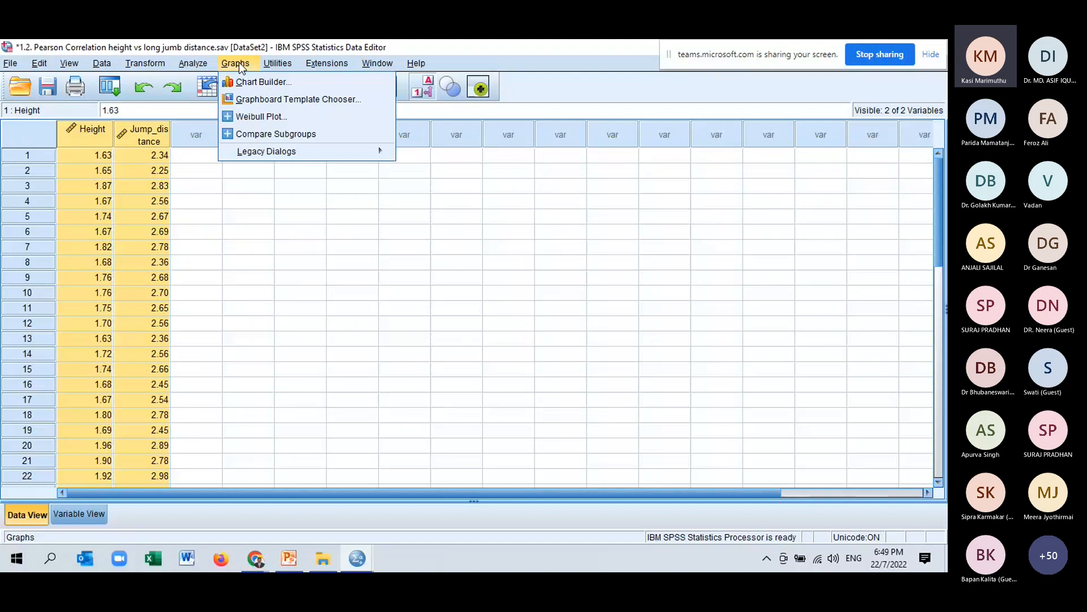
left_click(261, 81)
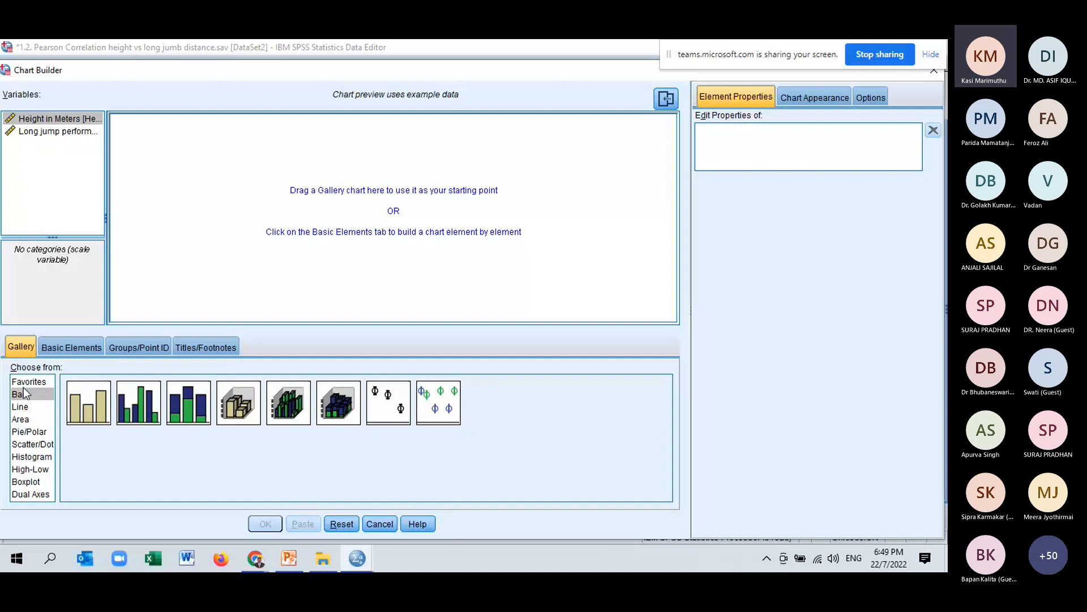
left_click(34, 445)
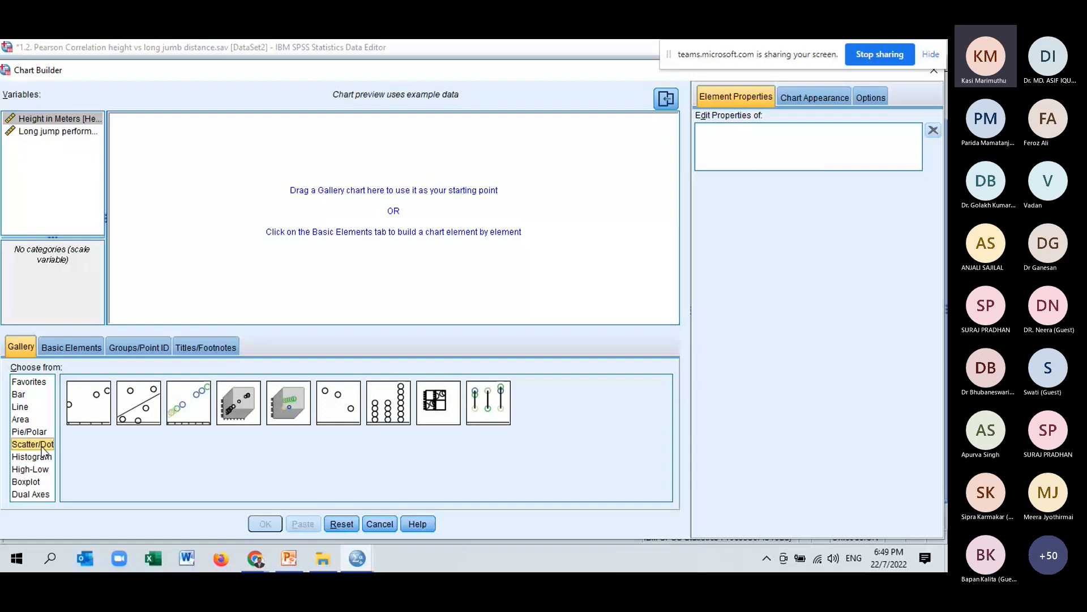
Place a simple scatter chart on the canvas and reset the chart.
left_click(89, 409)
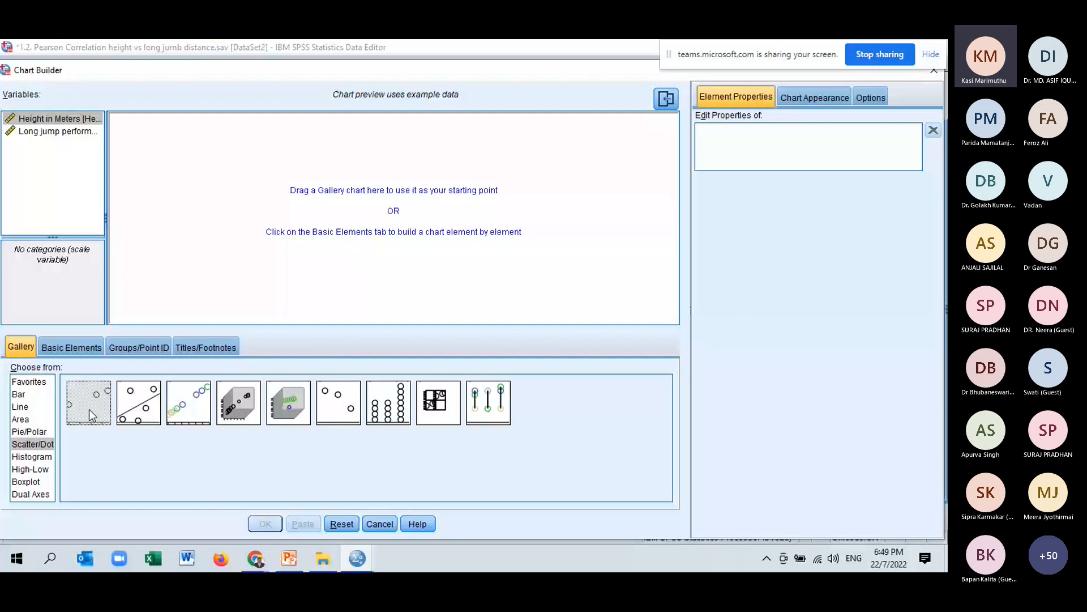
left_click_drag(89, 408, 332, 245)
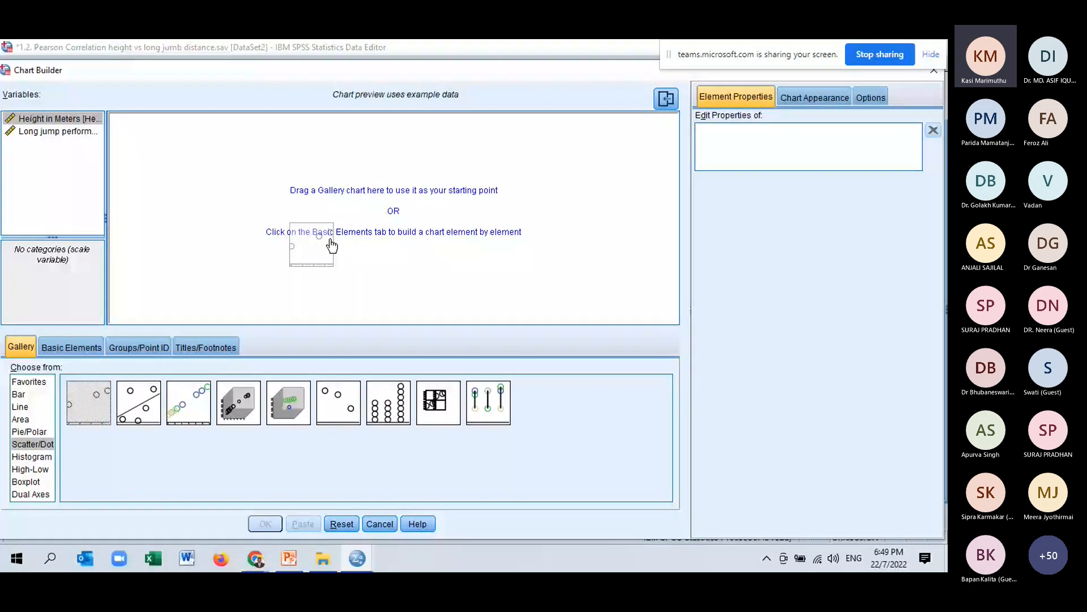
left_click_drag(332, 245, 371, 210)
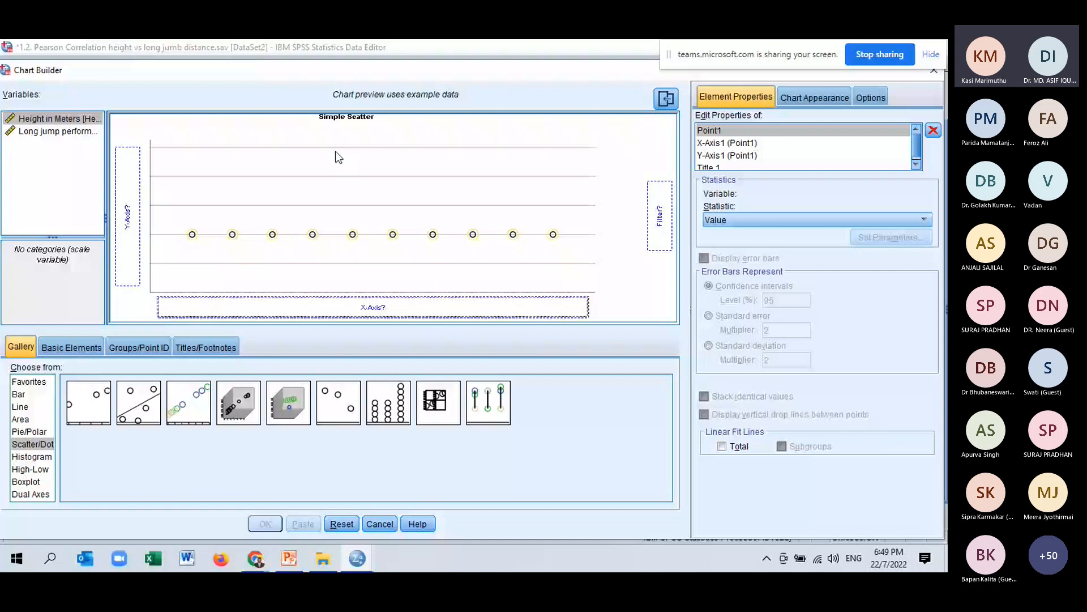
left_click(342, 523)
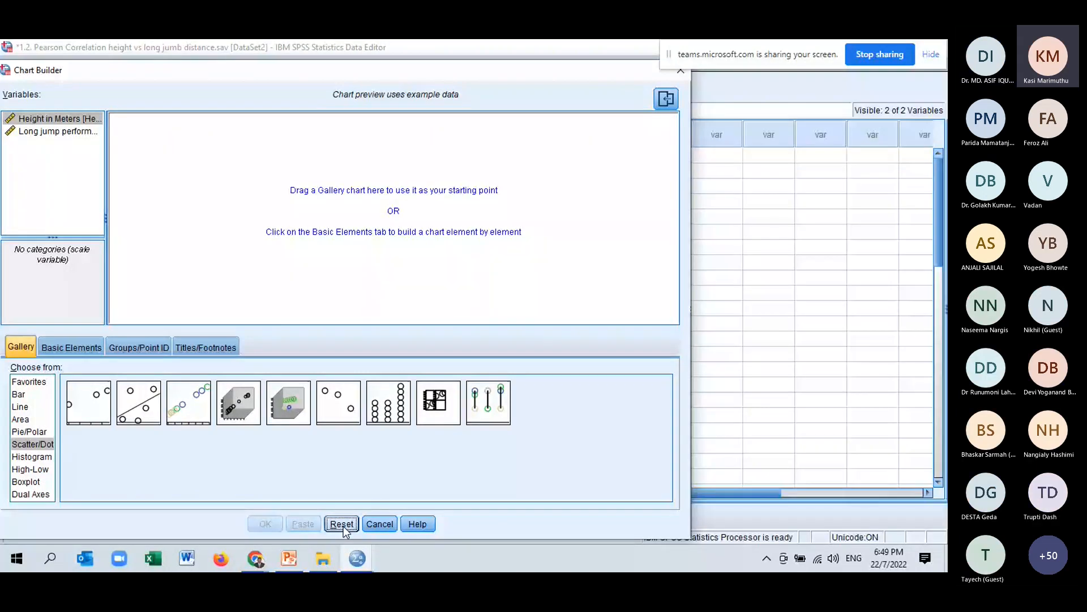
Place a Simple Scatter chart from the Scatter/Dot gallery onto the Chart Builder canvas.
left_click_drag(249, 72, 257, 56)
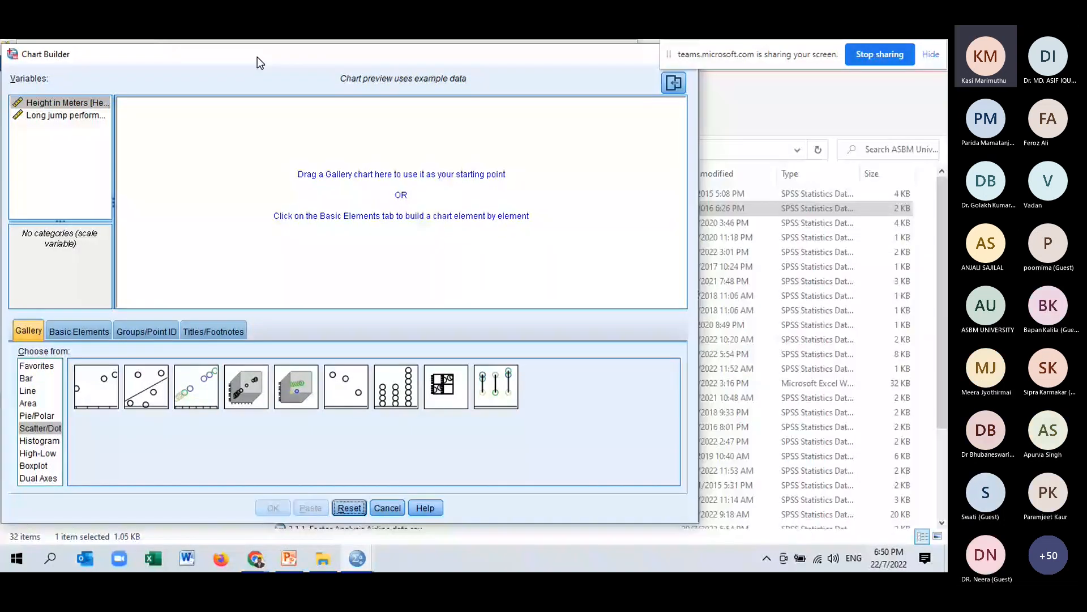
left_click(43, 429)
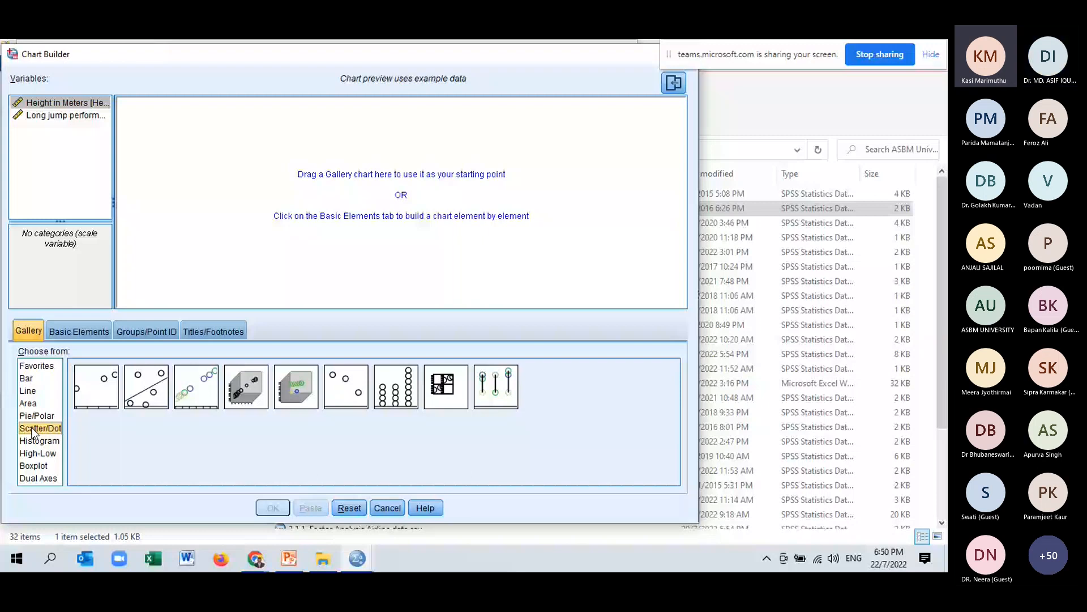
left_click(96, 387)
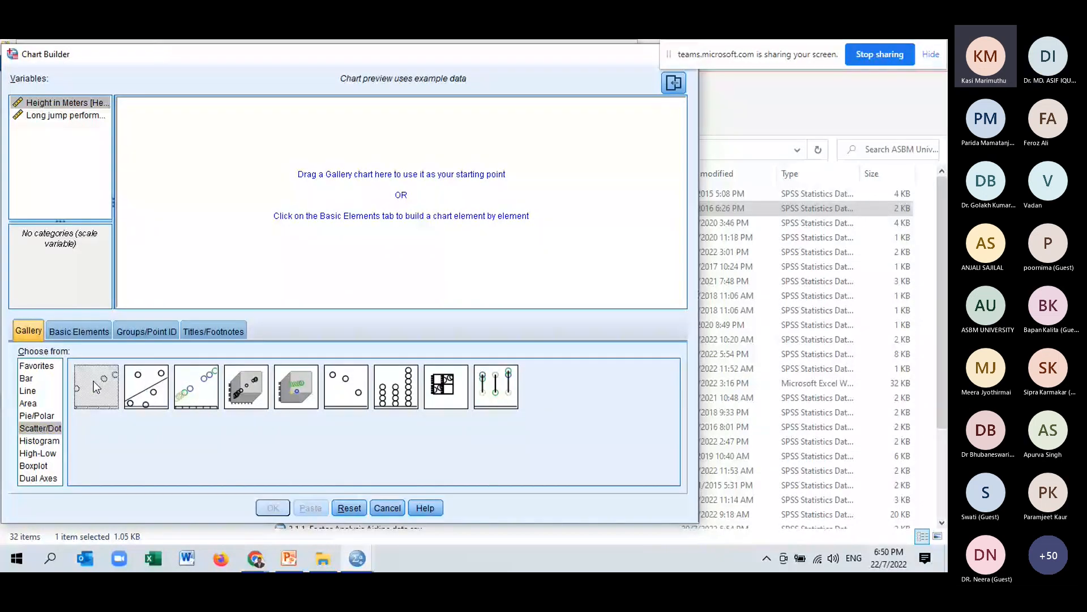
left_click_drag(95, 385, 359, 189)
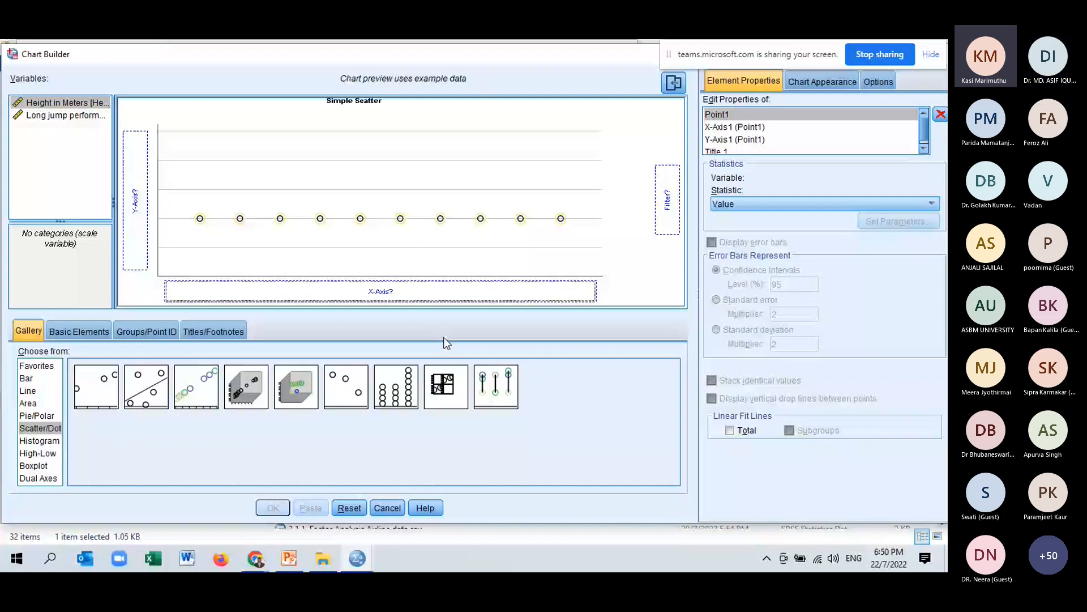
Assign Height in Meters to the x-axis and Long jump performance to the y-axis, then build the chart.
left_click(84, 104)
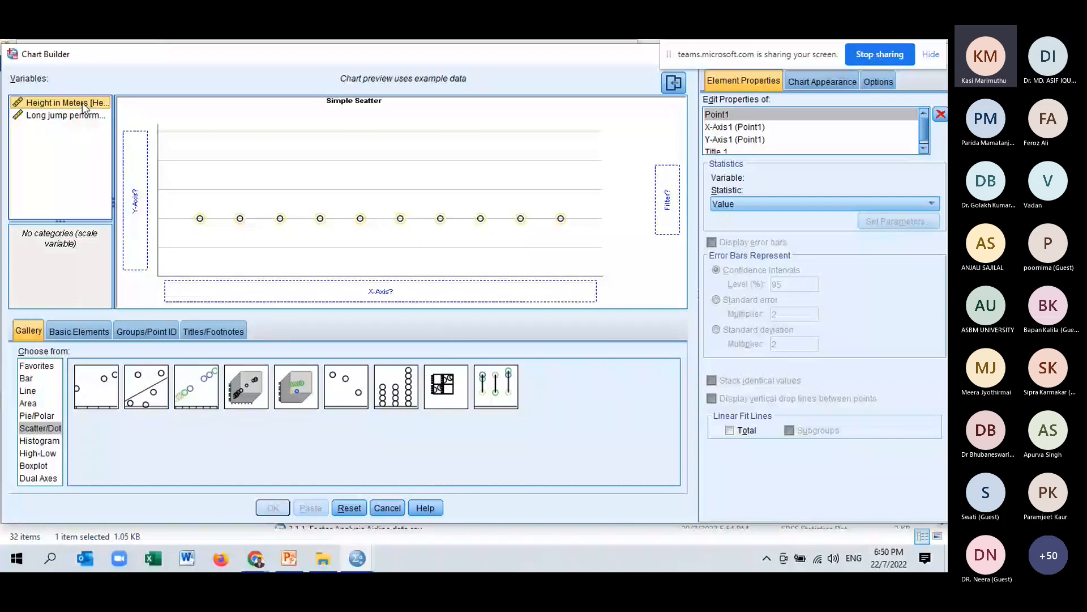
left_click_drag(83, 104, 218, 289)
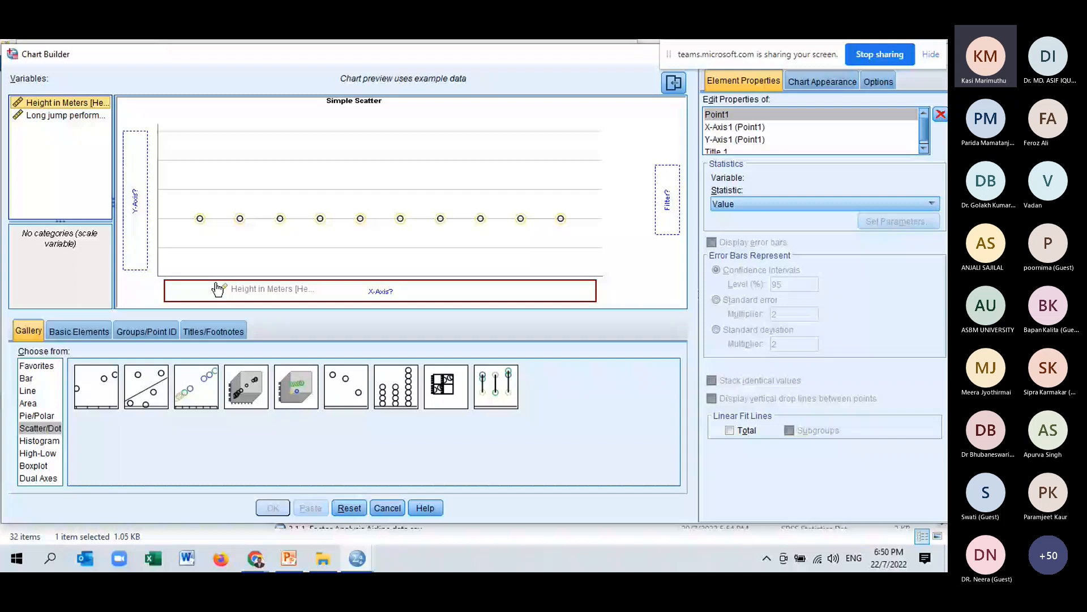
left_click_drag(218, 289, 218, 290)
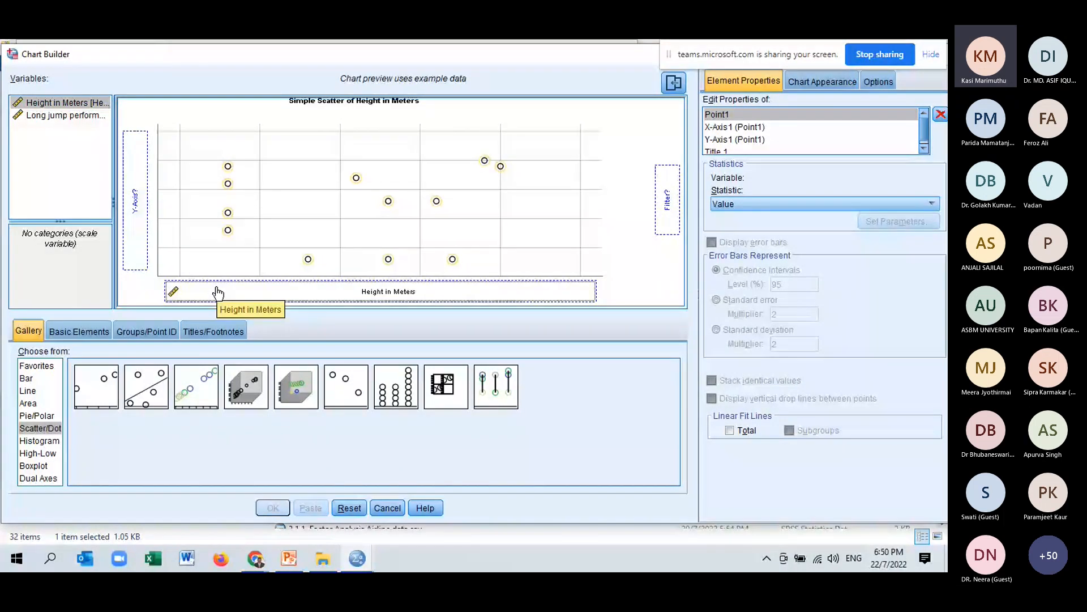
left_click(61, 117)
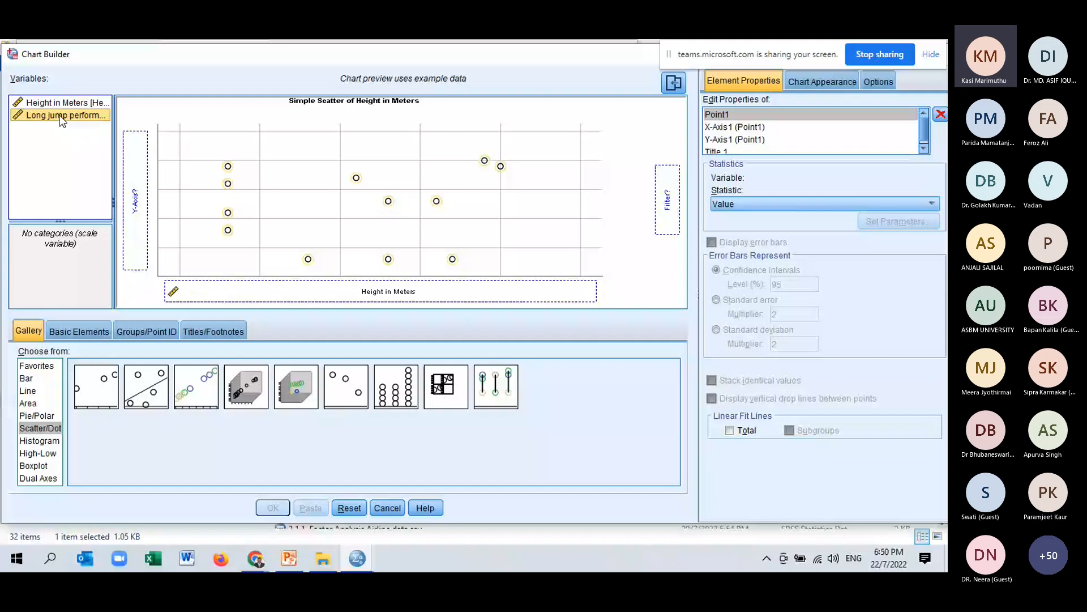
left_click_drag(62, 121, 135, 198)
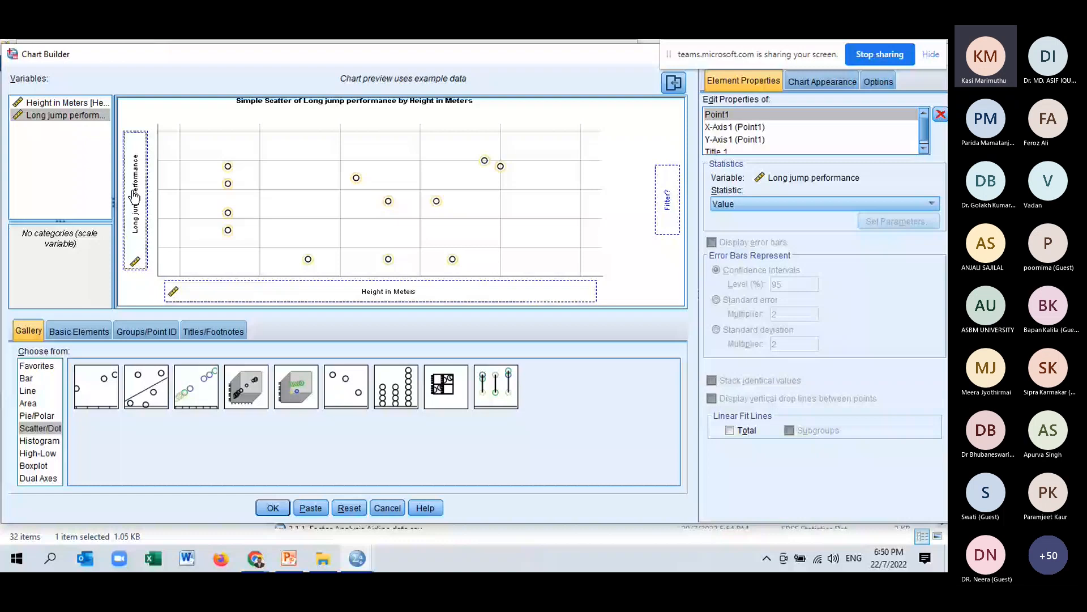
left_click(273, 508)
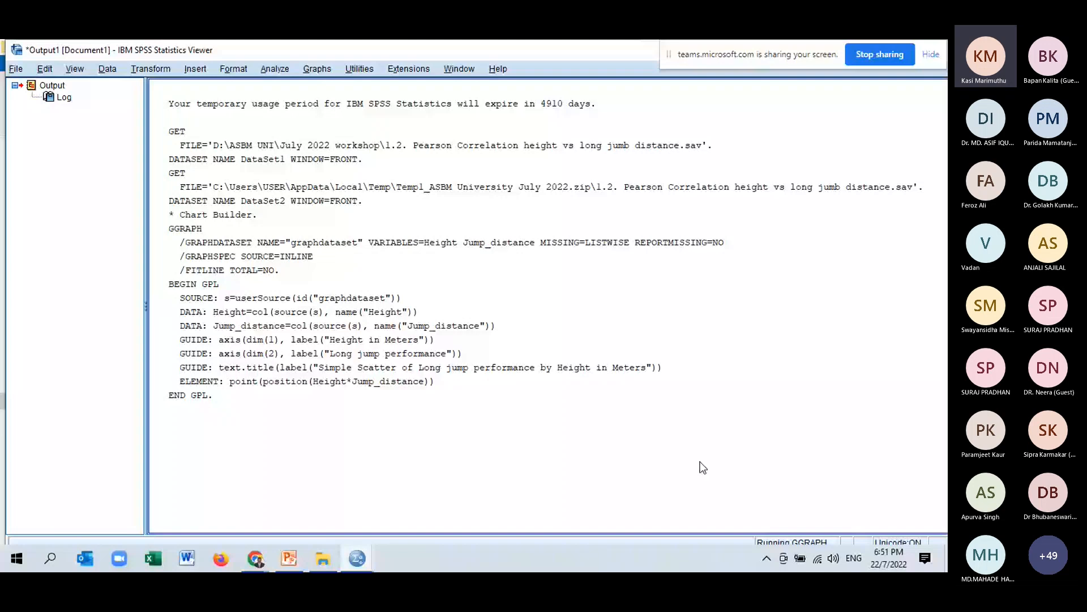
Scroll through the output to view the generated scatter plot.
left_click(722, 386)
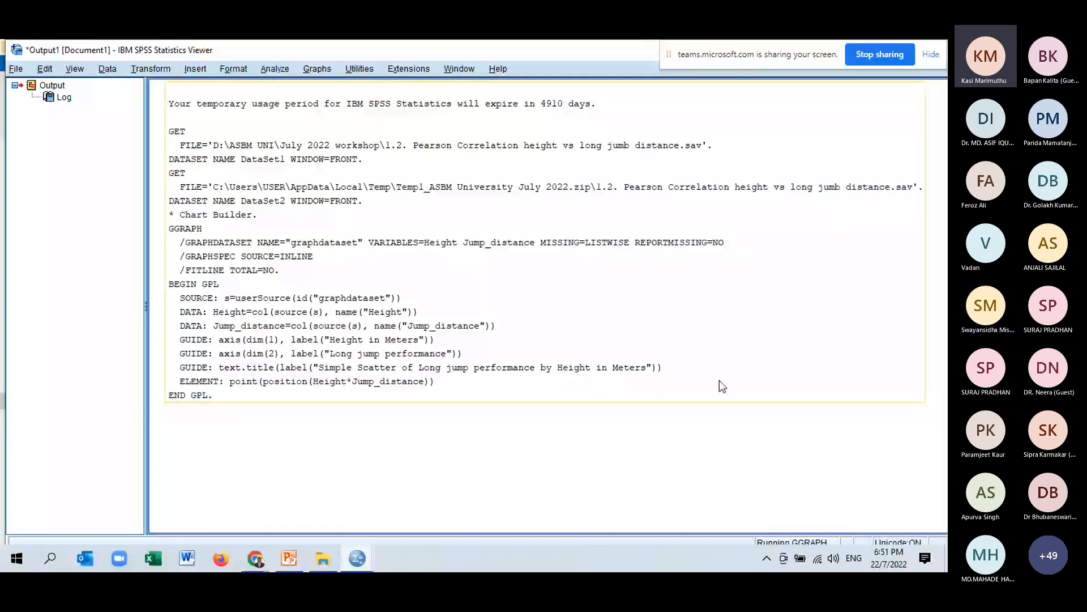
left_click(663, 476)
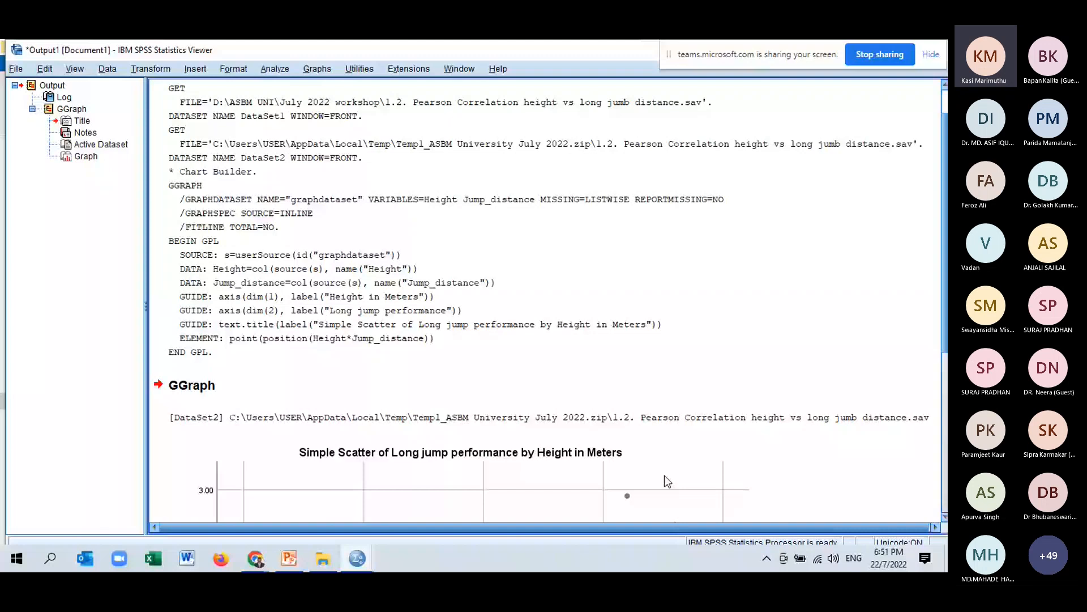
scroll(664, 475, "down", 5)
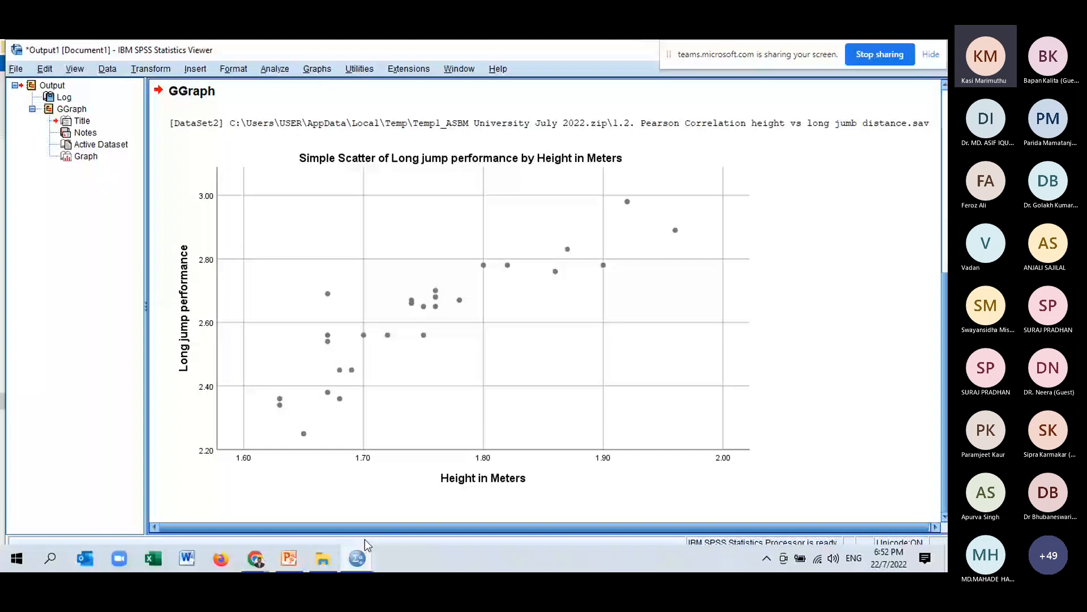
Open the Explore analysis and add Height in Meters and long jump performance to the dependent list.
left_click(362, 503)
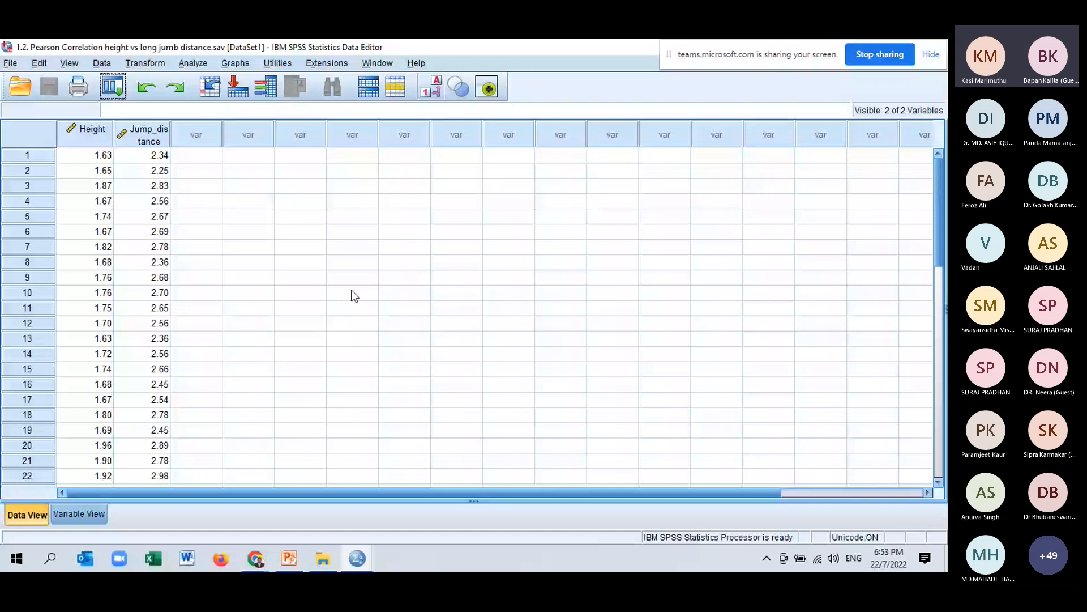
left_click(187, 63)
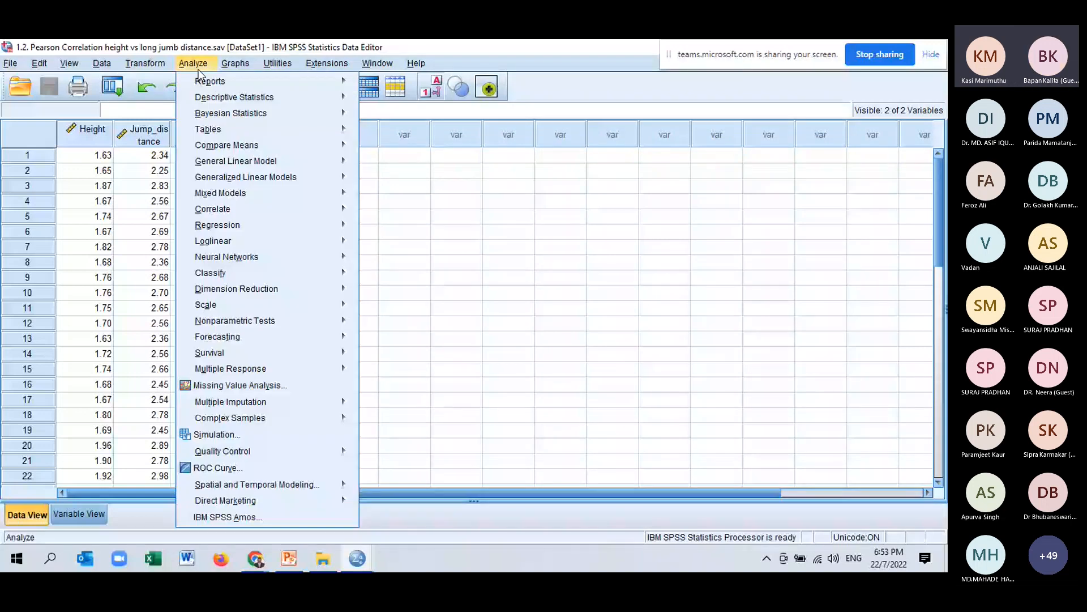
mouse_move(232, 99)
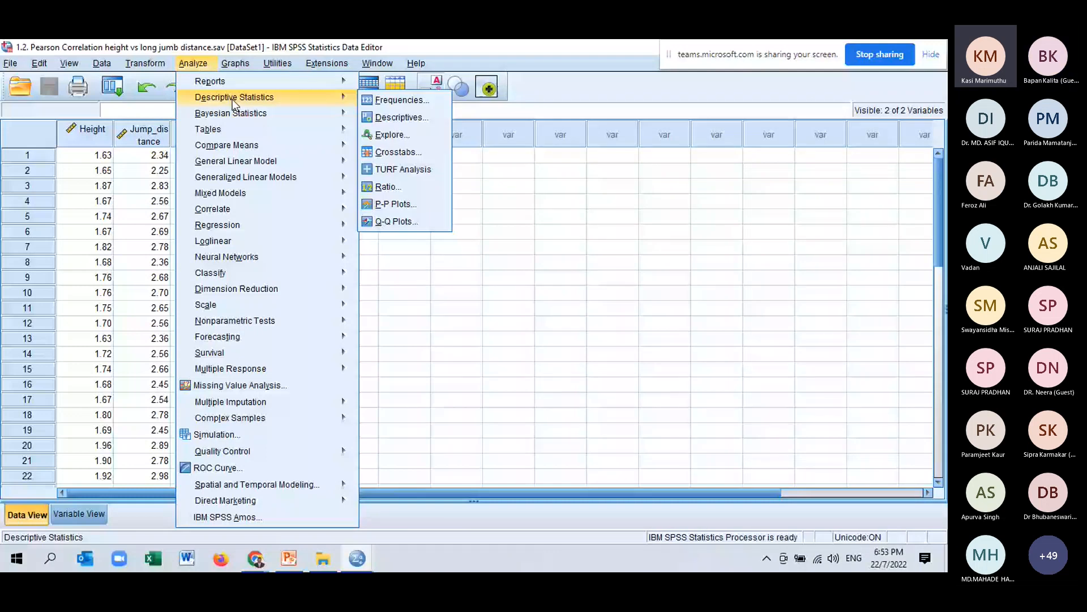
left_click(396, 134)
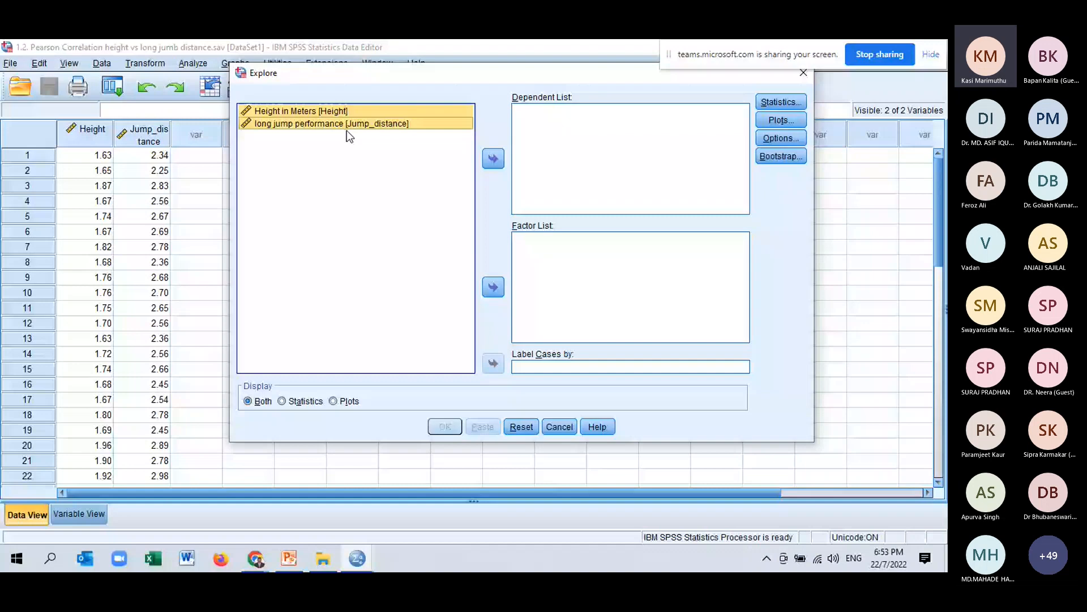
left_click(493, 159)
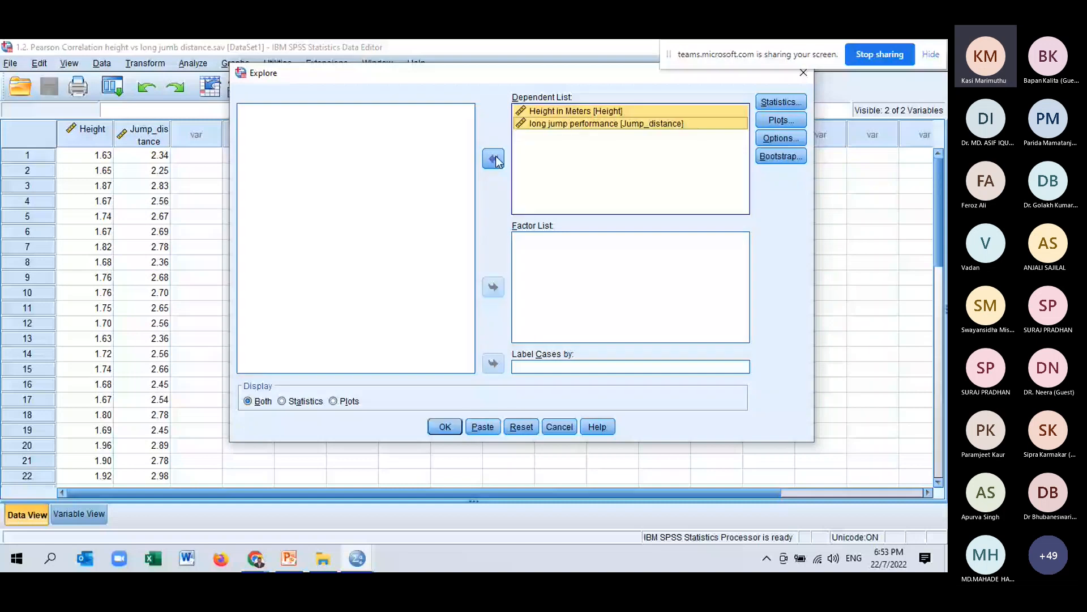
Turn on Outliers and Percentiles in the Explore statistics options alongside Descriptives.
left_click(780, 103)
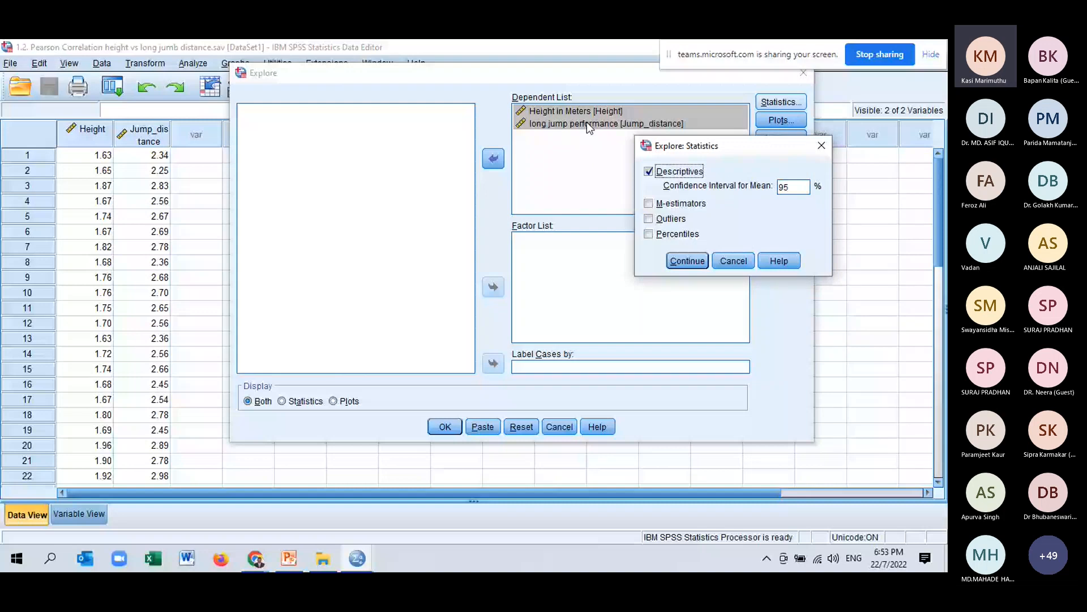
left_click(650, 221)
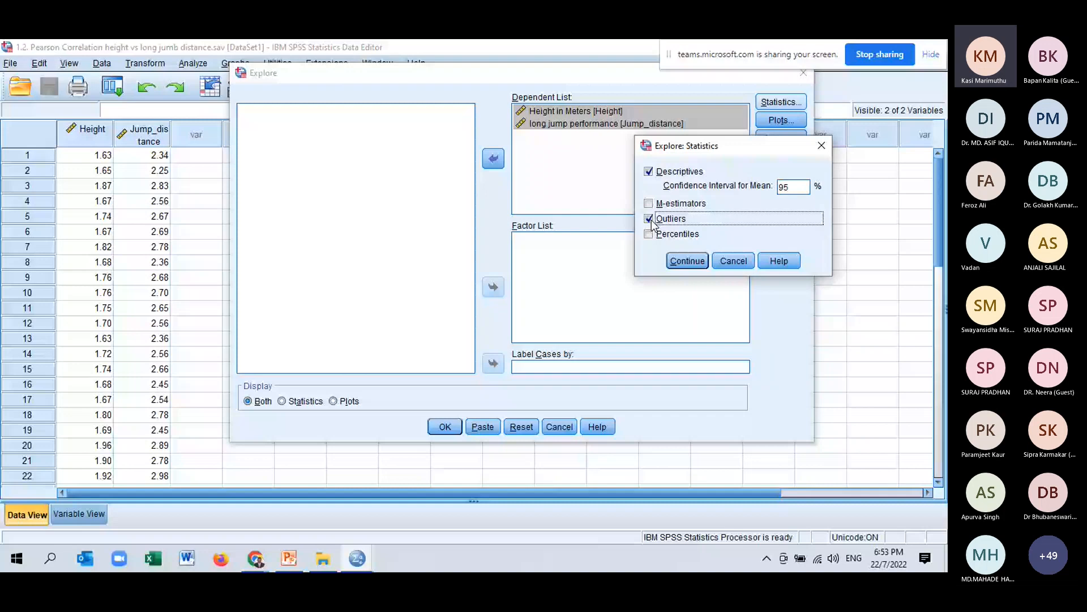
left_click(651, 237)
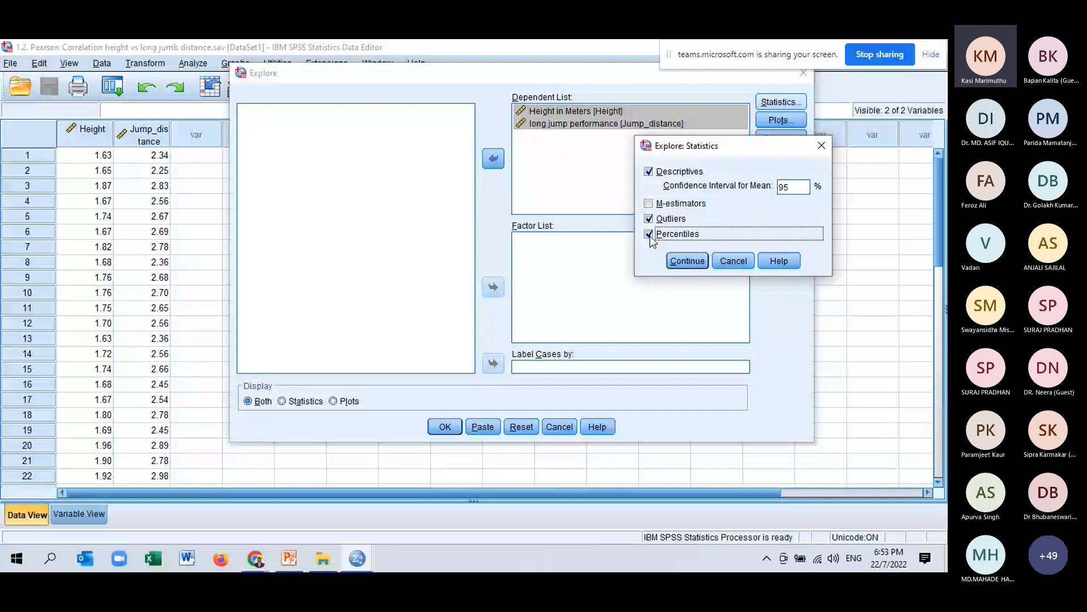
left_click(694, 265)
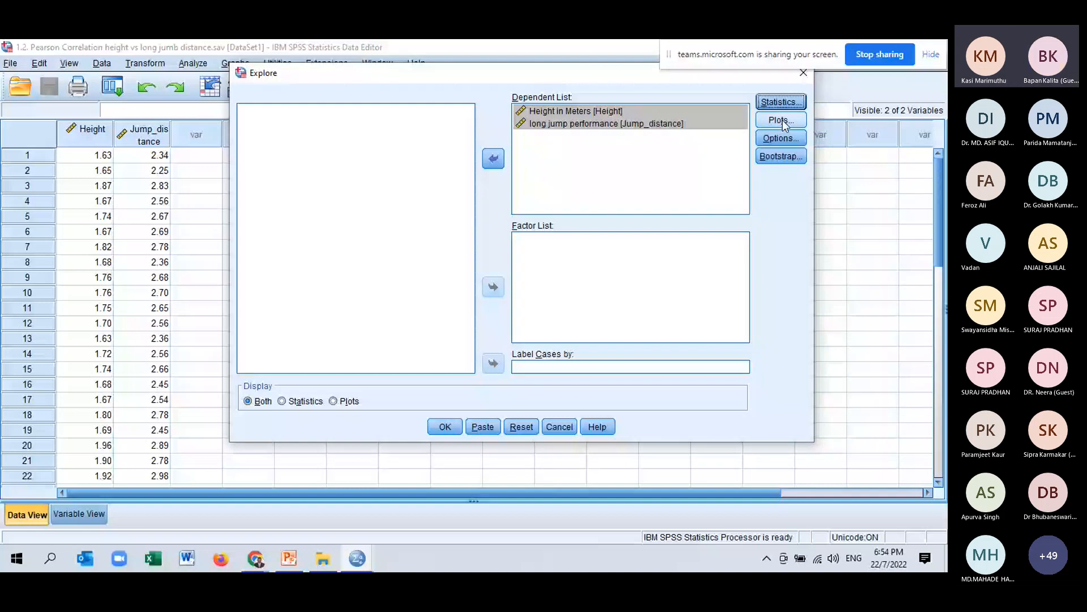
Add a histogram and normality plots with tests to the Explore plot options.
left_click(784, 122)
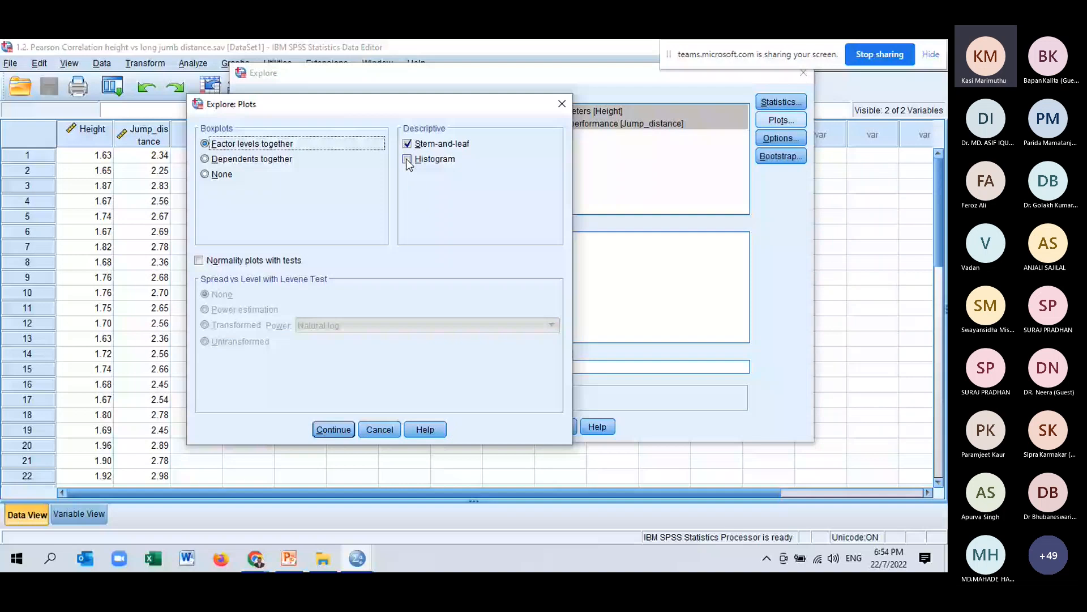
left_click(407, 160)
left_click(220, 262)
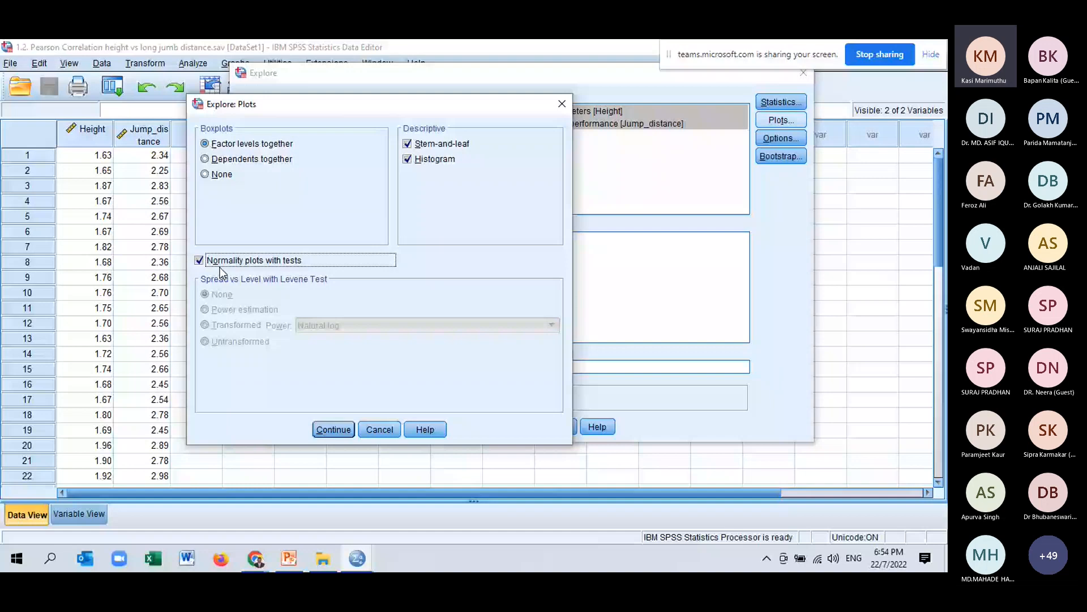
left_click(337, 432)
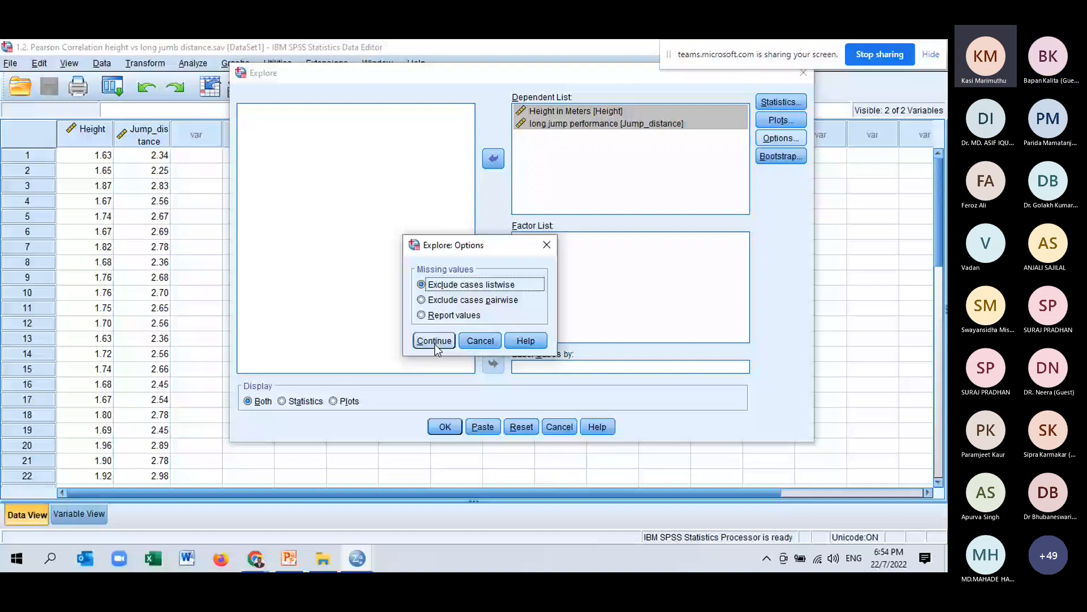
Recheck the Statistics and Plots settings and run the Explore analysis.
left_click(434, 341)
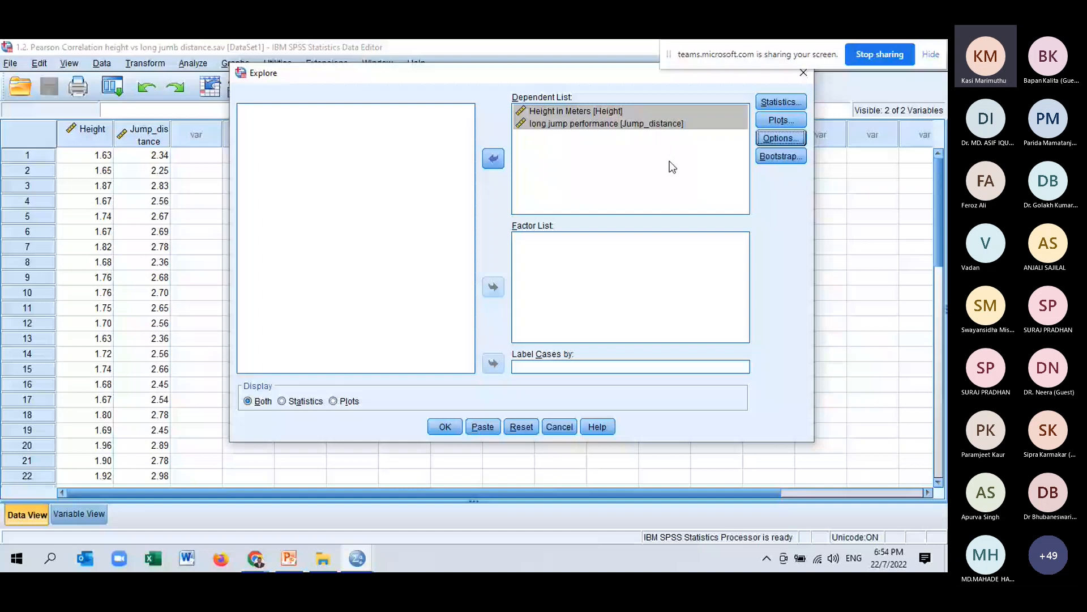
key("alt+s")
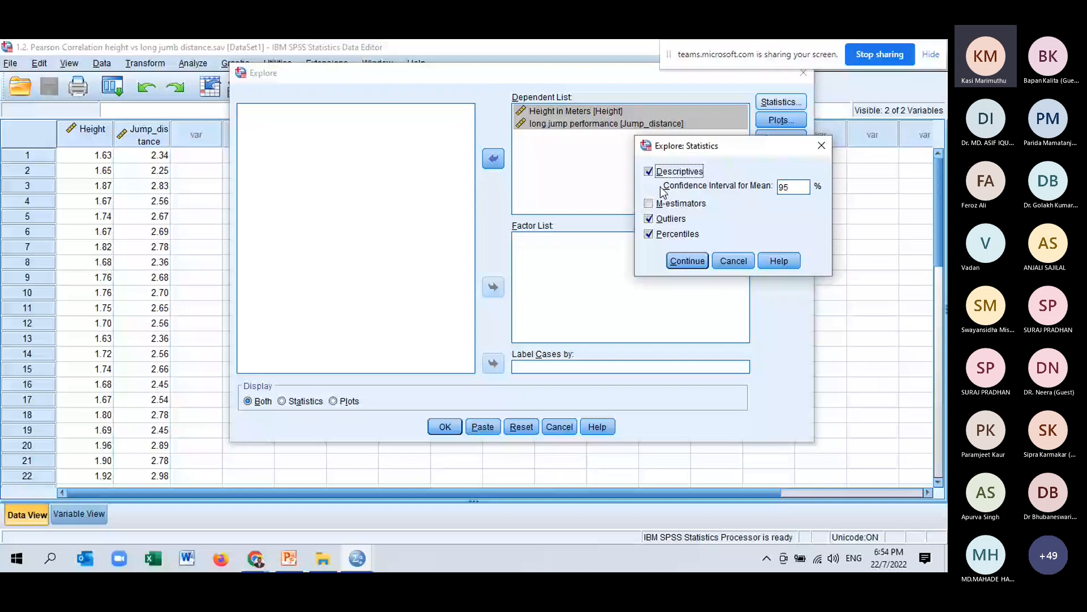
key("Return")
key("alt+p")
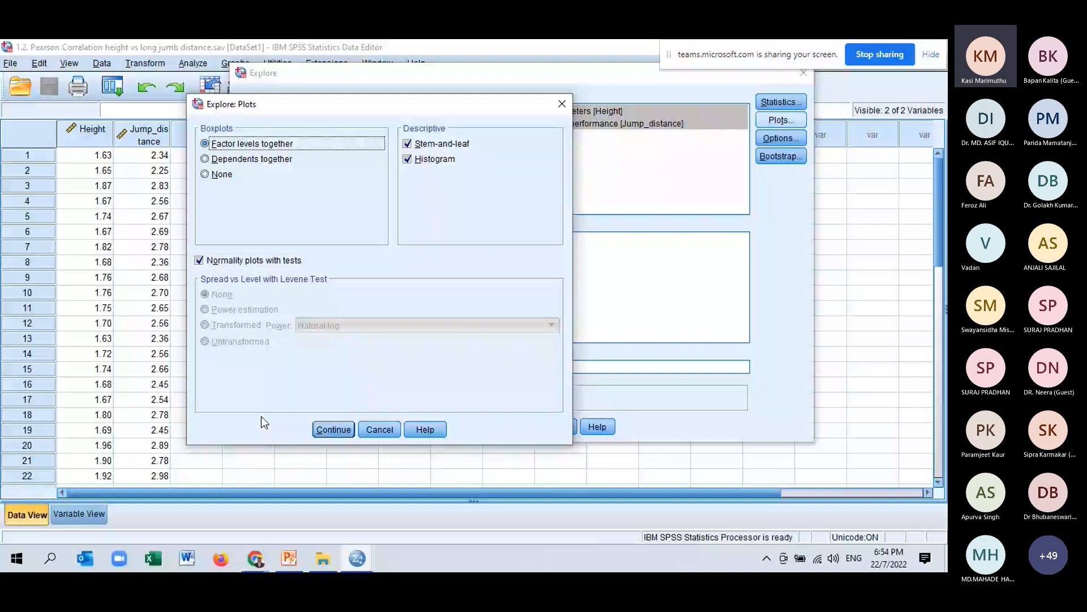
key("Return")
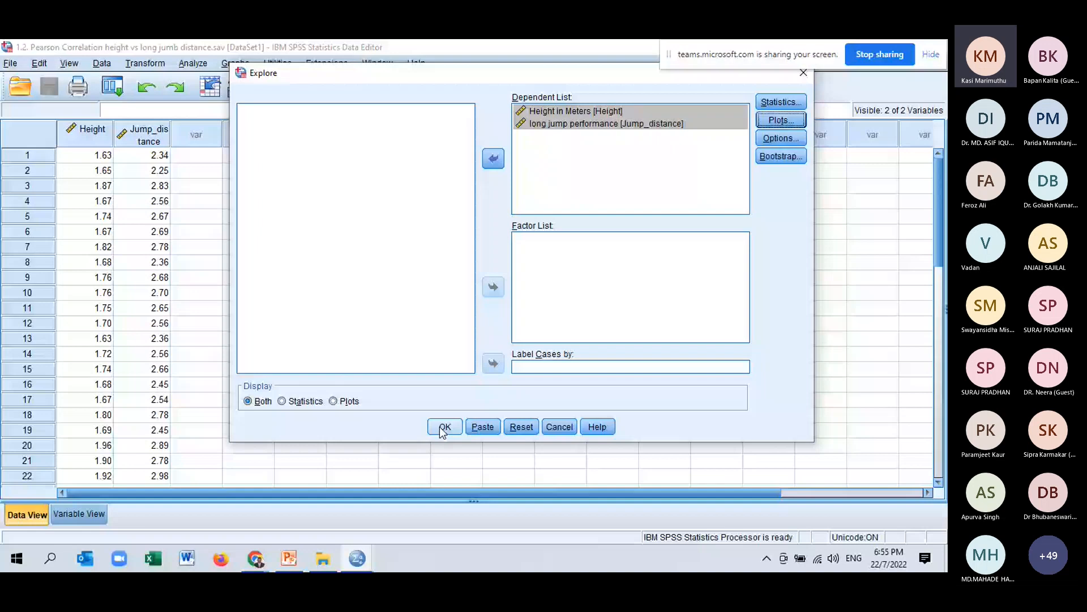
left_click(443, 428)
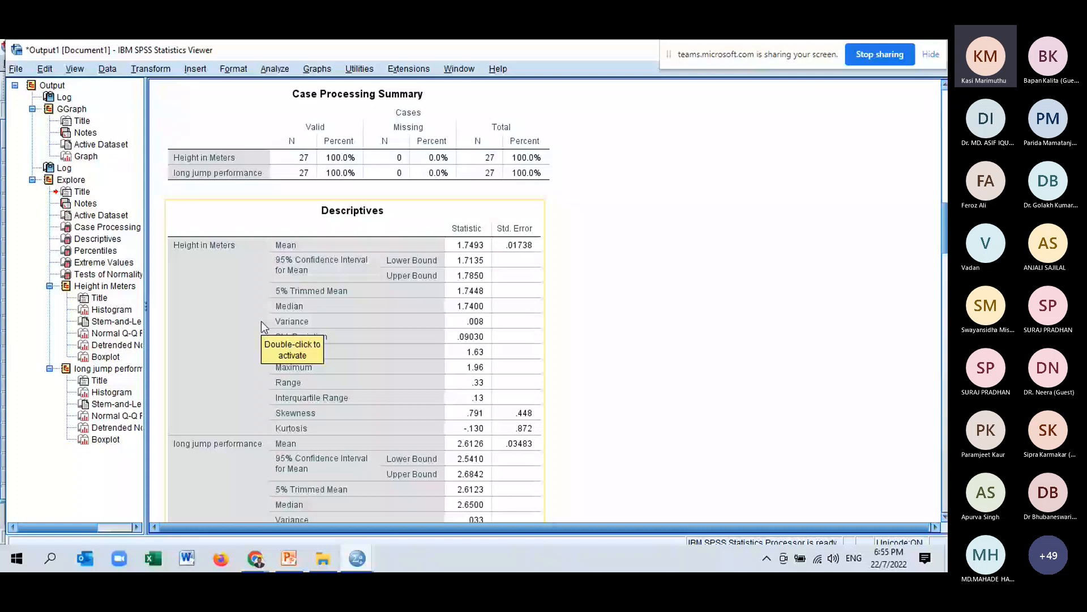
Scroll through the Explore output to examine the descriptives, extreme values and tests of normality tables.
scroll(501, 472, "down", 4)
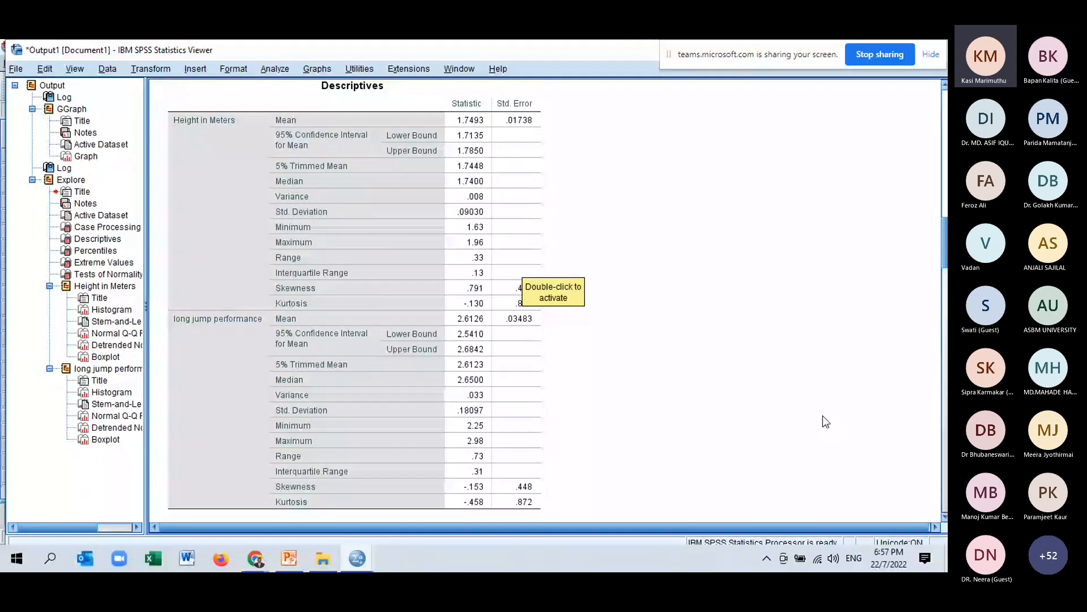
left_click(359, 328)
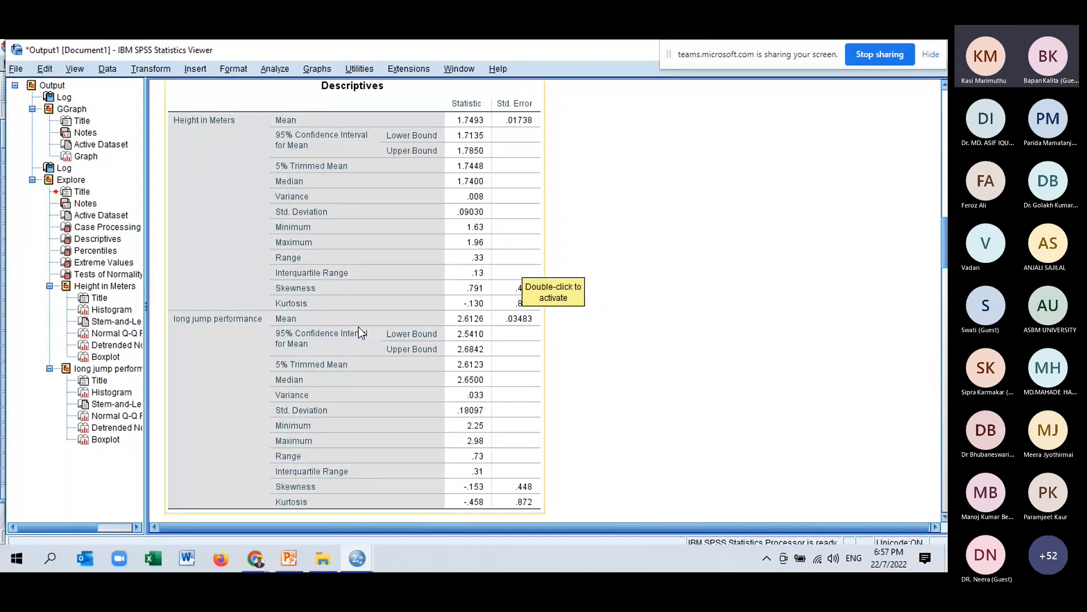
left_click(592, 331)
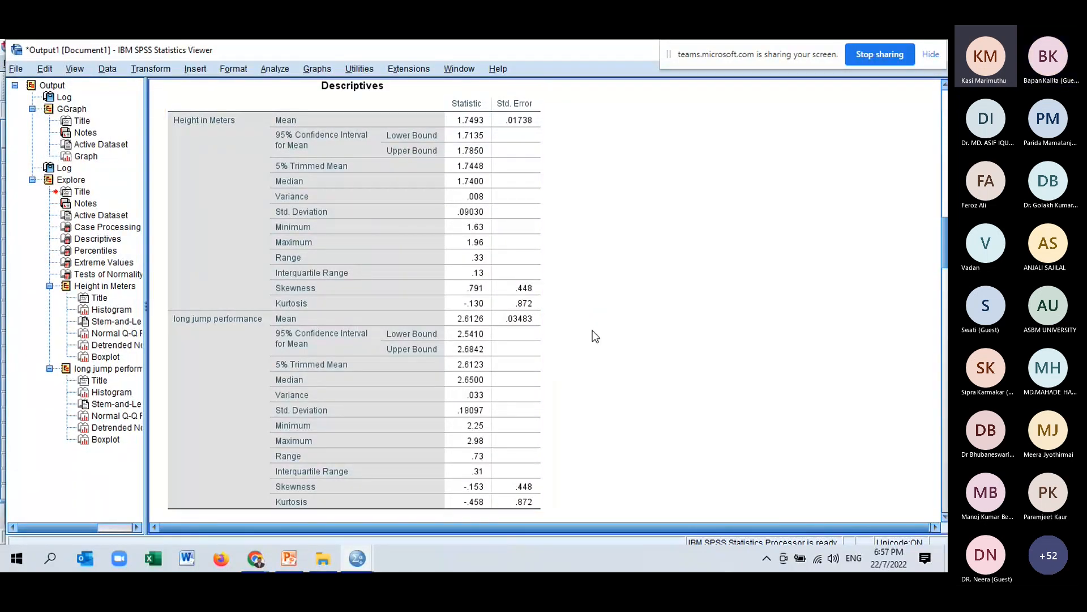
scroll(593, 331, "down", 4)
scroll(593, 331, "down", 4)
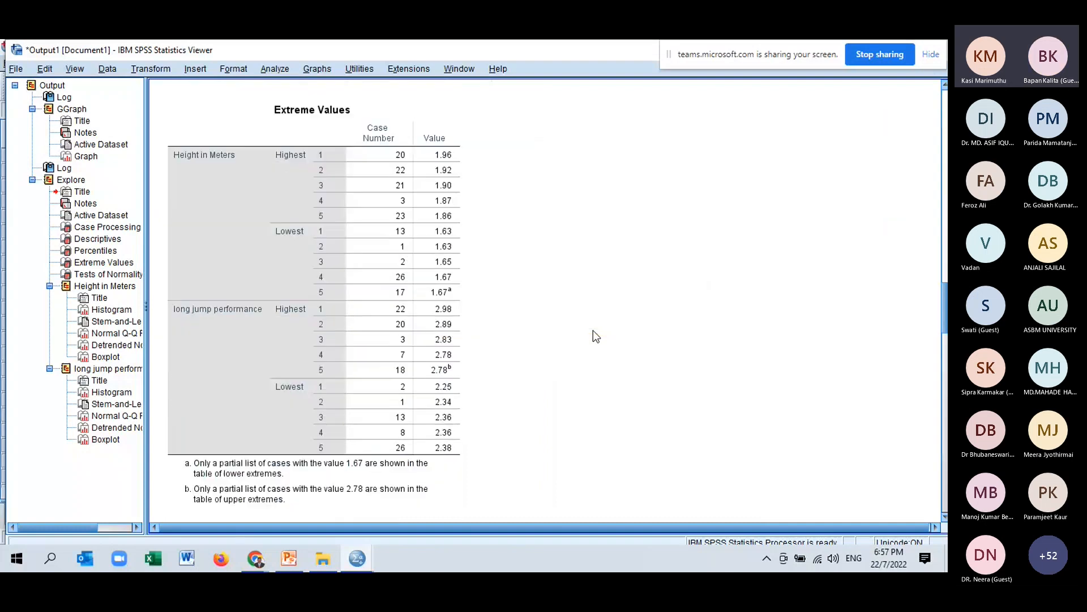
scroll(593, 331, "down", 2)
scroll(593, 331, "up", 2)
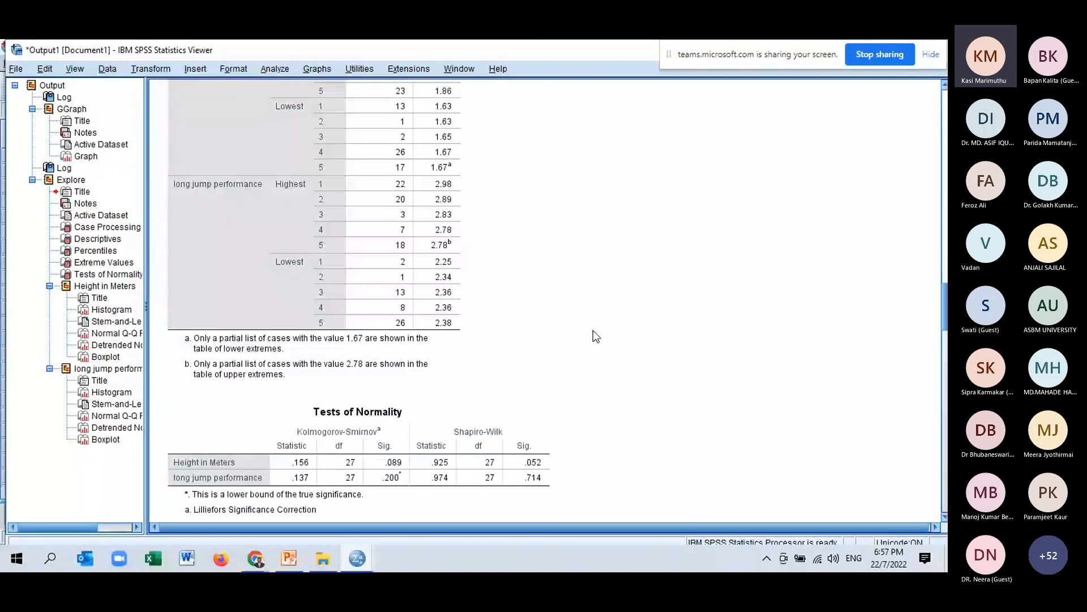
scroll(366, 216, "up", 2)
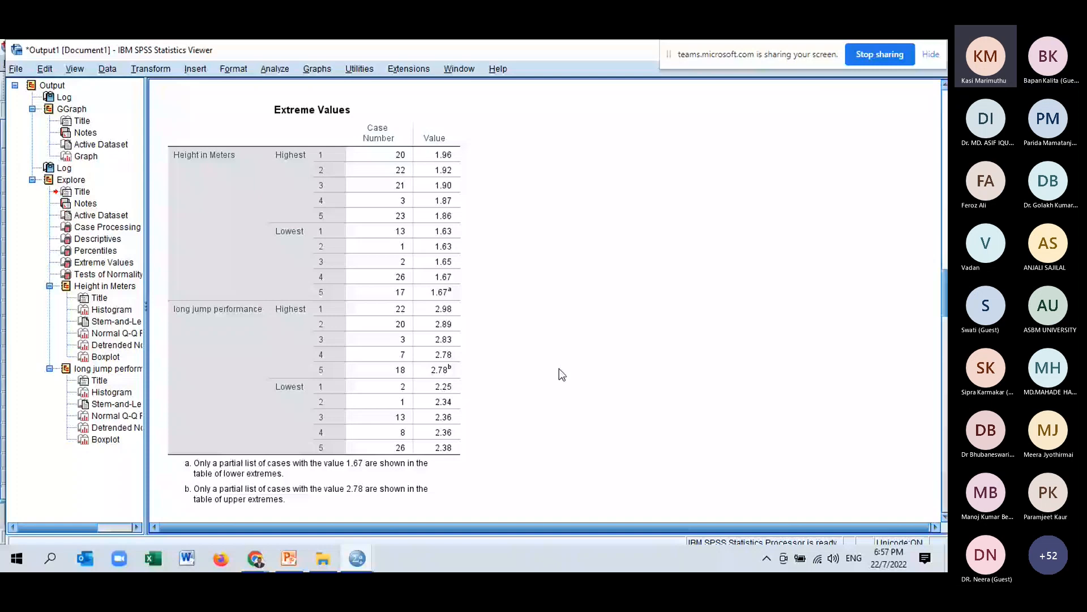
scroll(559, 368, "down", 5)
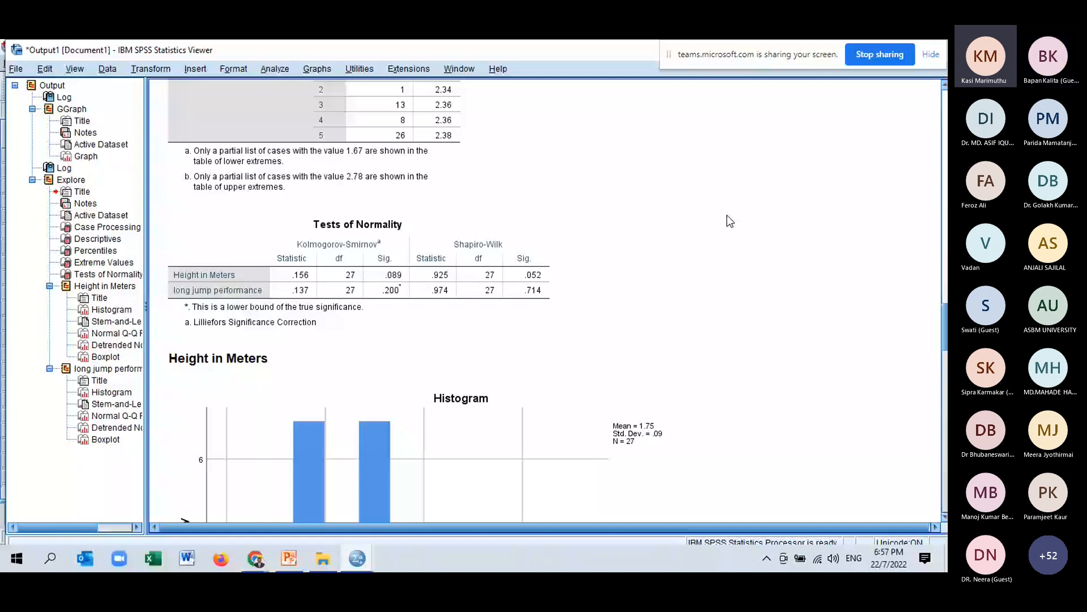
left_click(395, 306)
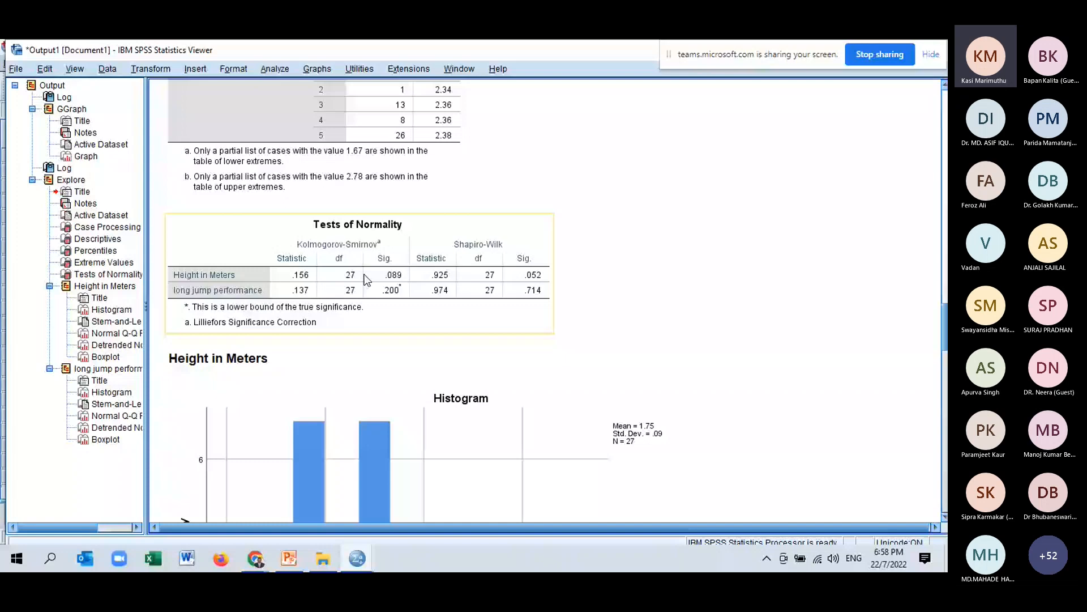
Add a normal distribution curve to the Height in Meters histogram in the Chart Editor.
scroll(480, 433, "down", 3)
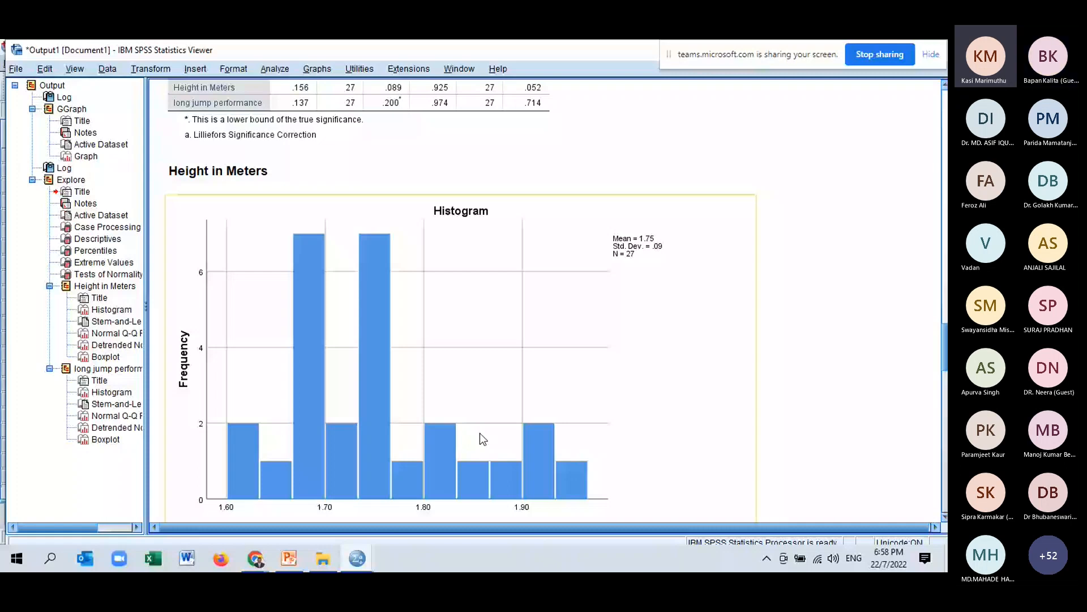
left_click(480, 434)
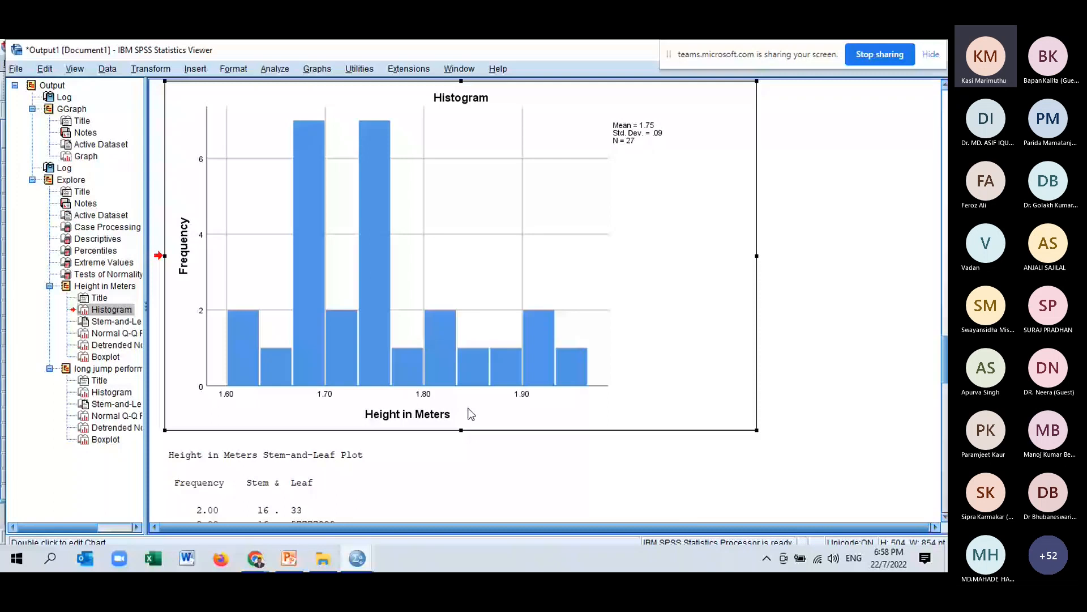
double_click(470, 415)
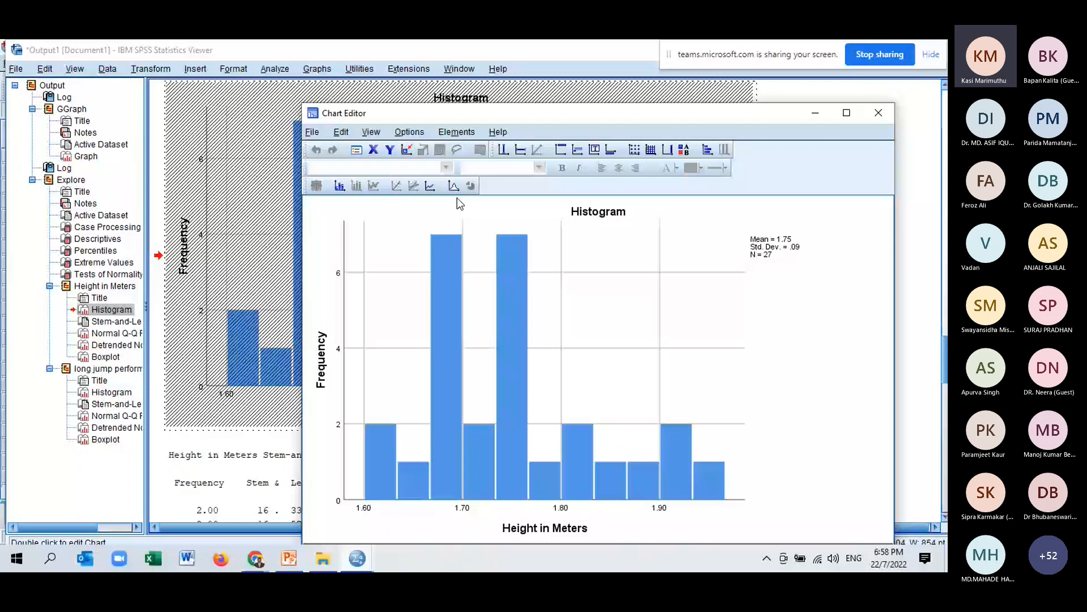
left_click(453, 187)
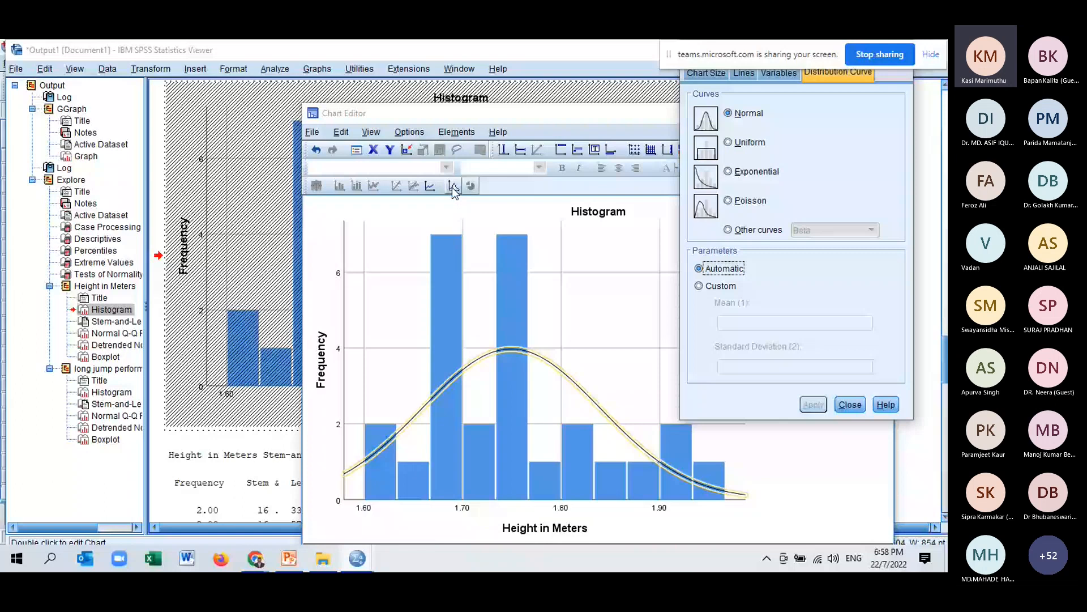
left_click(850, 404)
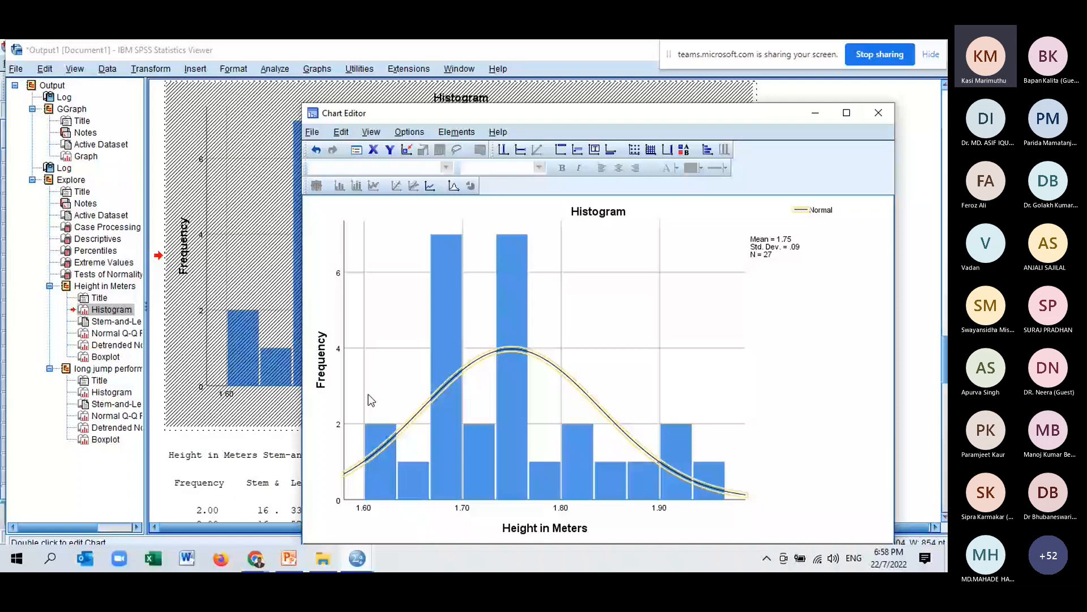
left_click(881, 116)
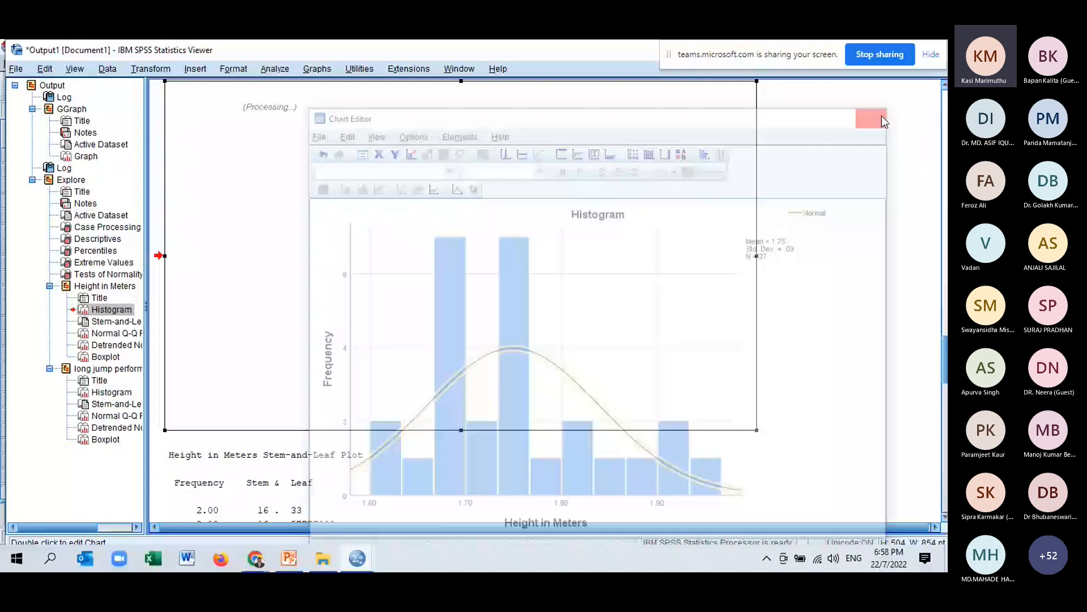
Scroll through the Q-Q plots and boxplot for Height in Meters.
scroll(534, 85, "down", 10)
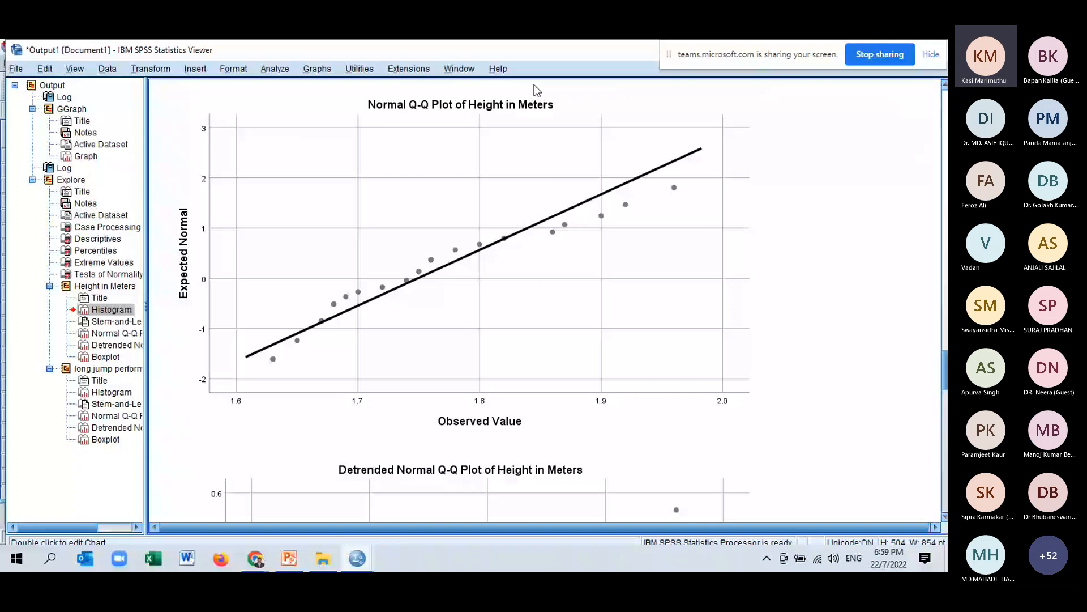
left_click(756, 136)
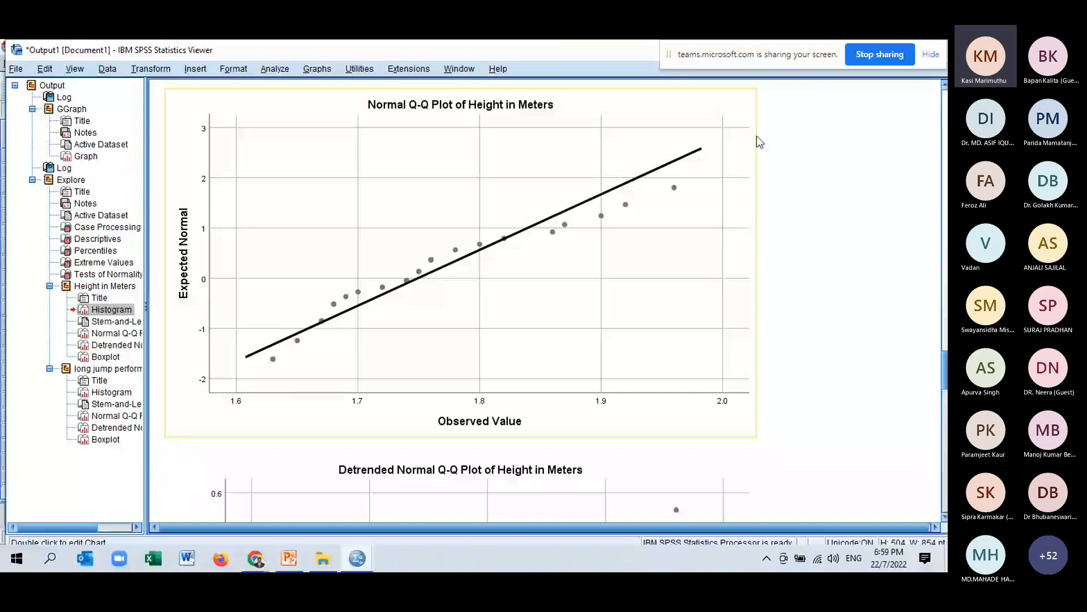
scroll(606, 310, "down", 3)
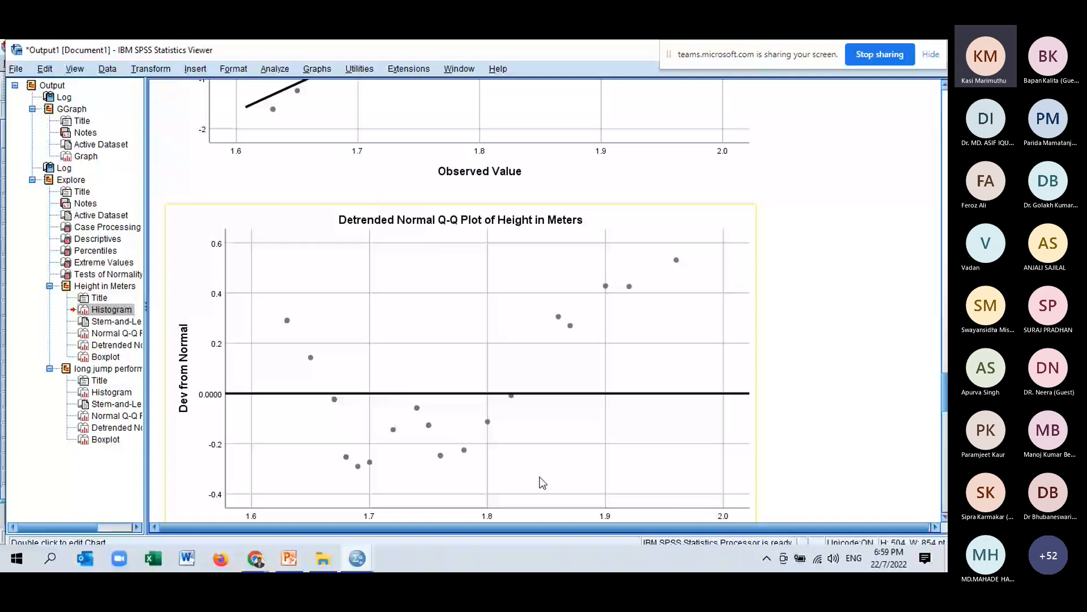
scroll(542, 482, "down", 8)
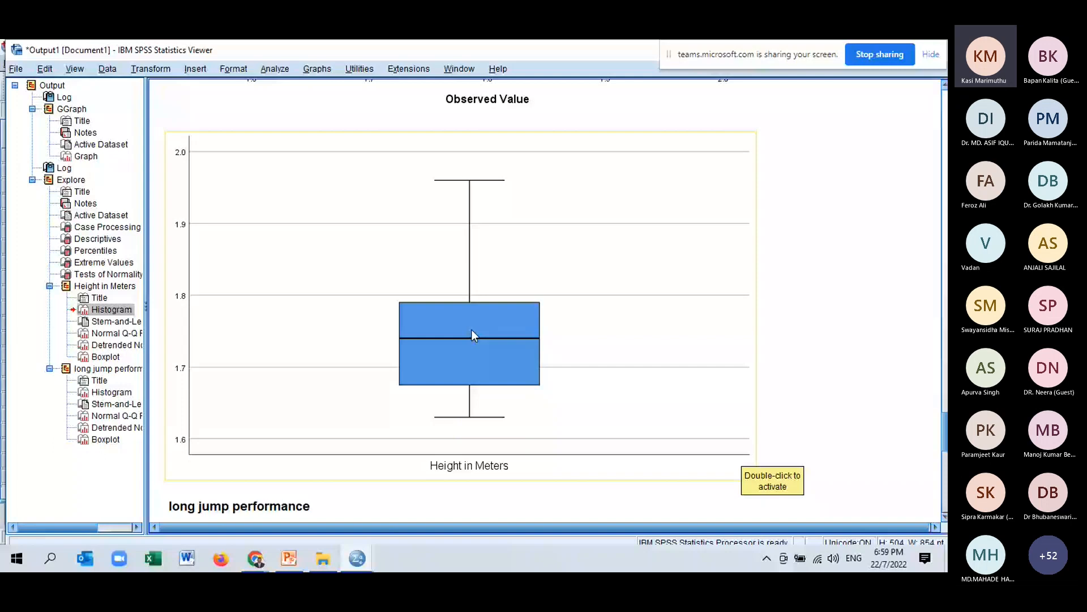
Add a normal distribution curve to the long jump performance histogram in the Chart Editor.
scroll(472, 328, "down", 5)
double_click(414, 331)
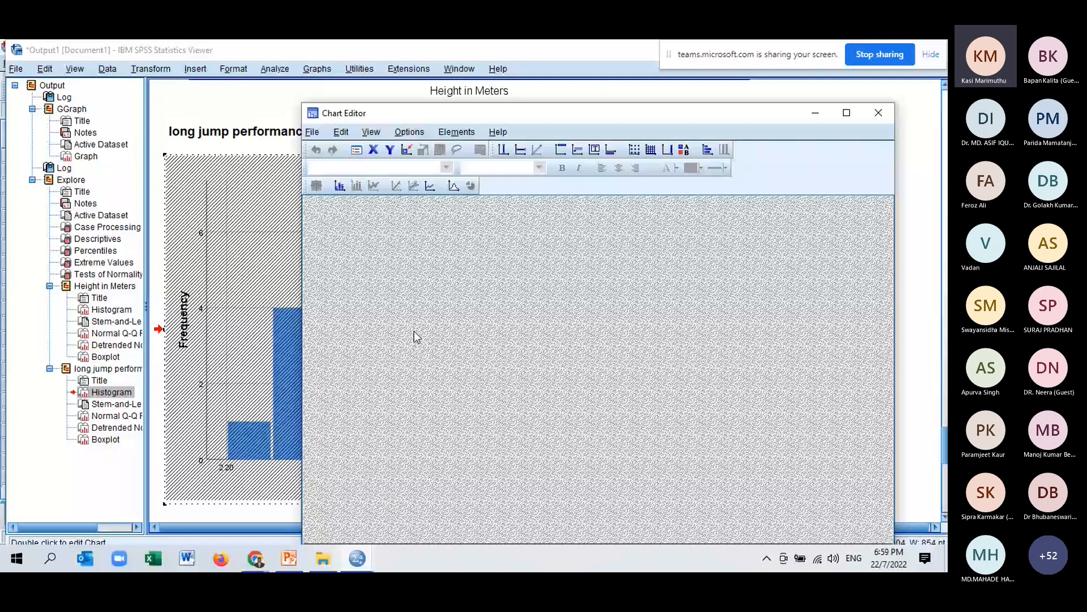
left_click(454, 186)
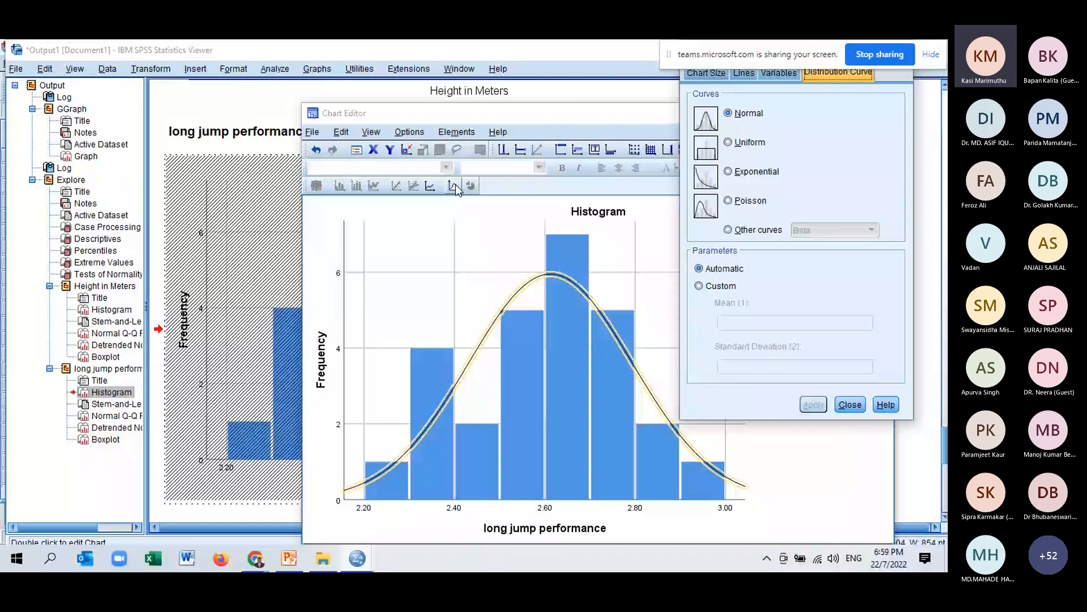
left_click(850, 405)
left_click(881, 114)
Scroll through the long jump performance stem-and-leaf plot, Q-Q plots and boxplot.
scroll(854, 213, "down", 4)
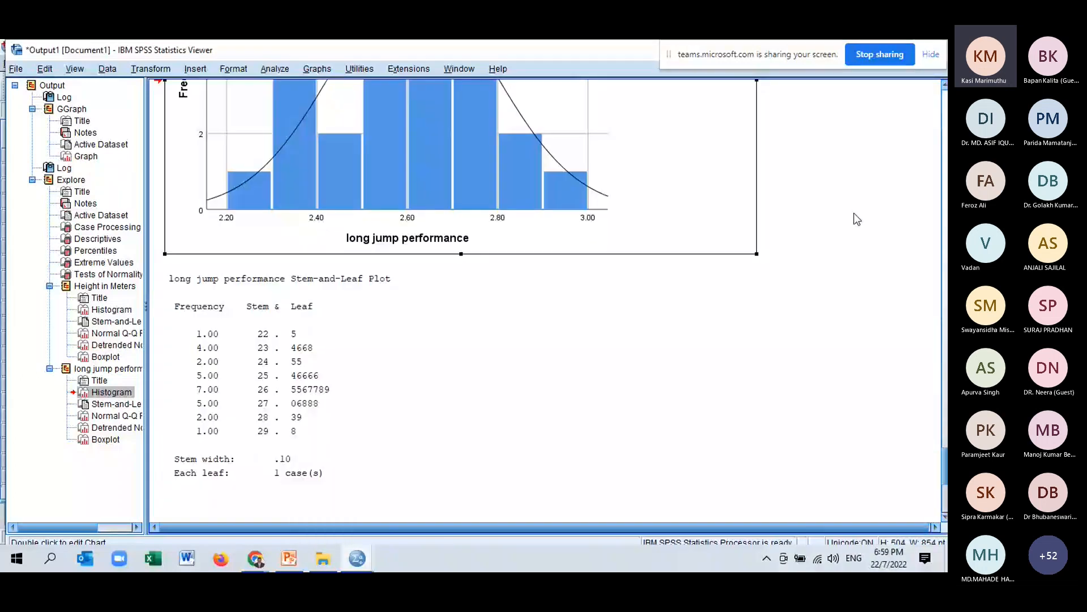
scroll(773, 266, "down", 5)
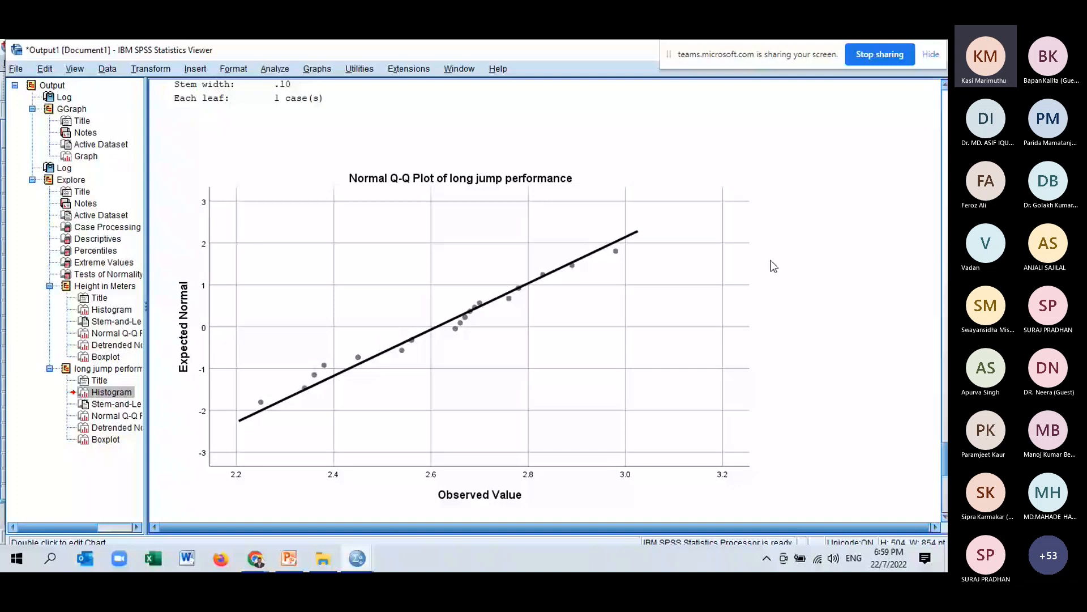
scroll(773, 266, "down", 2)
left_click(617, 334)
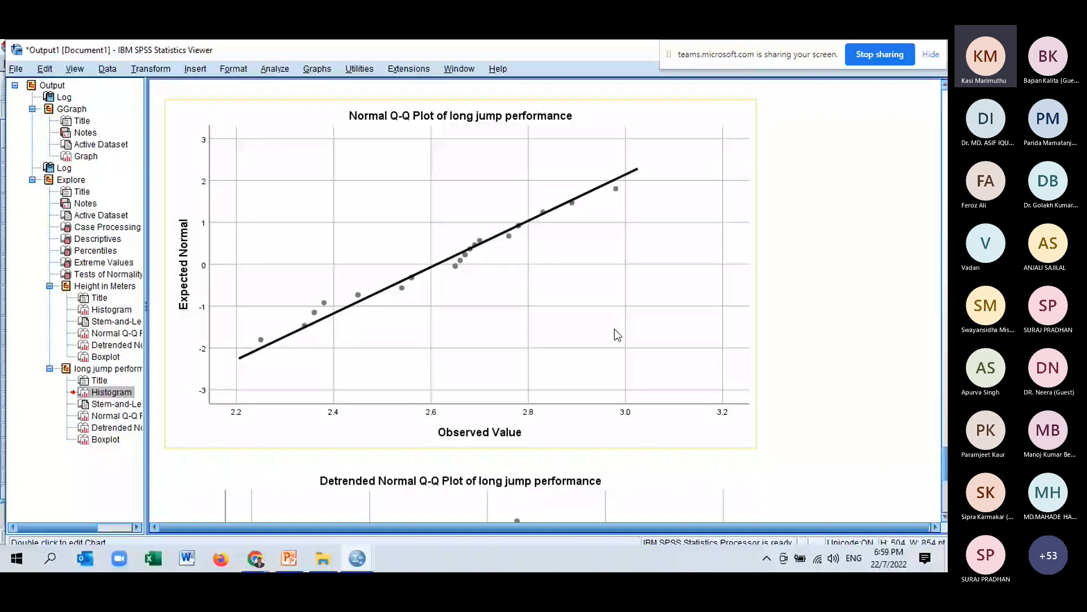
scroll(679, 379, "down", 10)
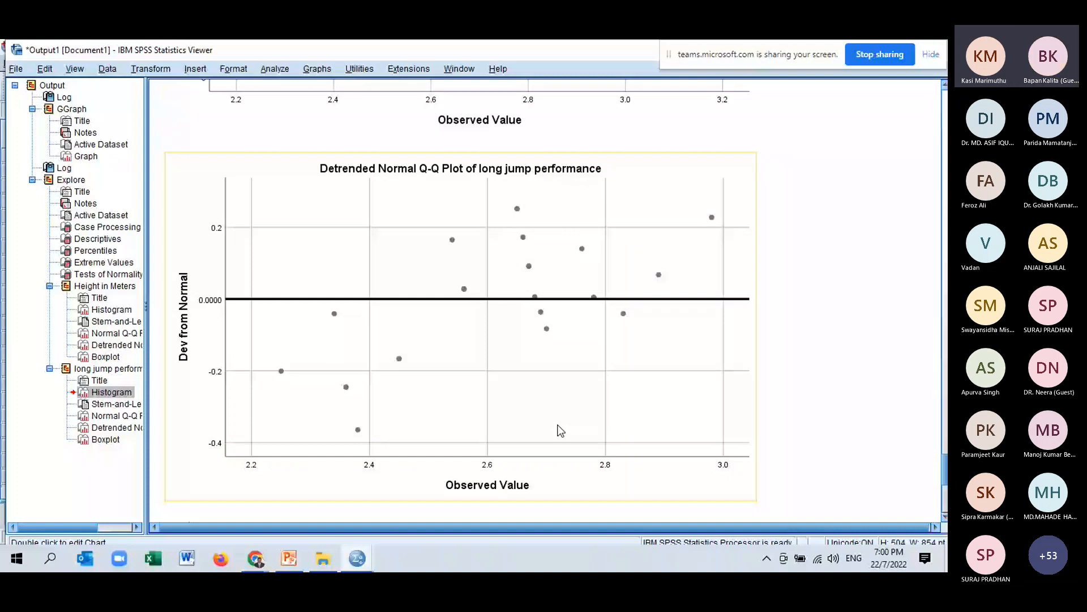
scroll(563, 413, "down", 5)
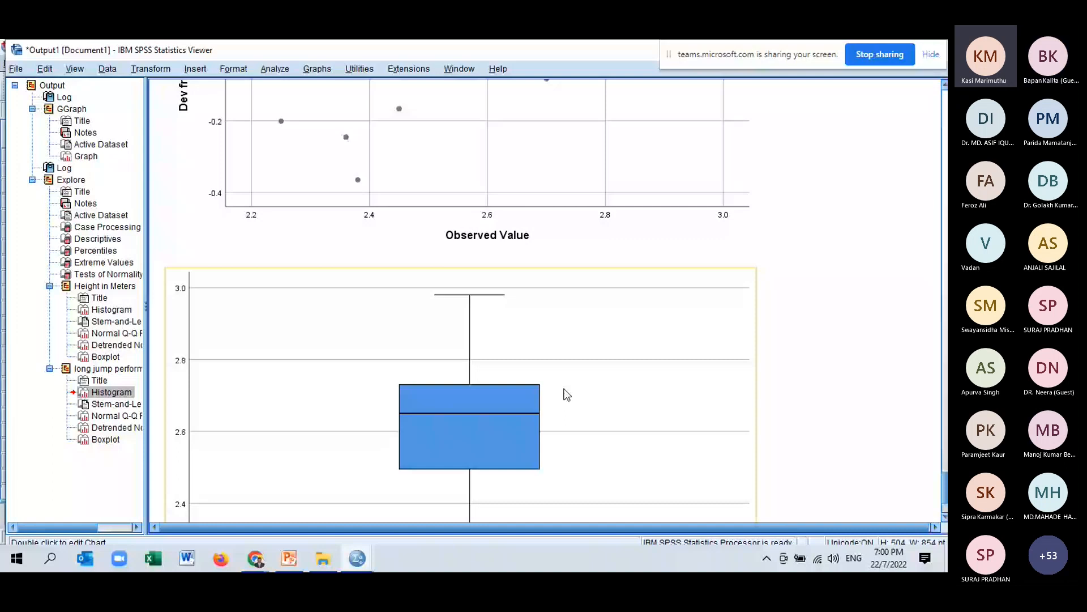
scroll(567, 395, "down", 3)
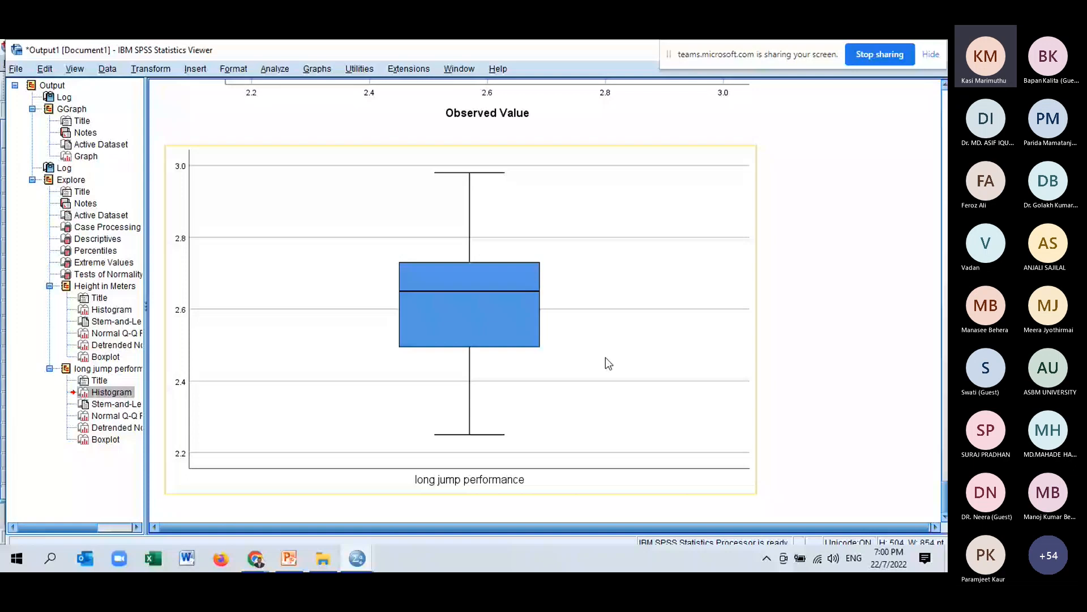
Scroll back through the output to review the descriptives, normality tests, scatter plot and syntax.
scroll(640, 311, "up", 15)
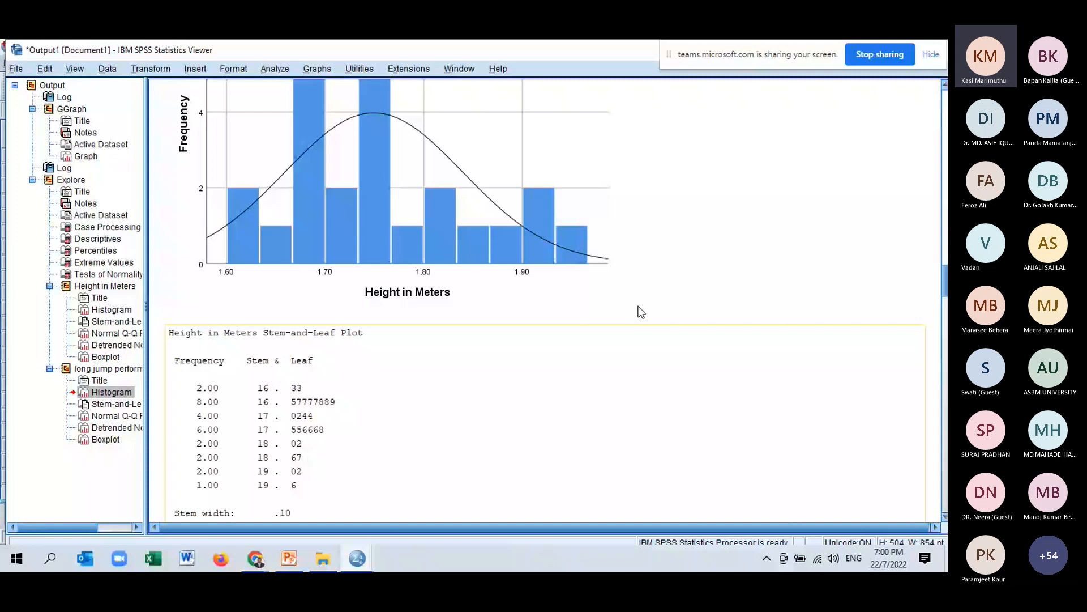
scroll(566, 339, "up", 15)
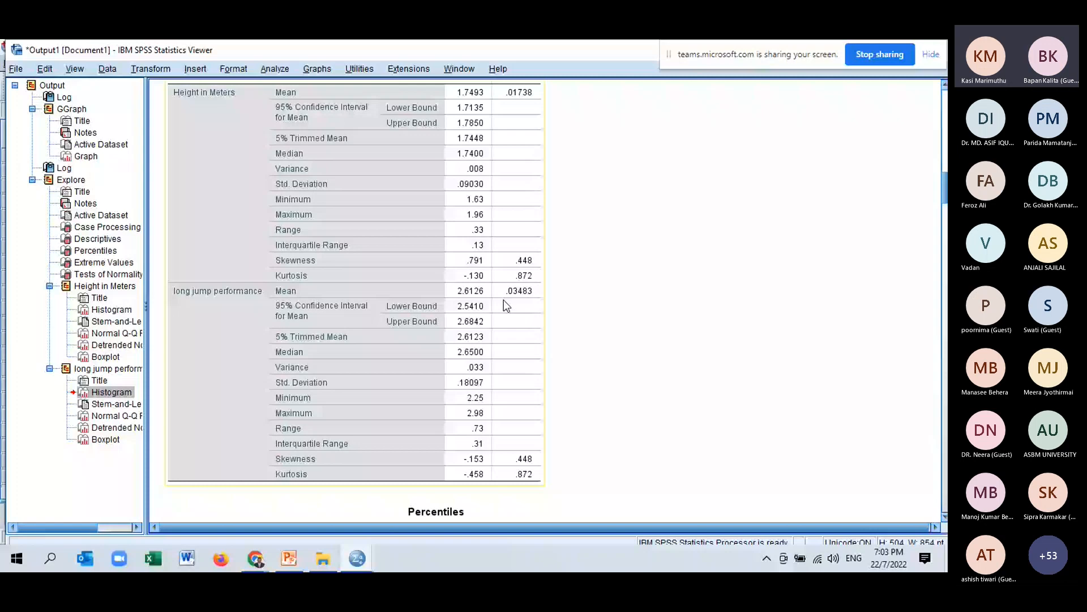
scroll(525, 377, "down", 10)
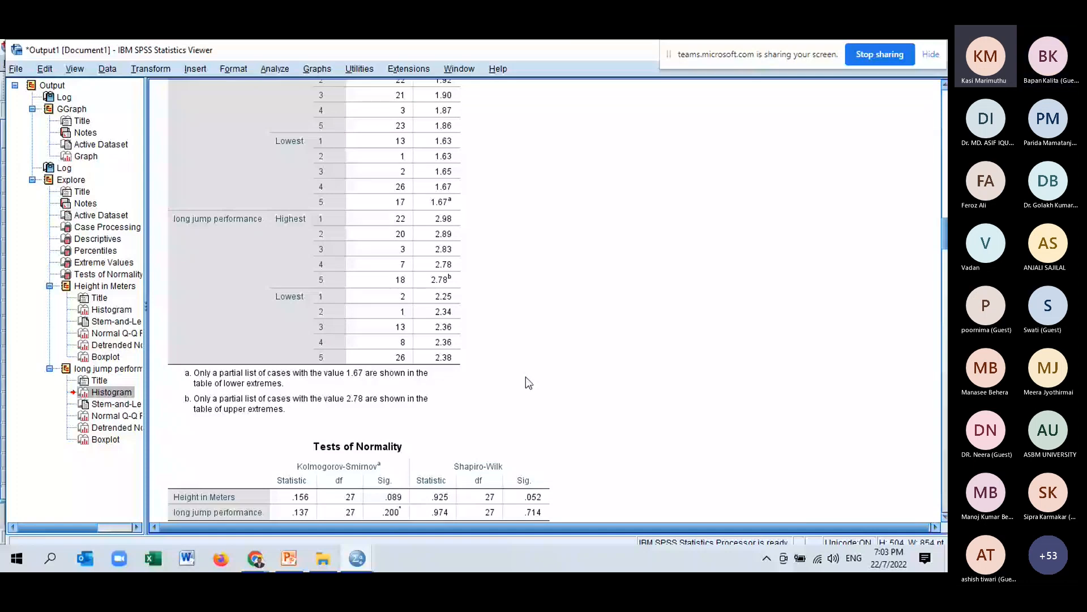
scroll(498, 357, "up", 15)
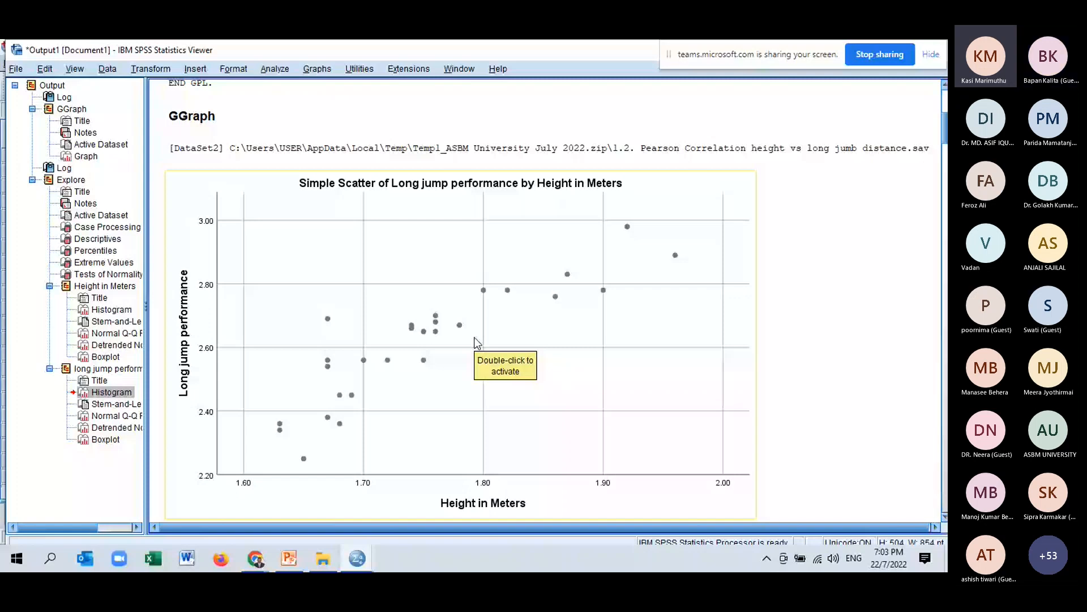
scroll(477, 342, "down", 5)
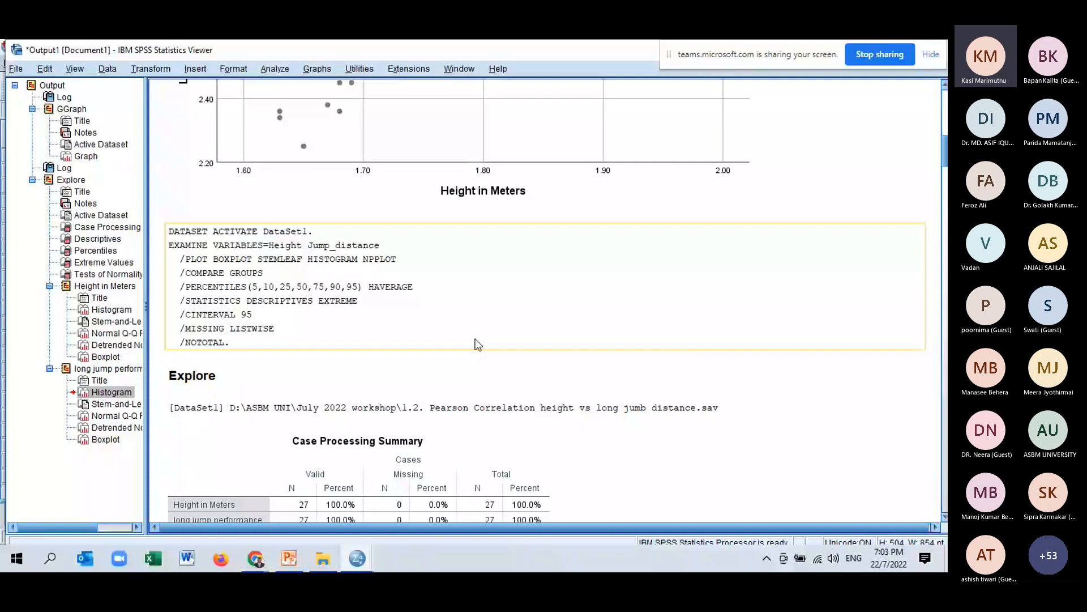
scroll(477, 344, "up", 3)
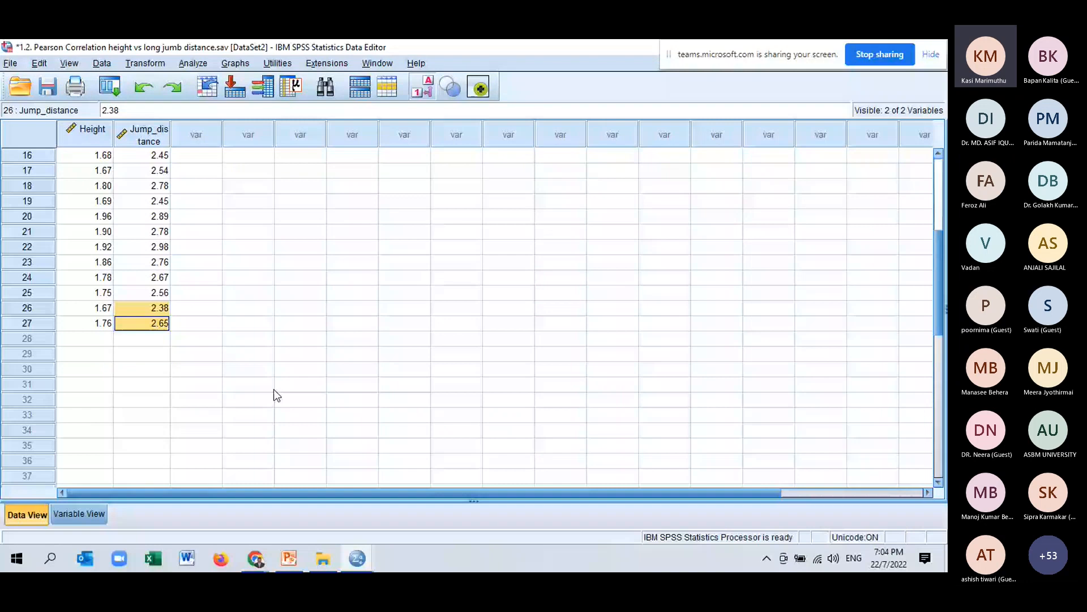
In the copied dataset, change the jump distance of case 26 to 4.45 and case 27 to 5.5.
left_click(169, 308)
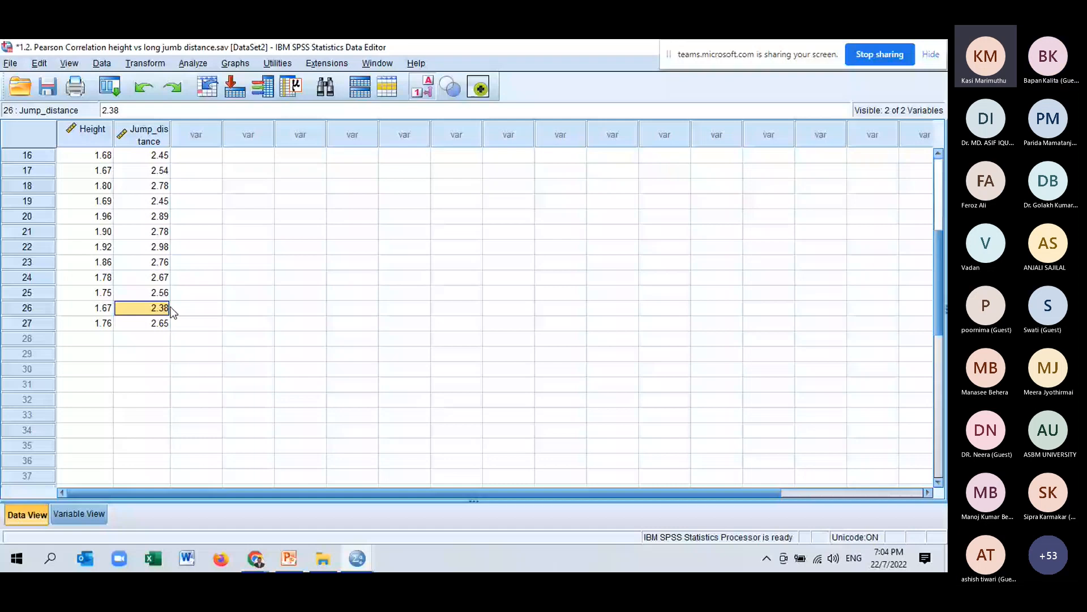
type("4.45")
left_click(157, 327)
type("5")
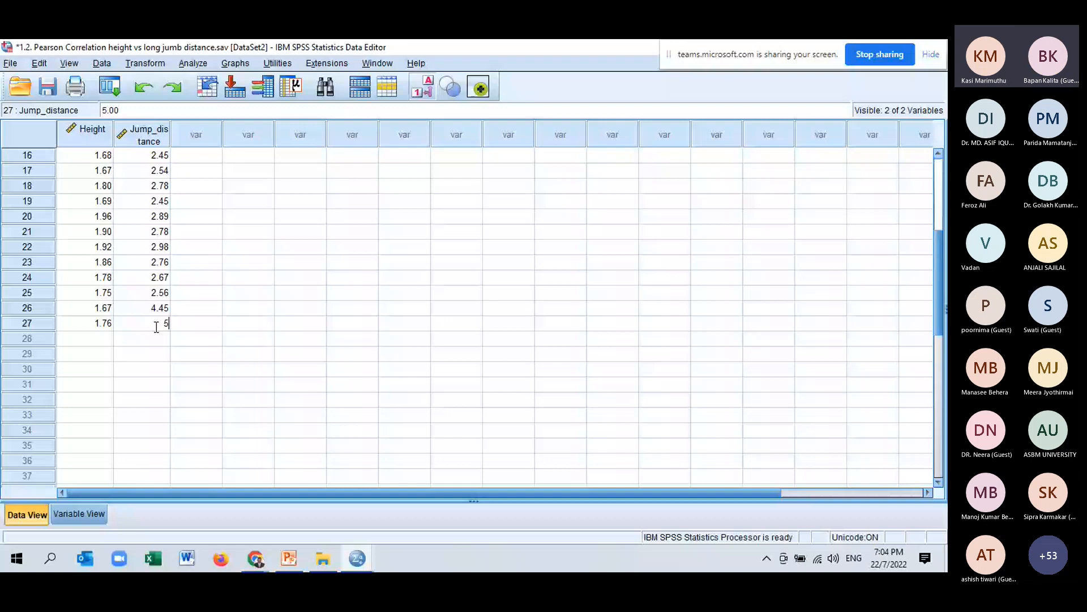
type(".5")
left_click(162, 369)
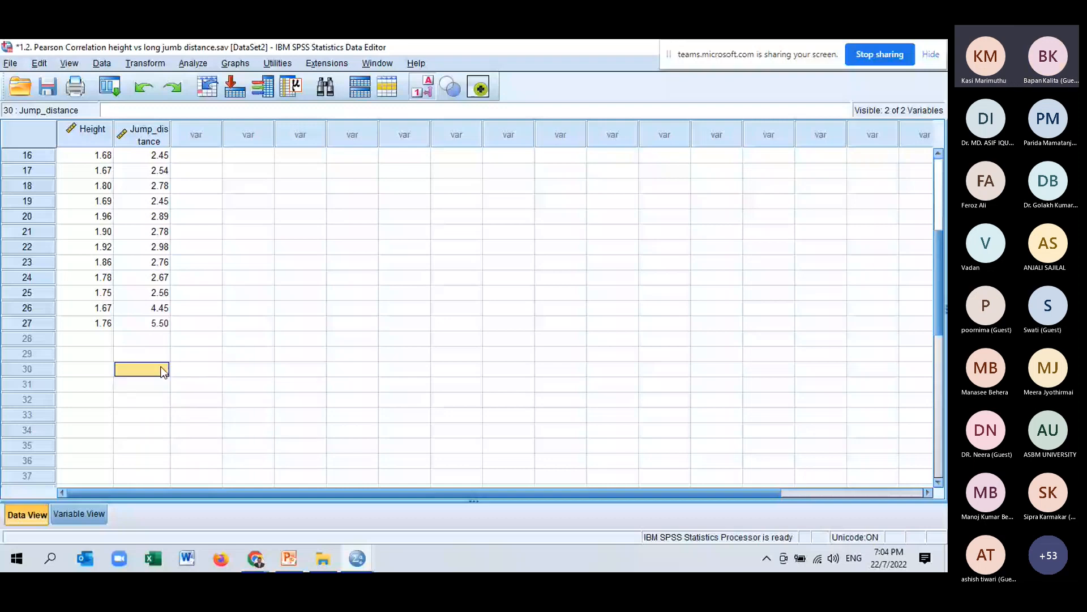
Build a simple bar chart of mean Height in Meters and Long jump performance with error bars of 1 standard deviation.
left_click(235, 63)
left_click(252, 77)
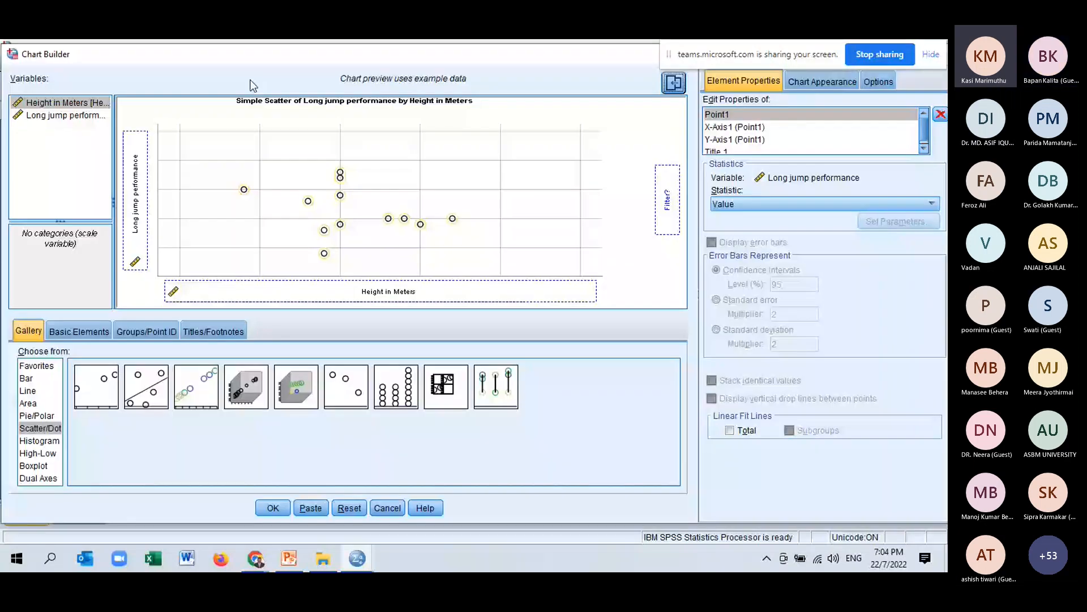
left_click(354, 511)
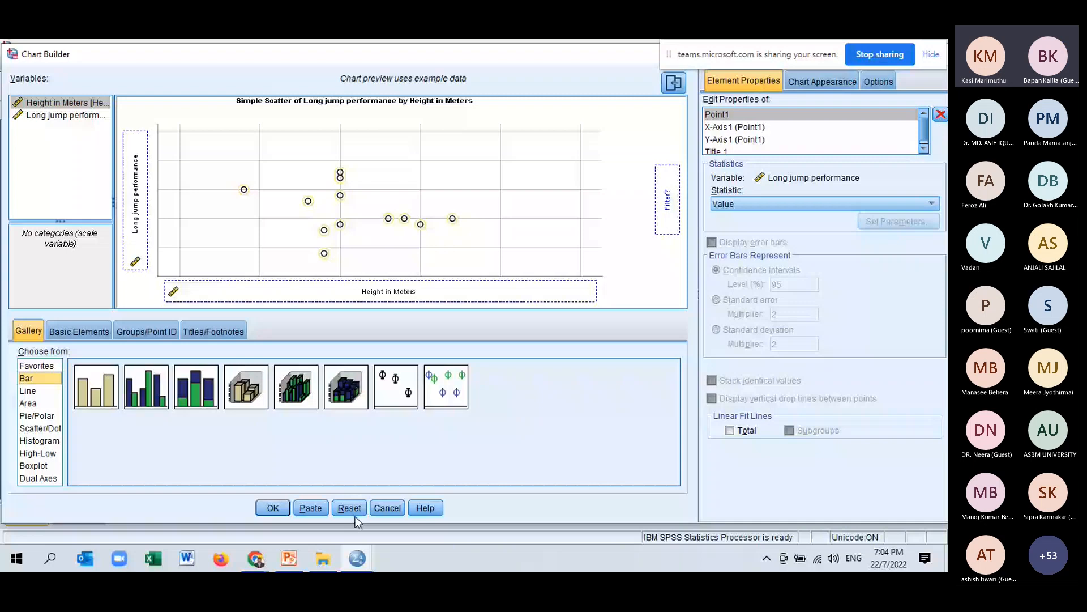
left_click(353, 511)
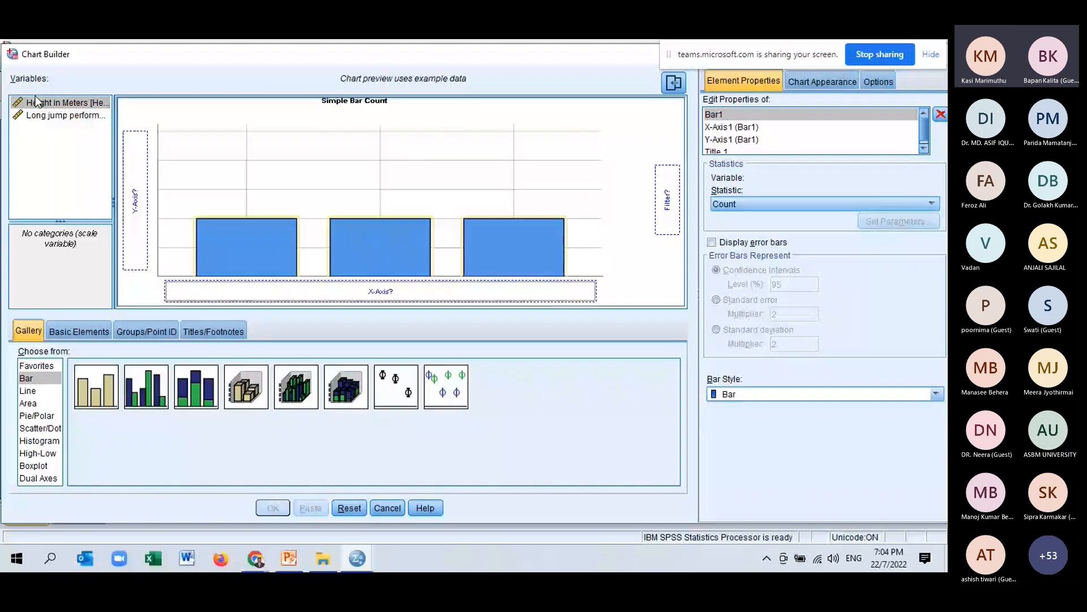
double_click(36, 101)
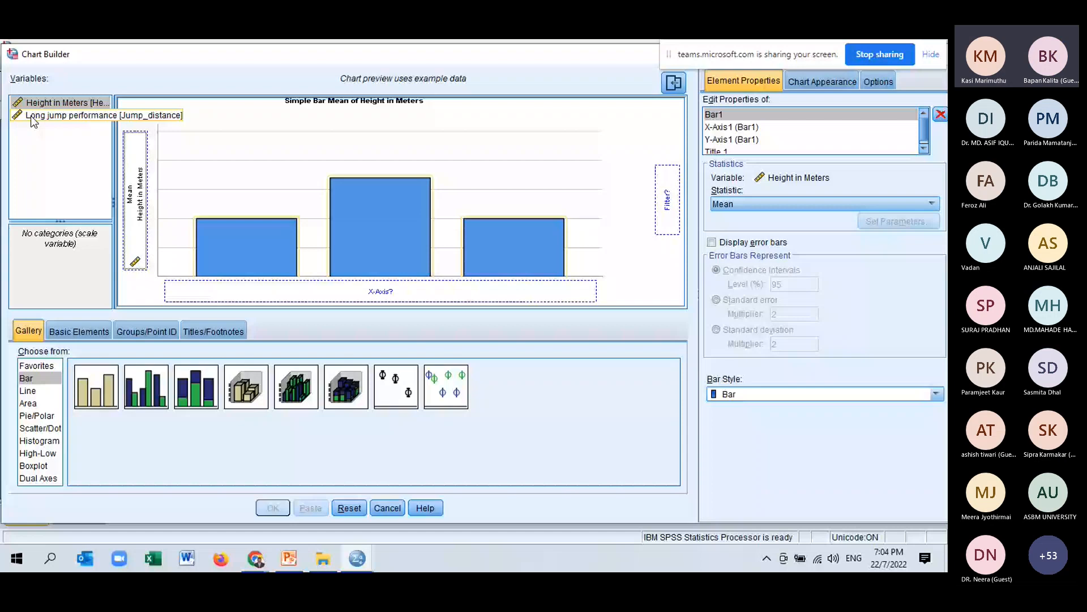
double_click(30, 115)
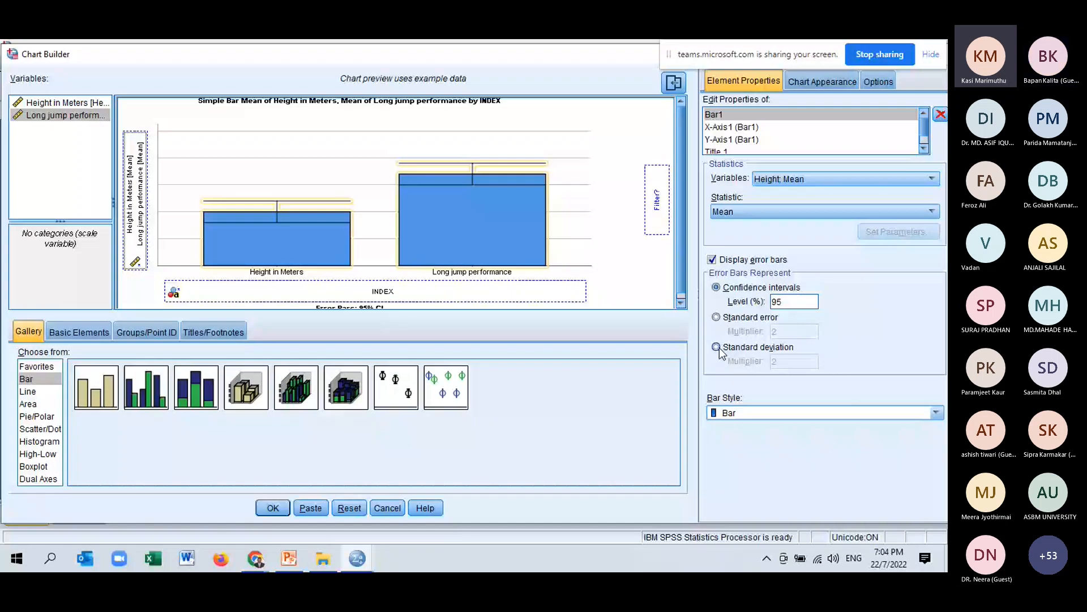
left_click(716, 347)
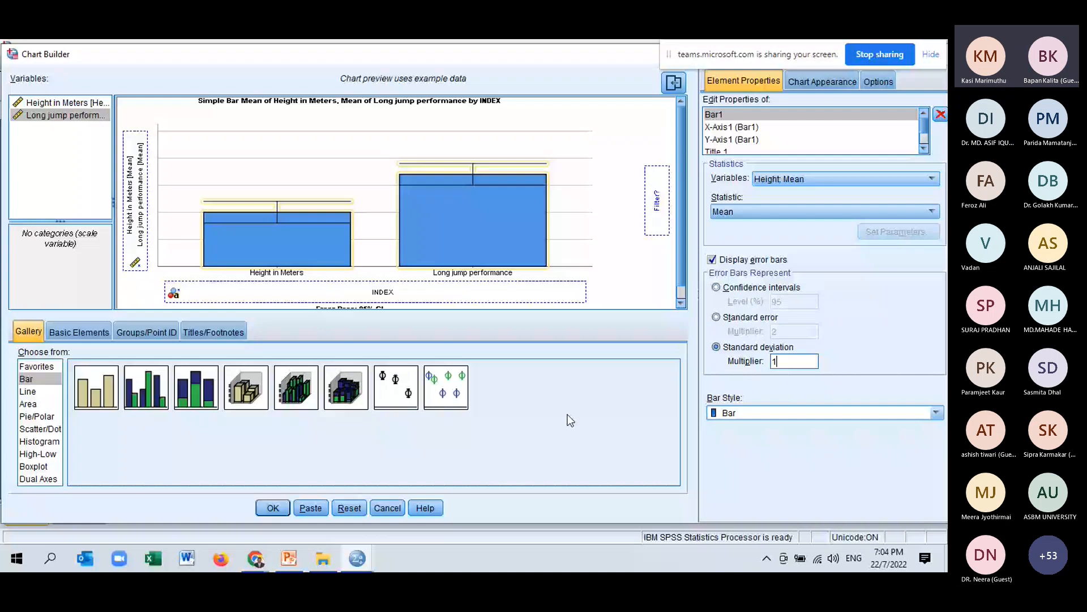
type("1")
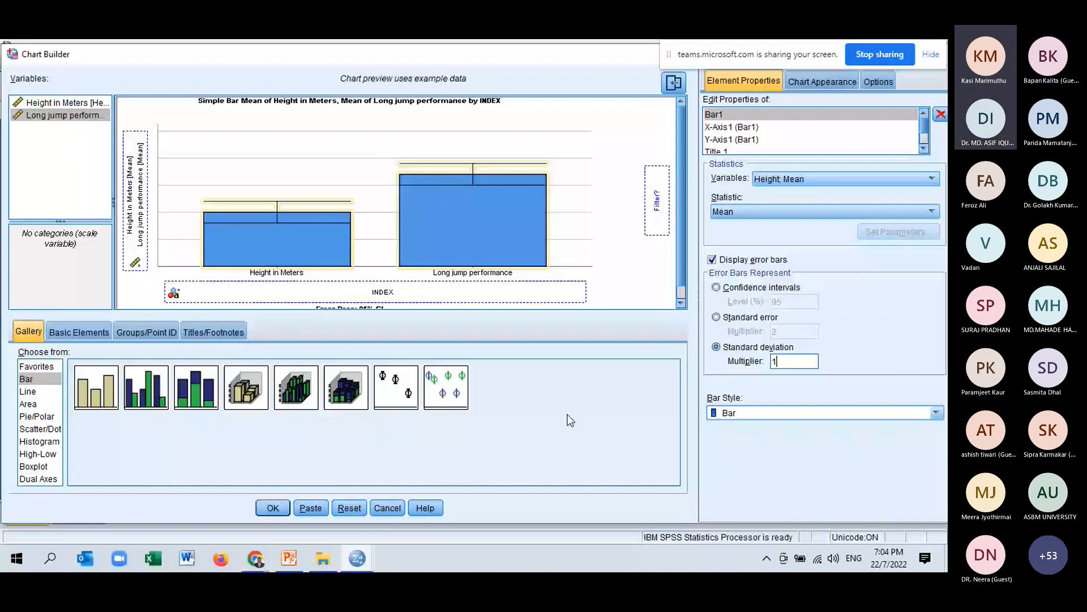
key("Return")
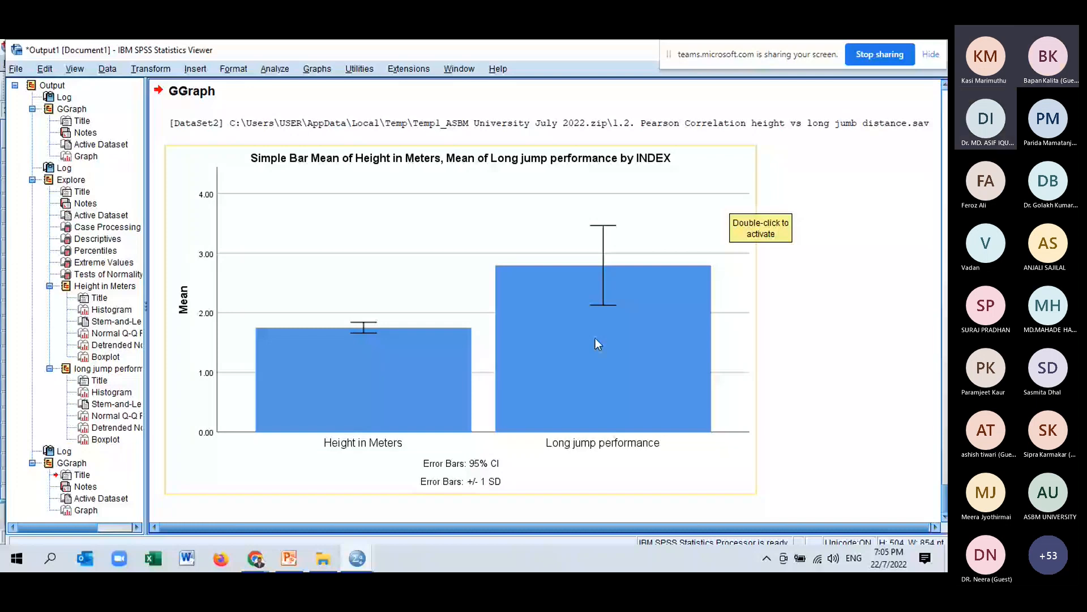
Switch between the original and modified data editor windows to compare their jump distance values.
mouse_move(359, 561)
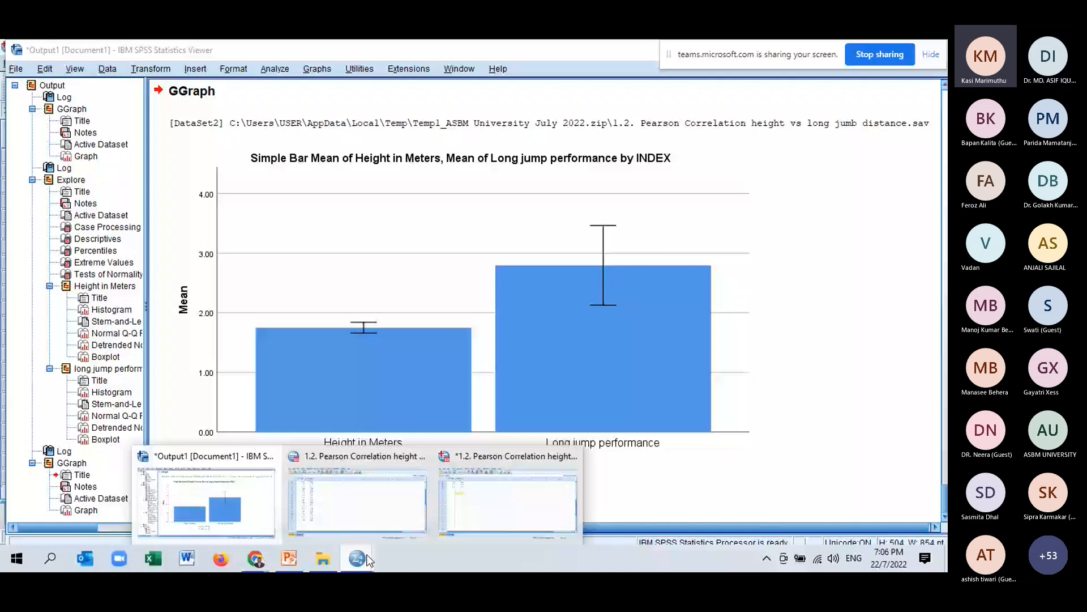
left_click(356, 499)
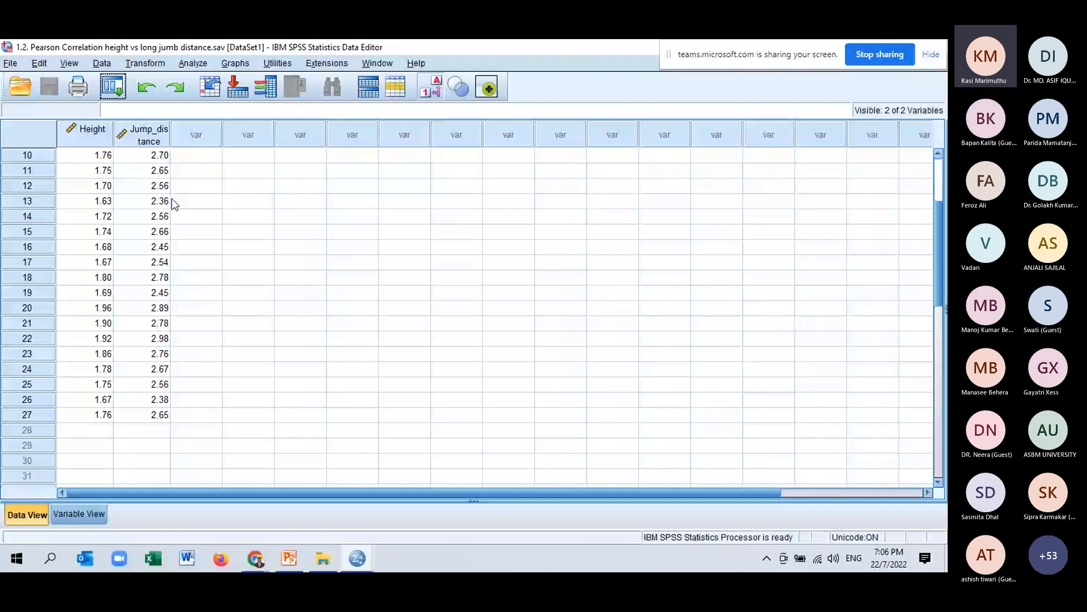
left_click(356, 557)
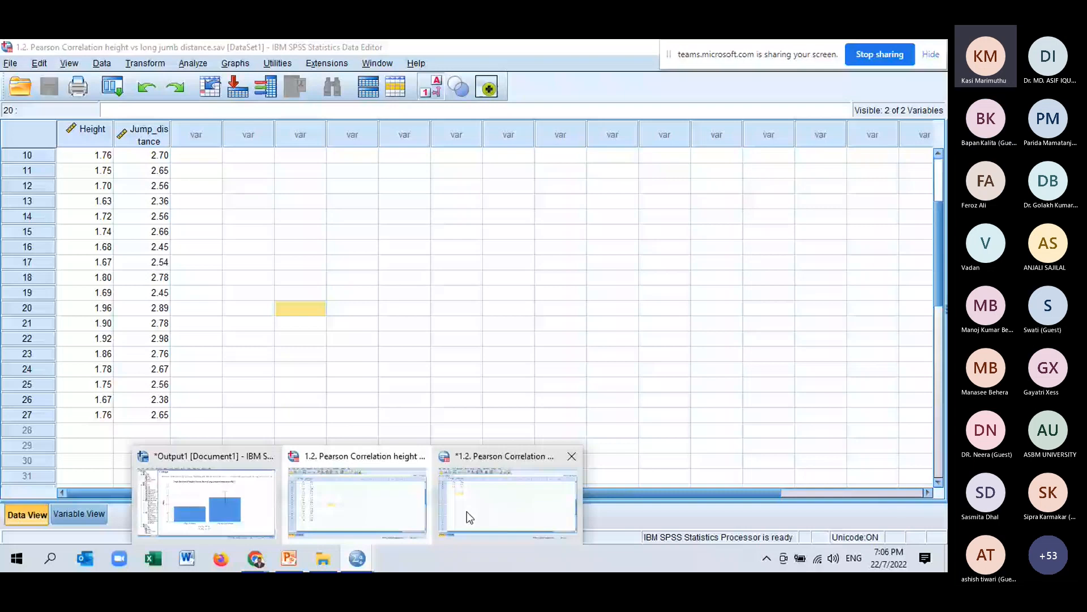
left_click(467, 512)
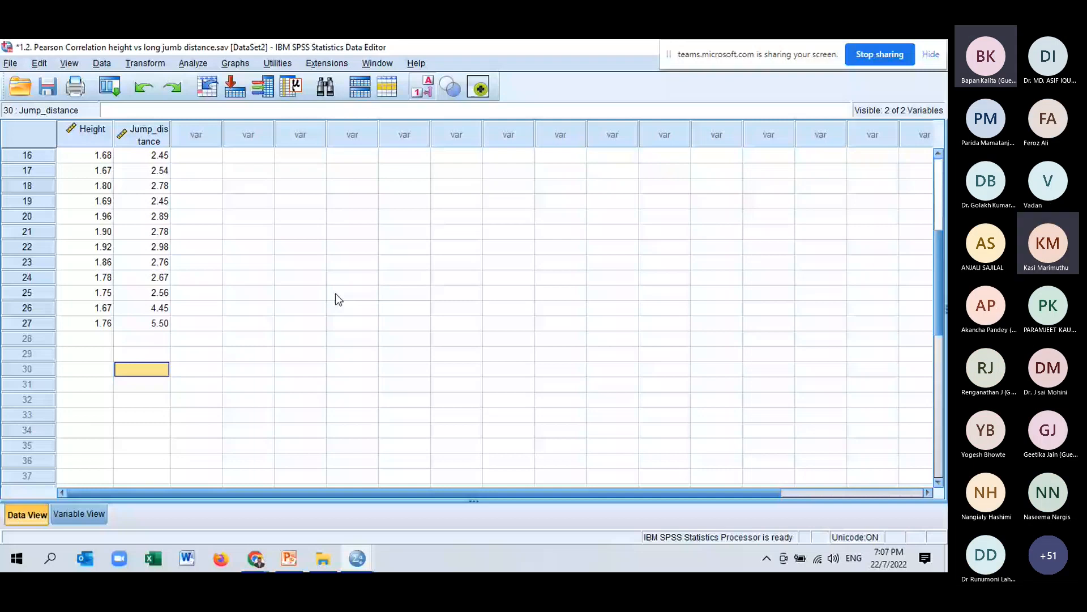
key("alt+Tab")
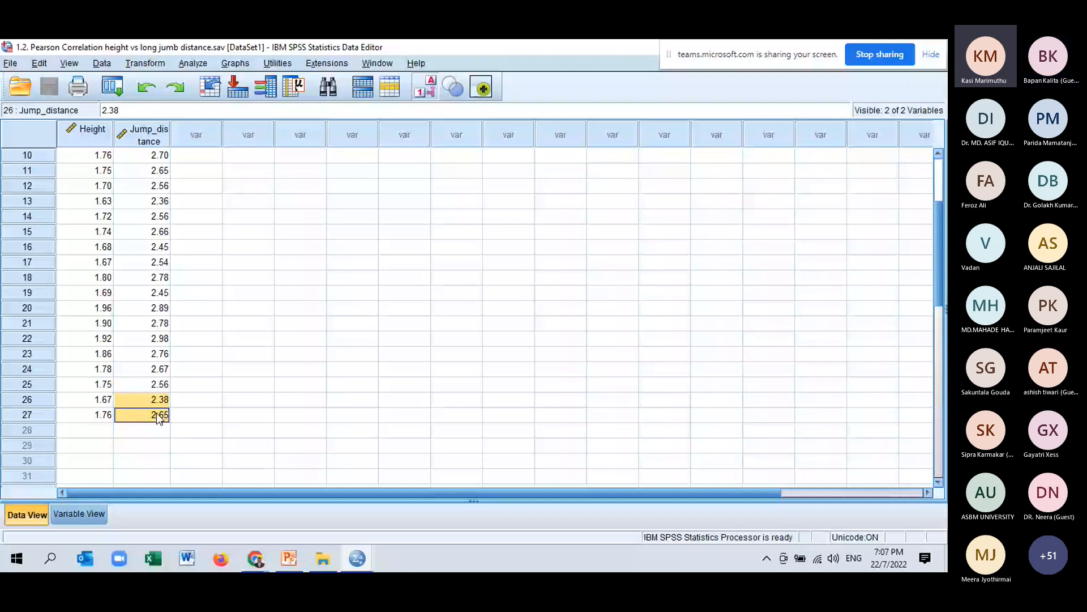
Open Bivariate Correlations on the original dataset and add Height in Meters and long jump performance as variables.
left_click(368, 384)
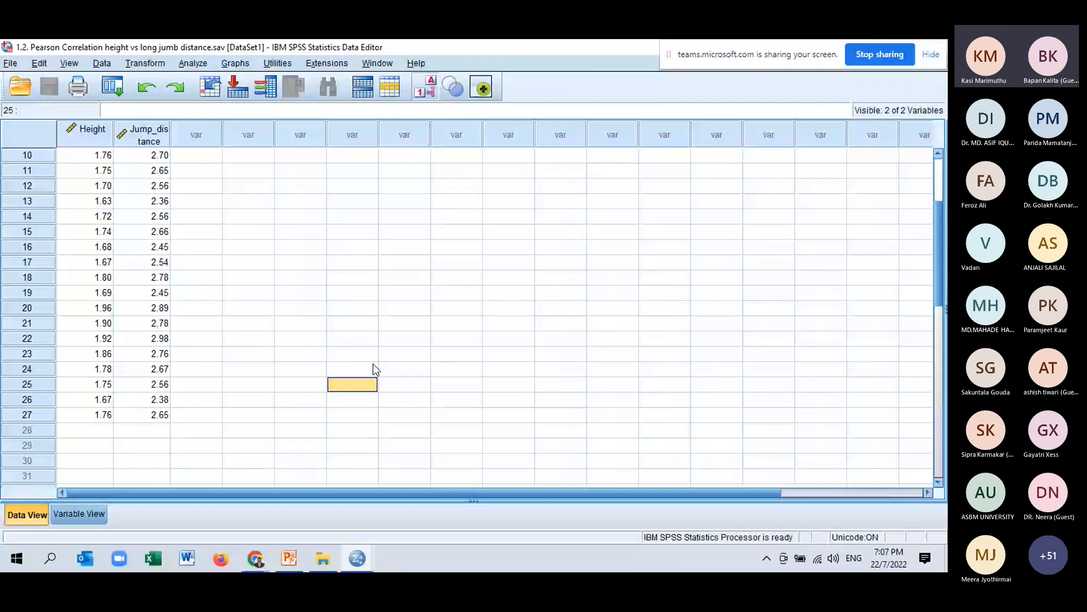
scroll(381, 205, "up", 3)
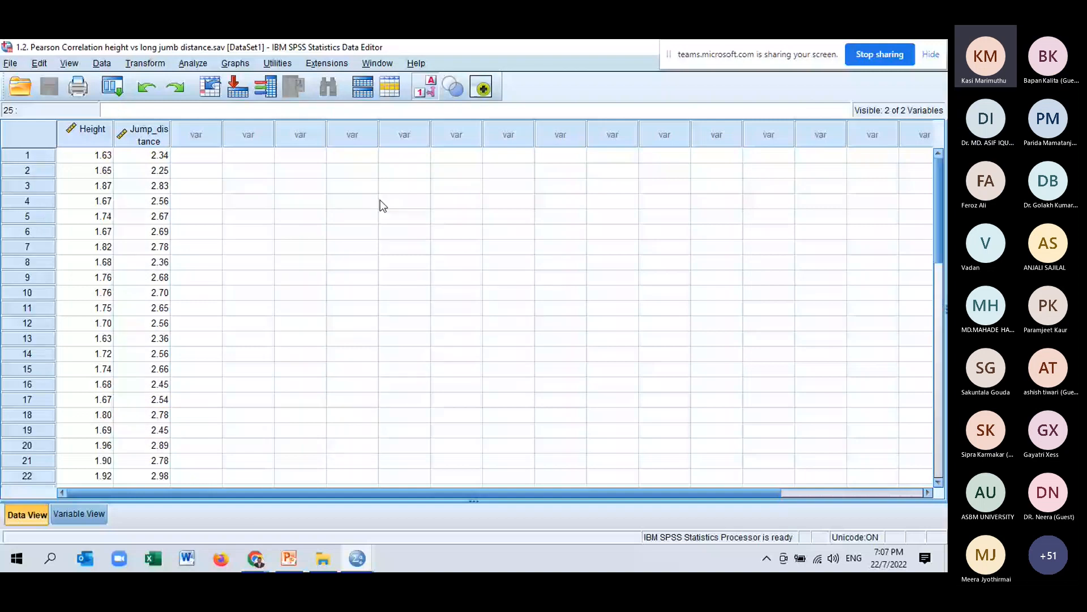
left_click(193, 64)
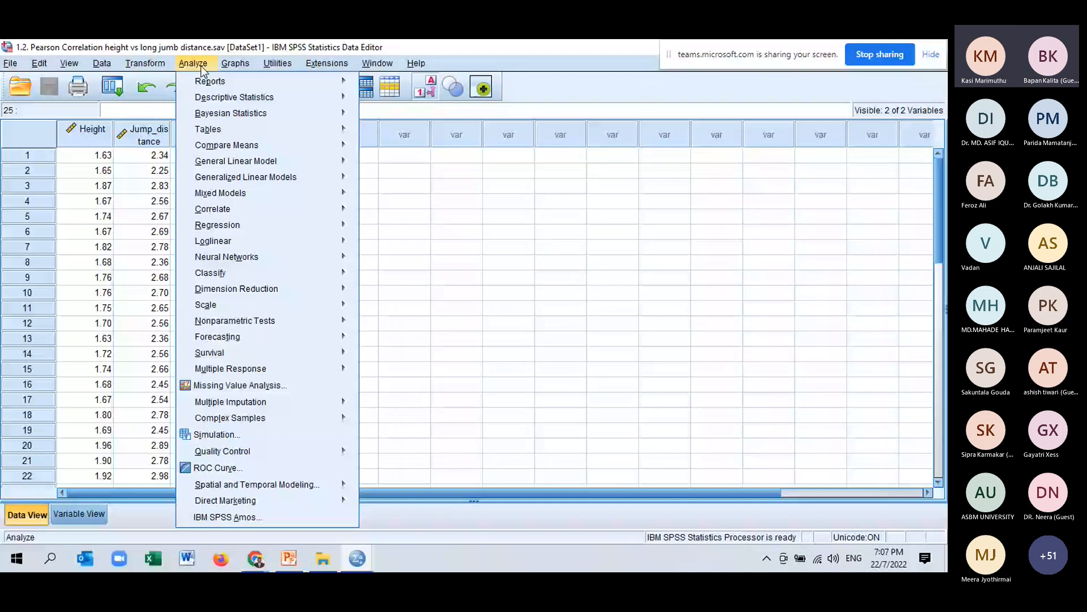
mouse_move(262, 218)
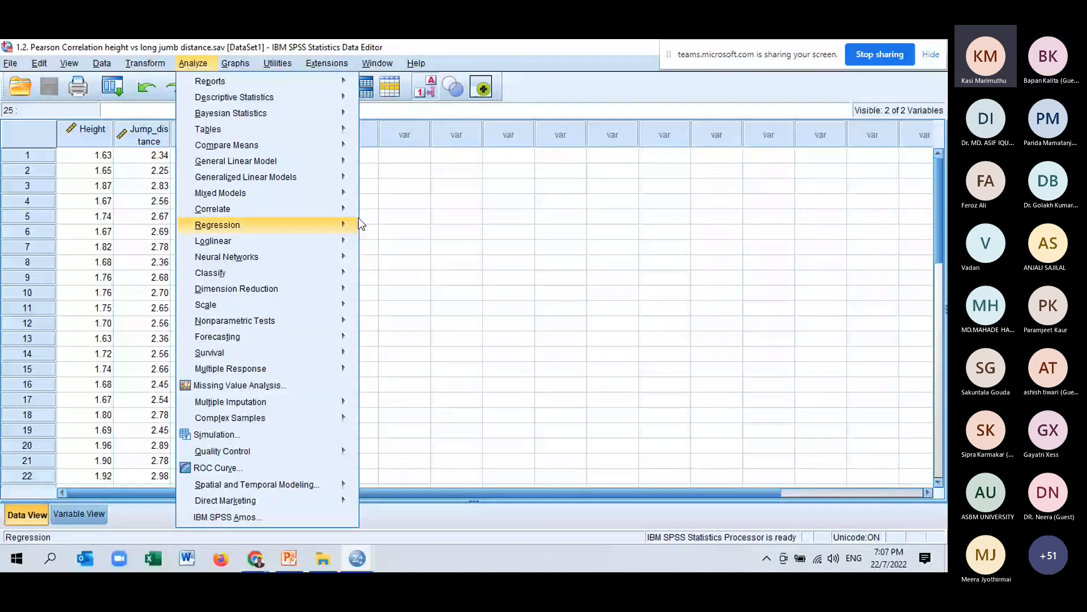
mouse_move(347, 209)
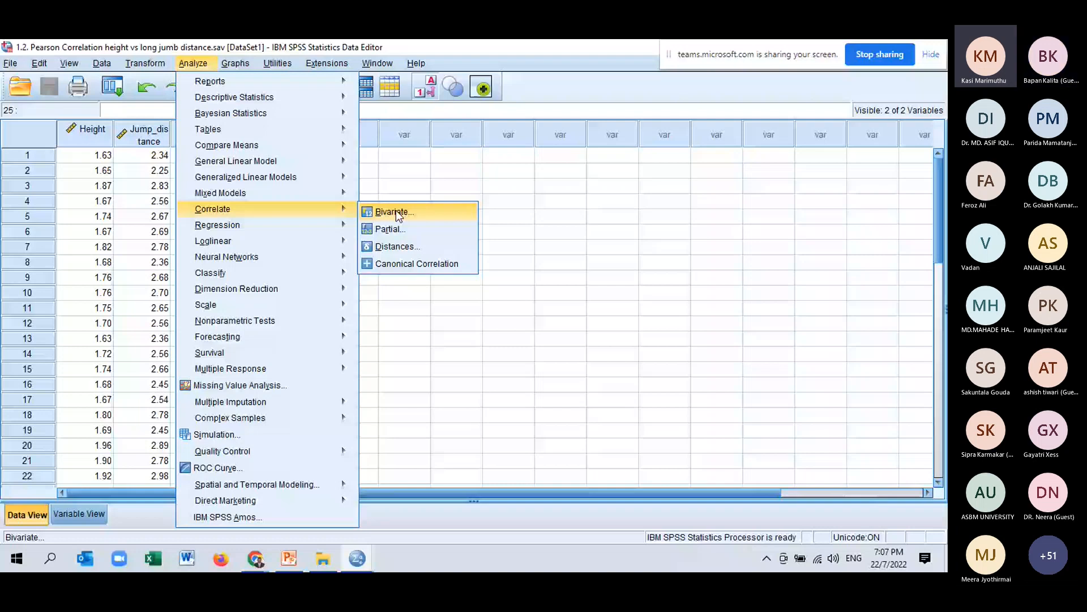
left_click(396, 210)
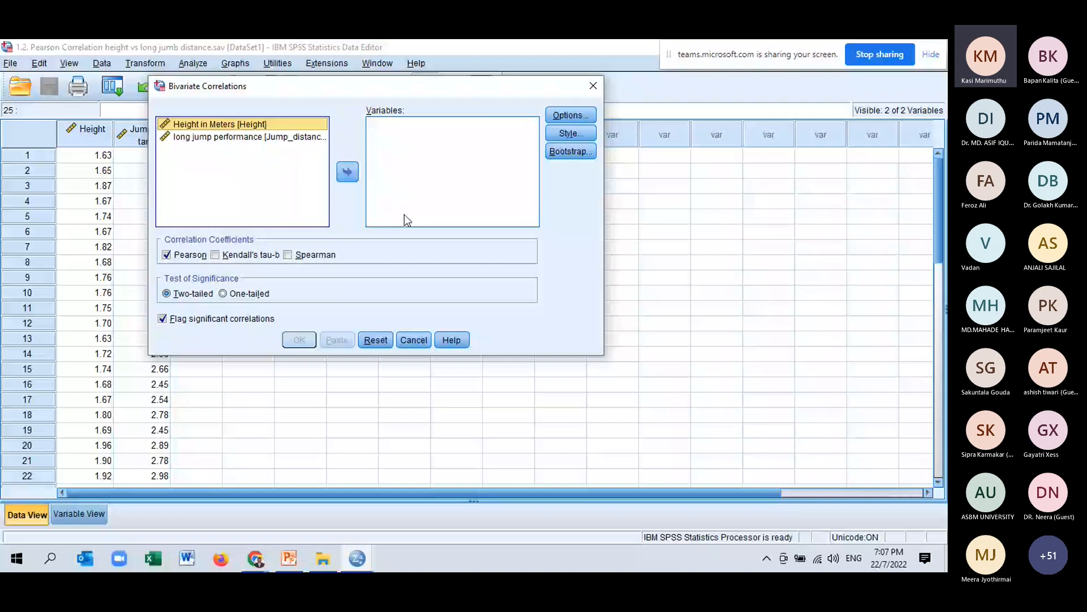
left_click_drag(604, 355, 795, 463)
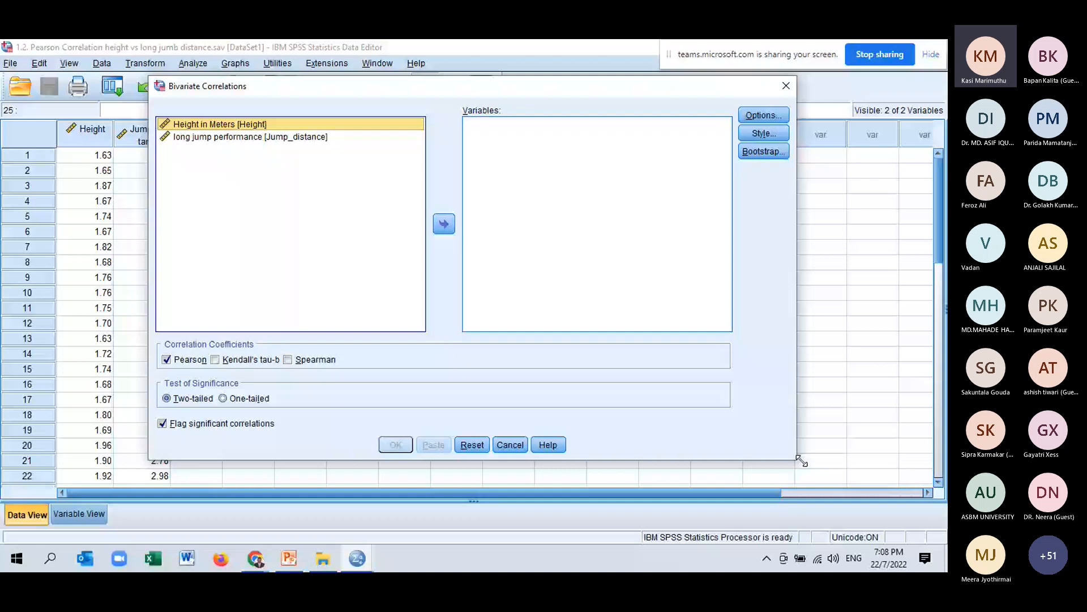
left_click(241, 138, "shift")
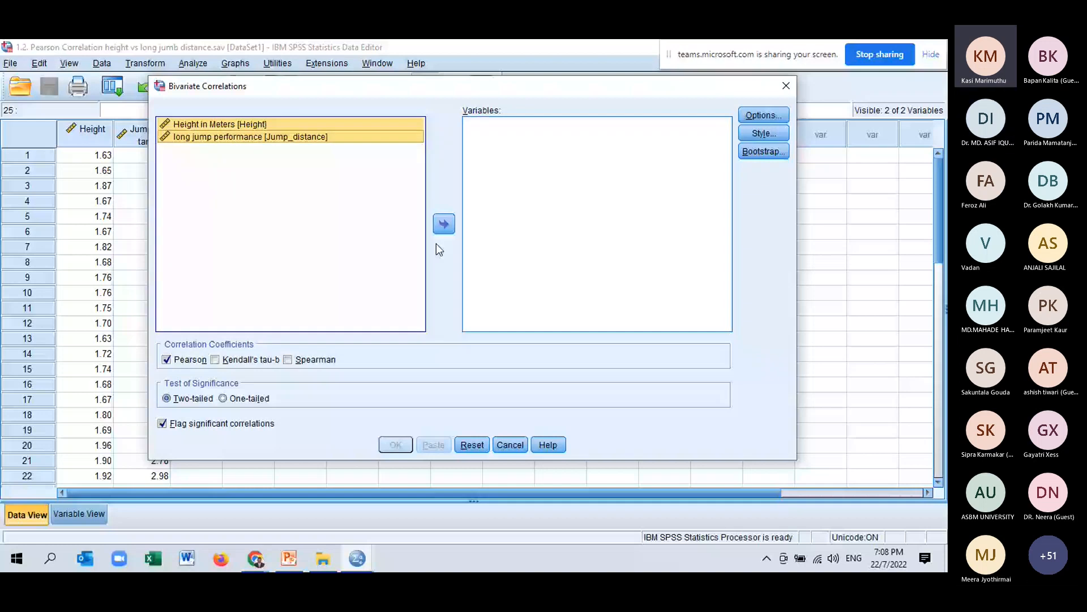
left_click(441, 225)
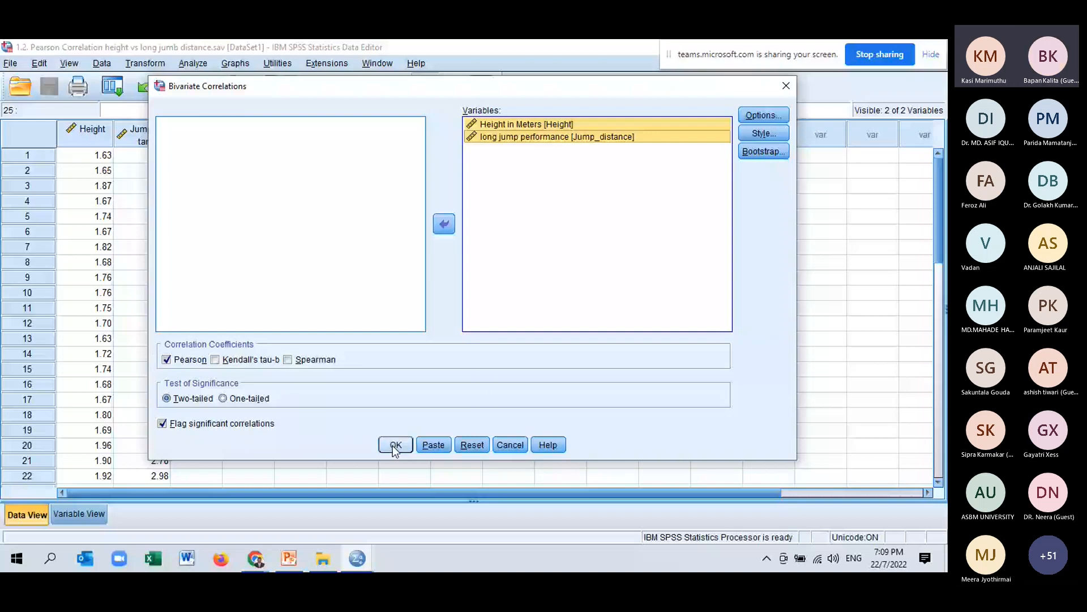
Request means and standard deviations in the correlation options and run the Pearson correlation.
left_click(783, 115)
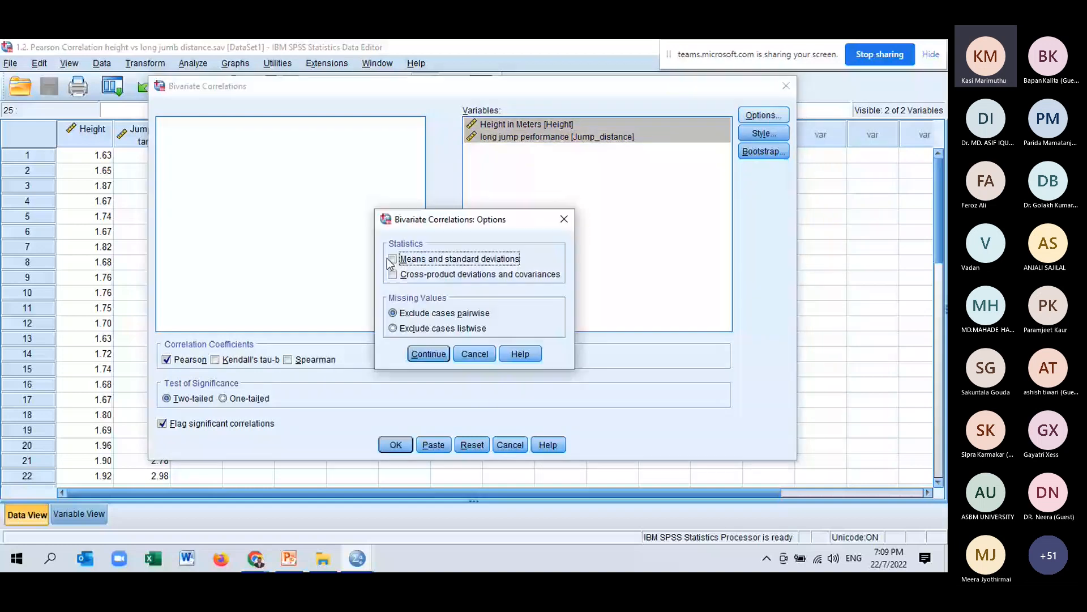
left_click(392, 259)
left_click(436, 360)
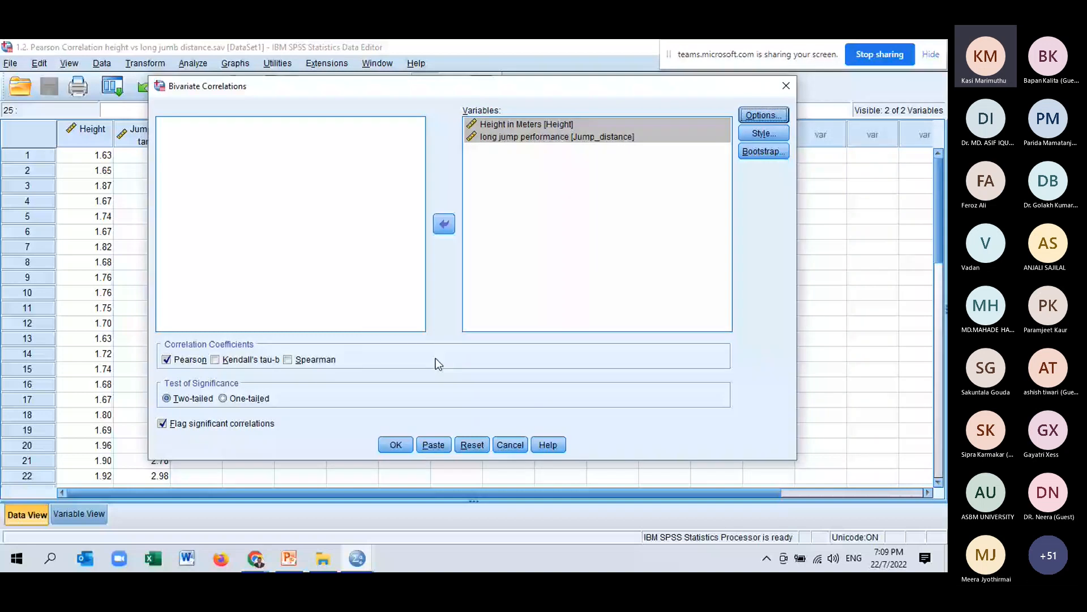
left_click(395, 446)
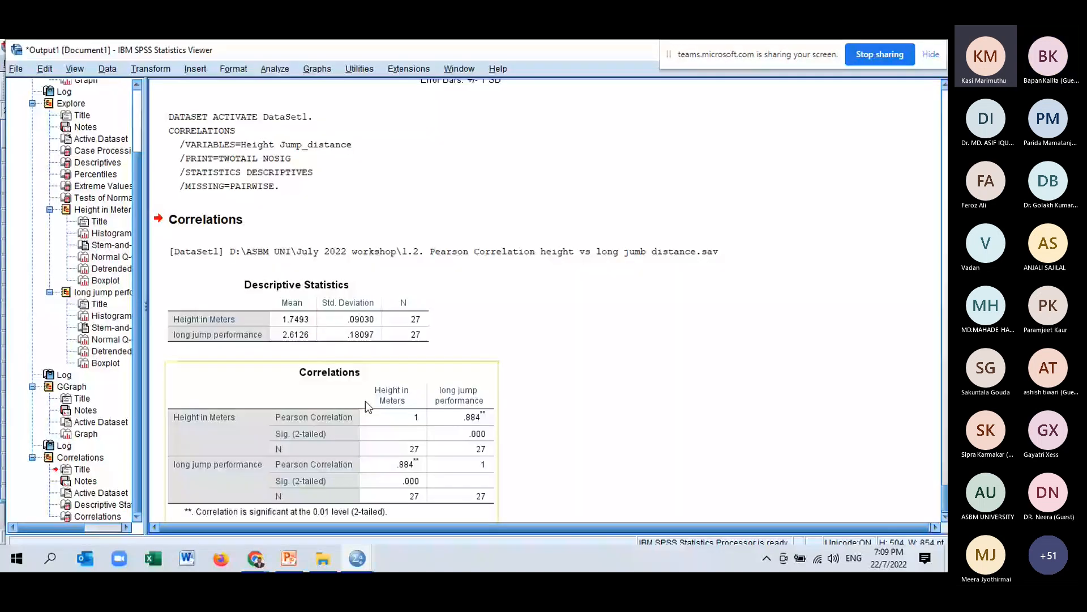
Compare the correlations output with the slide's correlations table and its reported results sentence.
scroll(496, 321, "down", 1)
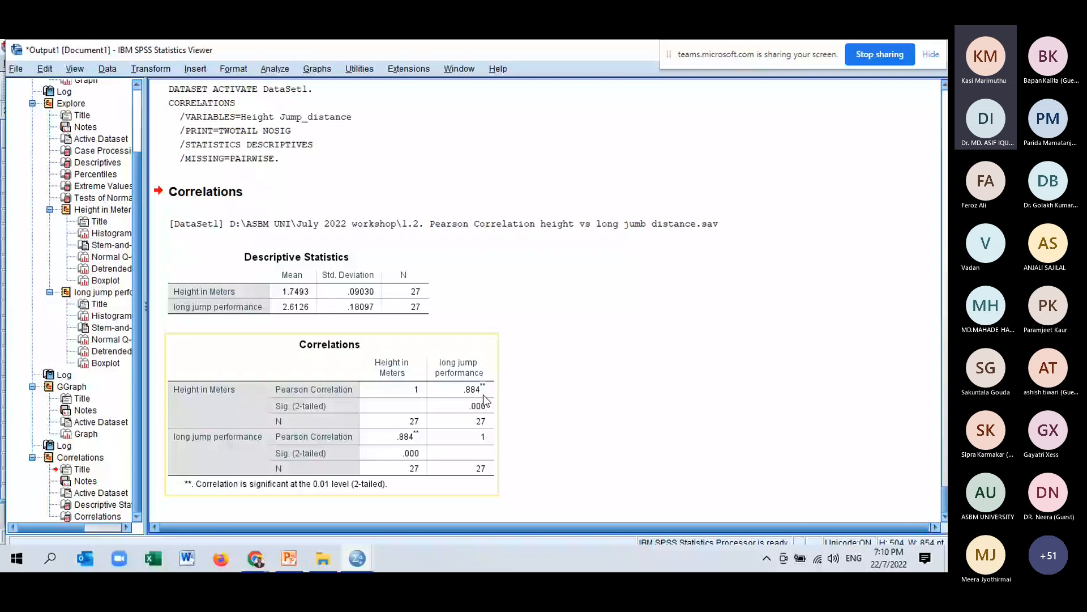
key("alt+Tab")
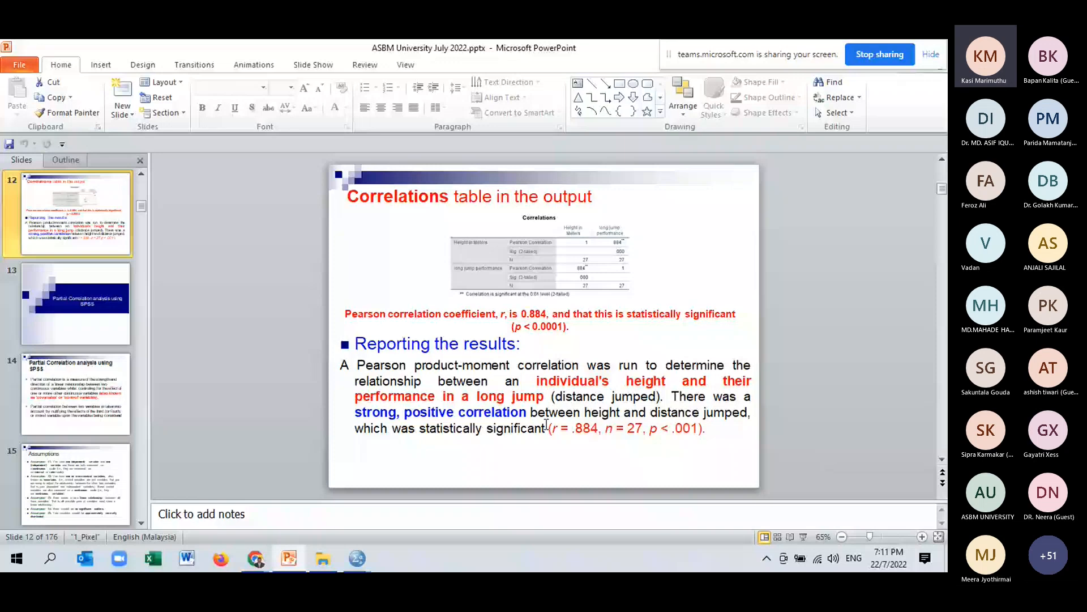
left_click_drag(547, 426, 673, 428)
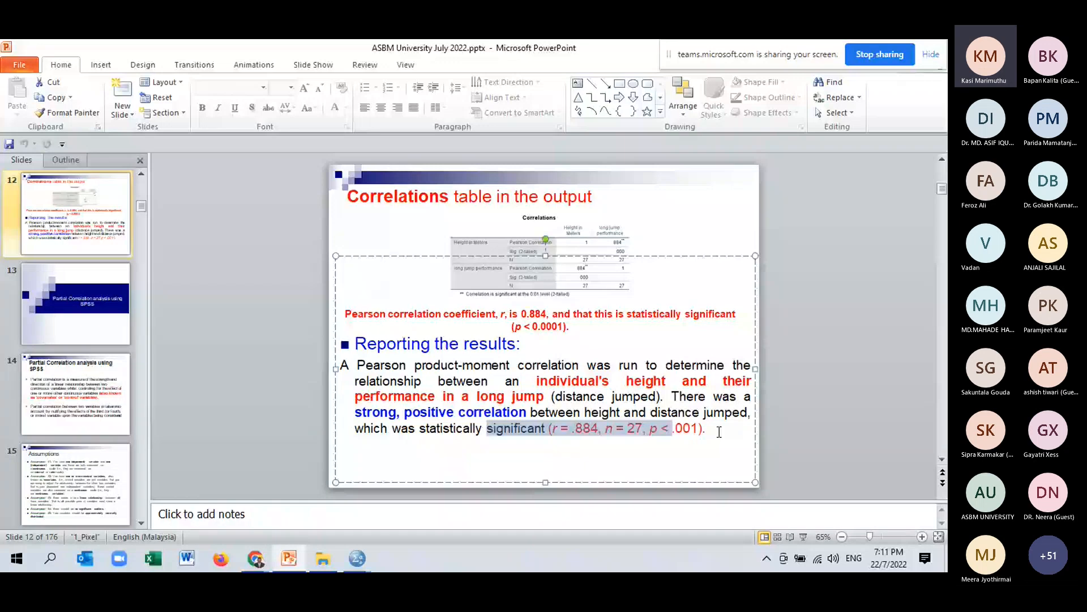
left_click(611, 261)
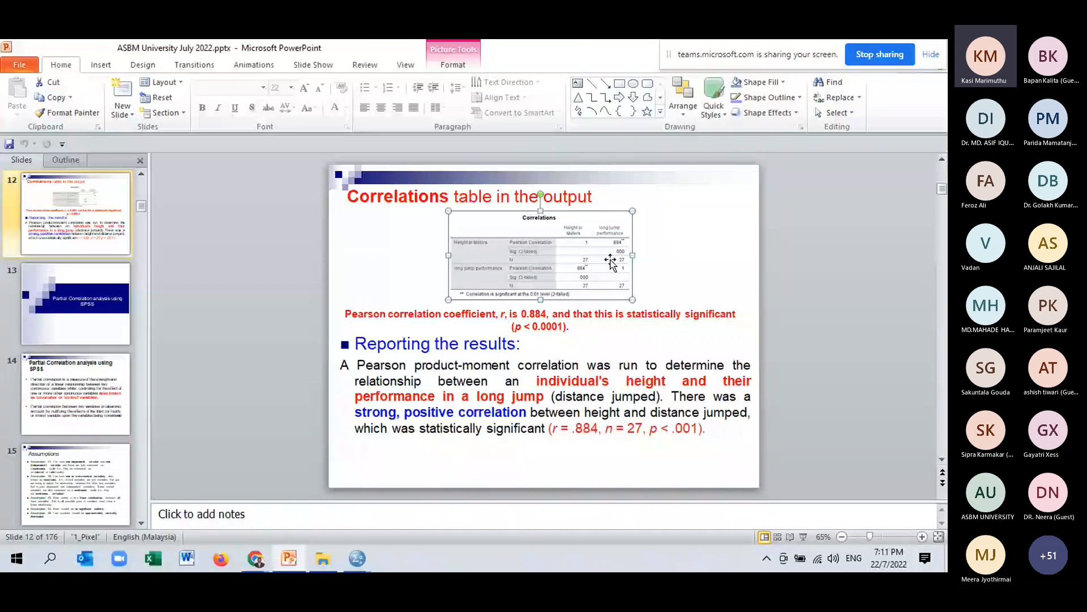
left_click_drag(708, 428, 545, 422)
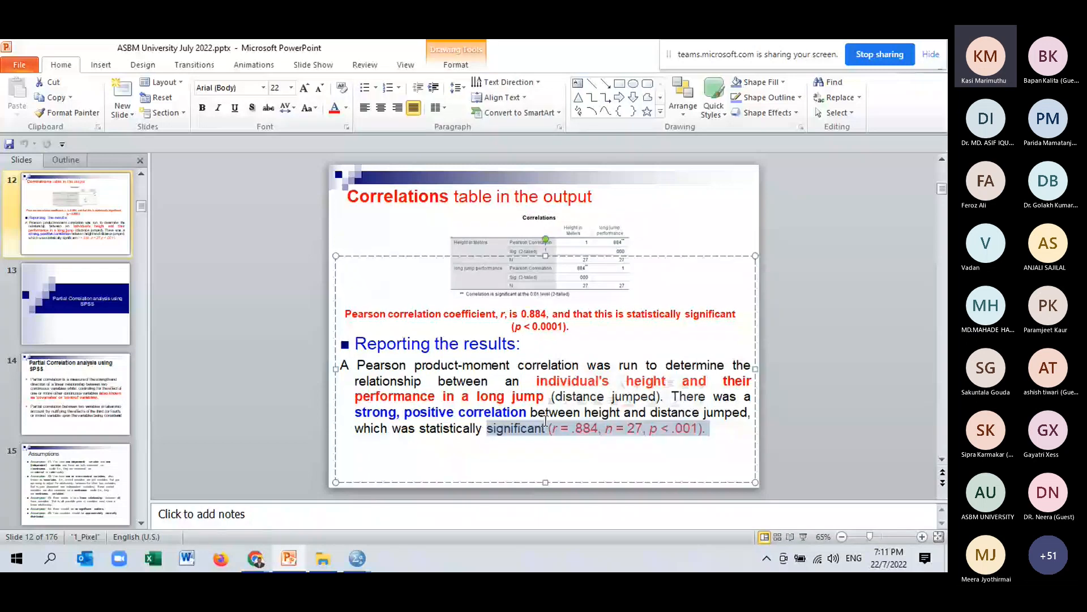
left_click(588, 260)
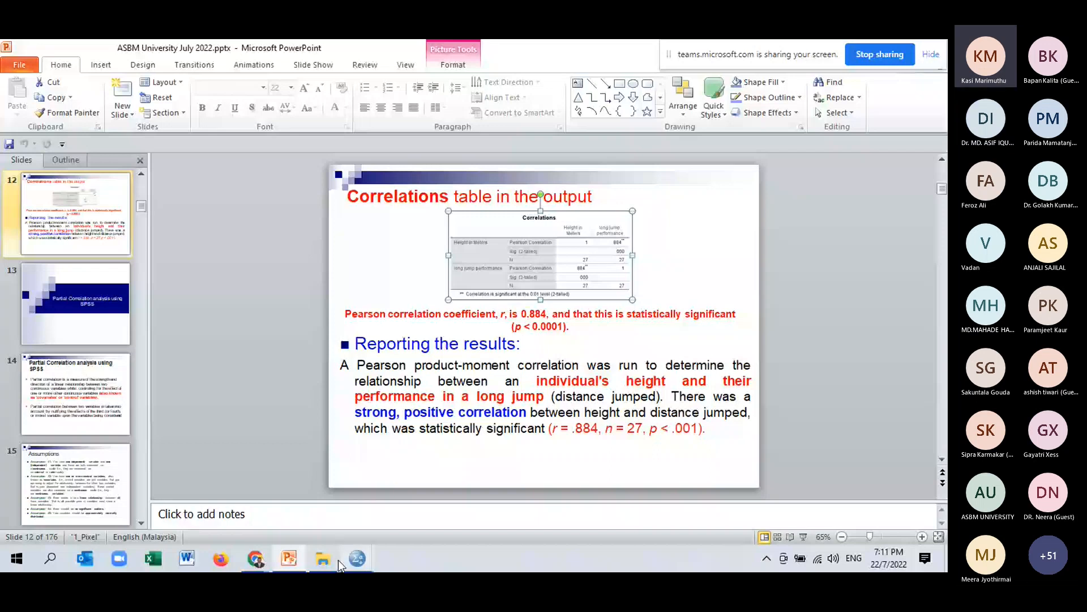
Switch back to the SPSS output viewer window.
left_click(324, 560)
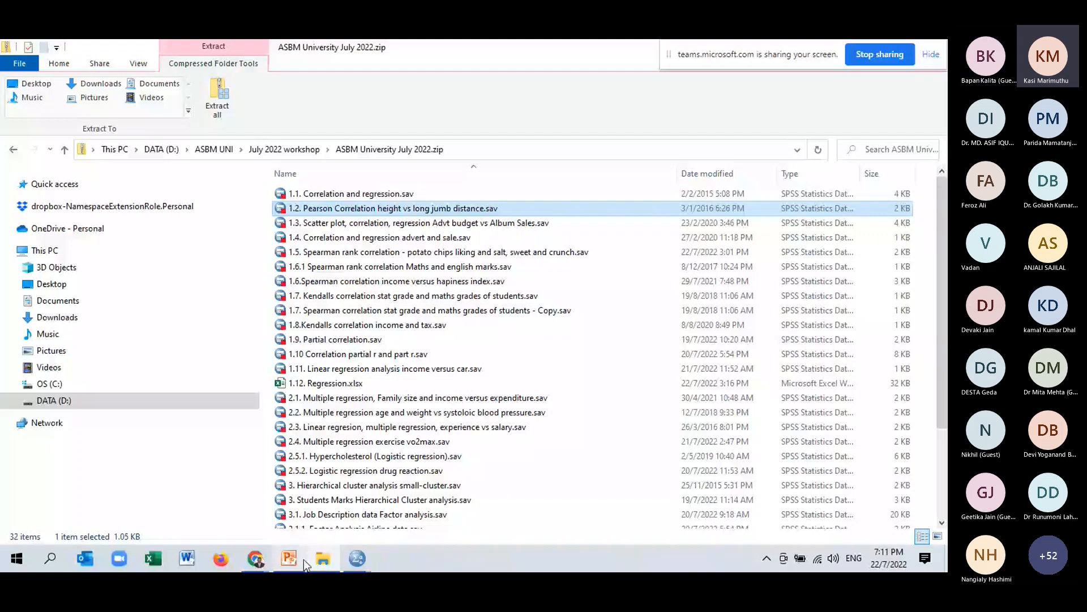
left_click(357, 558)
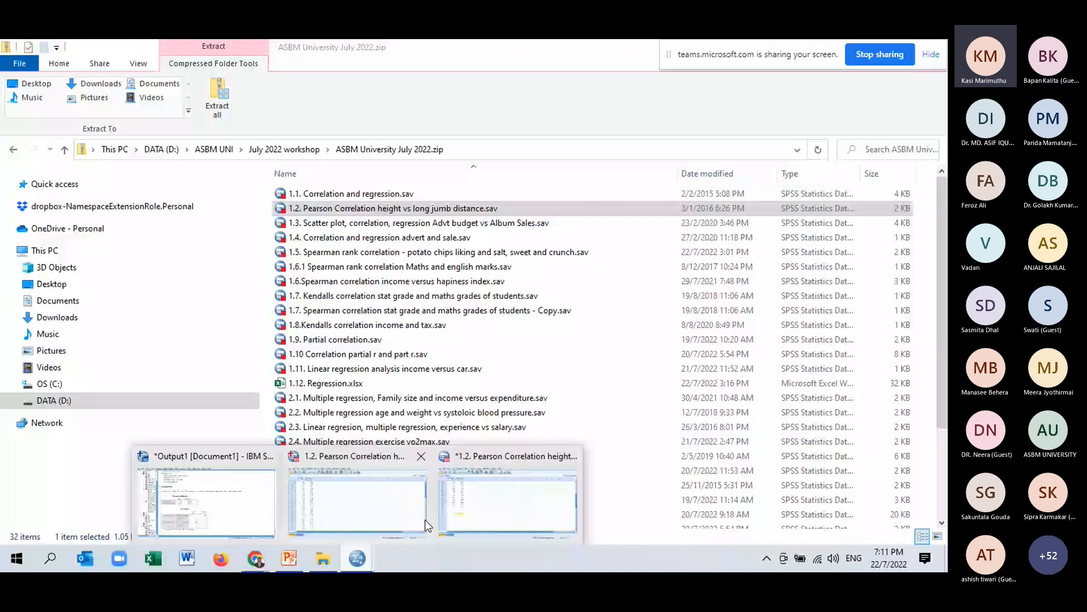
left_click(227, 502)
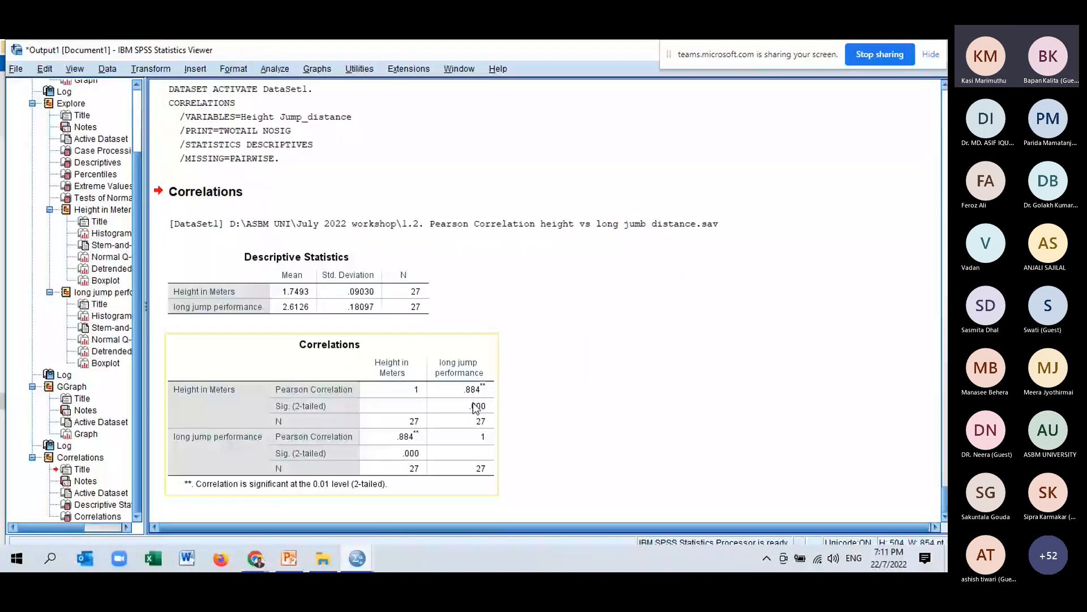
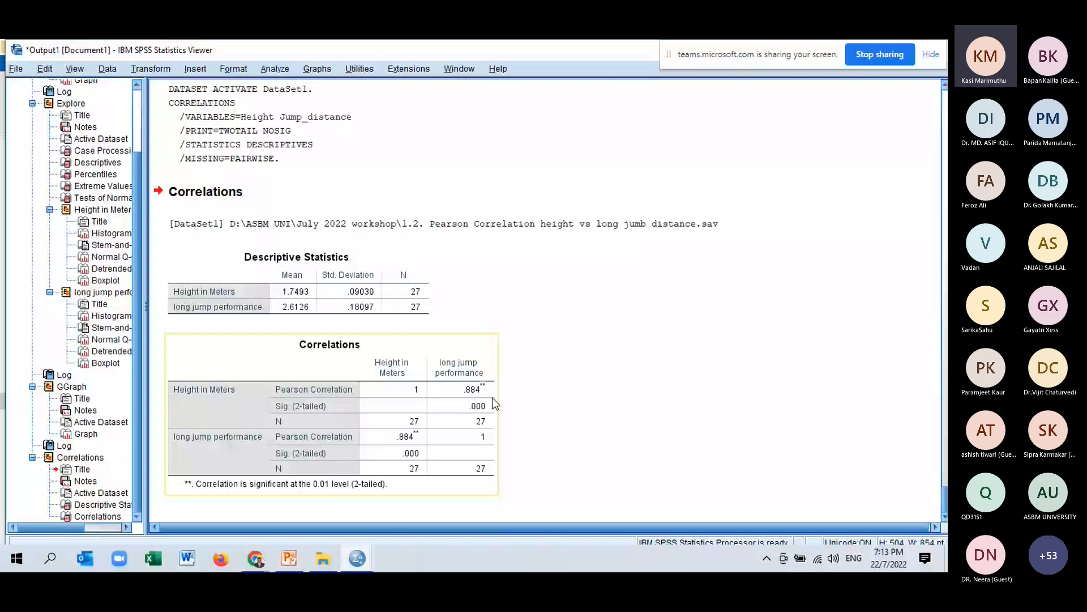
Open the dataset "1.4. Correlation and regression advert and sale.sav" from the workshop folder and browse its data.
left_click(351, 514)
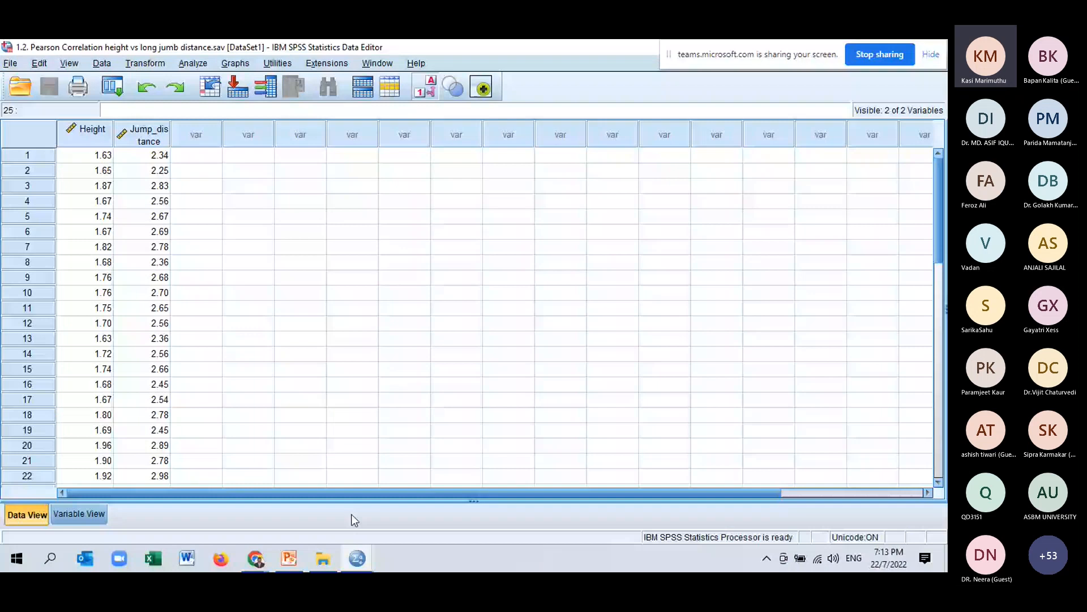
left_click(323, 558)
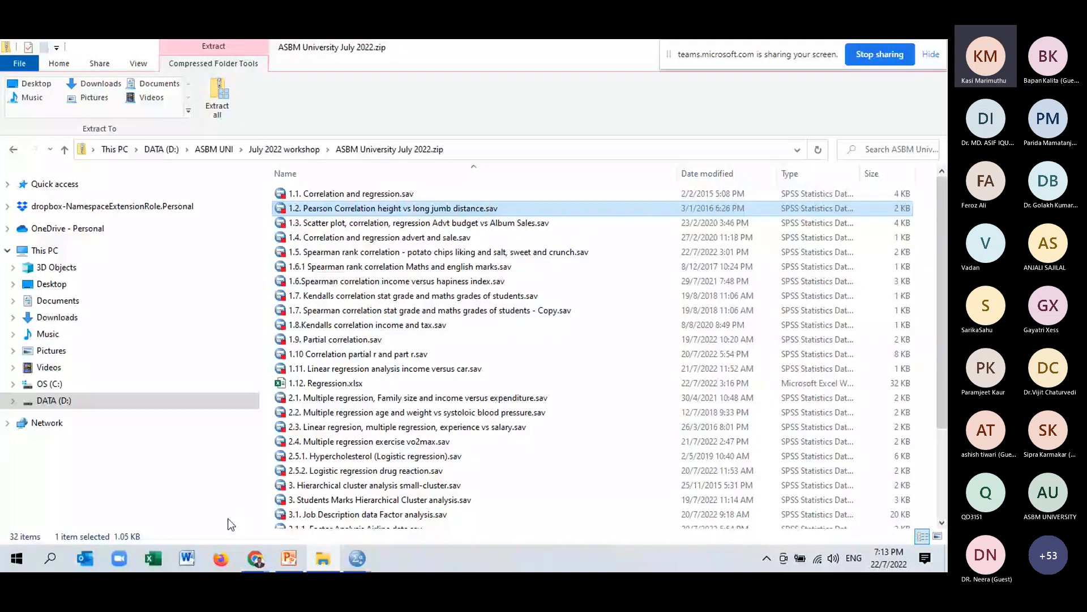
left_click(374, 243)
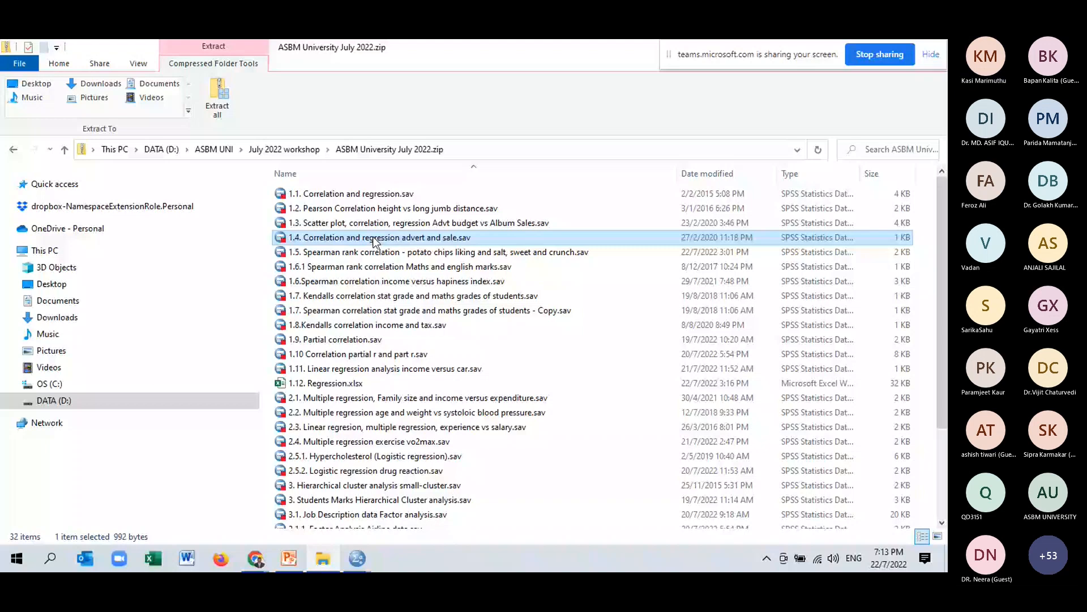
double_click(374, 242)
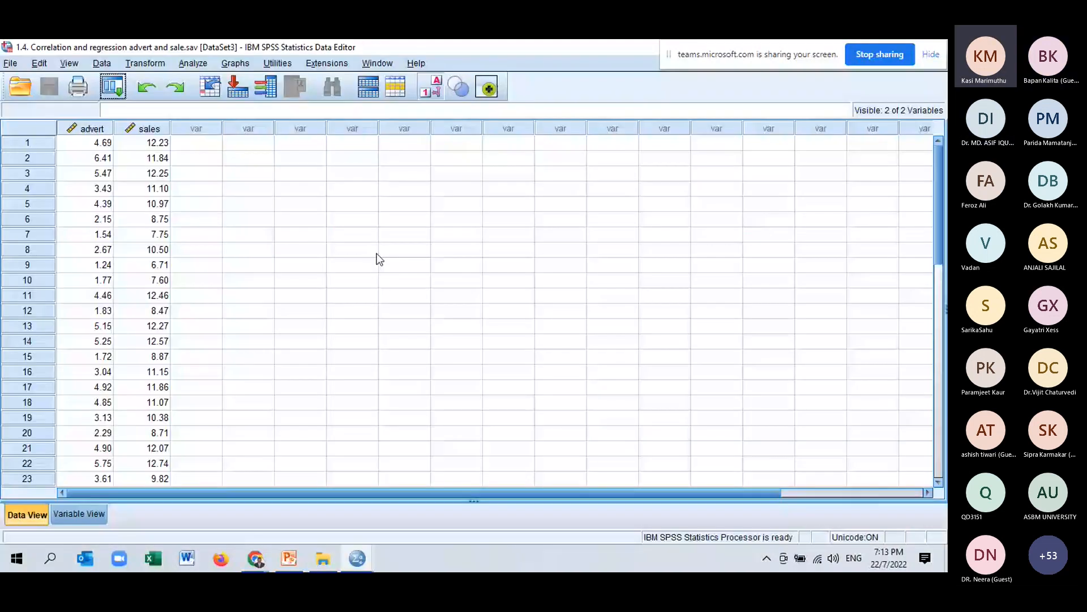
scroll(379, 258, "down", 1)
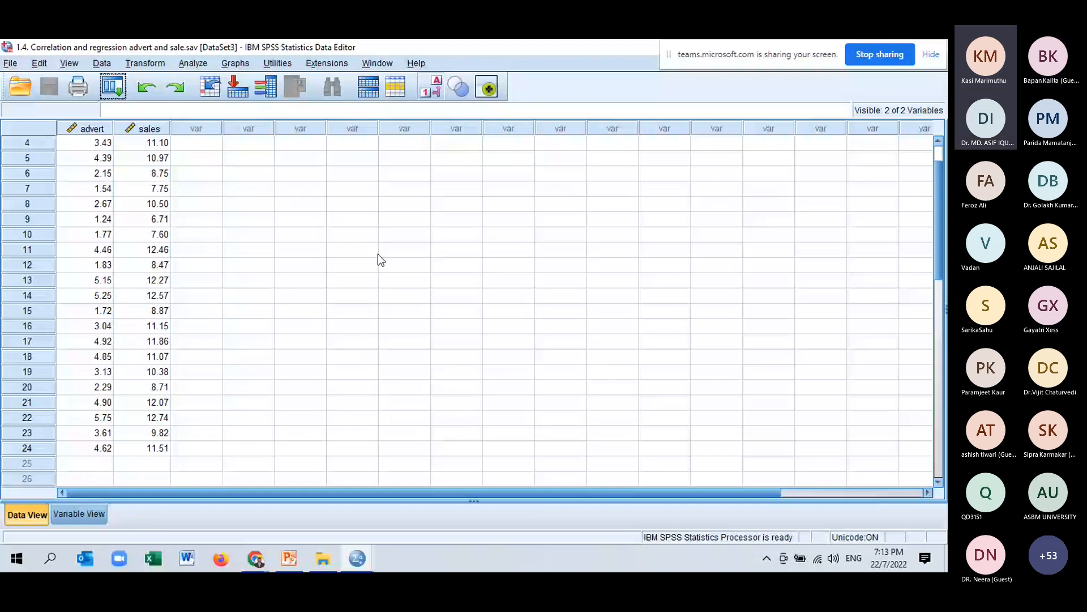
scroll(378, 255, "up", 1)
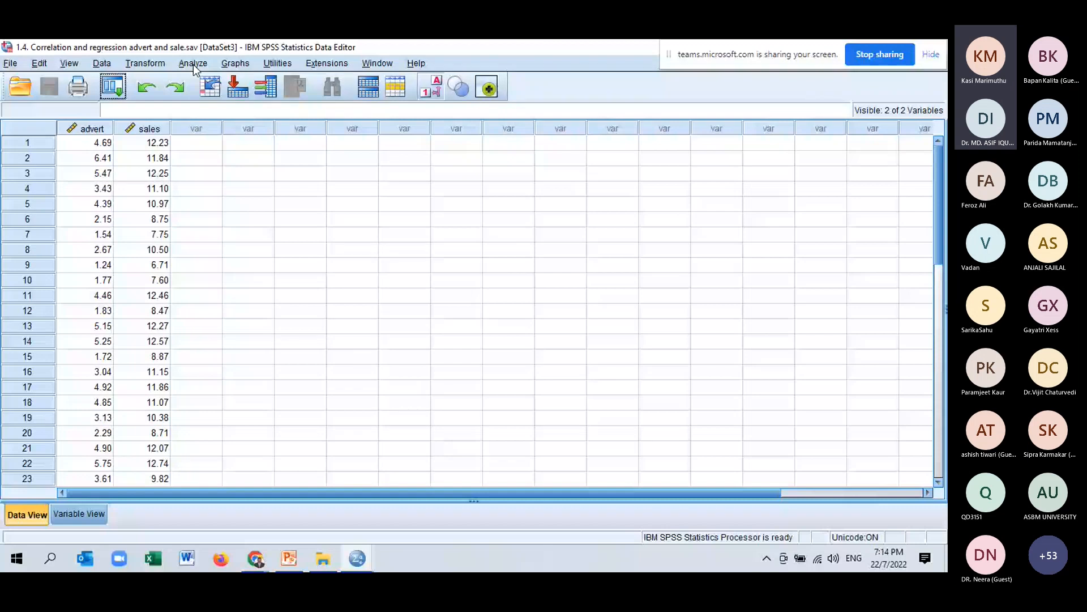
Create a simple scatter plot of Sales against Advertising spending with Chart Builder.
left_click(235, 63)
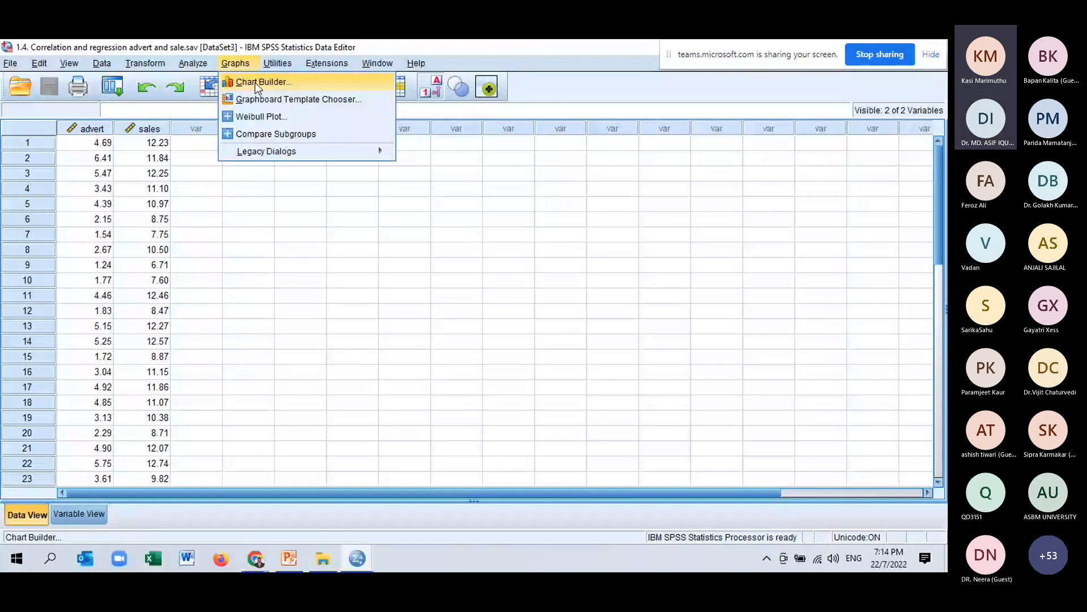
left_click(255, 83)
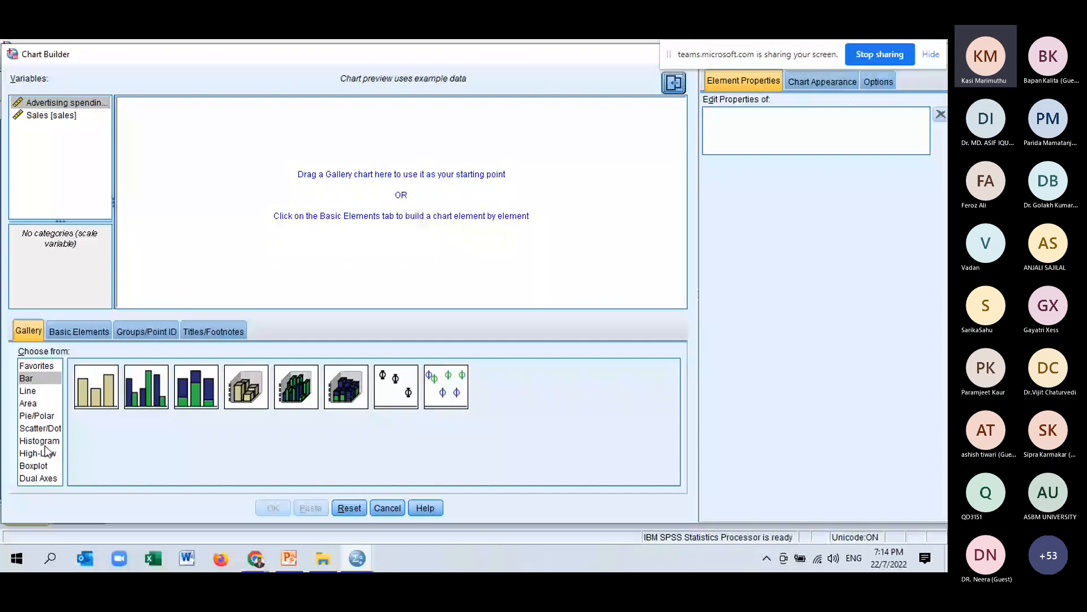
left_click(39, 428)
left_click_drag(96, 387, 378, 206)
left_click_drag(65, 102, 214, 295)
left_click(64, 117)
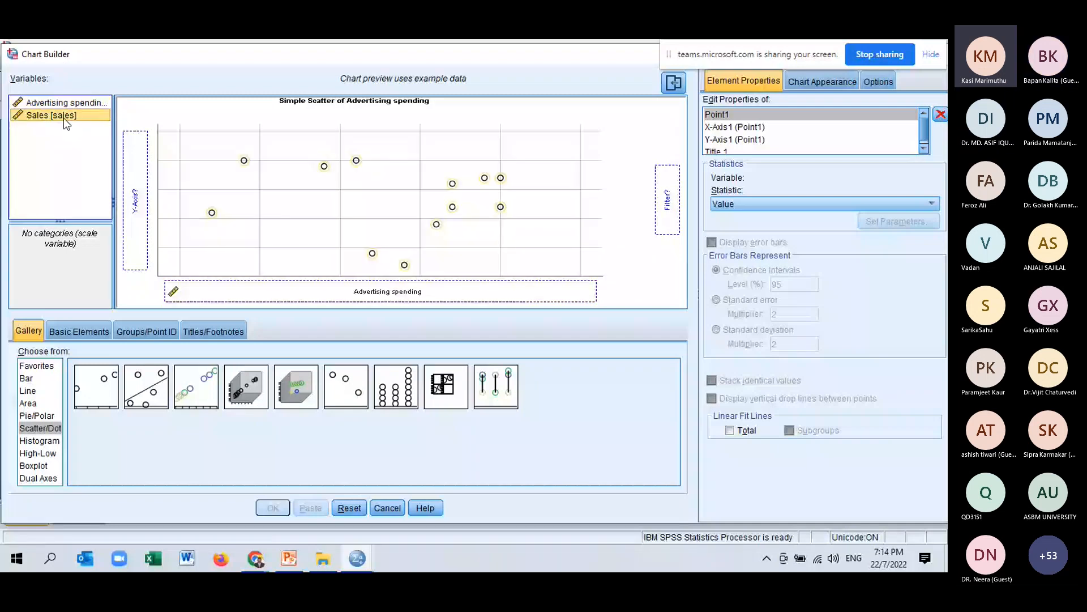
left_click(284, 511)
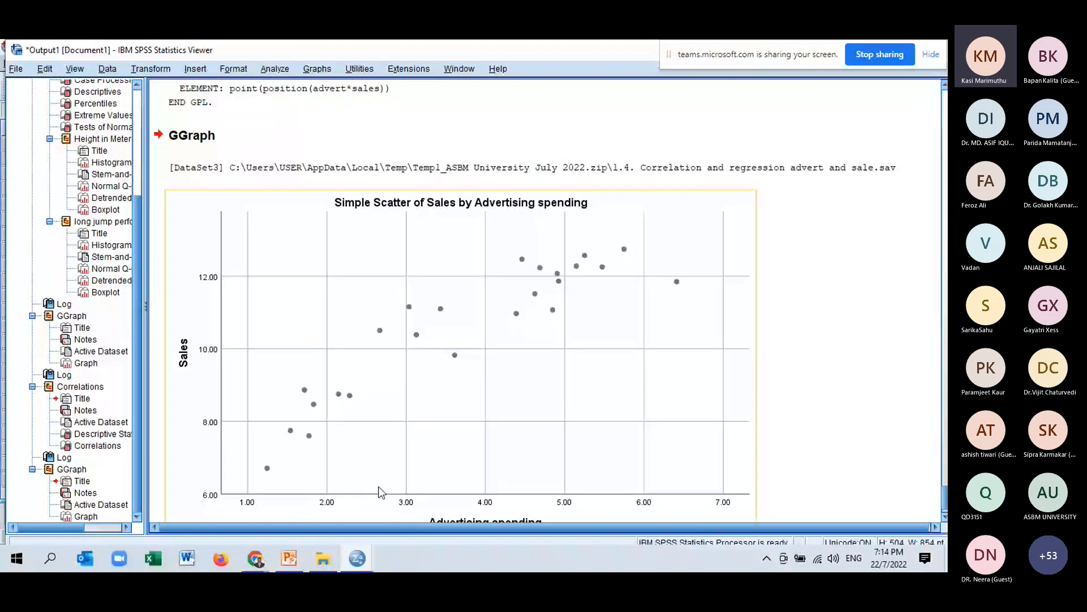
Run a Pearson bivariate correlation between Advertising spending and Sales, including means and standard deviations.
scroll(379, 486, "down", 1)
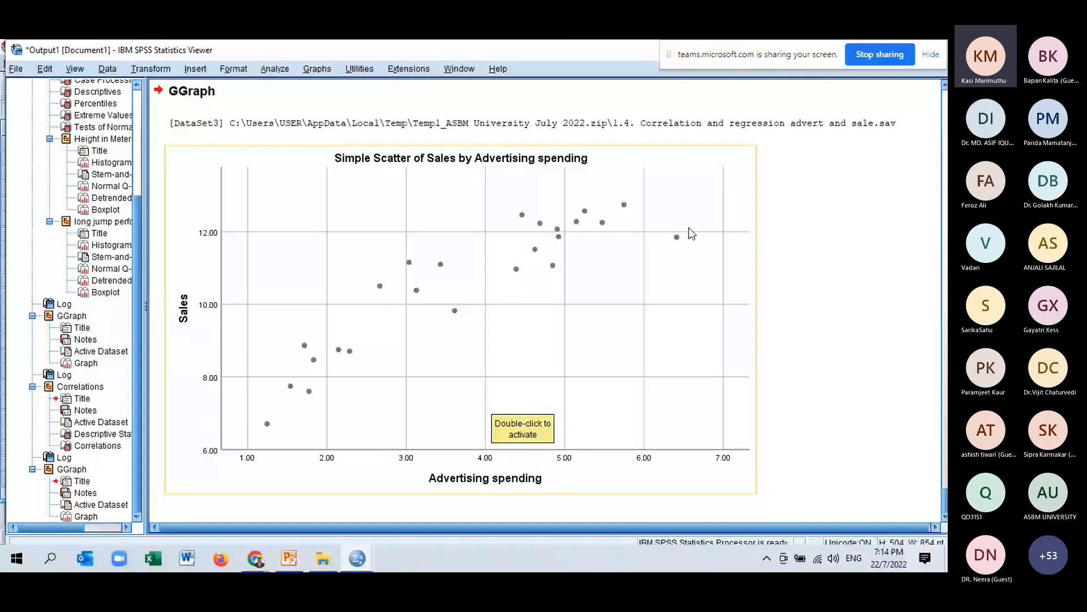
left_click(274, 69)
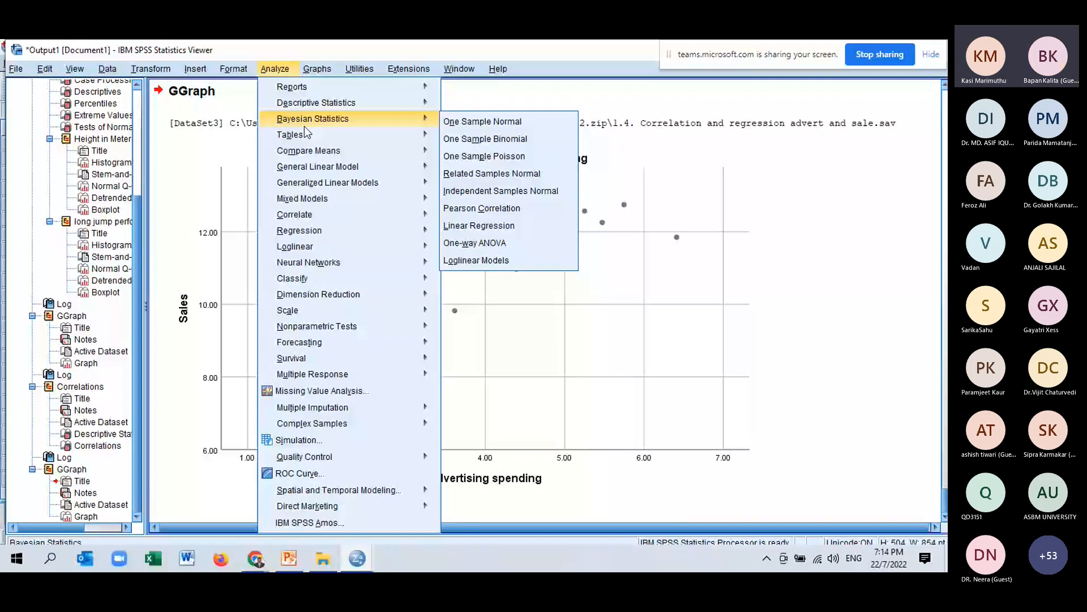
mouse_move(323, 213)
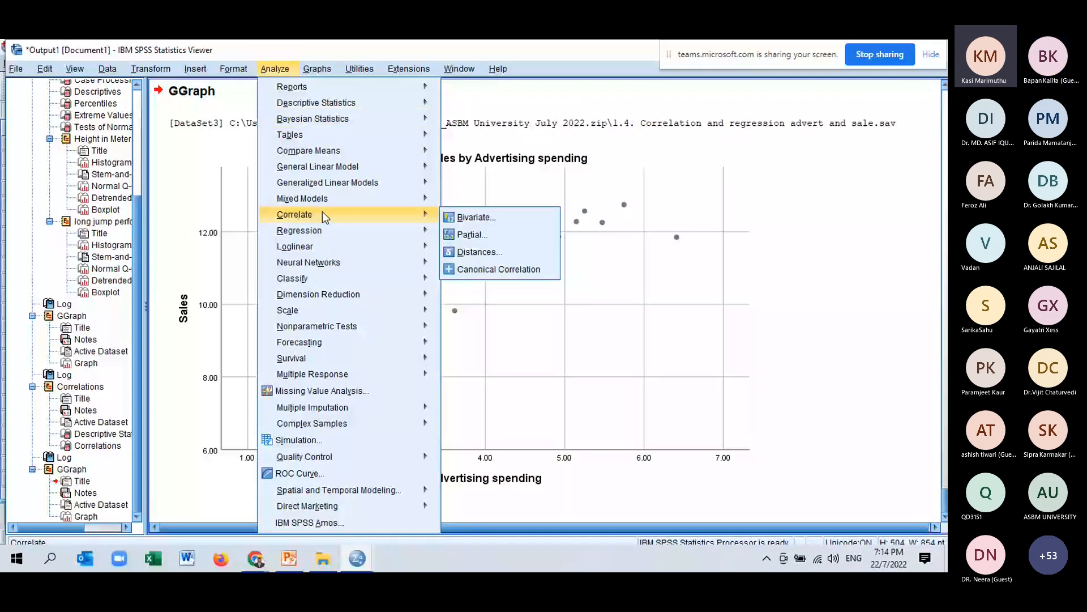
left_click(477, 221)
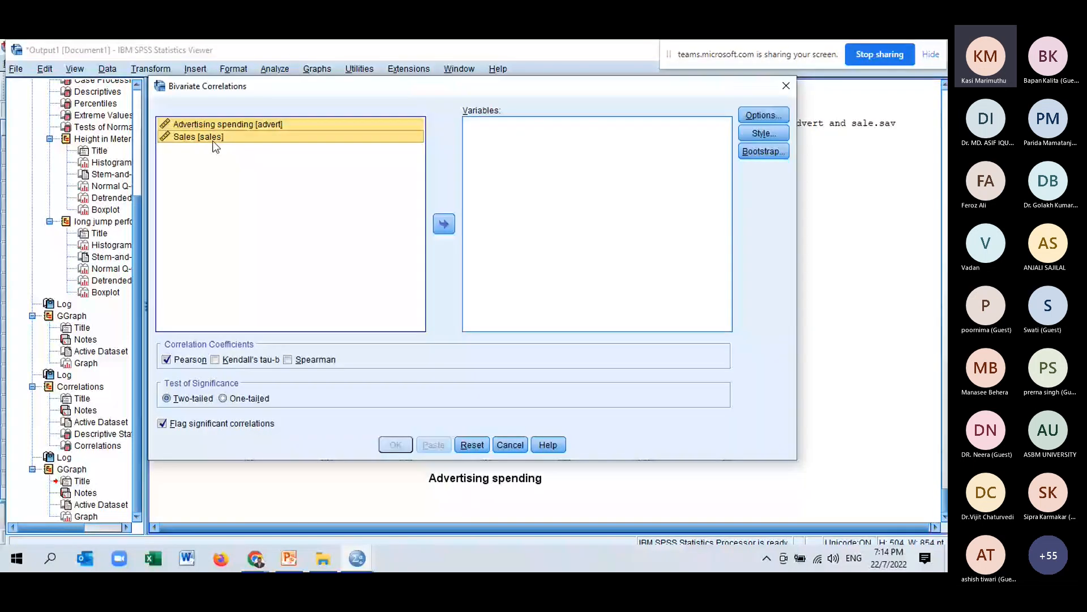
left_click(446, 225)
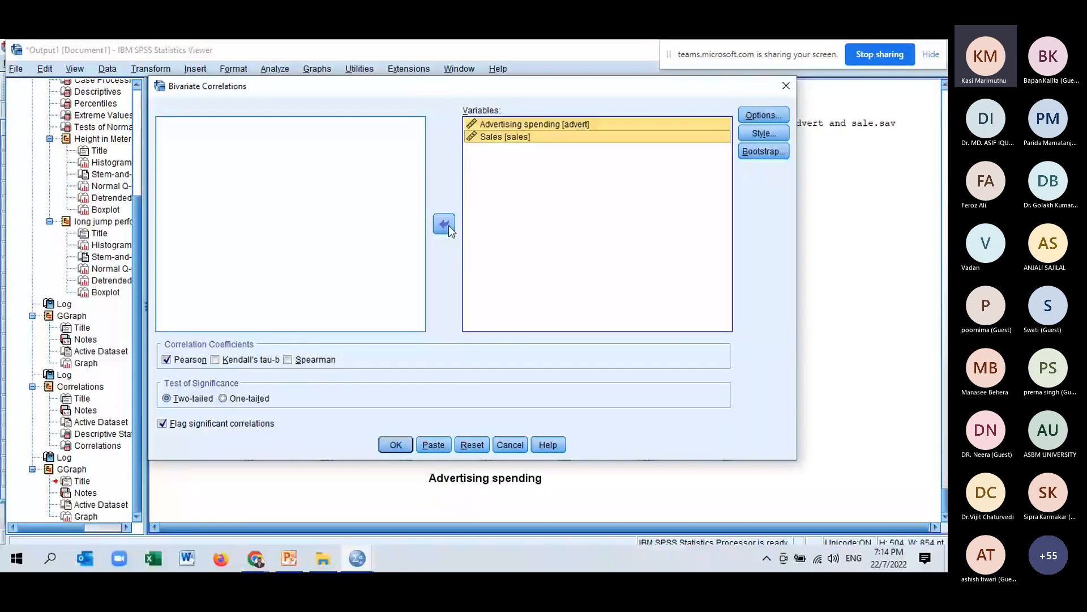
left_click(753, 120)
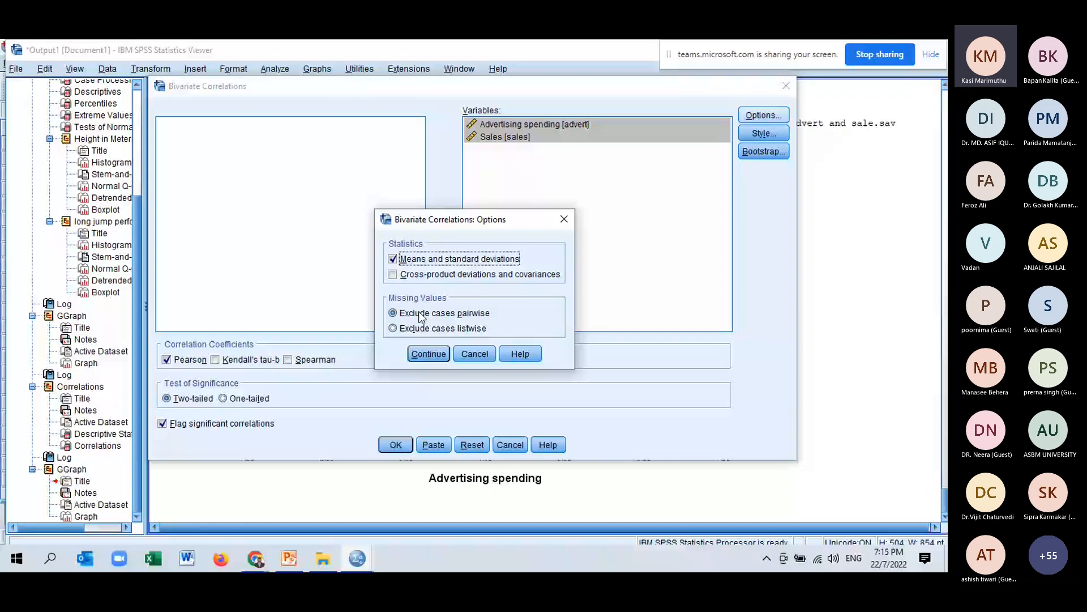
left_click(428, 353)
left_click(402, 449)
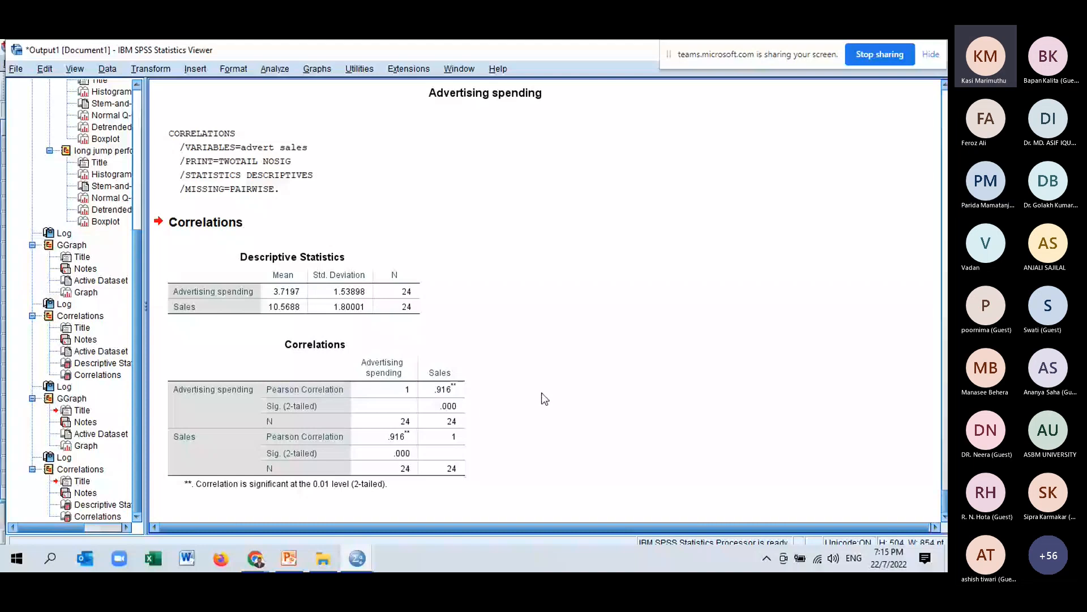
Copy the Descriptive Statistics table from the correlation output.
left_click(293, 482)
left_click(319, 298)
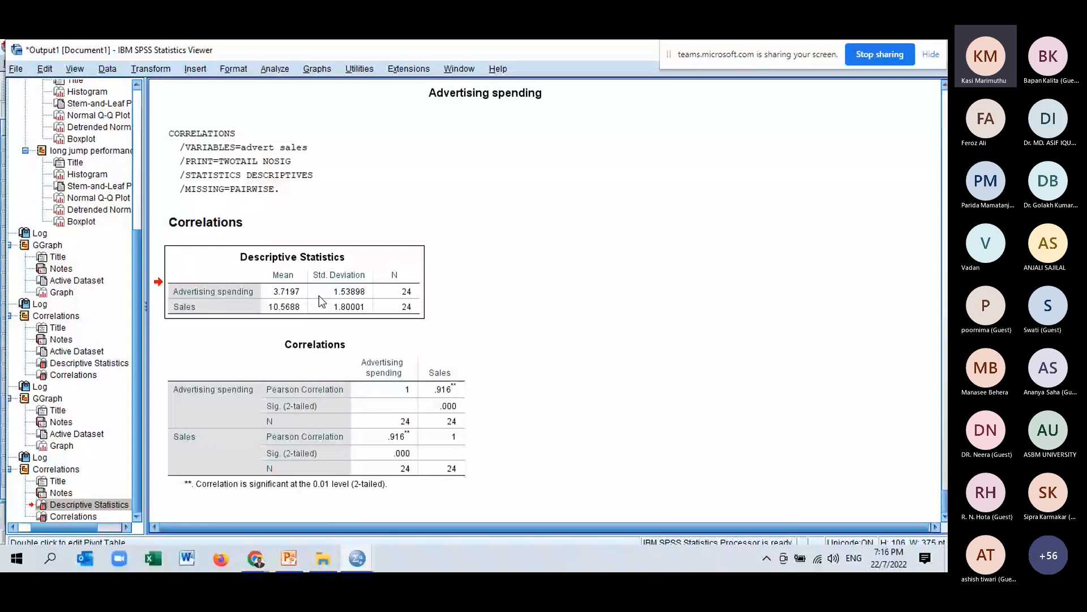
right_click(323, 380)
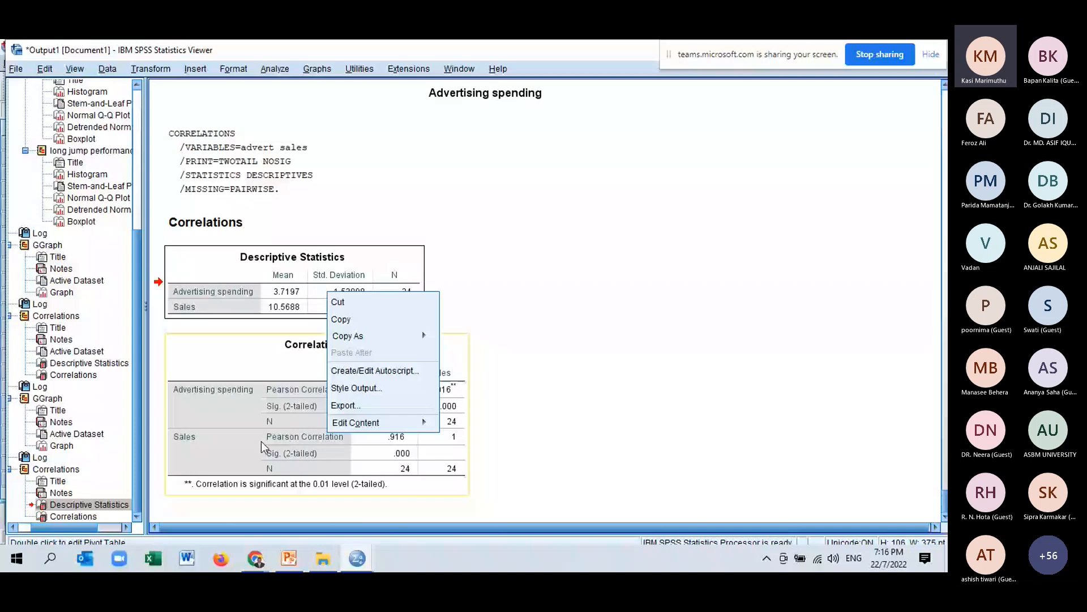
left_click(260, 440)
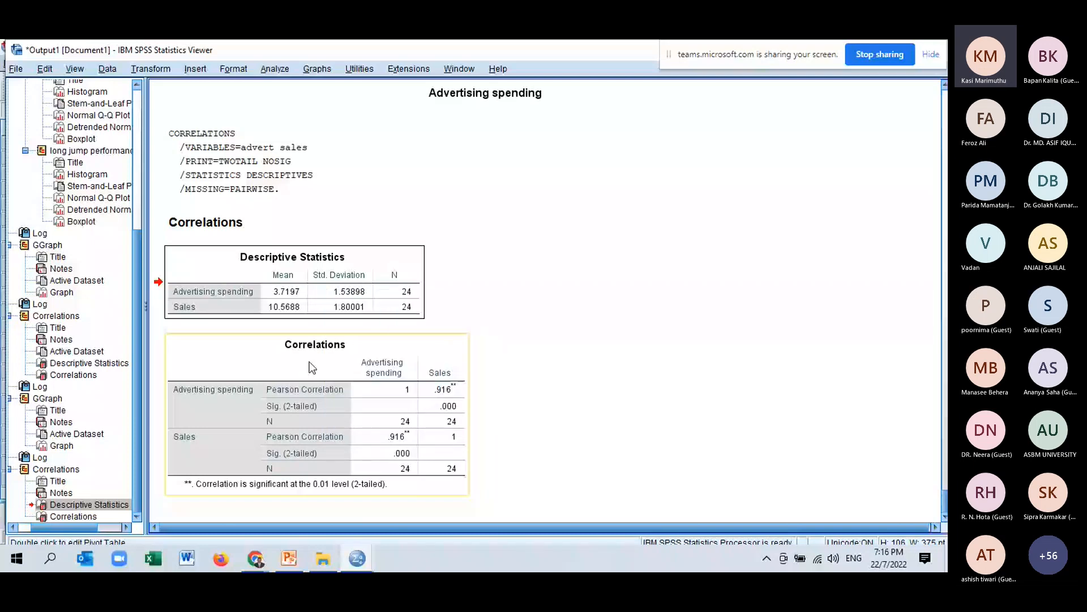
key("ctrl+c")
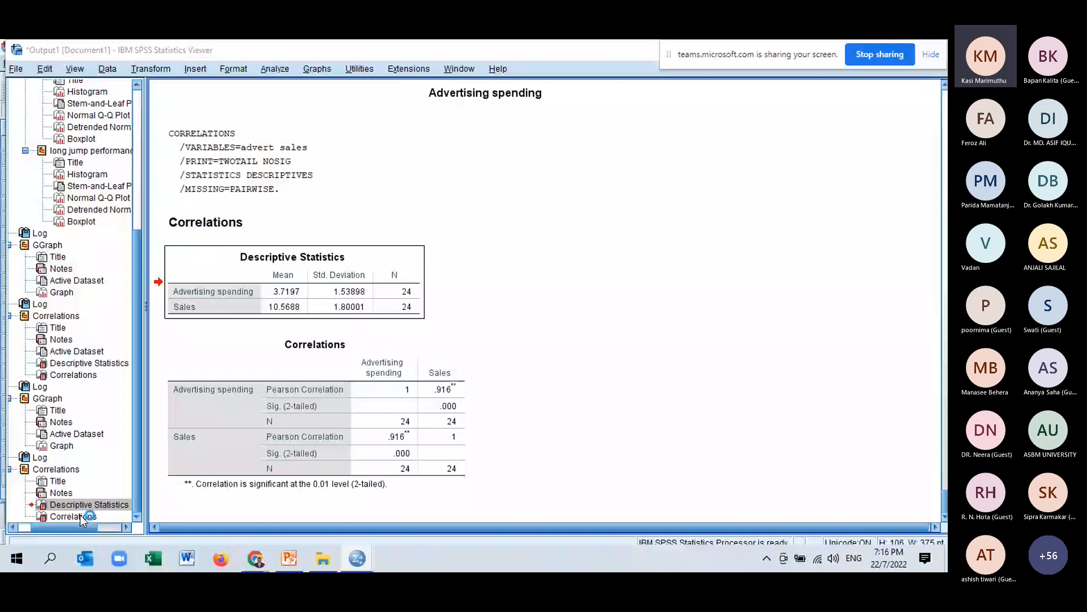
key("Up")
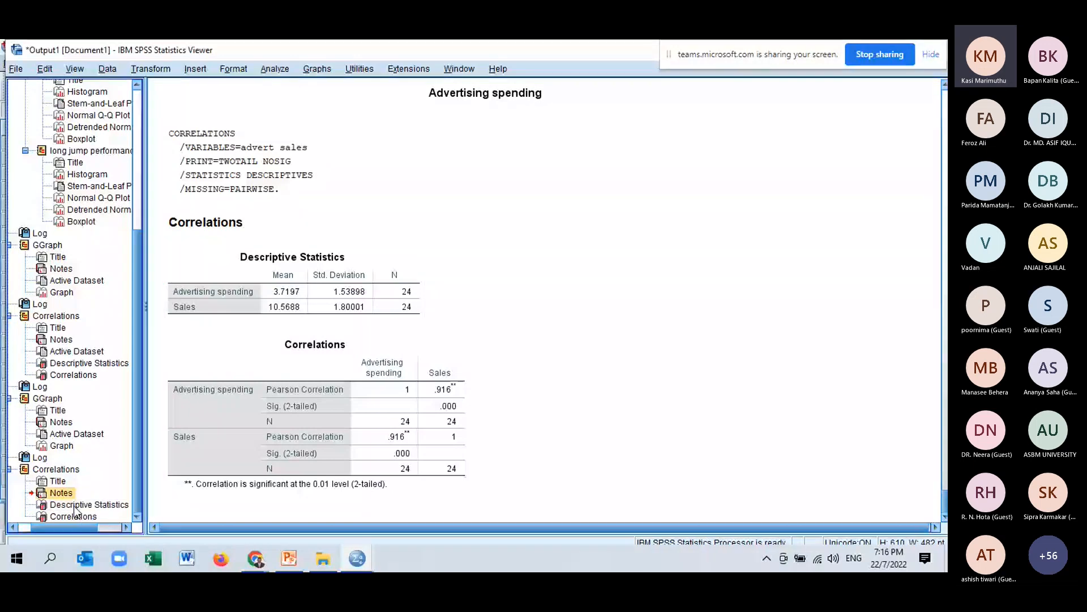
right_click(75, 505)
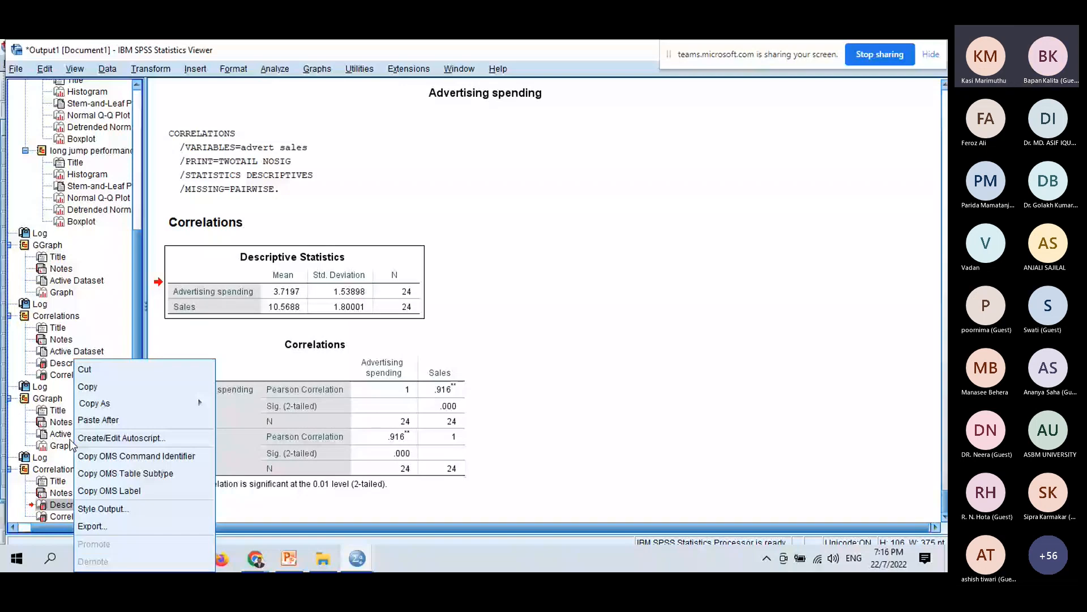
left_click(42, 514)
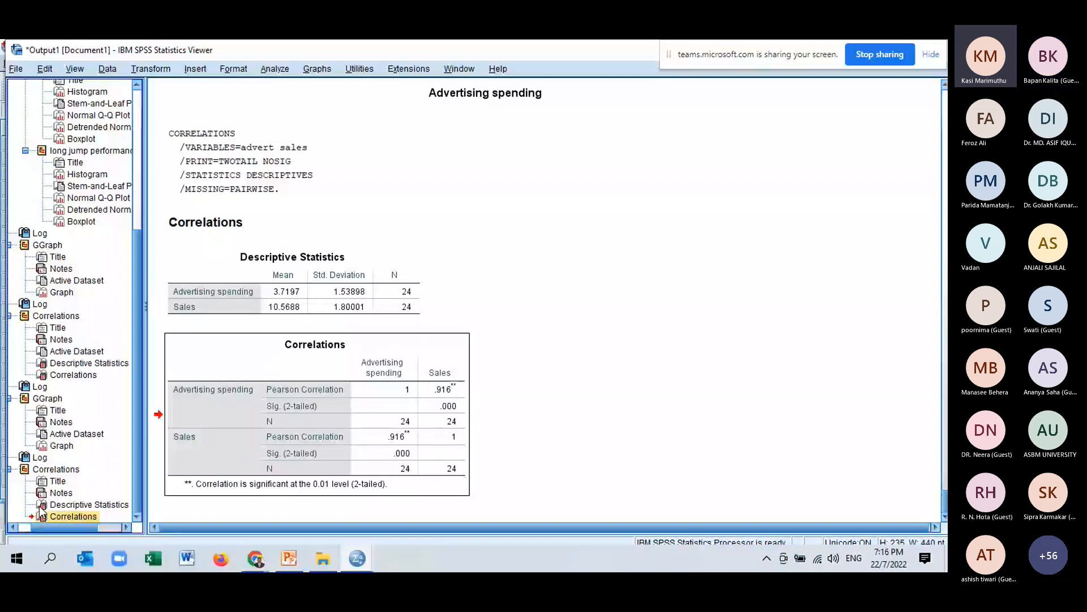
right_click(68, 504)
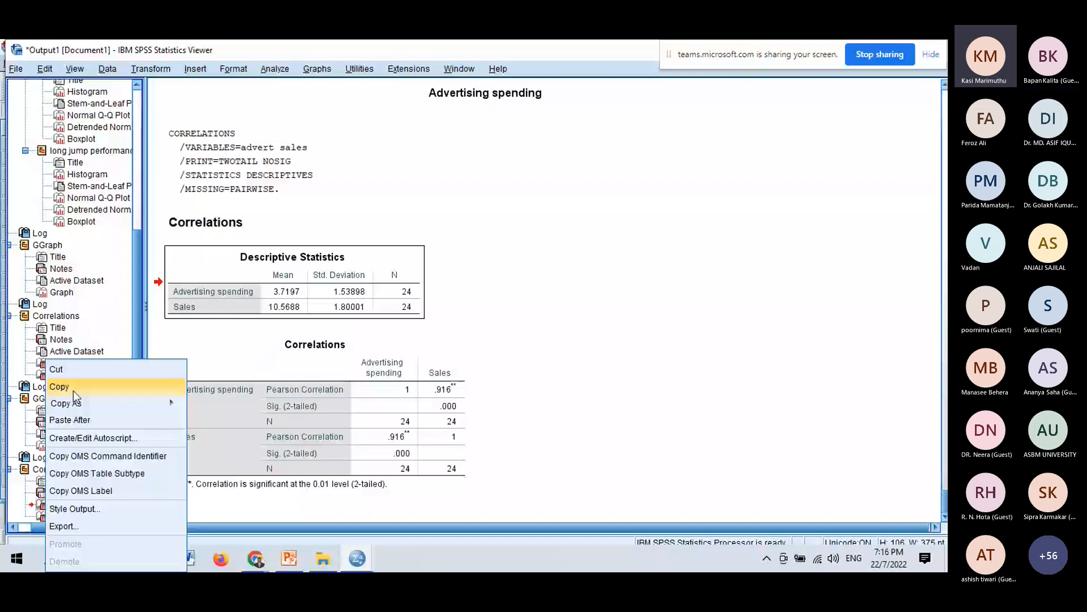
left_click(73, 390)
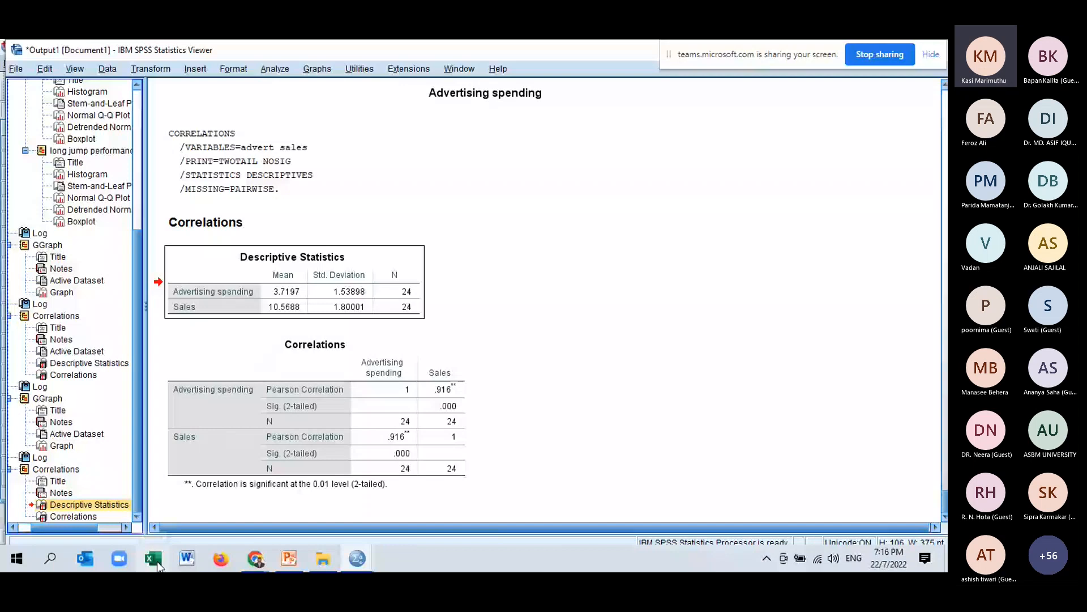
Switch to Excel, create a blank workbook and paste the Descriptive Statistics table at cell A1.
left_click(157, 562)
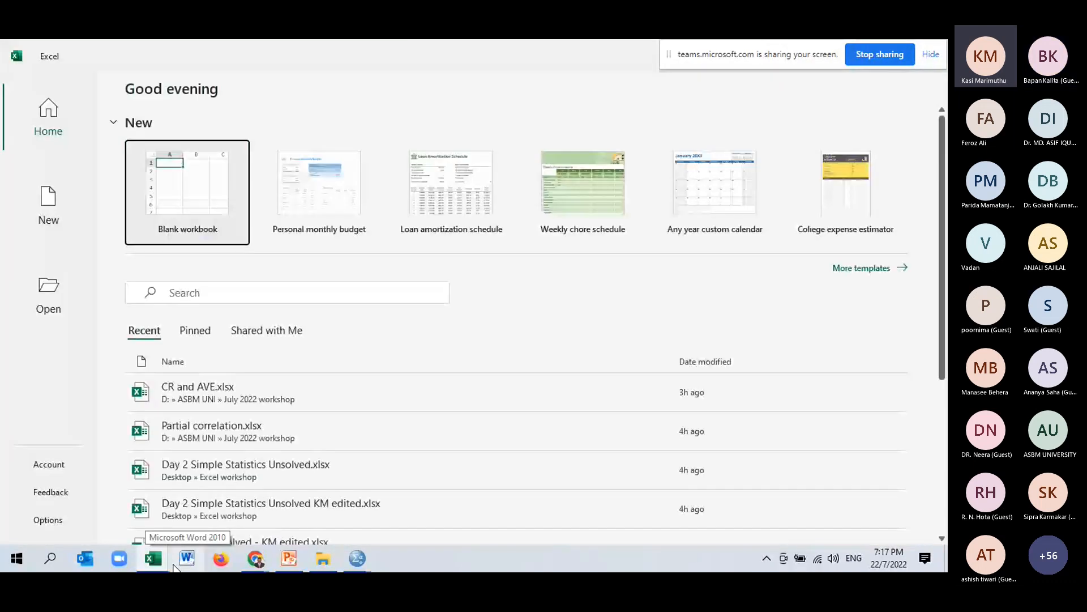
left_click(221, 193)
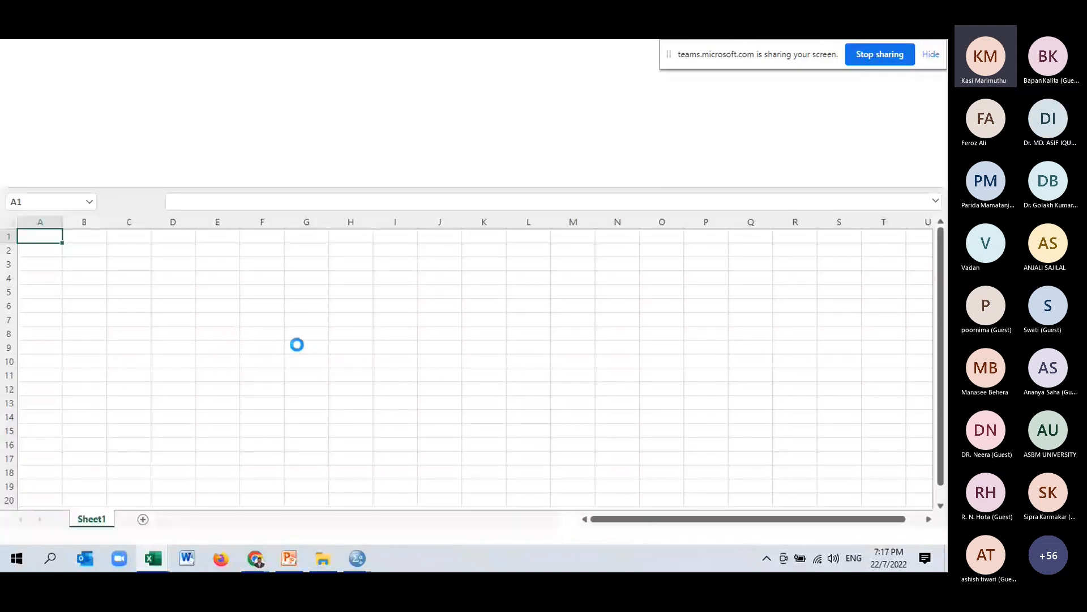
left_click(303, 348)
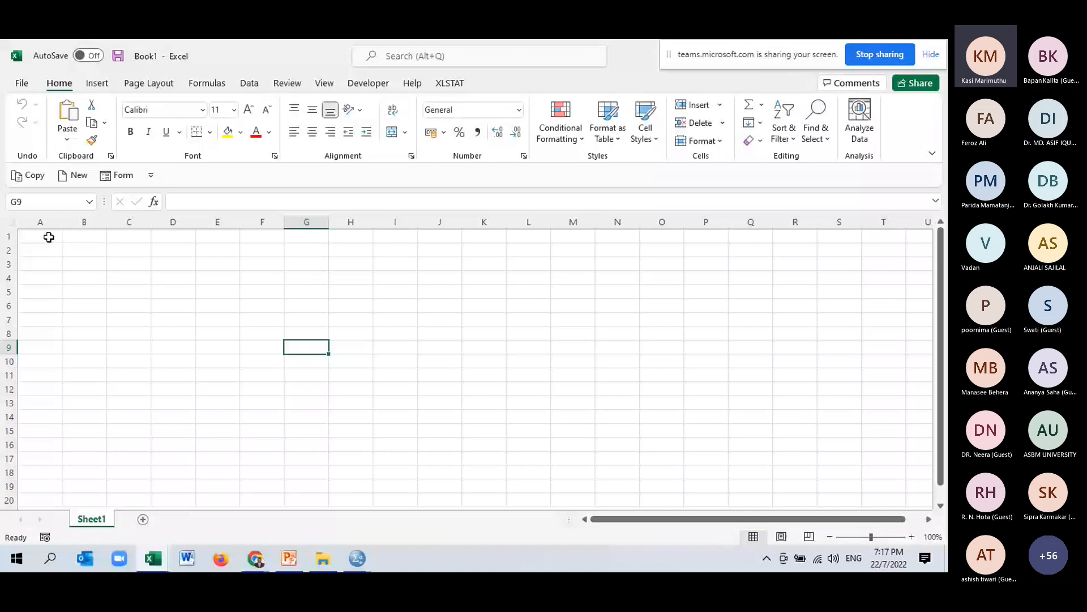
left_click(48, 237)
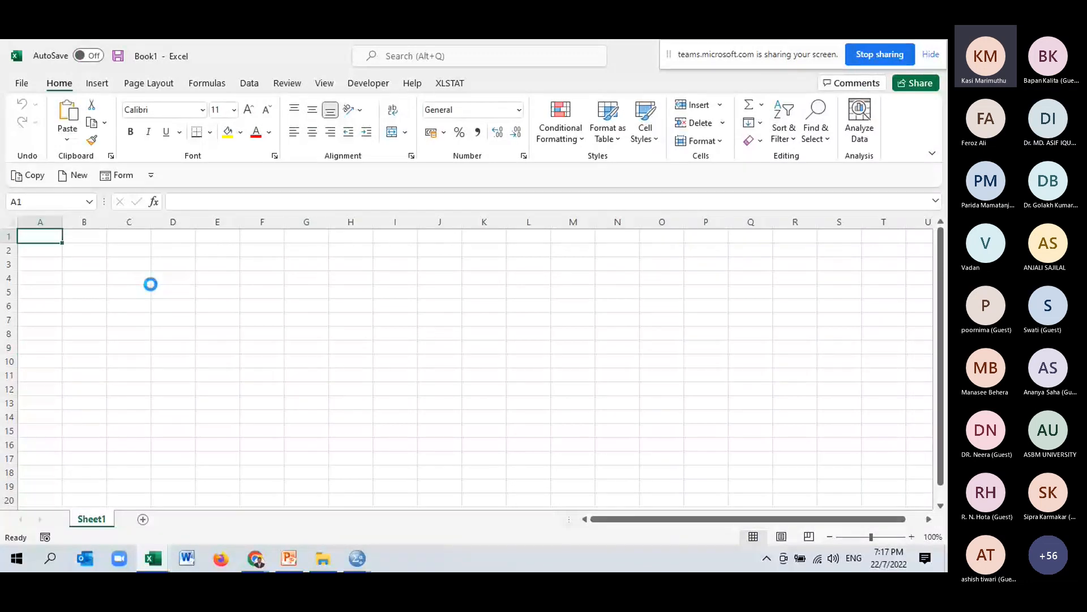
Add column headings "r value" in E2 and "P Value" in F2 beside the table.
left_click(229, 252)
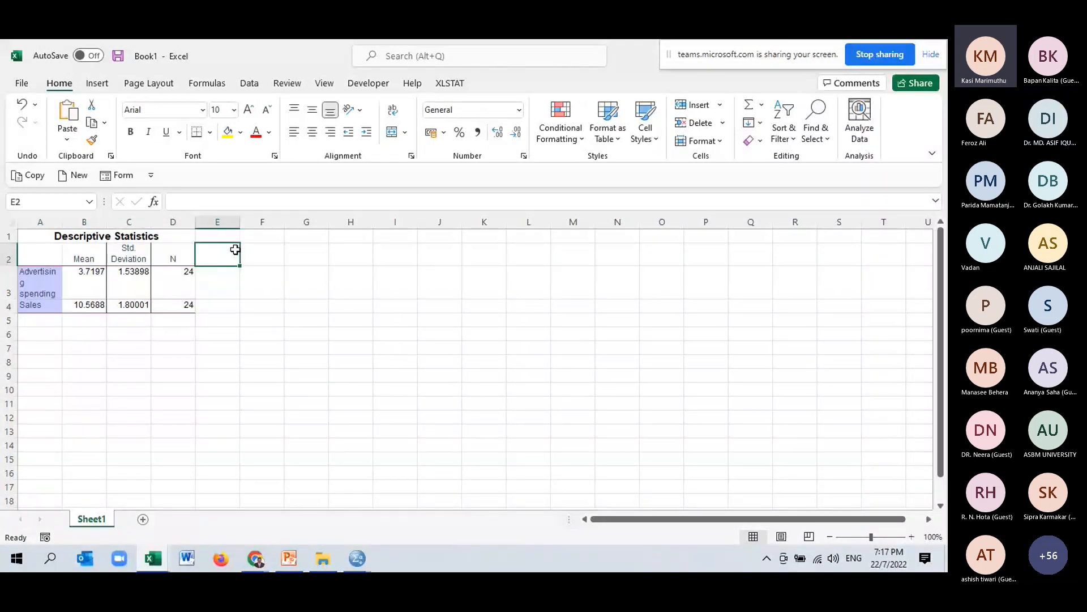
double_click(236, 250)
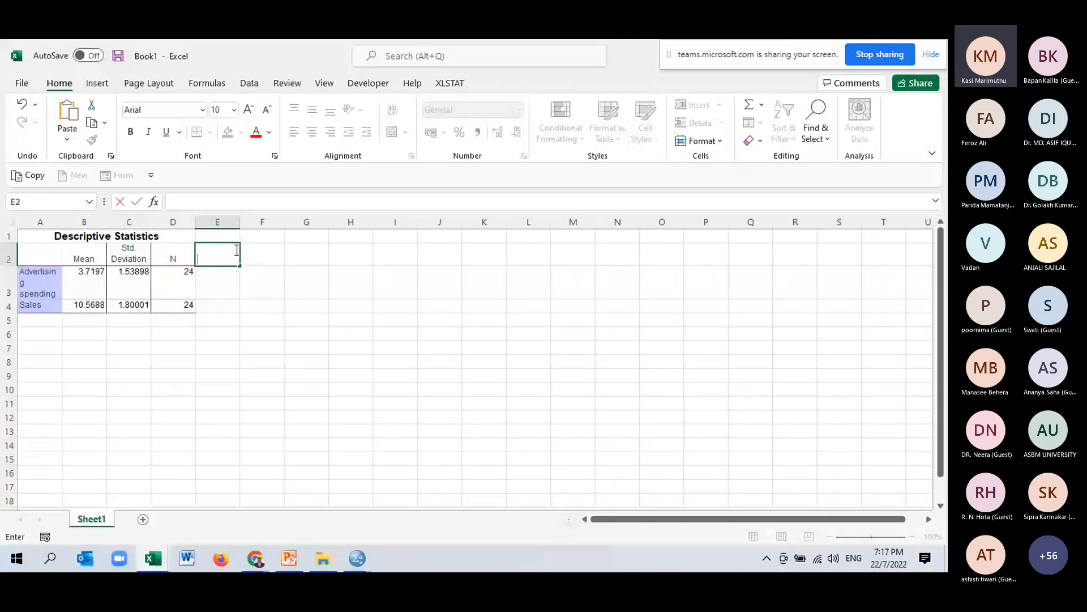
type("r value")
left_click(259, 257)
type("P Value")
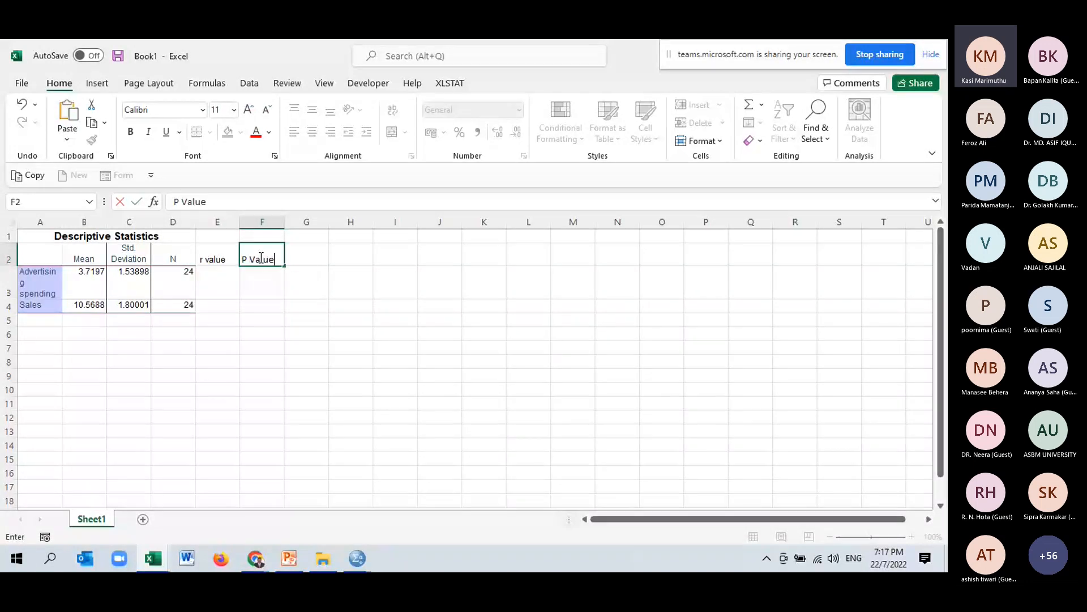
key("Return")
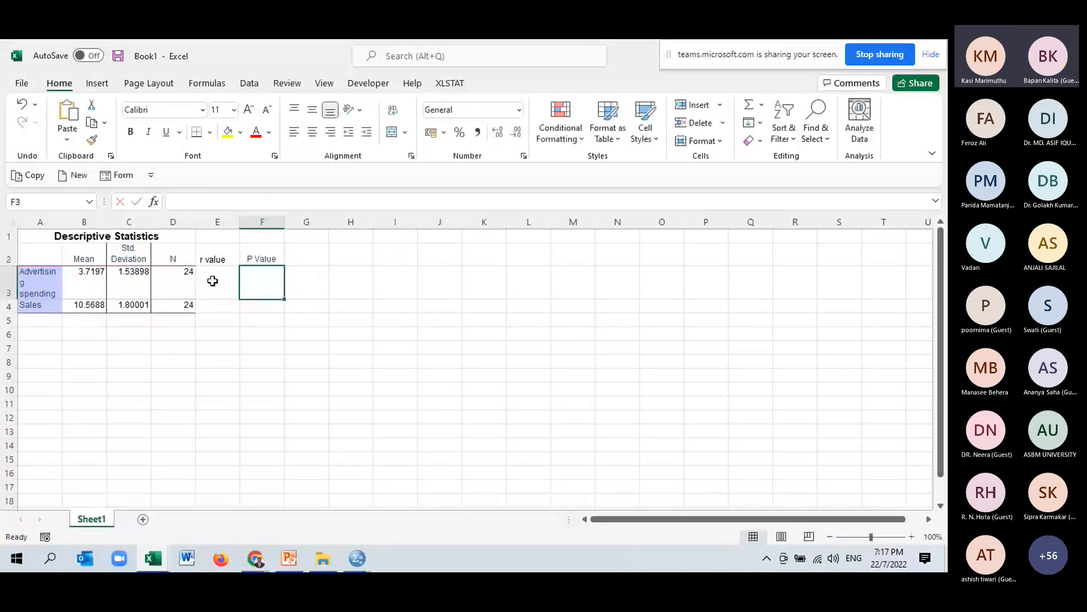
Enter the r value 0.916 in E3 and the P value <0.001 in F3.
left_click(212, 281)
type("0.")
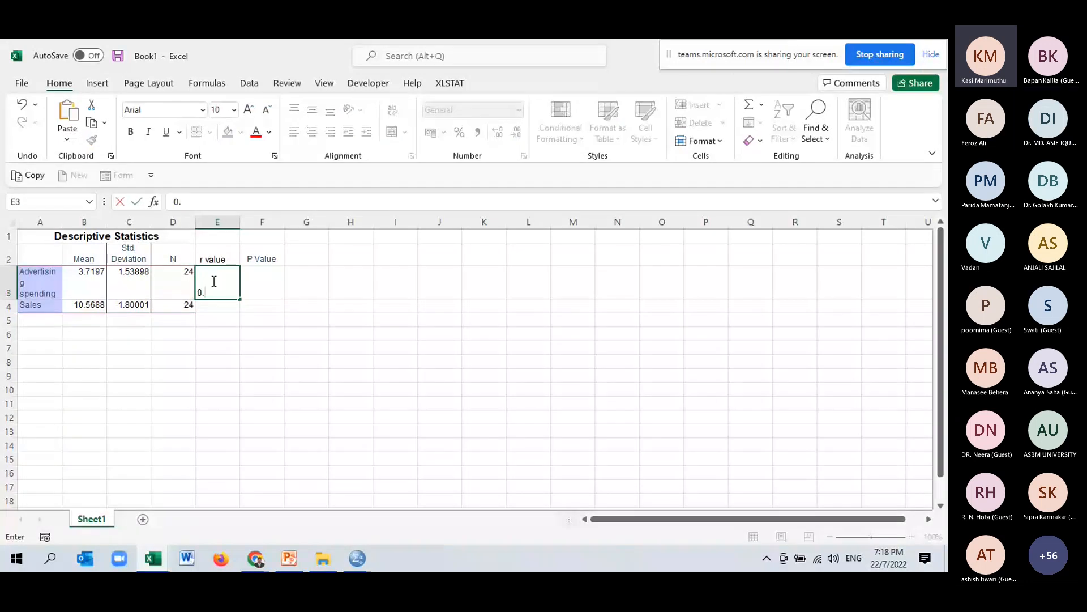
type("916")
left_click(254, 287)
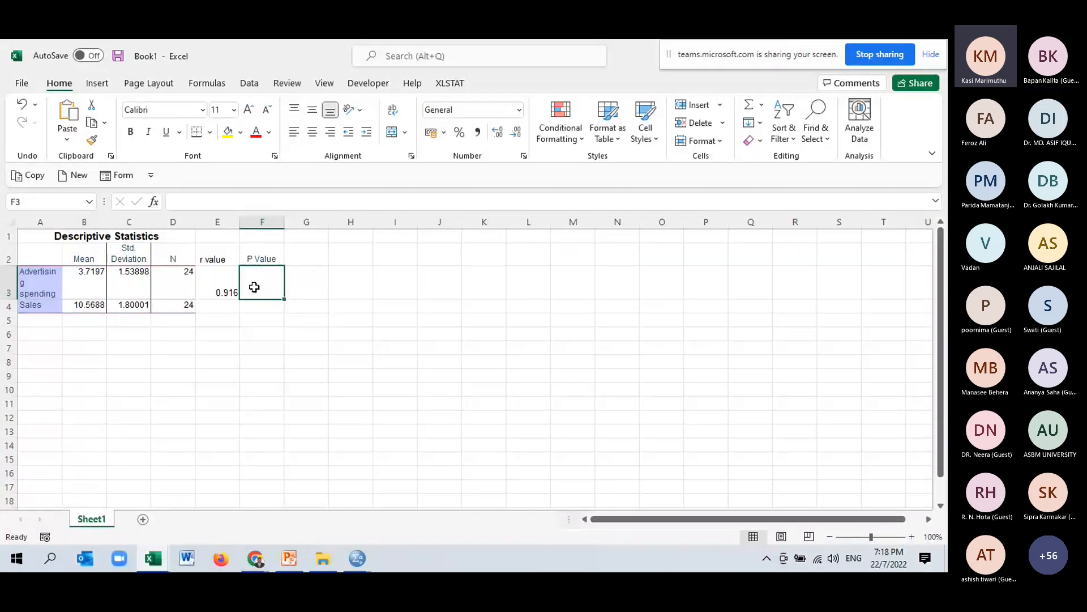
type("<")
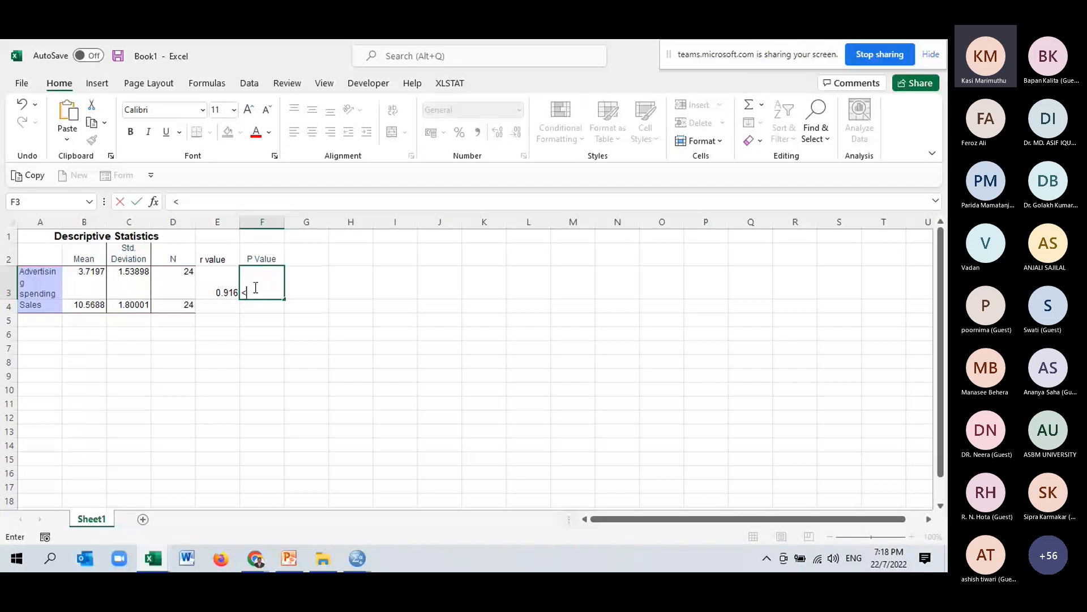
type("0.001")
left_click(350, 282)
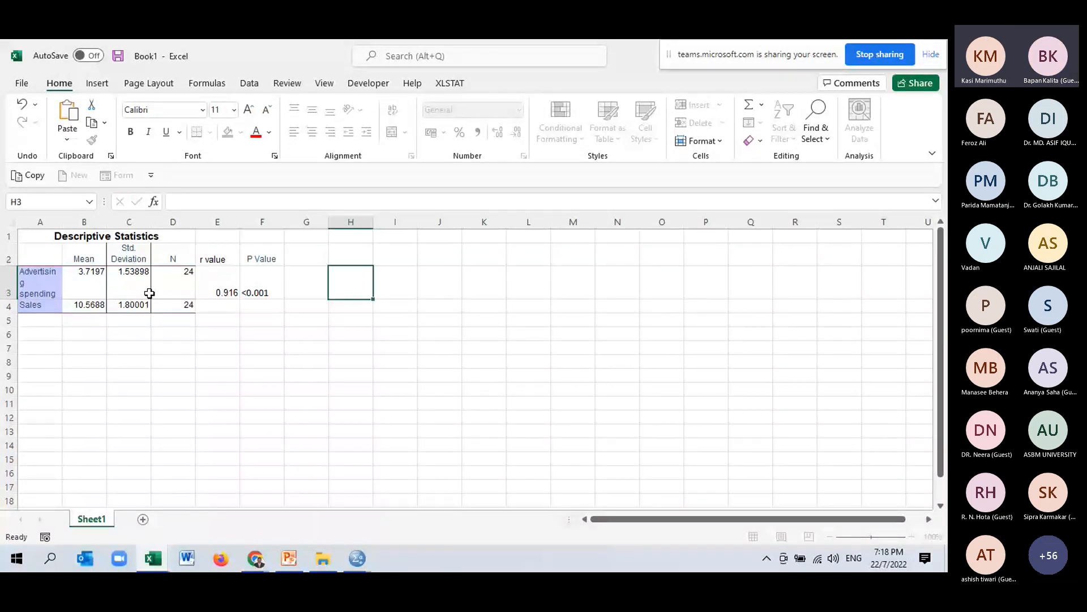
Widen columns A and C and reduce the Mean and Std. Deviation values to two decimal places.
left_click_drag(62, 222, 127, 221)
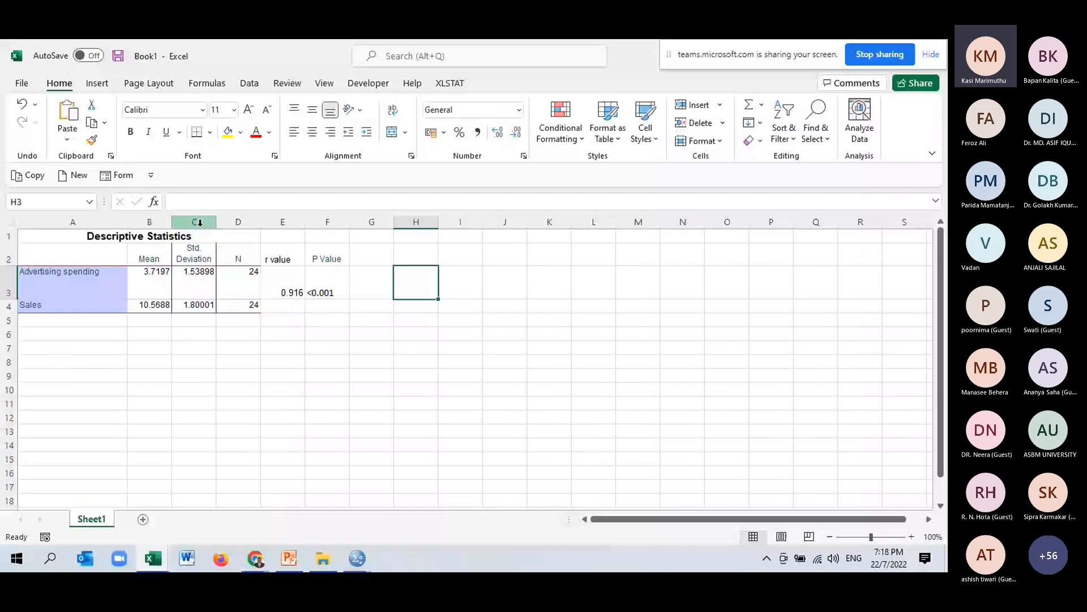
left_click_drag(215, 222, 279, 223)
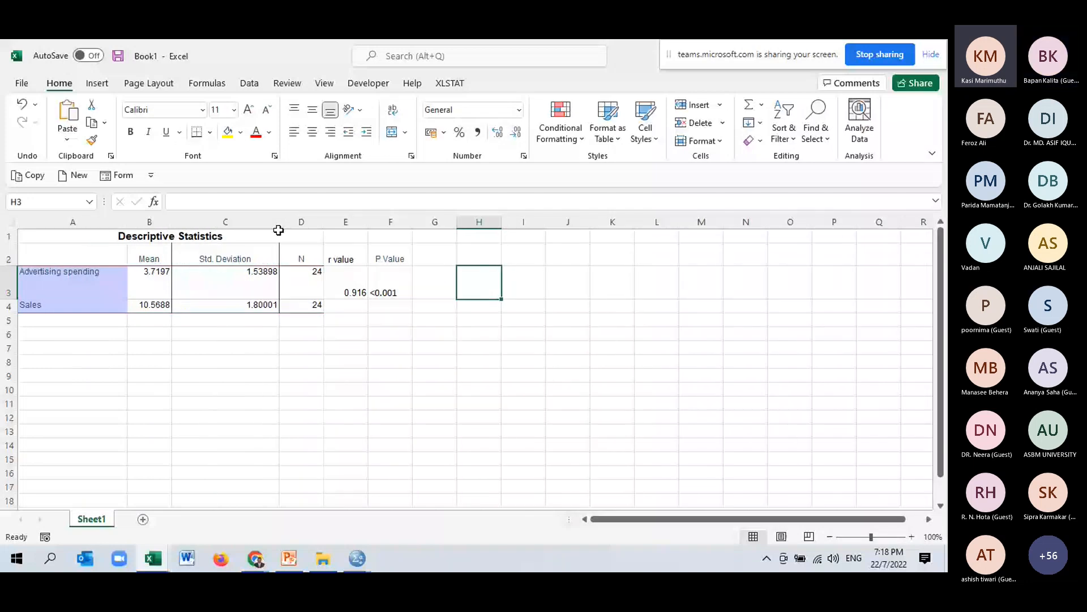
left_click_drag(149, 280, 255, 306)
left_click(516, 132)
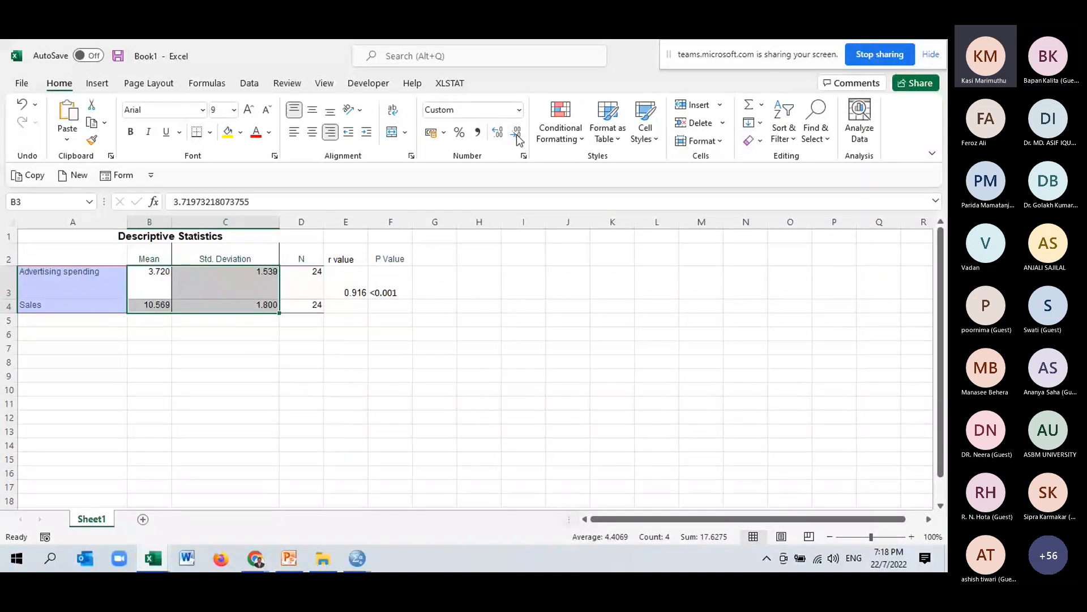
left_click(516, 133)
left_click(523, 320)
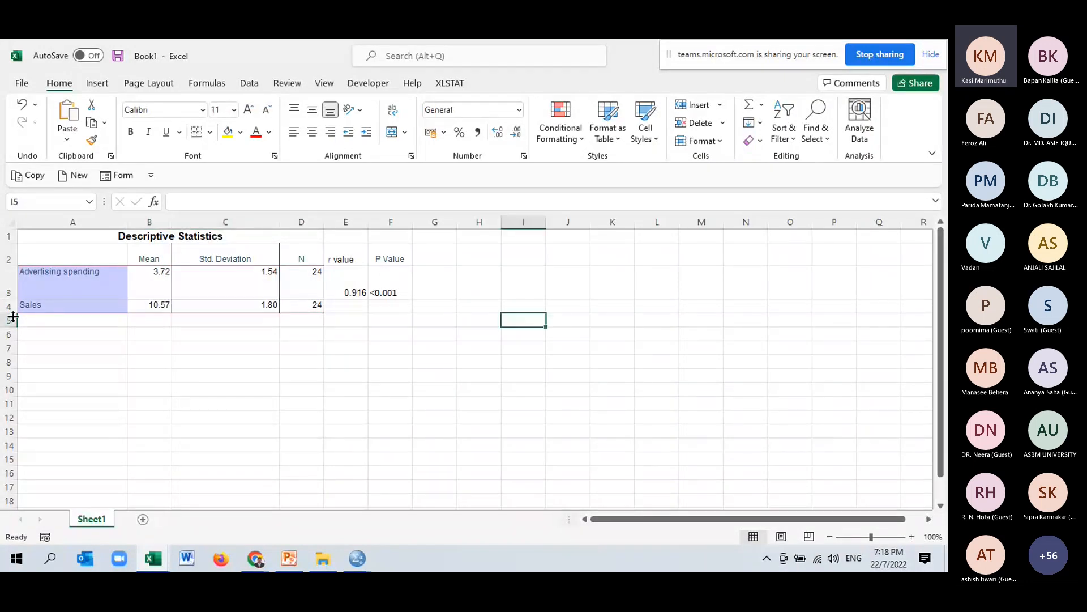
Label cell A2 as Variables and autofit the height of row 3.
left_click(127, 258)
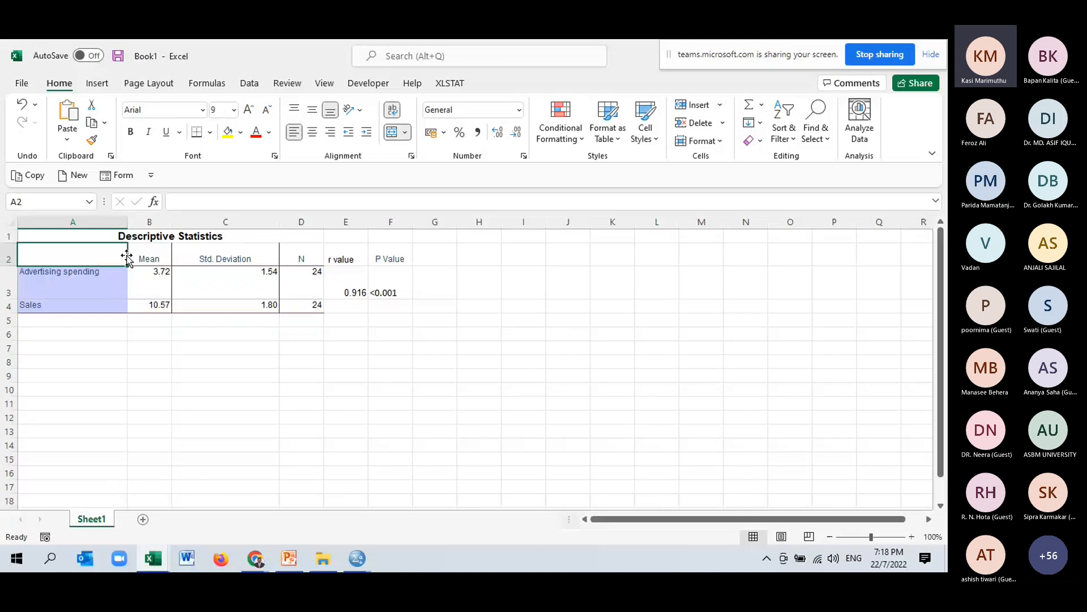
type("Variables")
left_click(204, 406)
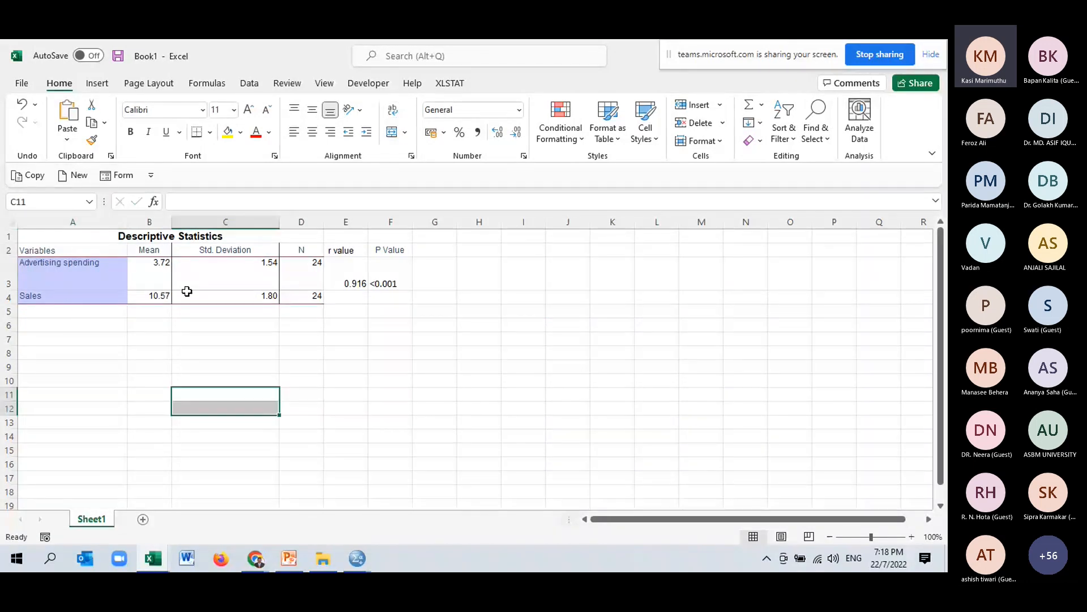
double_click(6, 289)
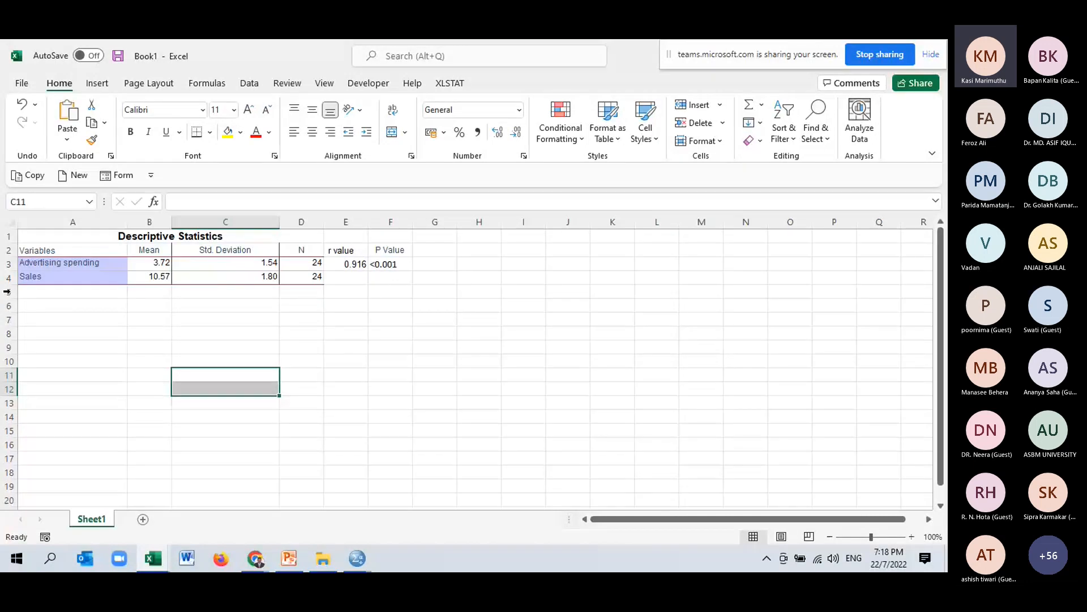
Apply all borders to the table range A2:F4.
left_click_drag(40, 250, 391, 278)
left_click(210, 133)
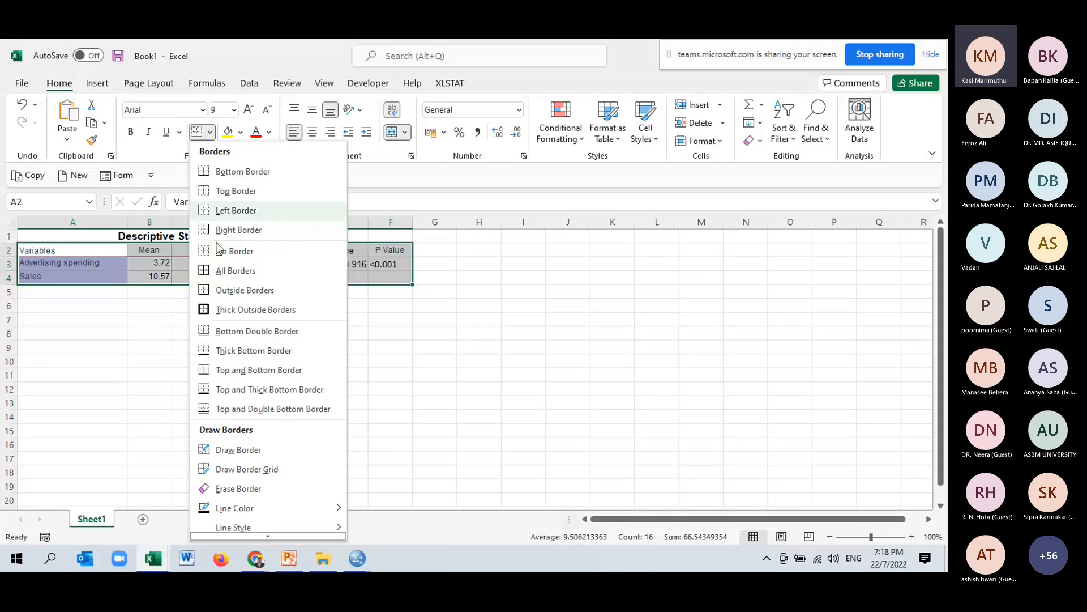
left_click(207, 272)
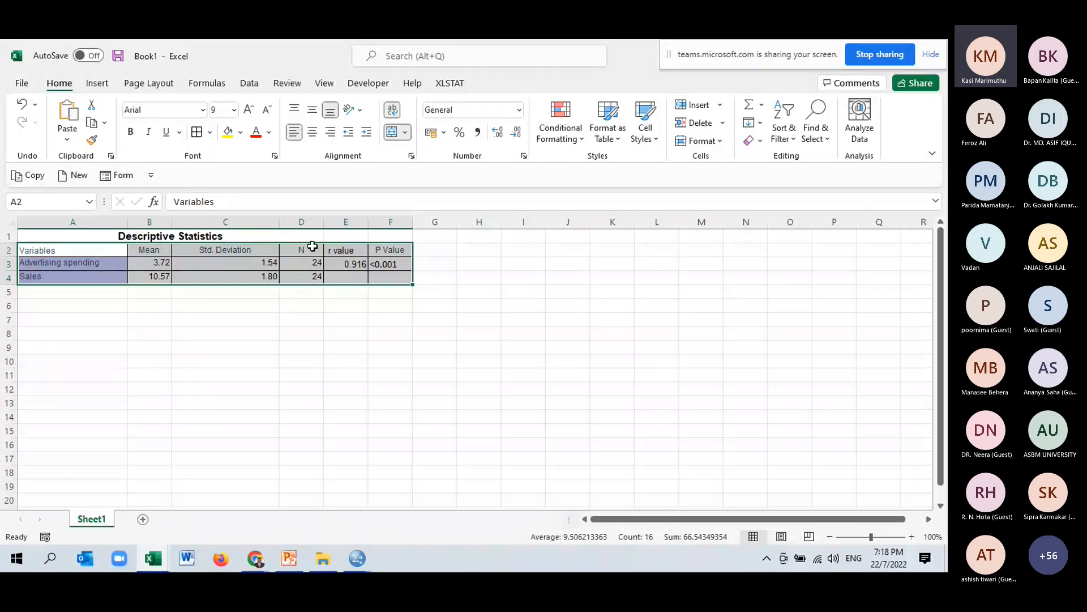
Merge E3:E4 and F3:F4 and centre the r and P values vertically.
left_click_drag(339, 263, 343, 276)
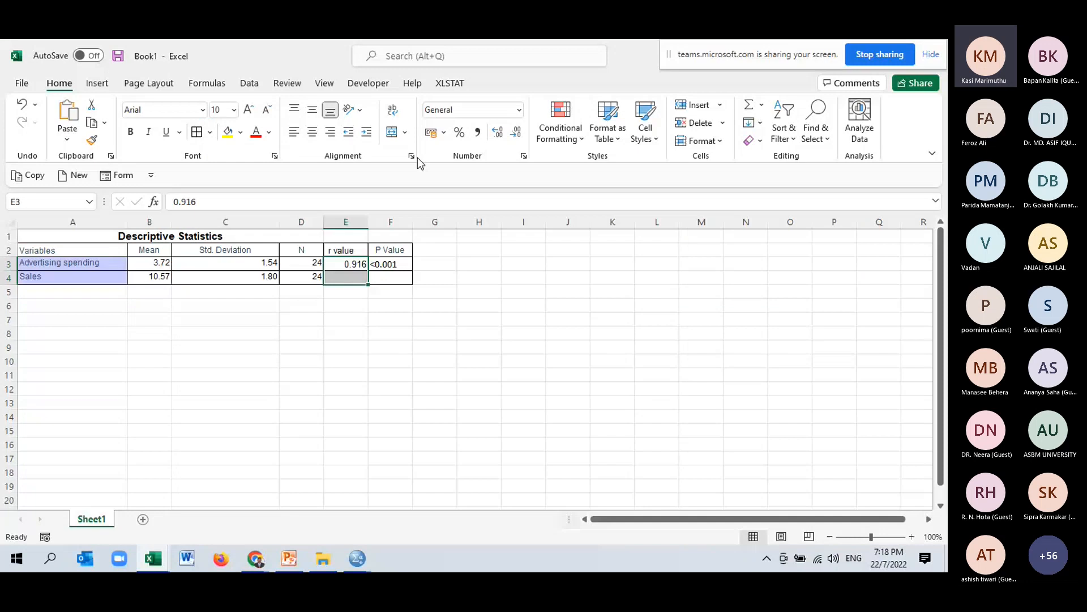
left_click(392, 131)
mouse_move(385, 262)
left_mouse_down()
mouse_move(390, 277)
mouse_move(378, 273)
left_mouse_up()
left_click(393, 132)
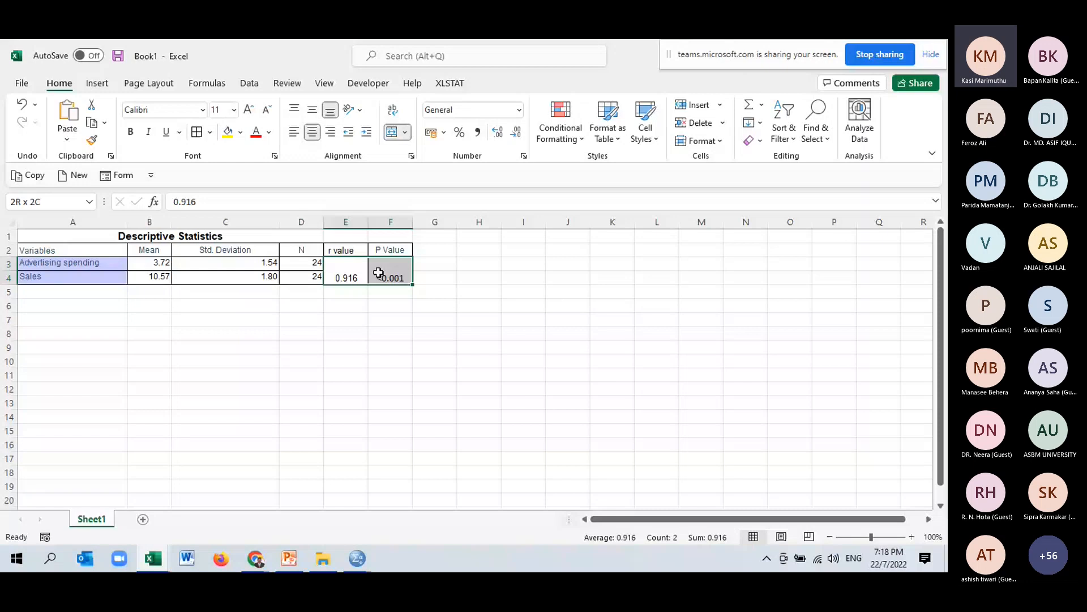
left_click(313, 111)
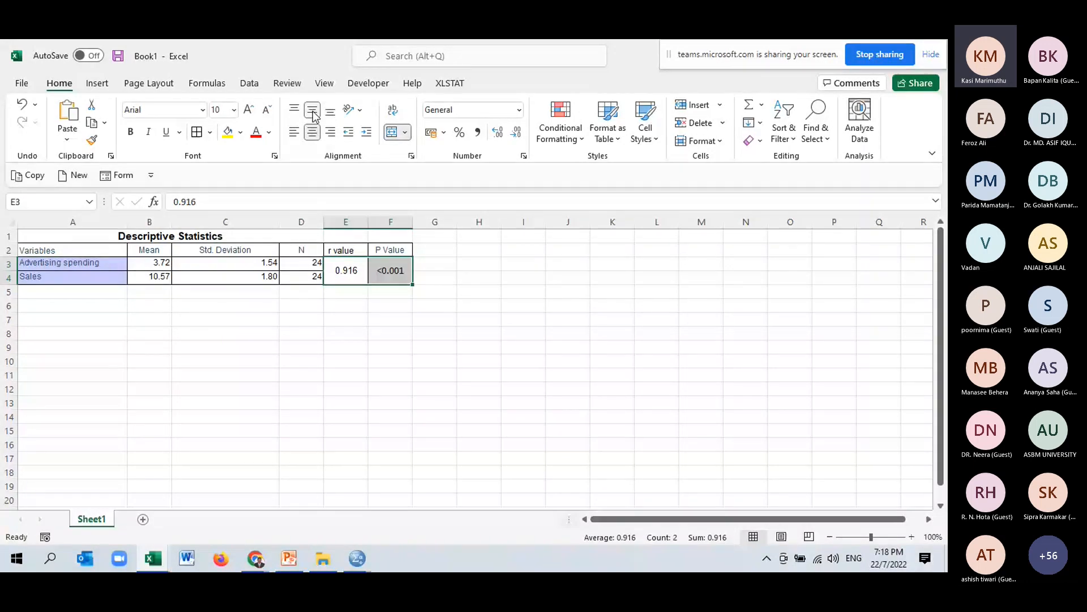
Make the header row A2:F2 bold.
left_click_drag(51, 250, 381, 250)
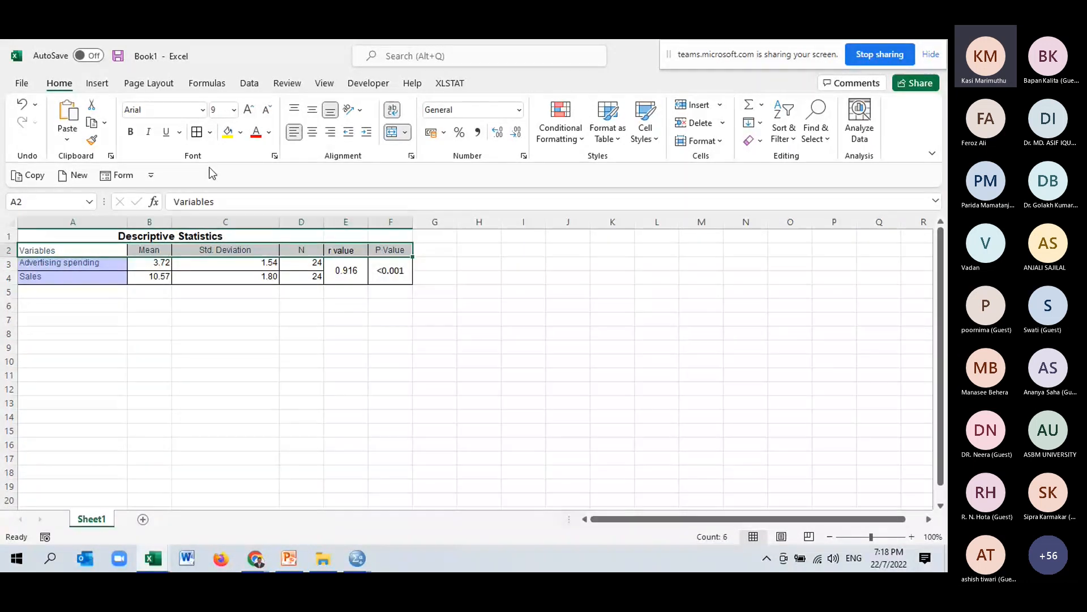
left_click(130, 131)
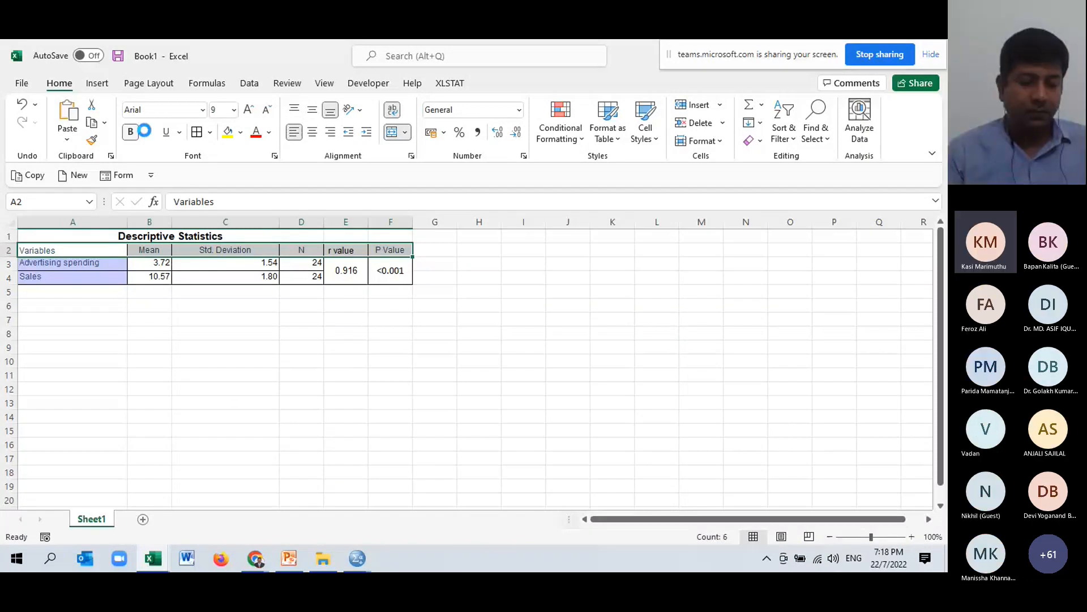
Set the whole table's font colour to Automatic and its font size to 12.
left_click(72, 251)
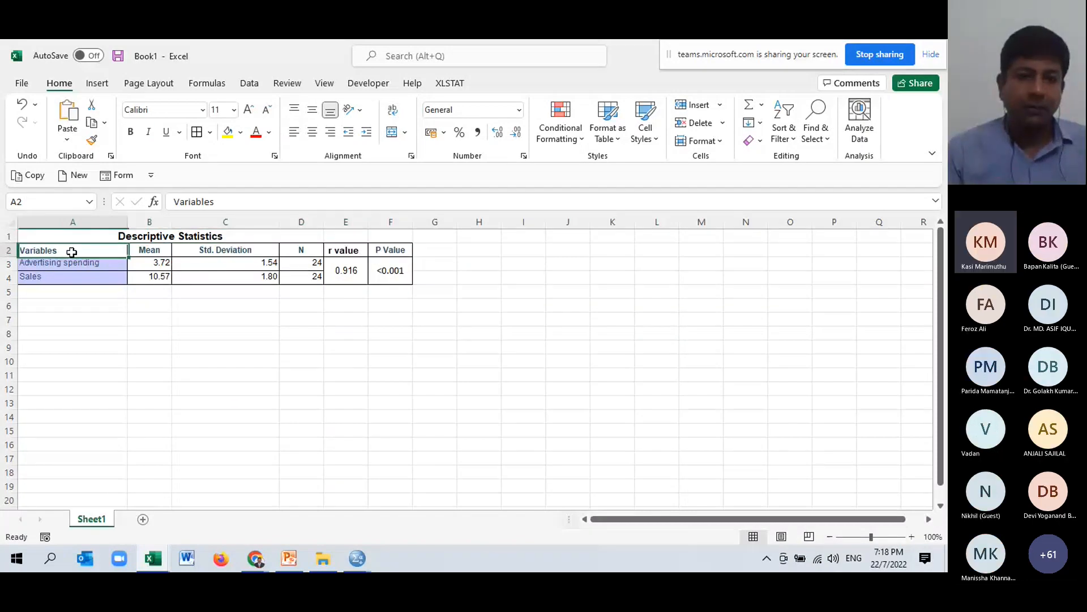
left_click_drag(72, 252, 381, 272)
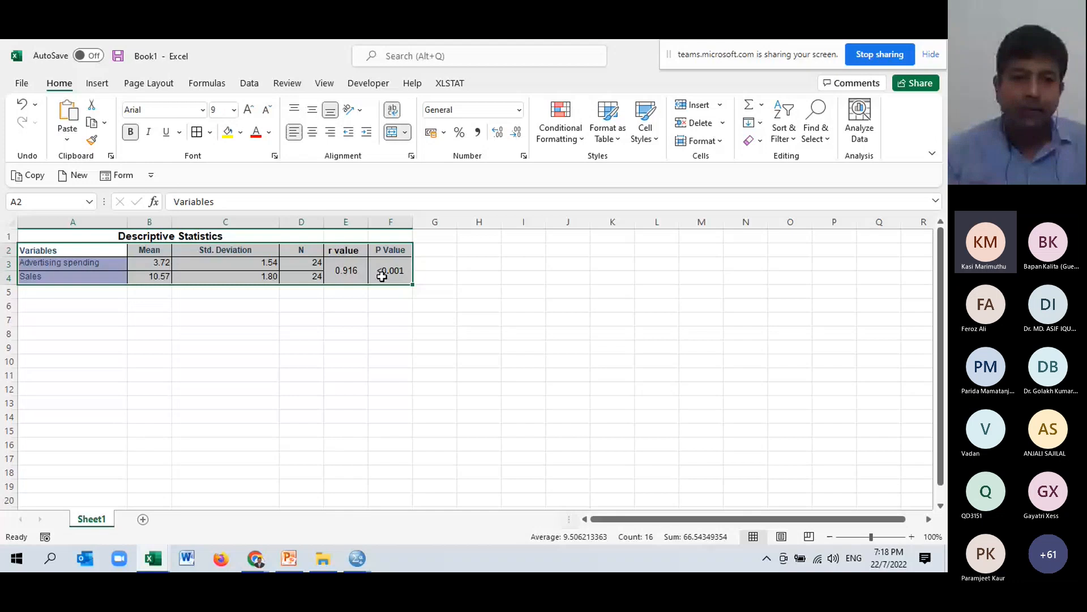
left_click(269, 132)
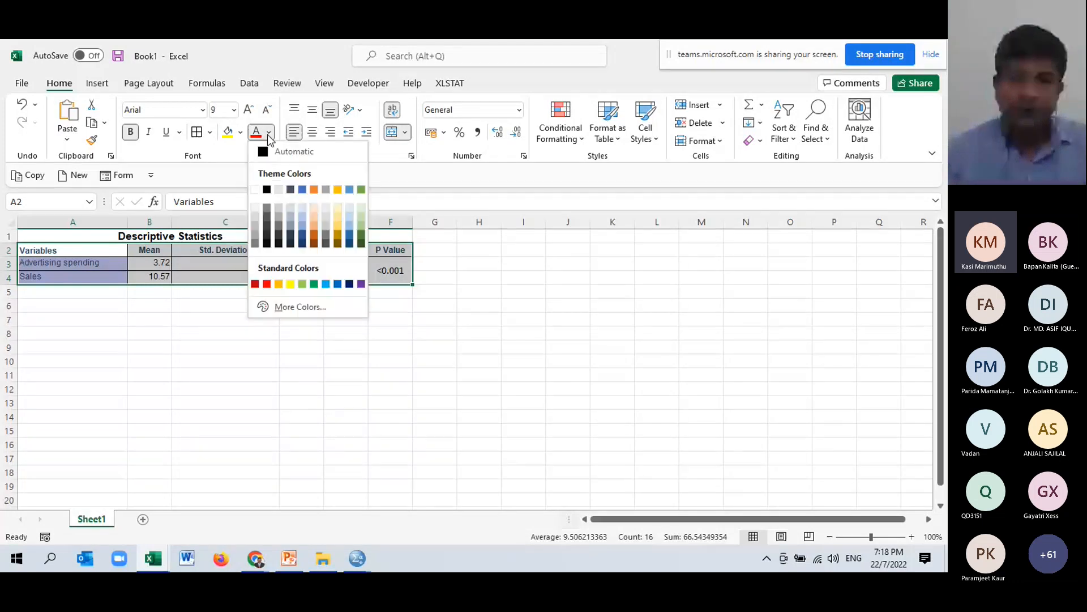
left_click(267, 150)
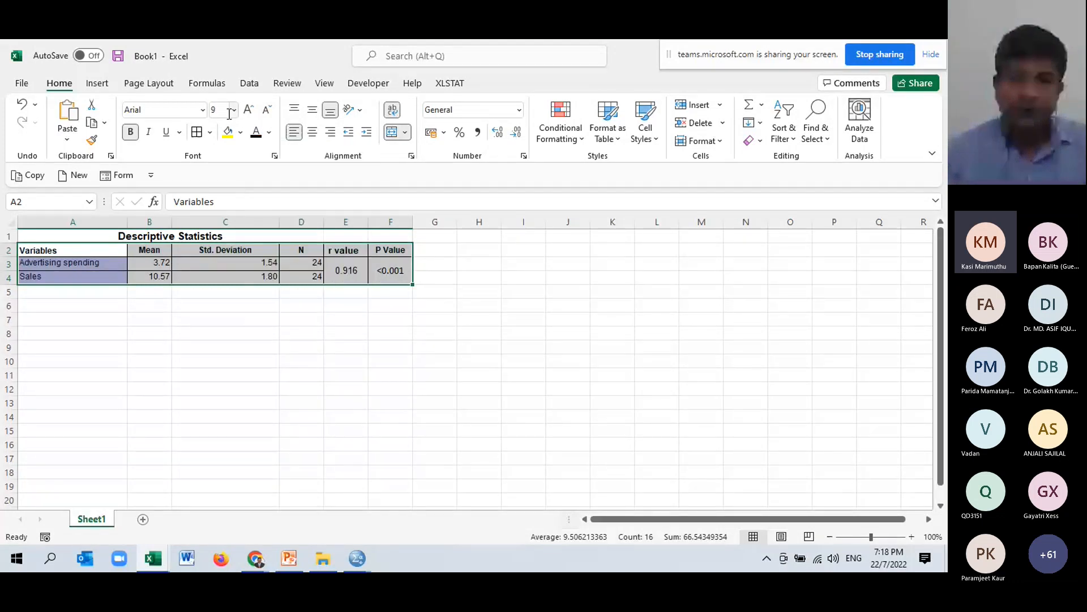
left_click(233, 109)
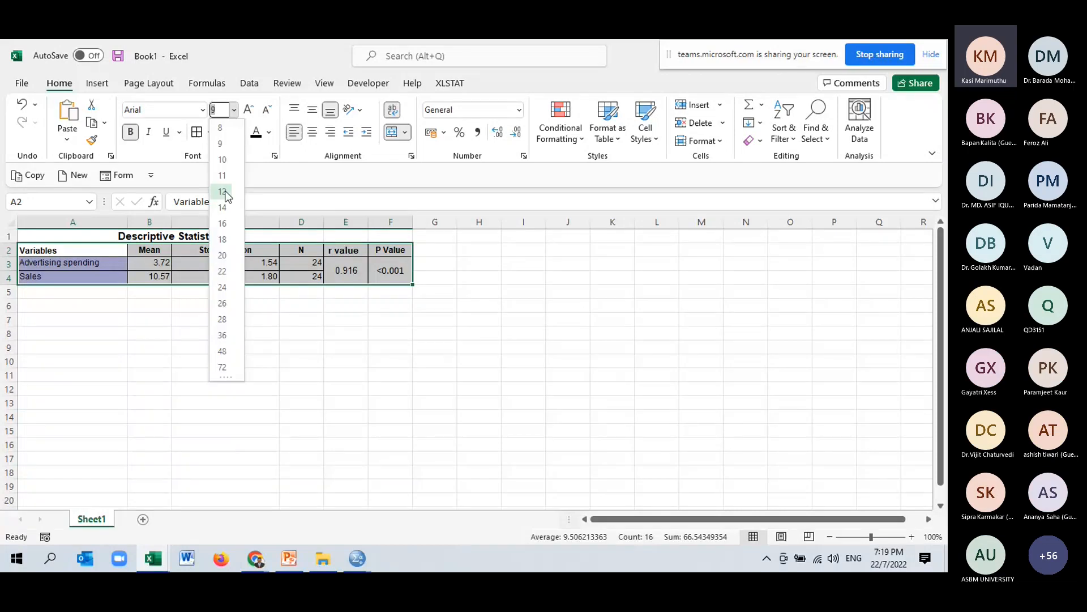
left_click(224, 192)
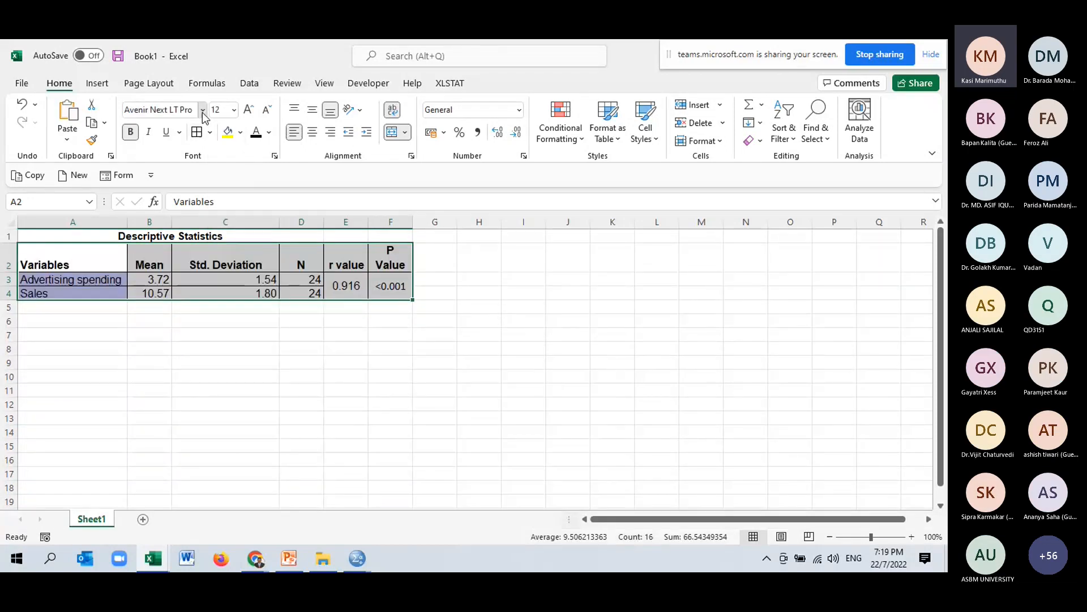
Change the table's font to Times New Roman.
left_click(203, 110)
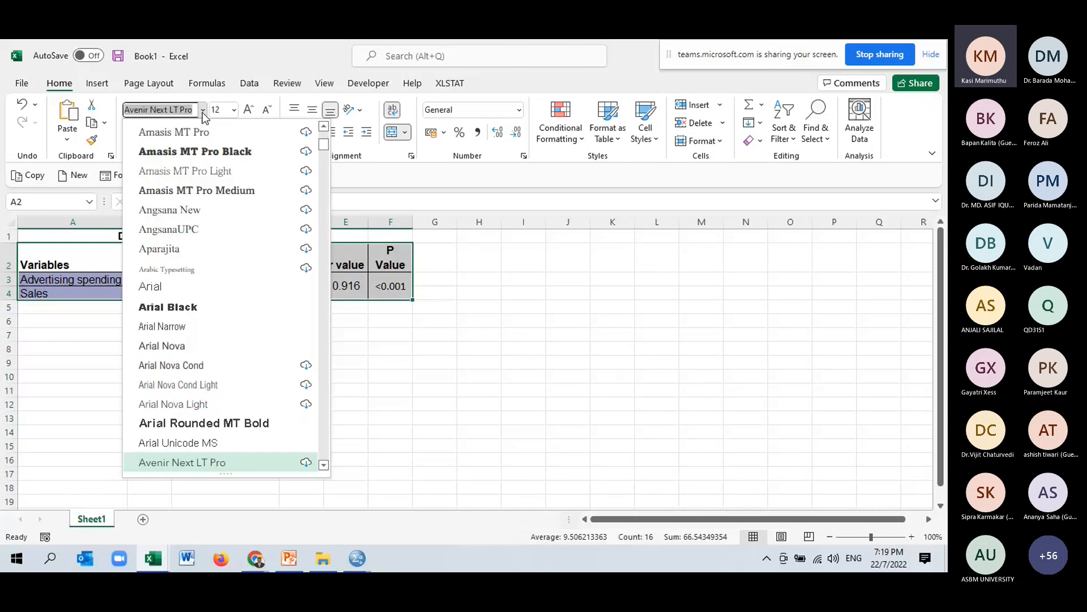
type("T")
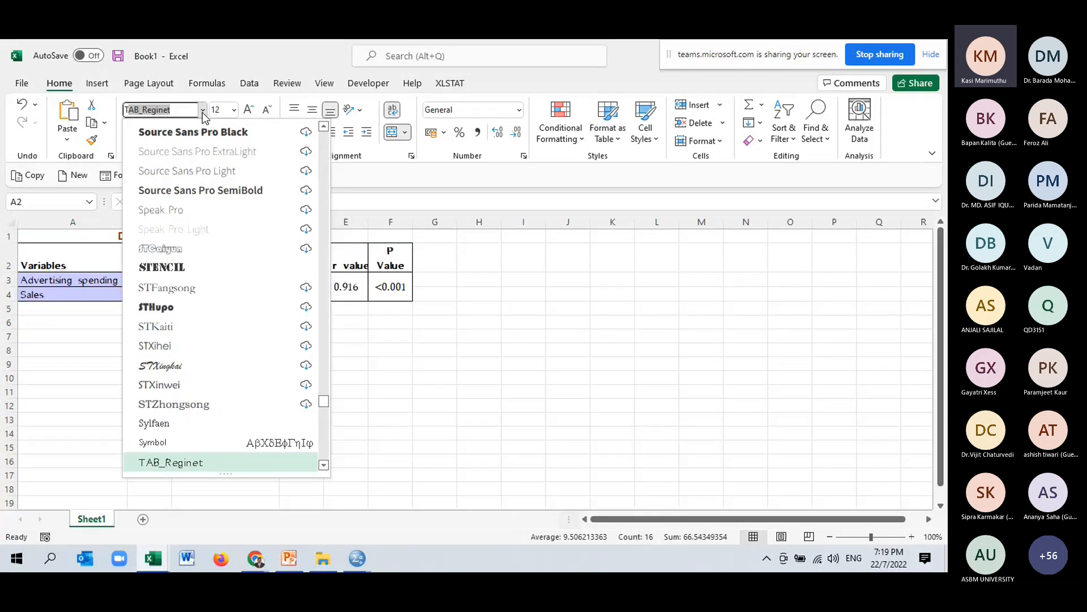
type("imes New Roman")
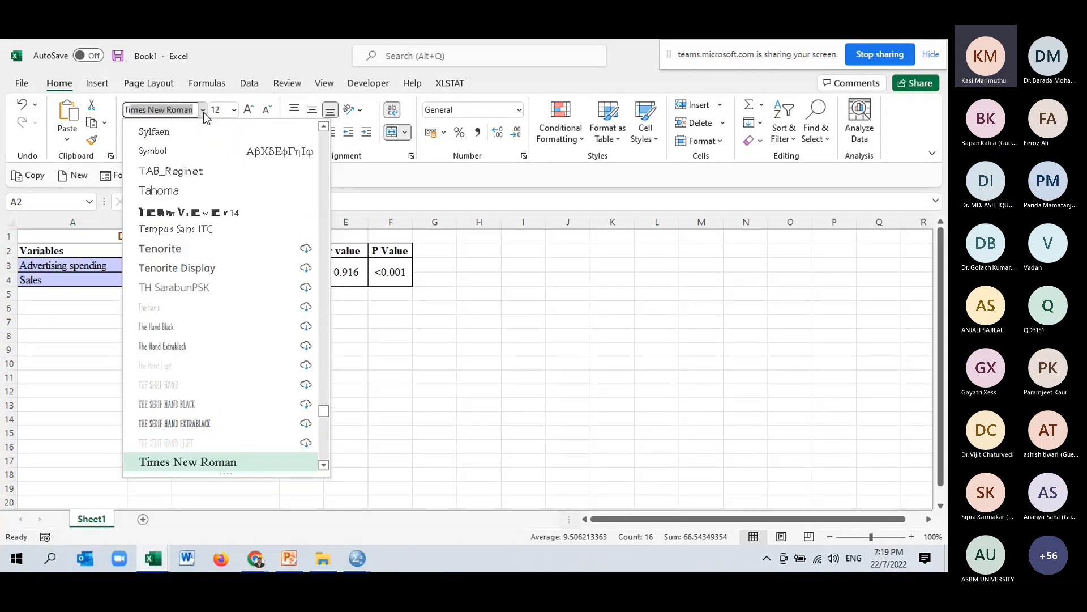
key("Return")
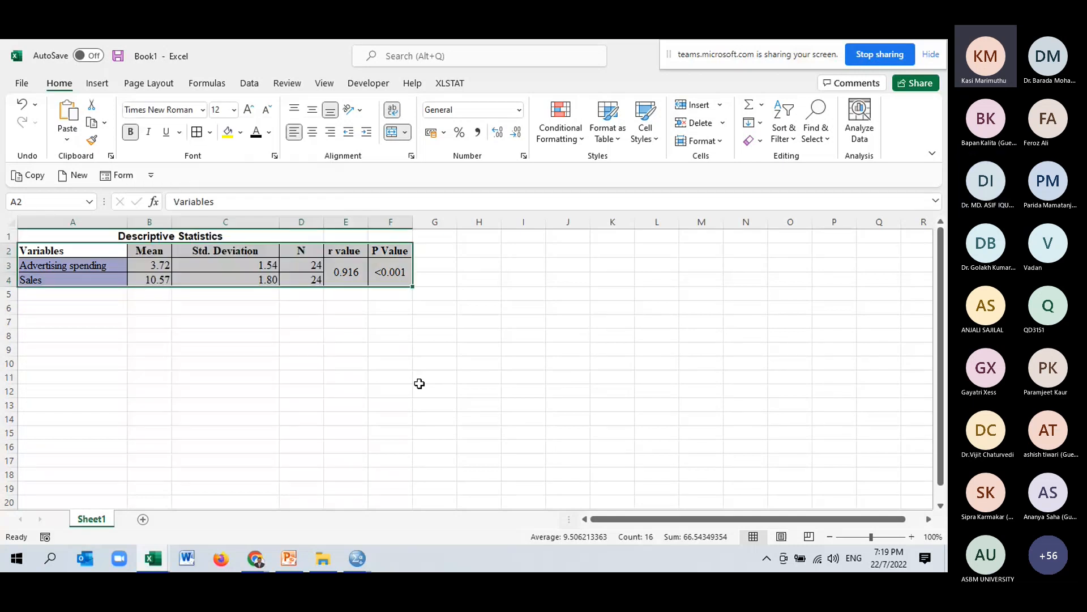
Widen columns D, E and F of the table.
left_click(420, 386)
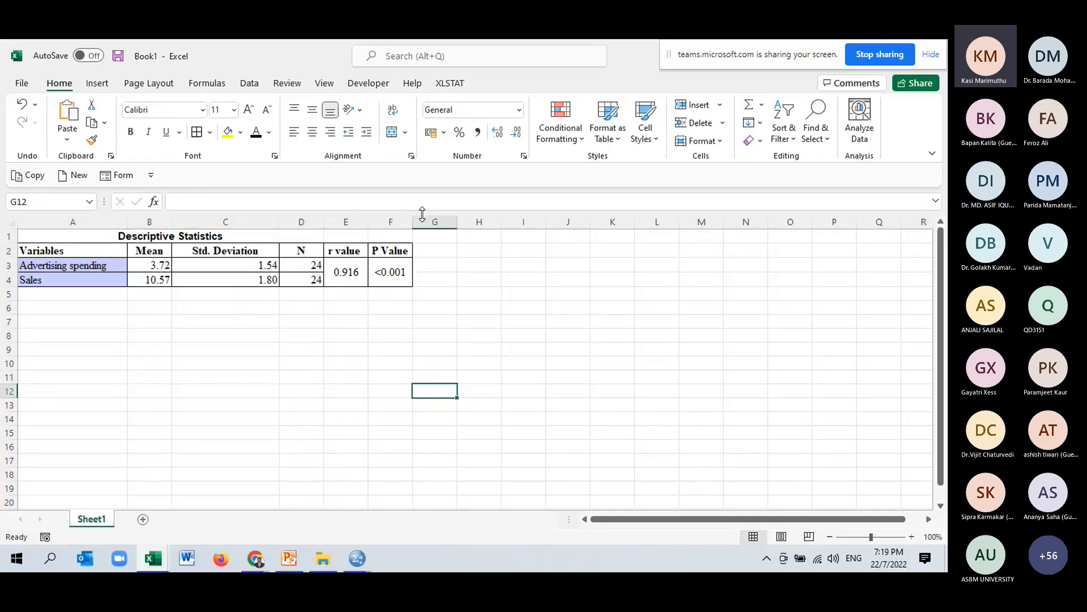
left_click_drag(412, 221, 463, 220)
left_click_drag(369, 221, 392, 222)
left_click_drag(324, 221, 343, 221)
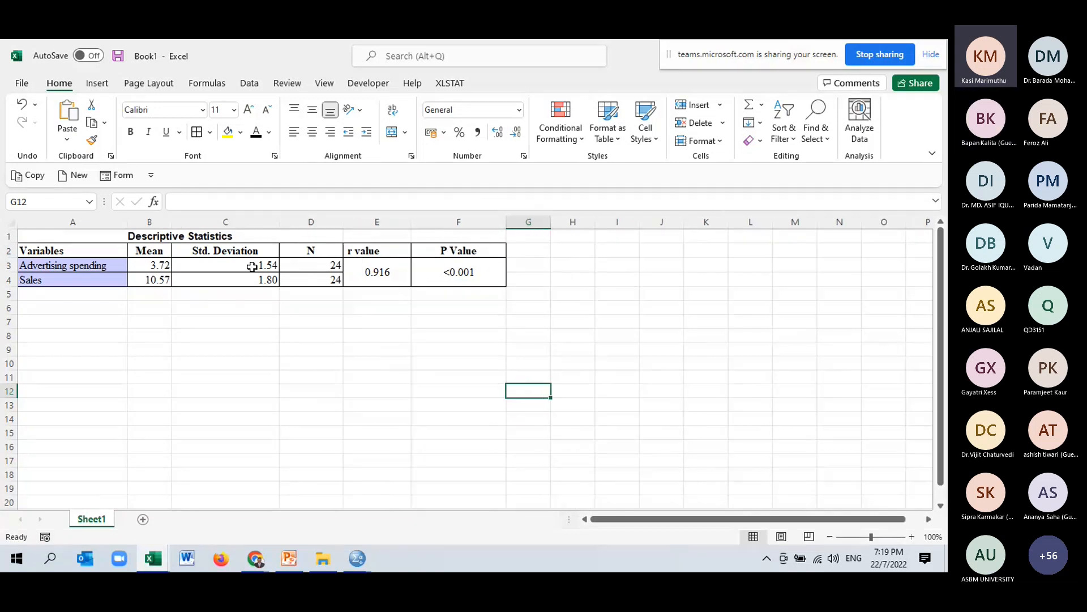
Centre-align the numeric values in B3:F4.
left_click_drag(153, 265, 440, 277)
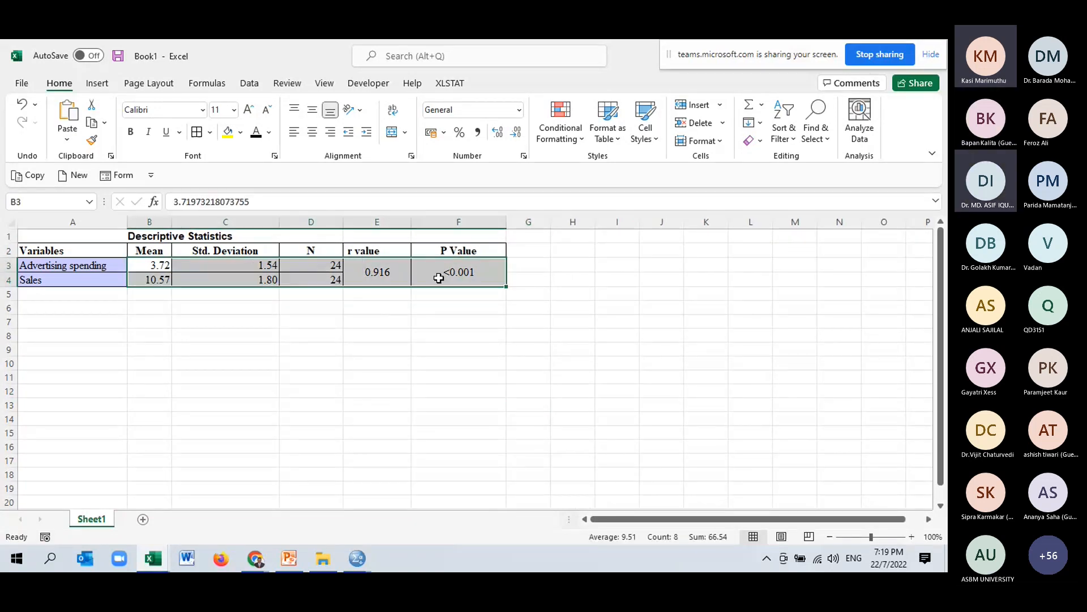
left_click(312, 134)
left_click(409, 354)
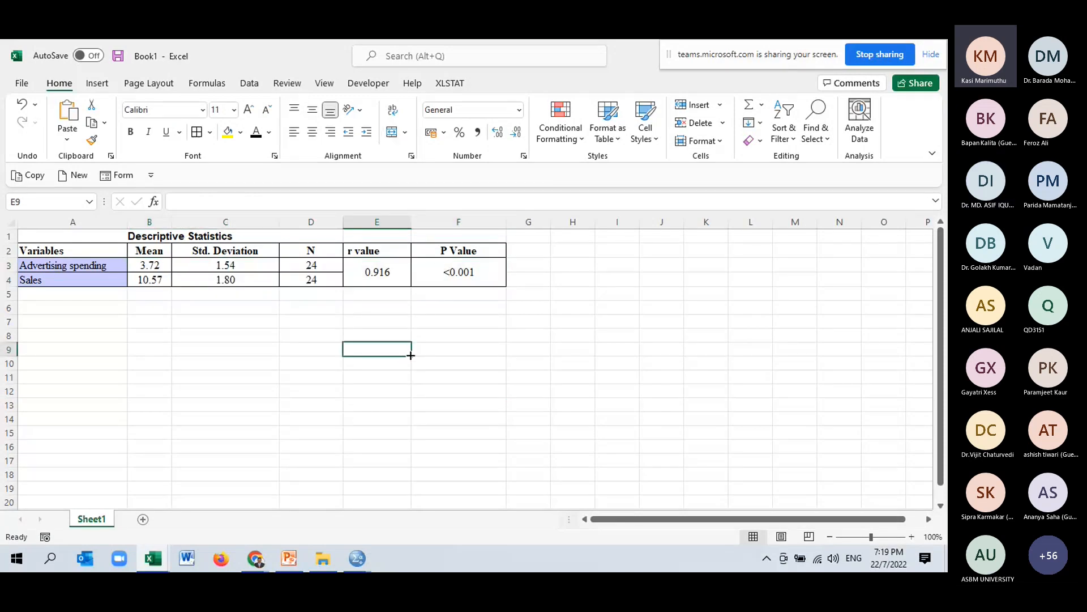
Rename the E2 header to "Pearson correlation coefficient( r )" and autofit column E to the new text.
left_click(383, 249)
left_click(176, 197)
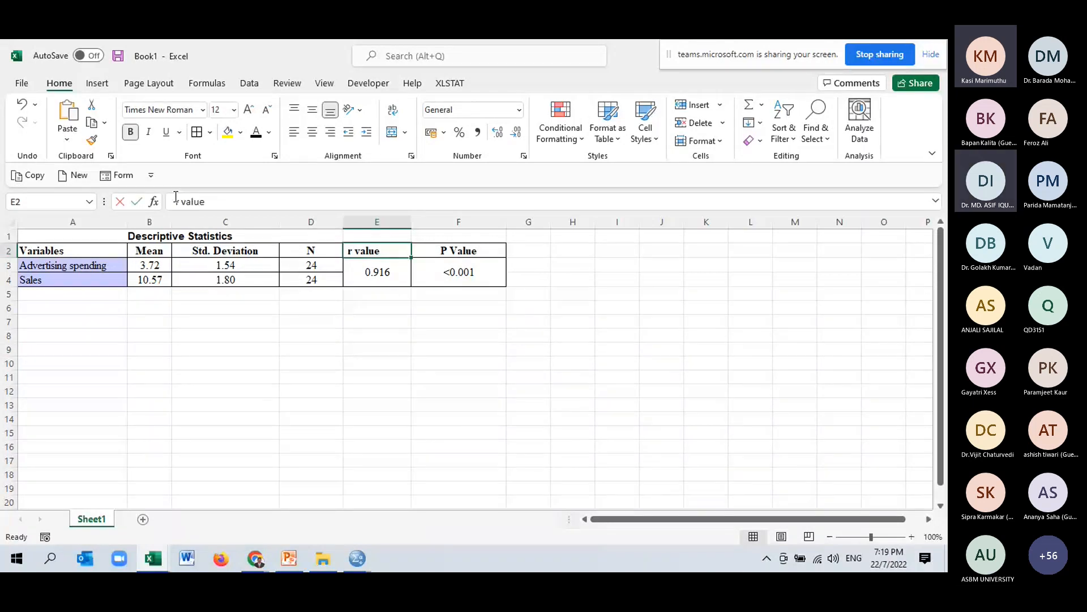
type("Pear ")
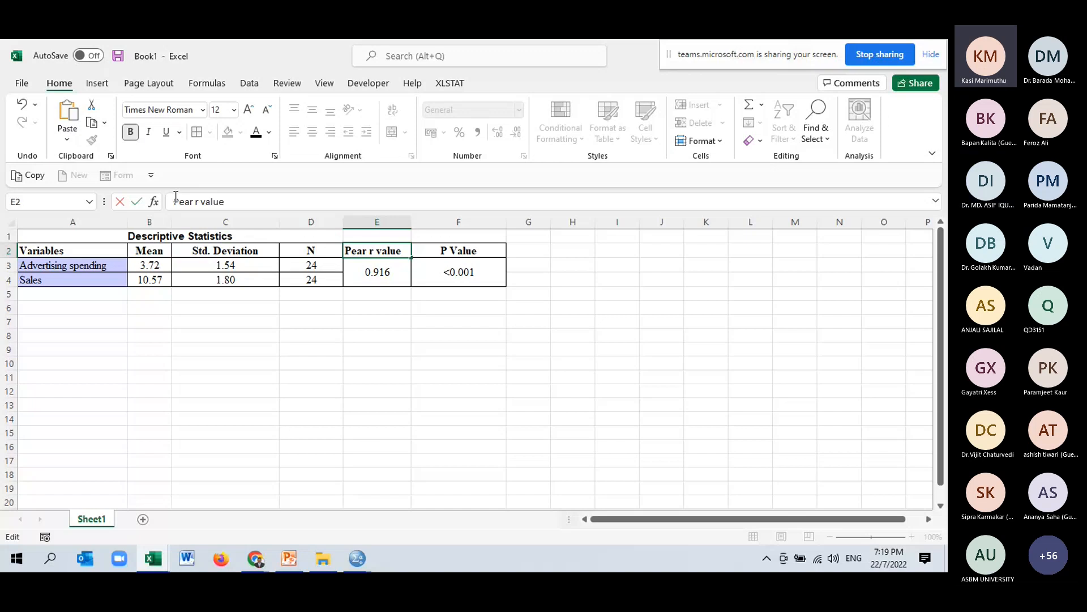
type("son correlation ")
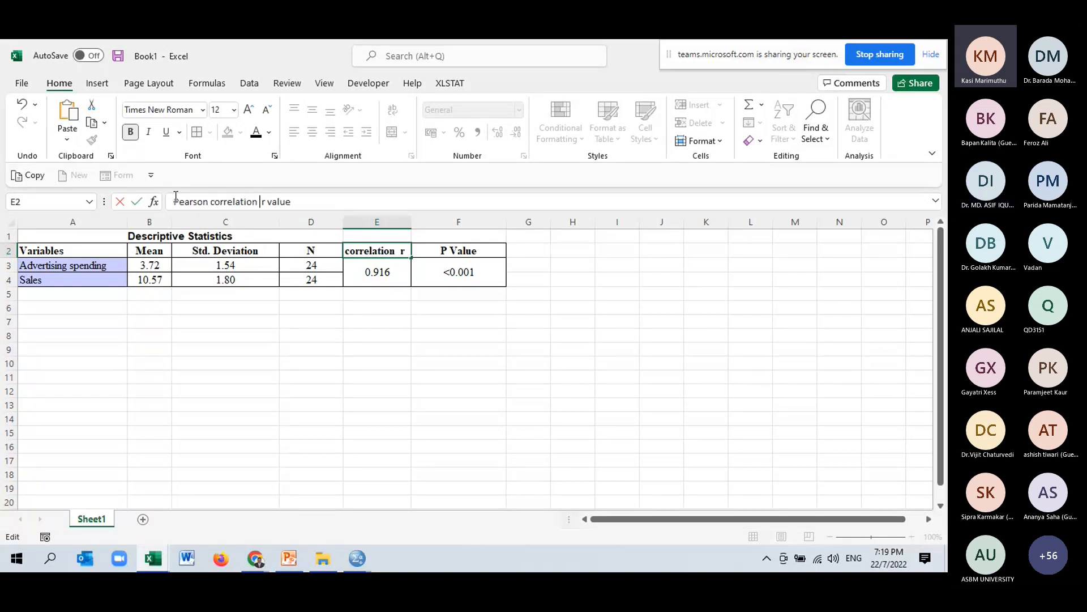
type("(")
left_click(300, 197)
key("BackSpace")
key("BackSpace")
key("BackSpace")
key("BackSpace")
key("BackSpace")
key("BackSpace")
type(")")
left_click(261, 203)
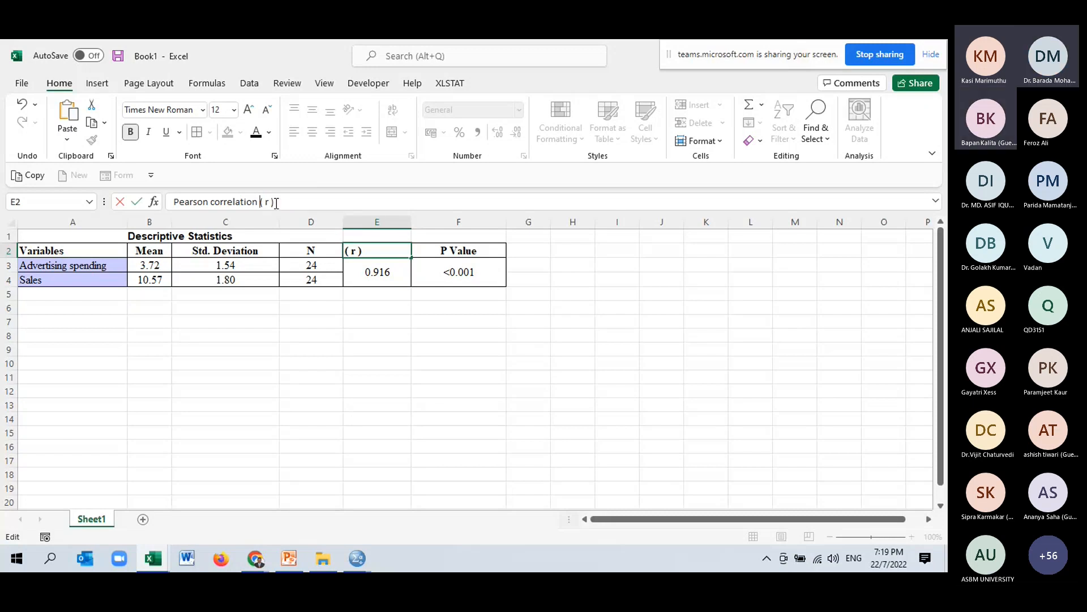
type("co")
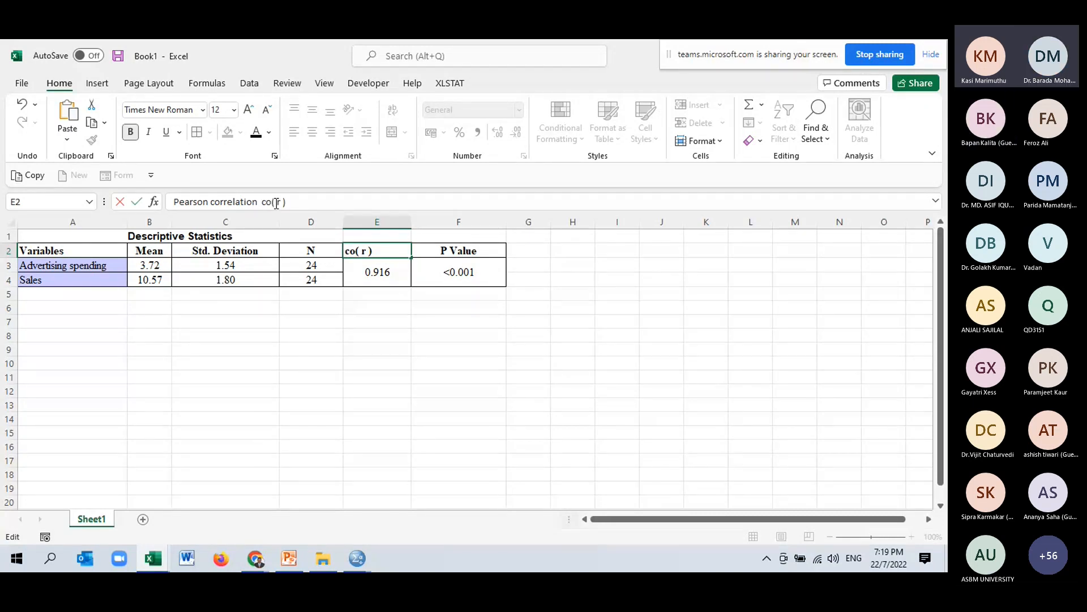
type("efficient")
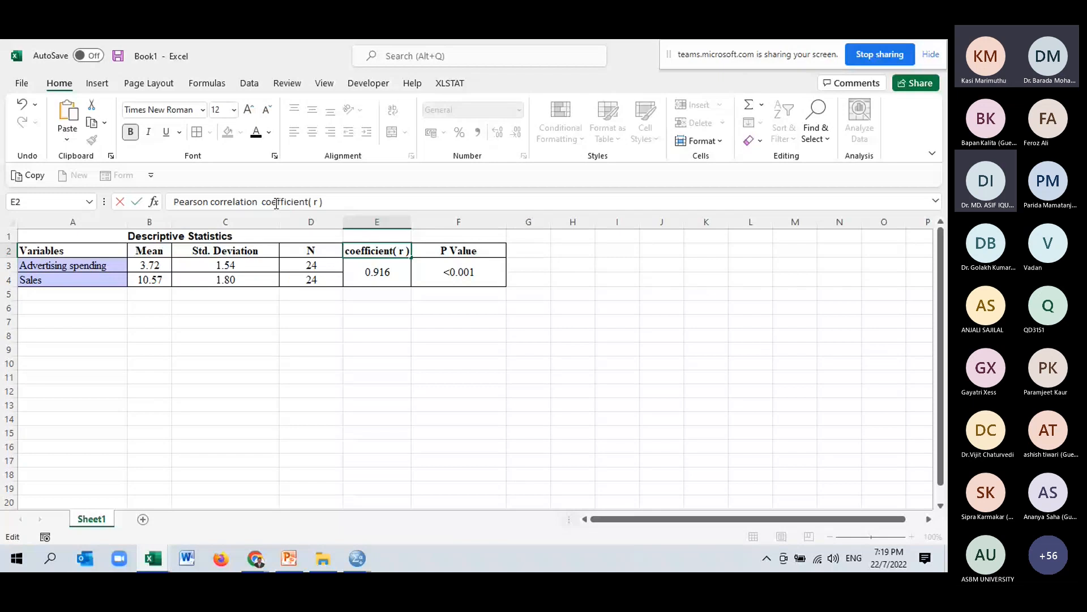
left_click(442, 376)
double_click(416, 222)
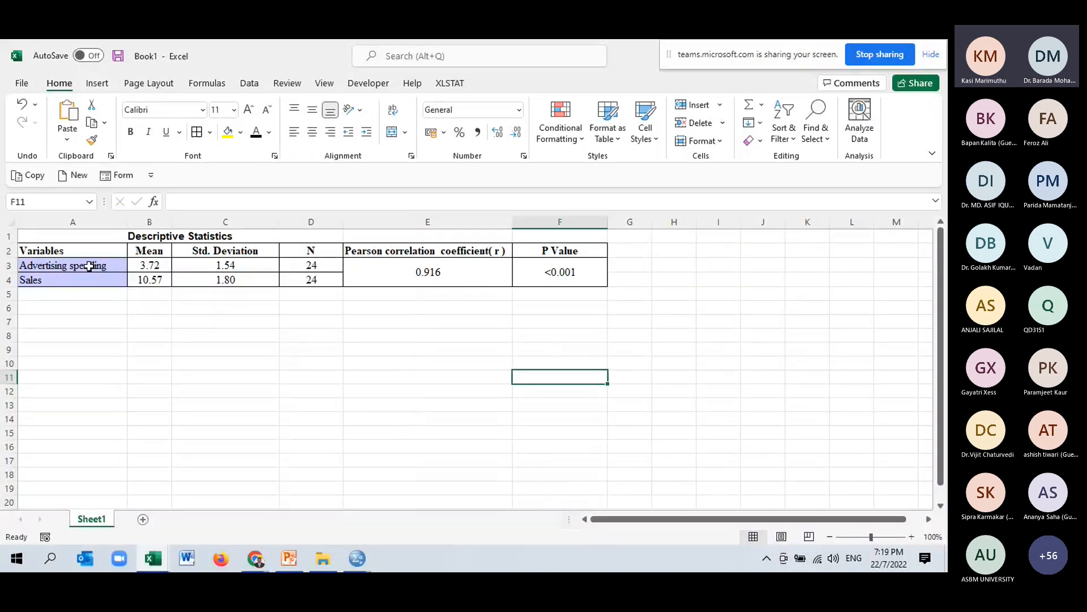
Remove the fill colour from the variable names in A3:A4.
left_click_drag(89, 266, 93, 277)
left_click(240, 132)
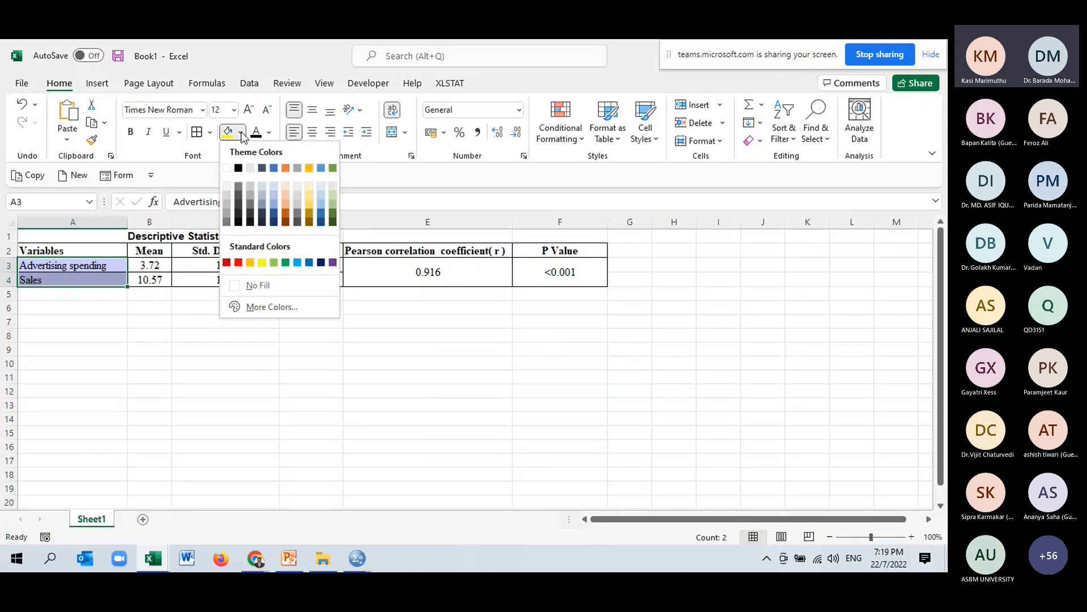
left_click(249, 282)
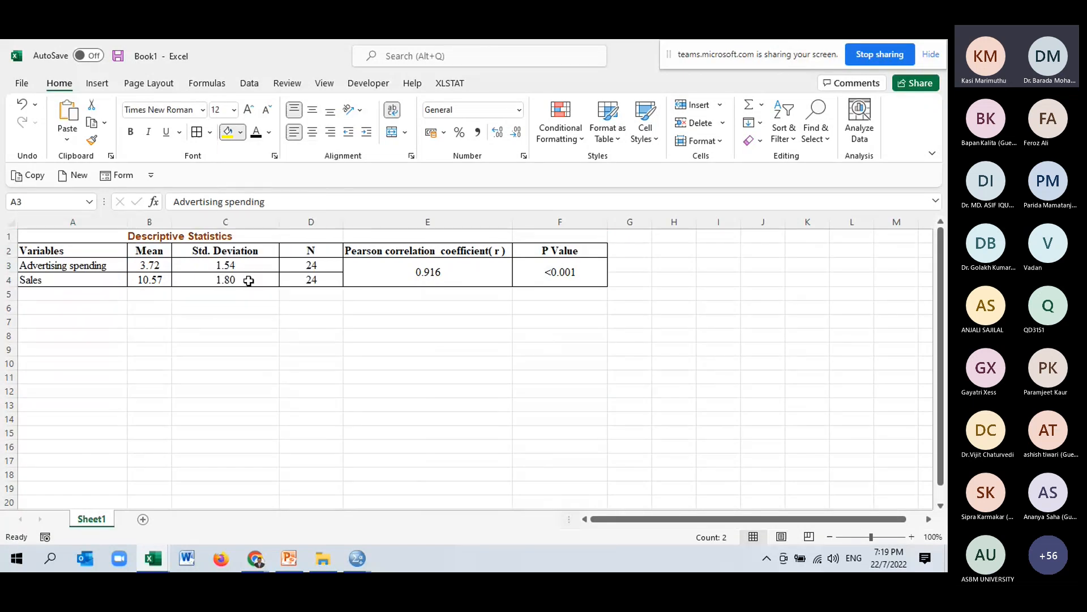
Remove the borders from the whole table range A2:F4.
left_click_drag(102, 252, 565, 274)
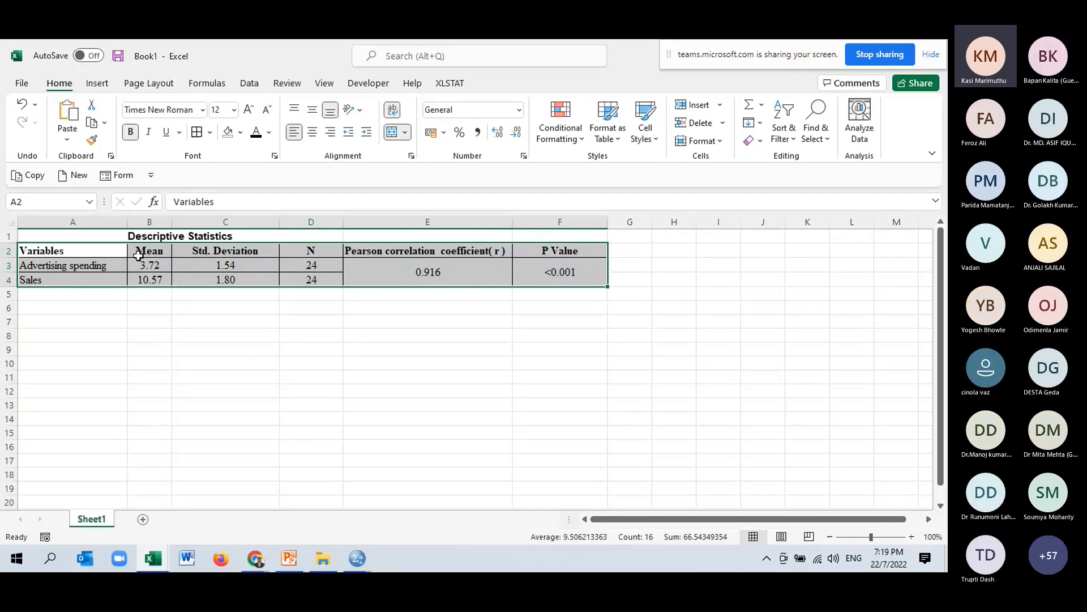
left_click(209, 133)
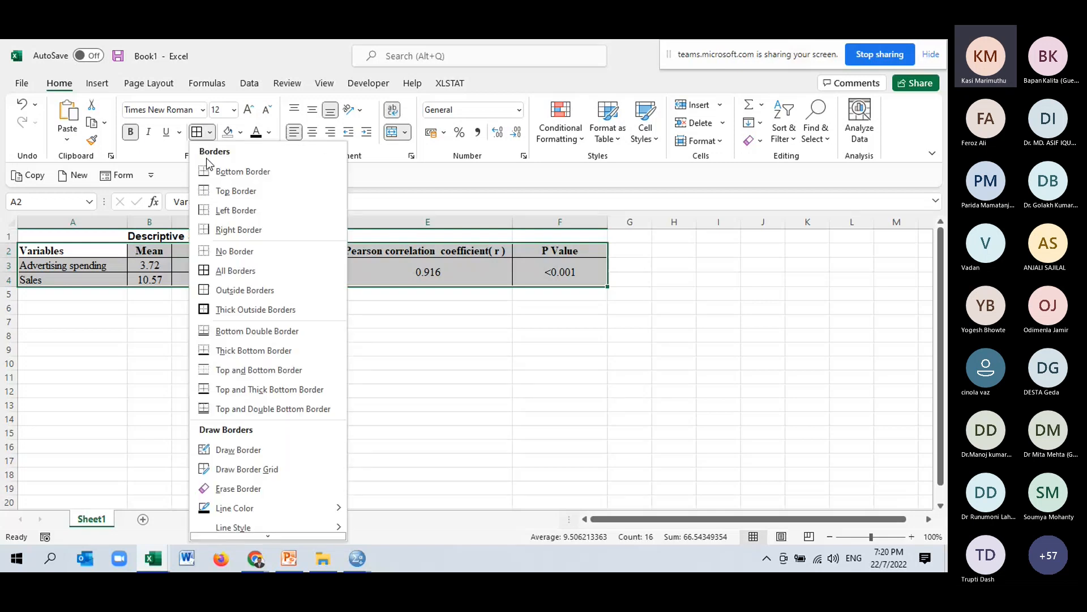
left_click(199, 174)
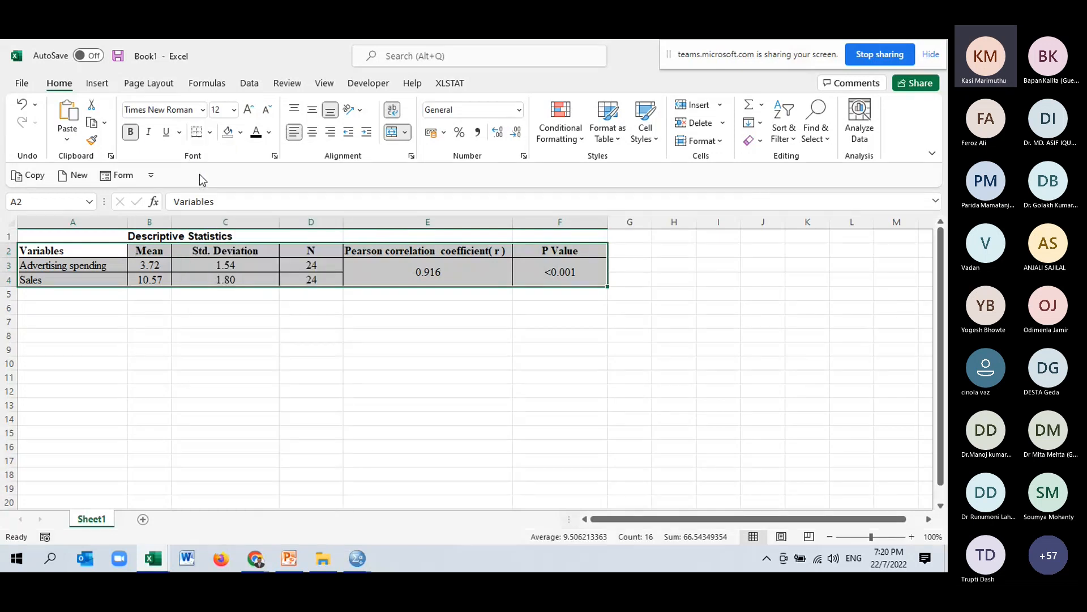
left_click(210, 133)
left_click(203, 252)
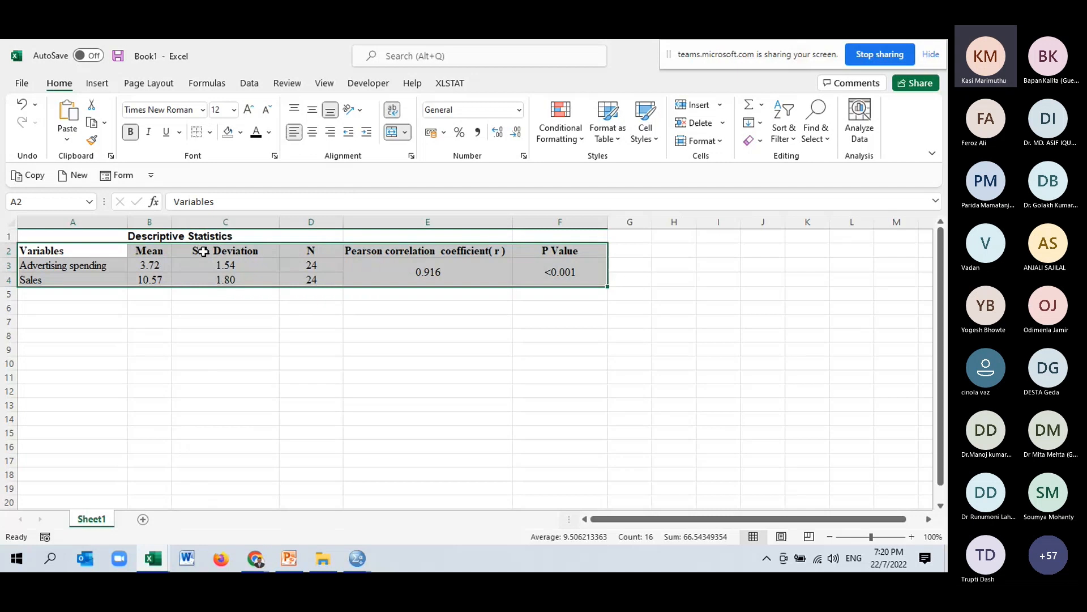
left_click(210, 134)
left_click(210, 134)
left_click(211, 135)
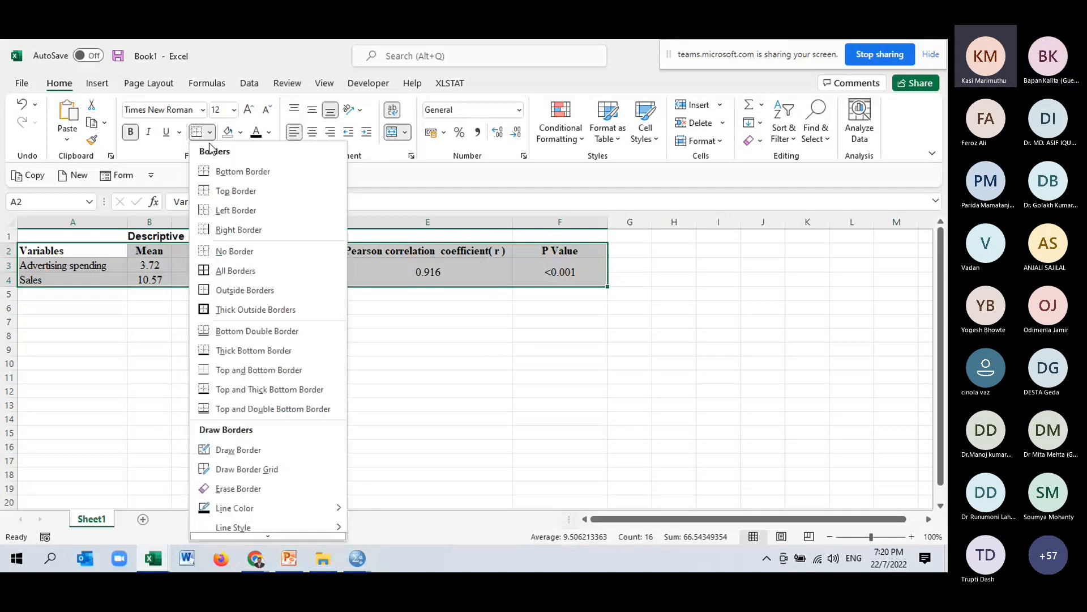
left_click(143, 232)
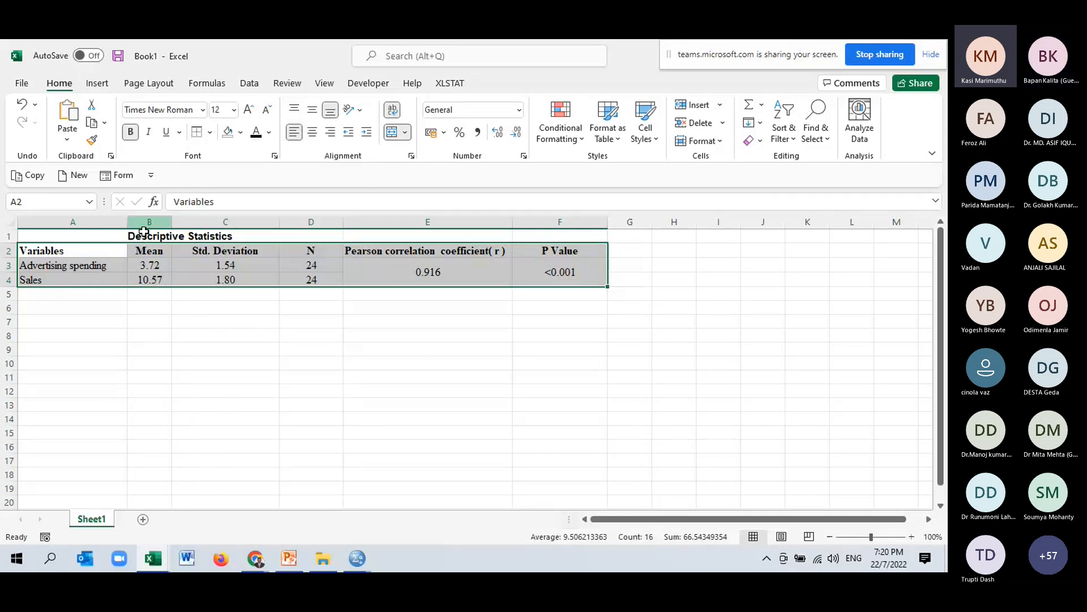
Add top and bottom borders to the header row A2:F2.
left_click_drag(74, 250, 552, 250)
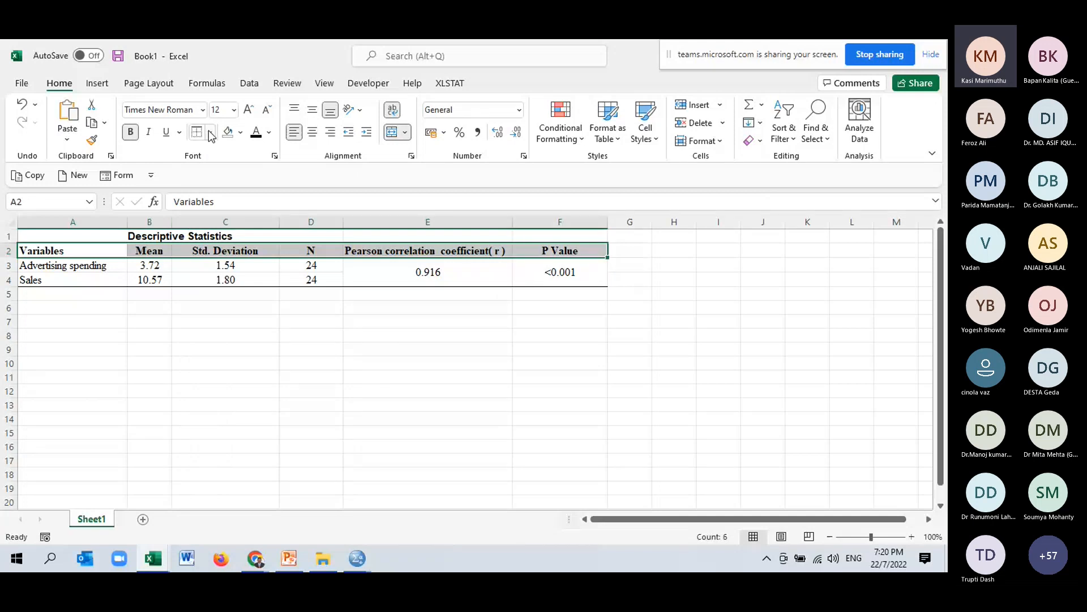
left_click(210, 133)
left_click(212, 177)
left_click(287, 335)
Hide the worksheet gridlines.
left_click(325, 84)
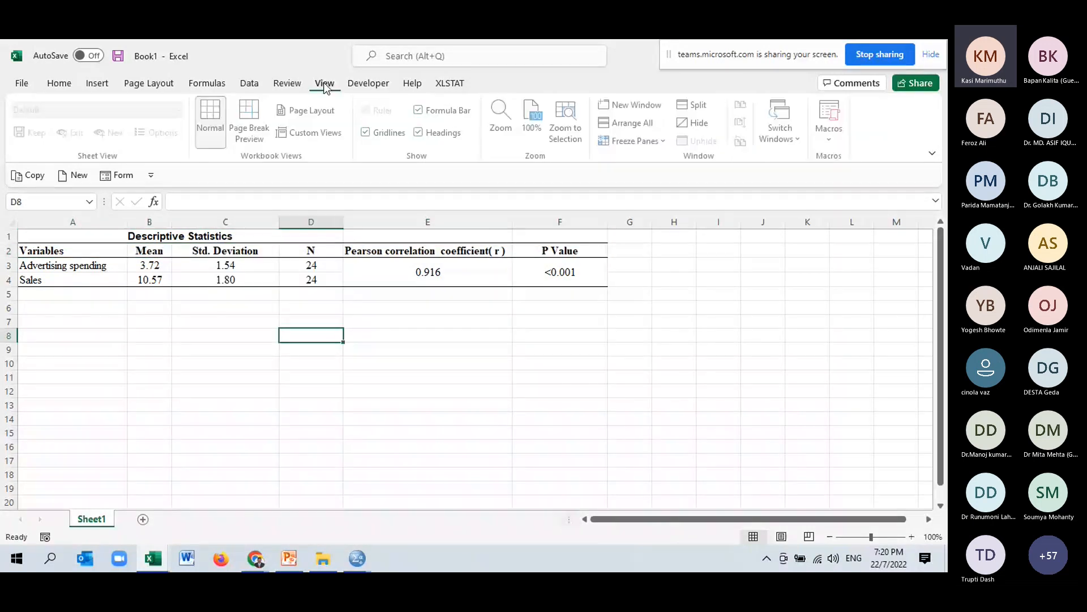
left_click(368, 133)
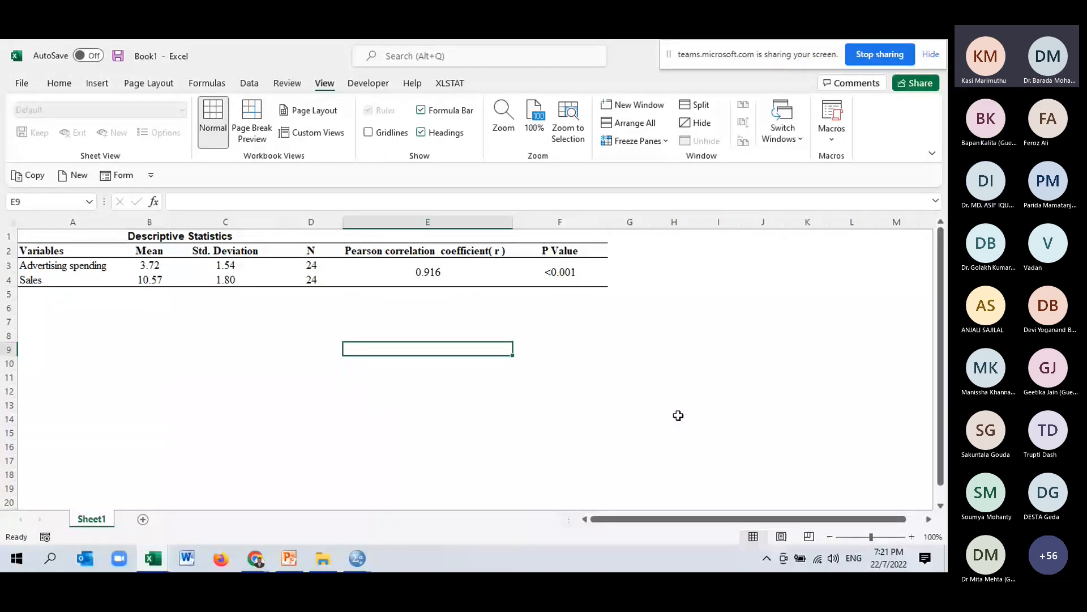
left_click(628, 321)
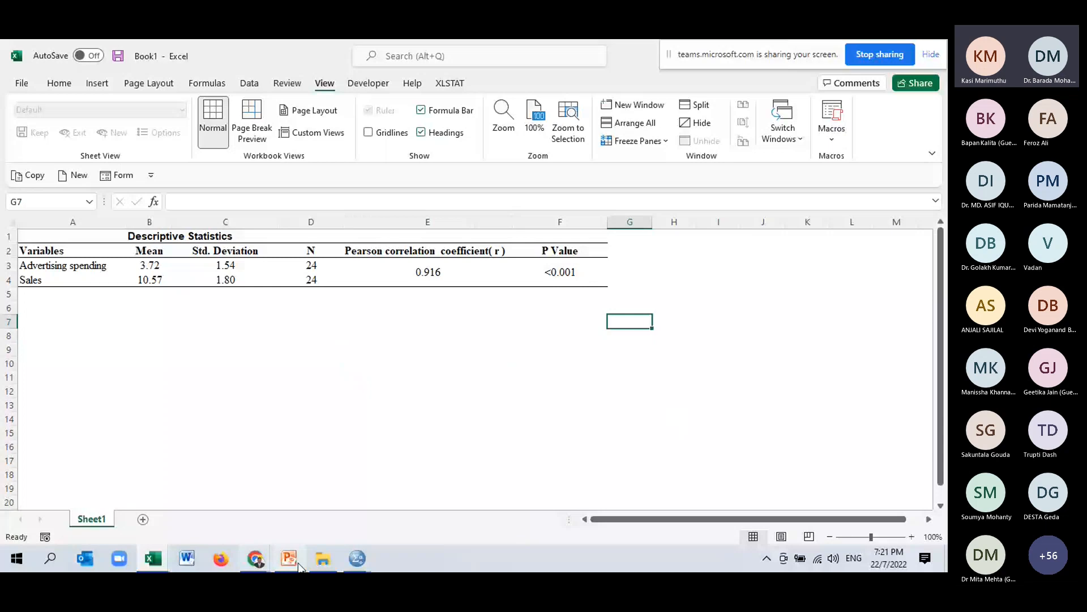
Open the data file "1.6.Spearman correlation income versus hapiness index.sav" from the workshop folder.
left_click(361, 560)
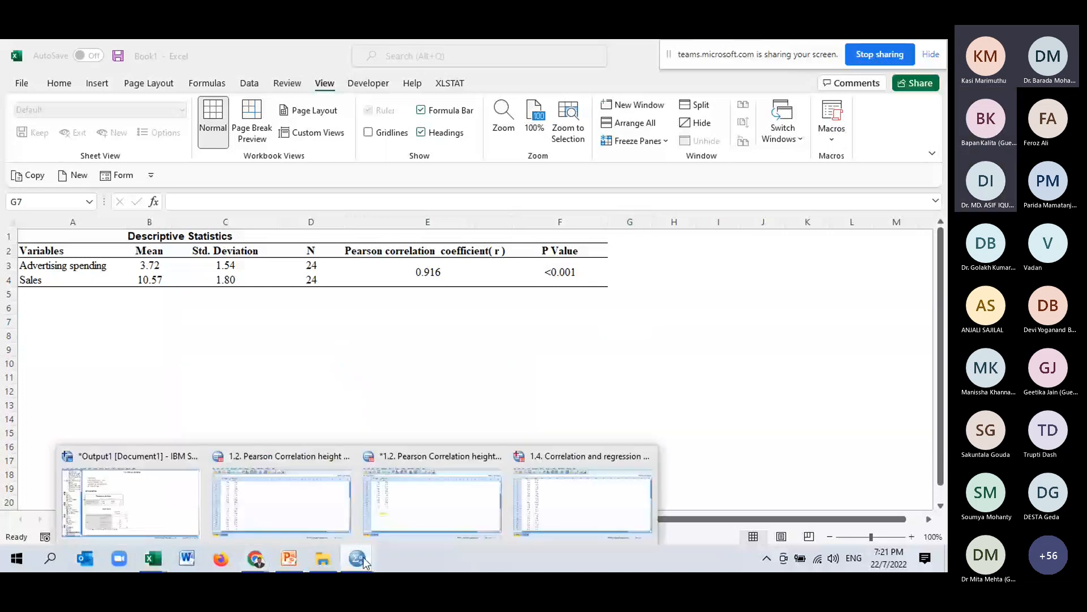
left_click(328, 563)
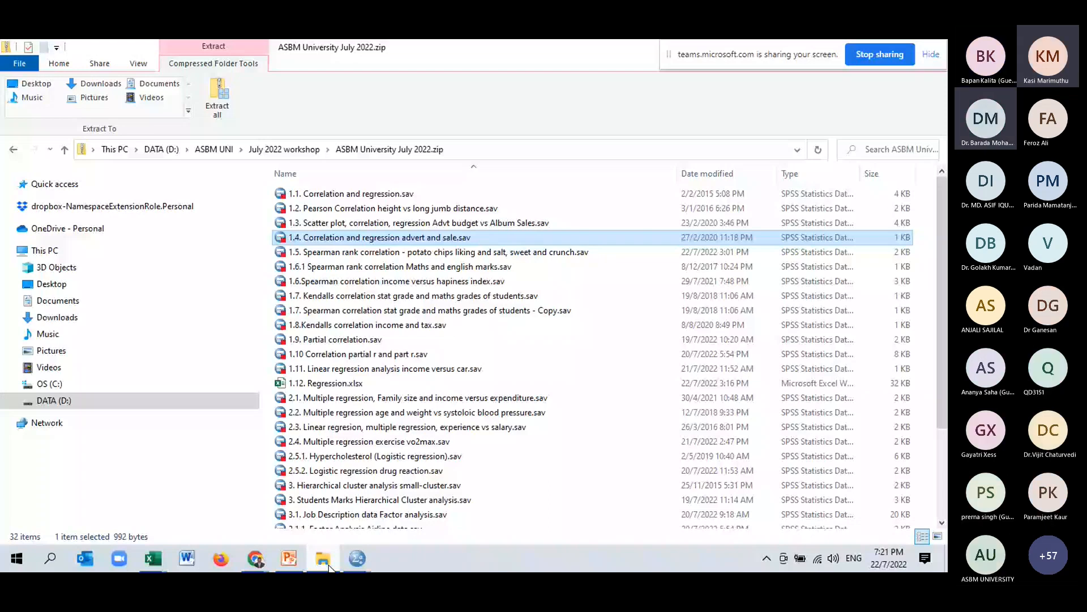
left_click(361, 283)
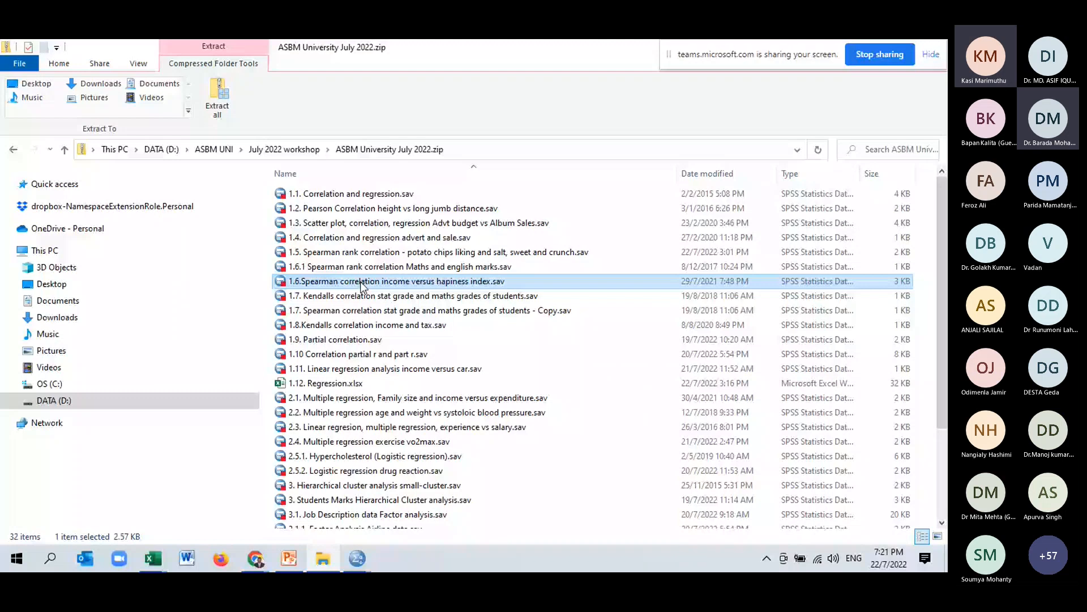
double_click(361, 281)
Toggle value labels on and off and inspect the Income and Happiness variables.
scroll(363, 287, "down", 4)
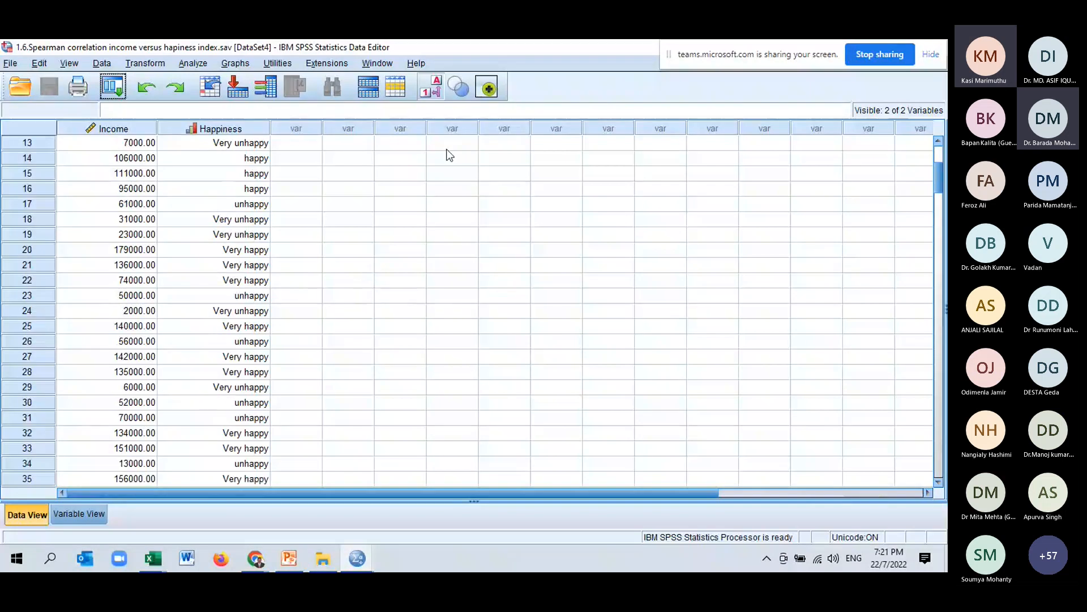
left_click(436, 88)
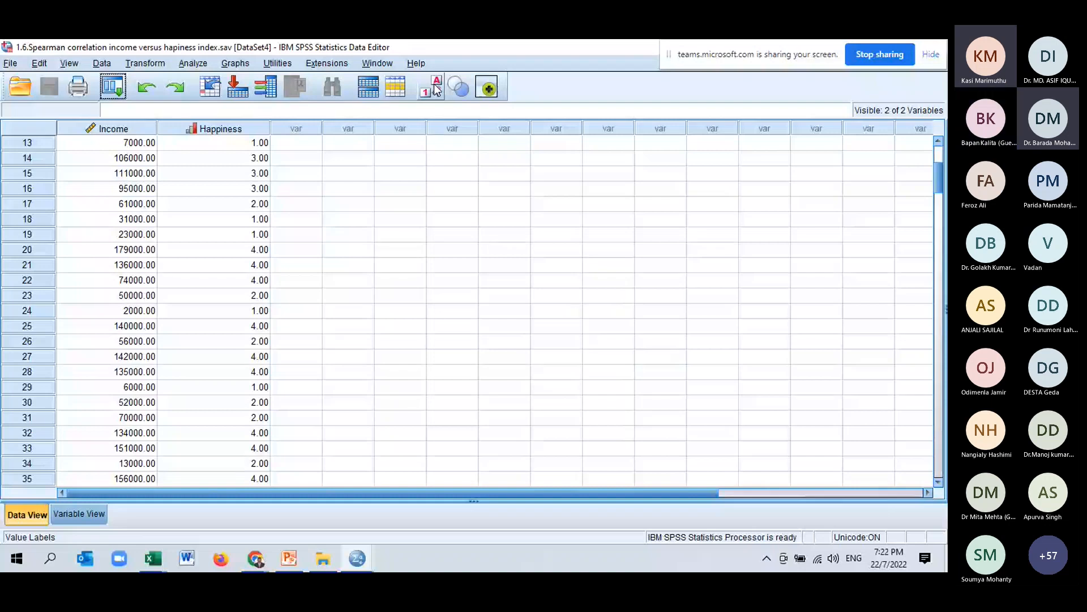
left_click(437, 90)
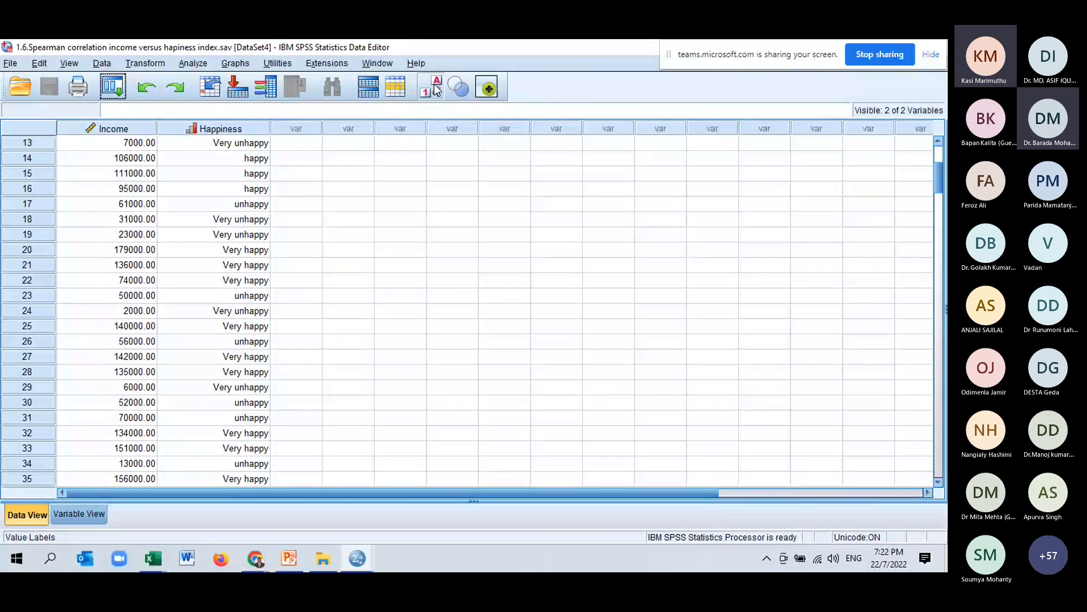
left_click(436, 88)
left_click(436, 88)
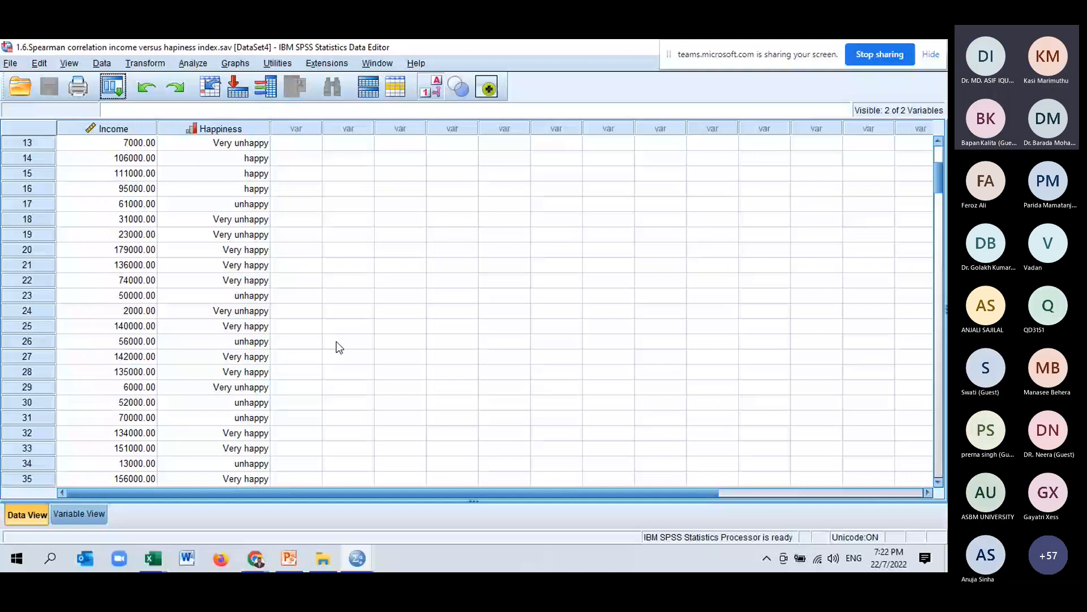
left_click(112, 129)
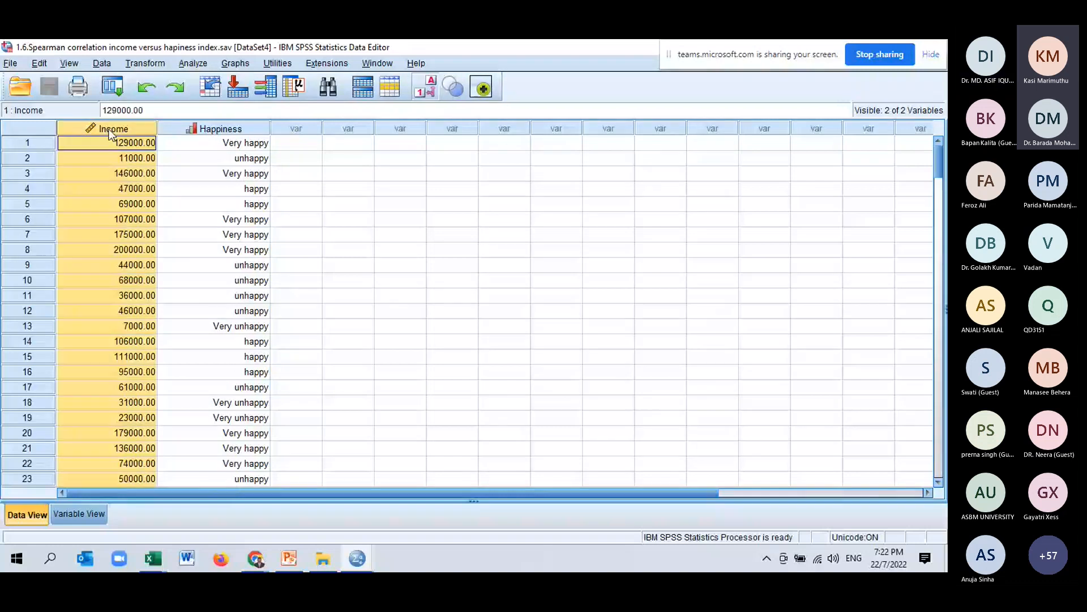
left_click(239, 129)
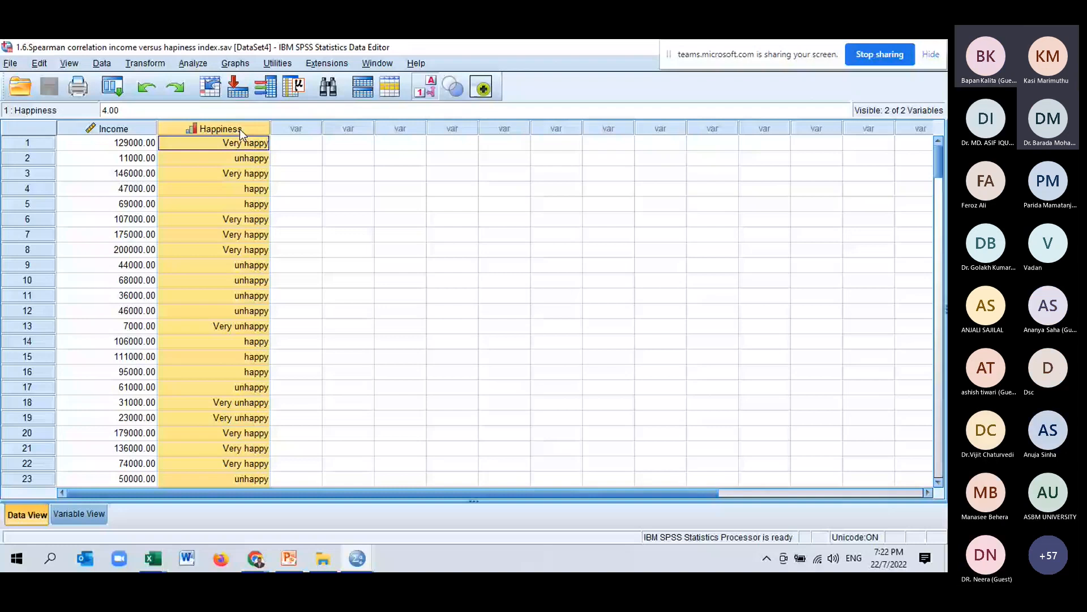
Open Bivariate Correlations and move Income and Happiness into the Variables list.
left_click(194, 63)
mouse_move(258, 211)
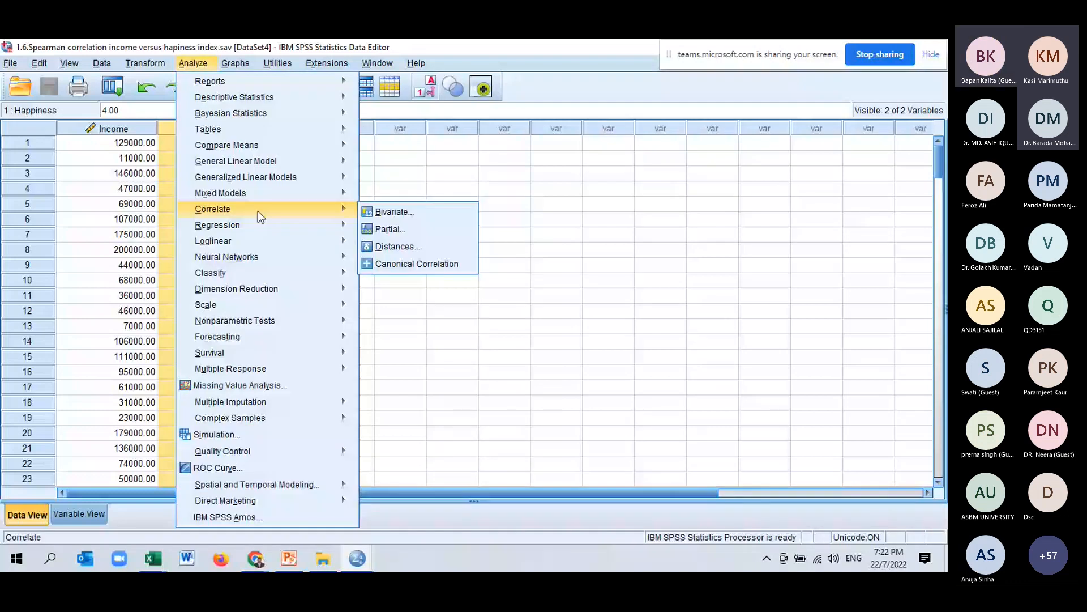
left_click(391, 212)
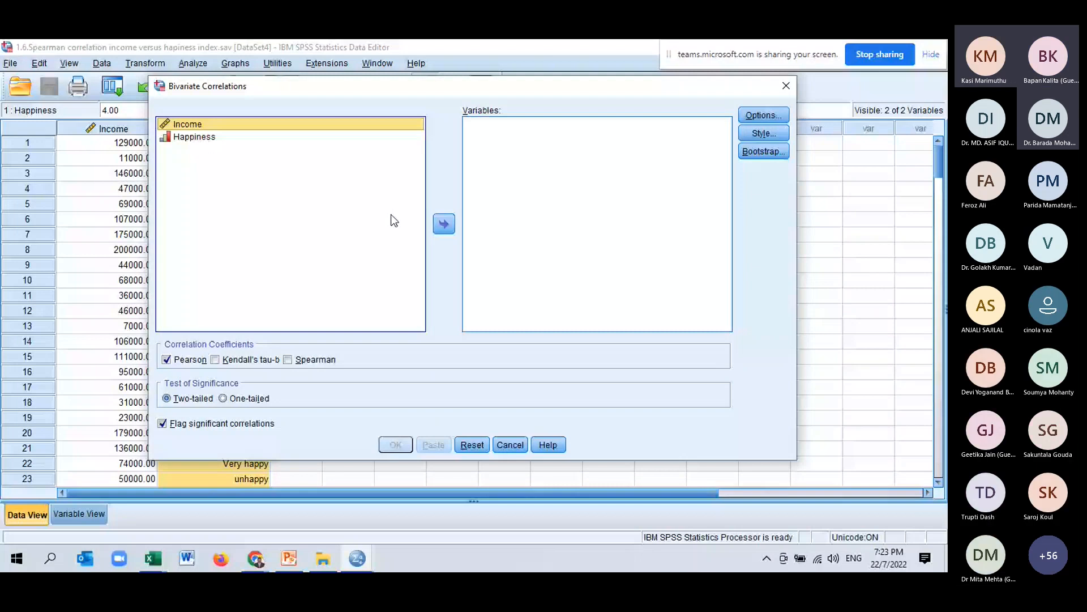
key("shift+Down")
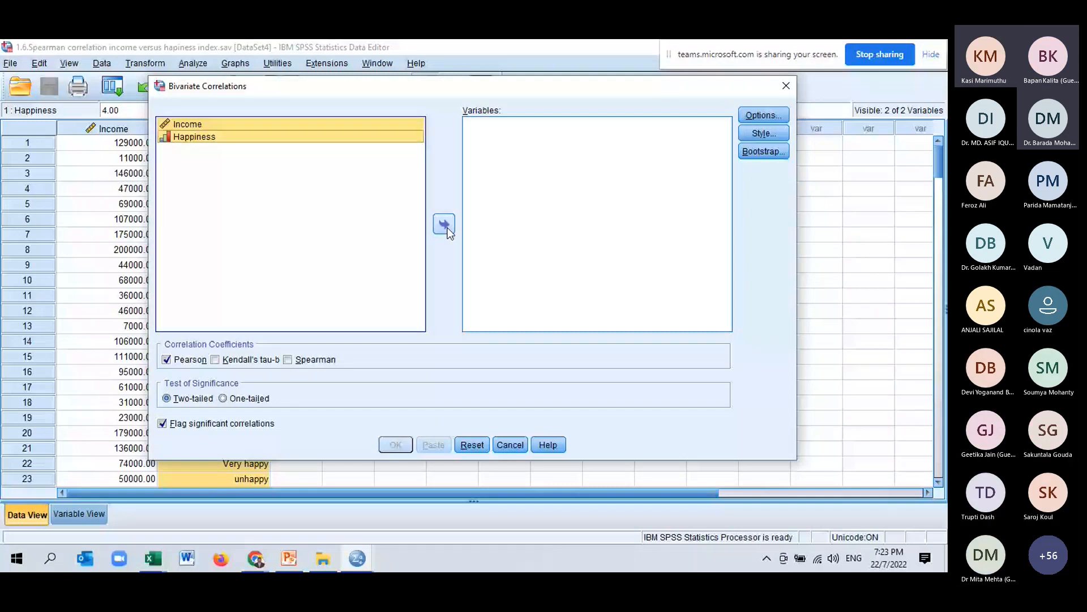
left_click(444, 225)
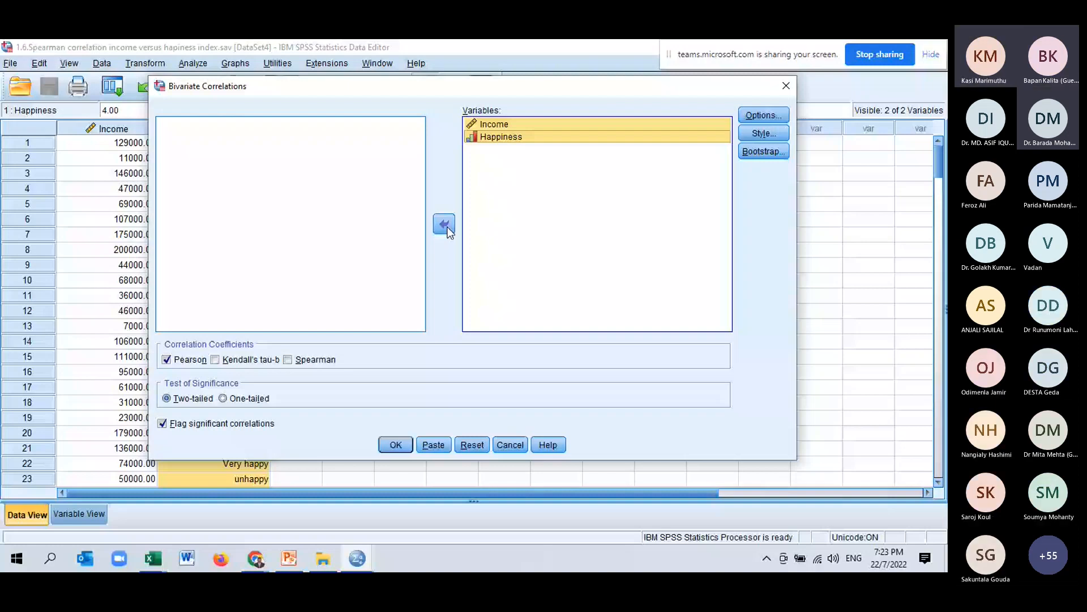
left_click(190, 359)
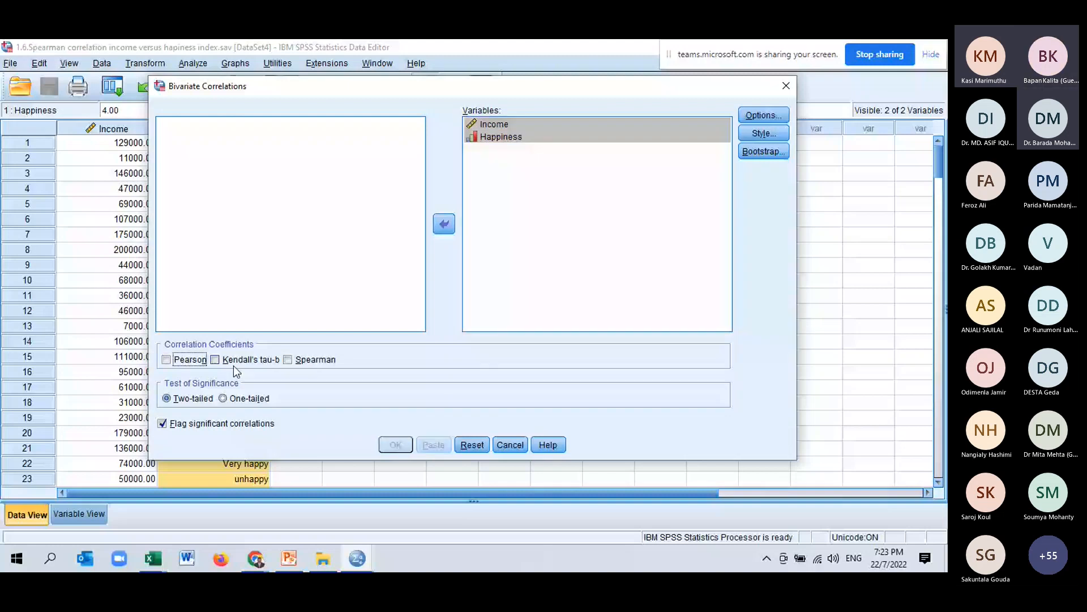
left_click(300, 359)
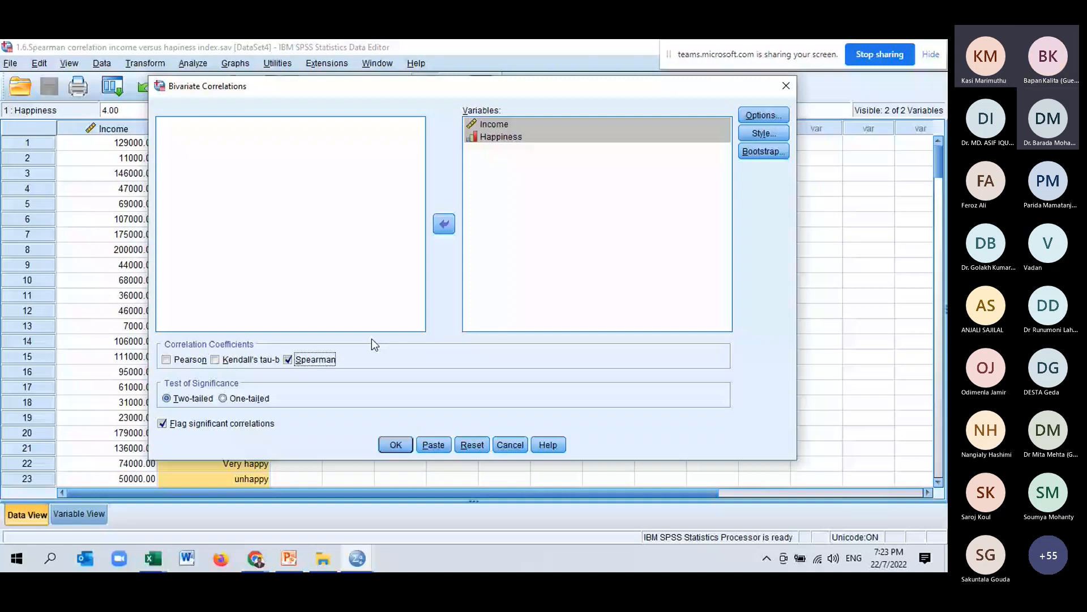
key("alt+o")
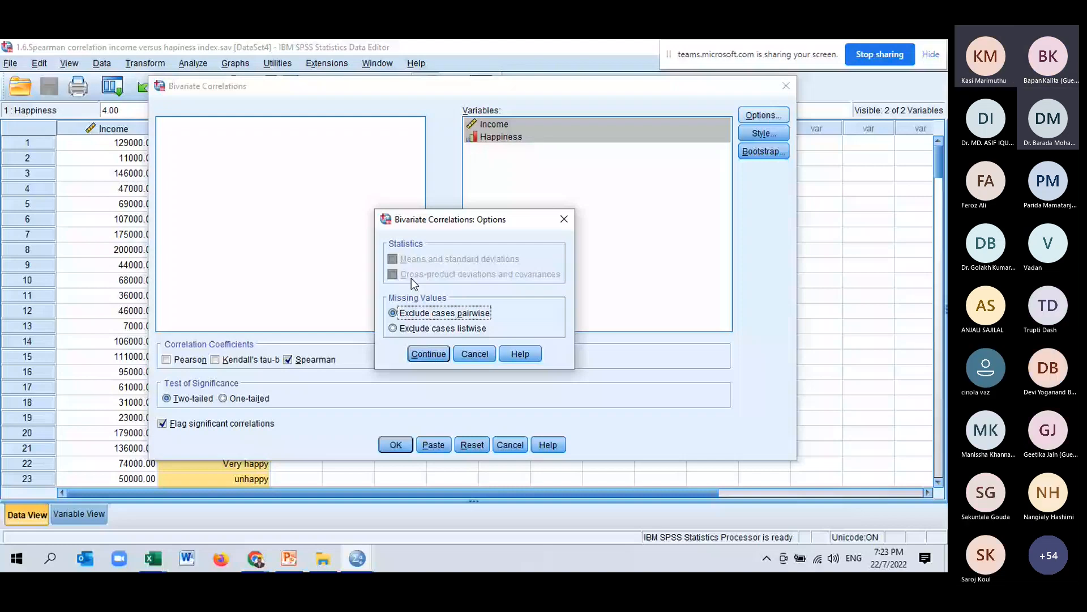
left_click_drag(465, 219, 534, 221)
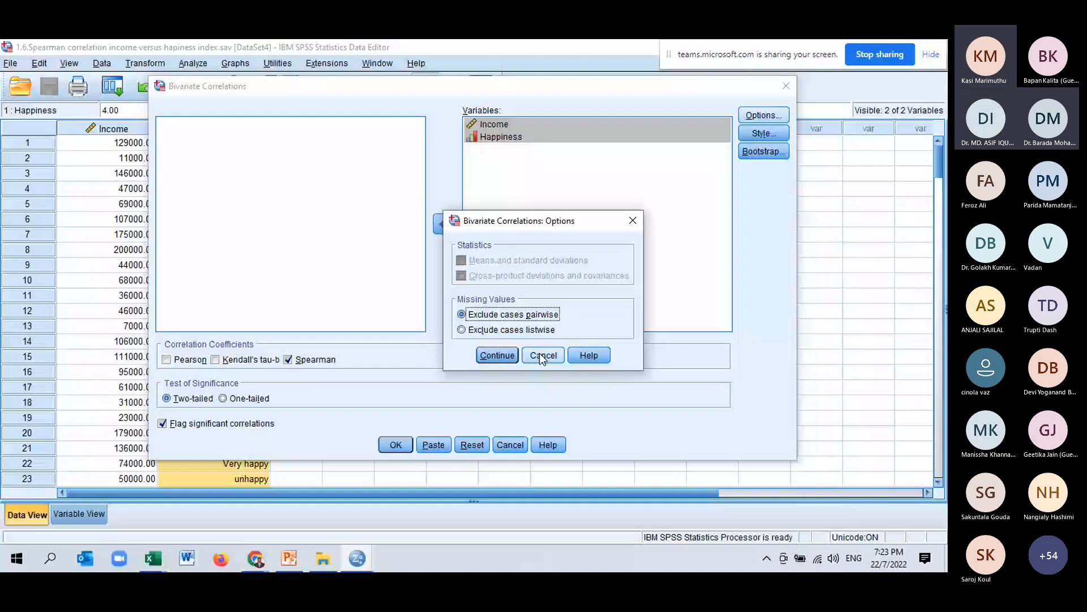
left_click(542, 355)
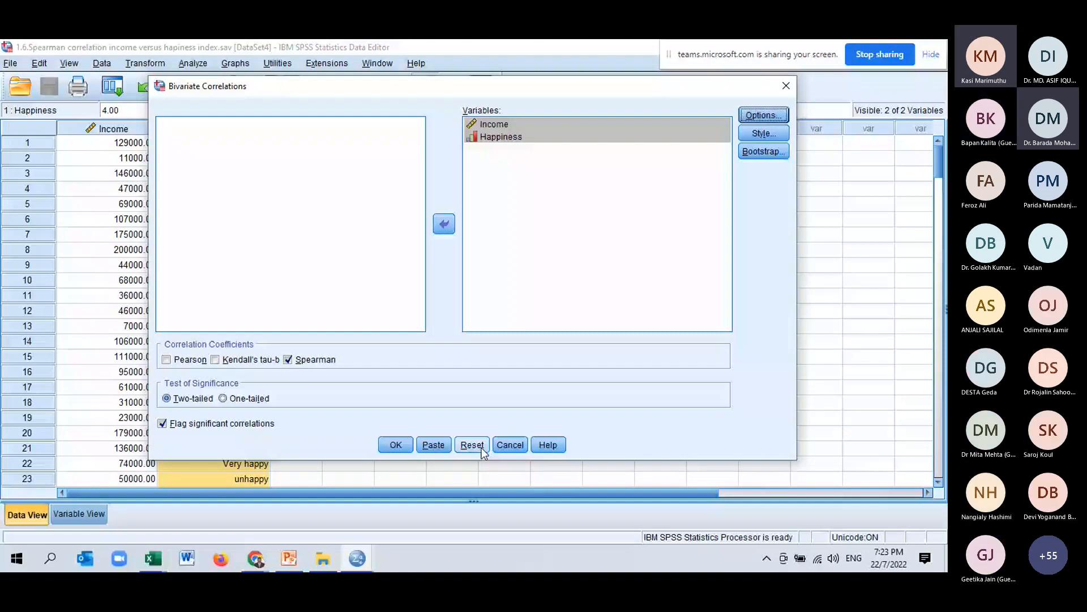
left_click(504, 447)
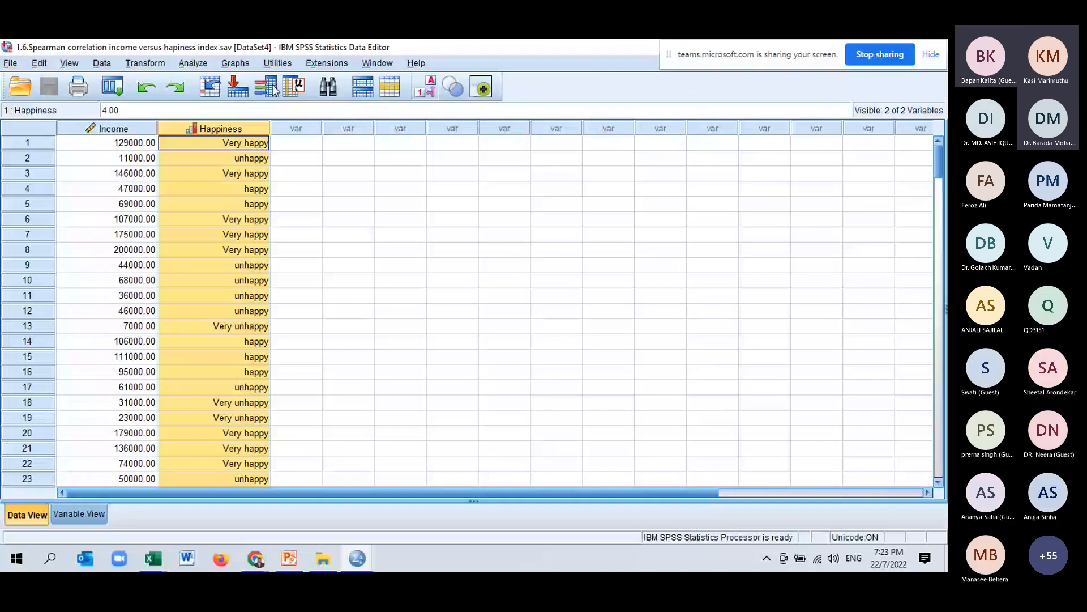
Run Bivariate Correlations on Income and Happiness with Kendall's tau-b and Spearman instead of Pearson, and review the output table.
left_click(192, 63)
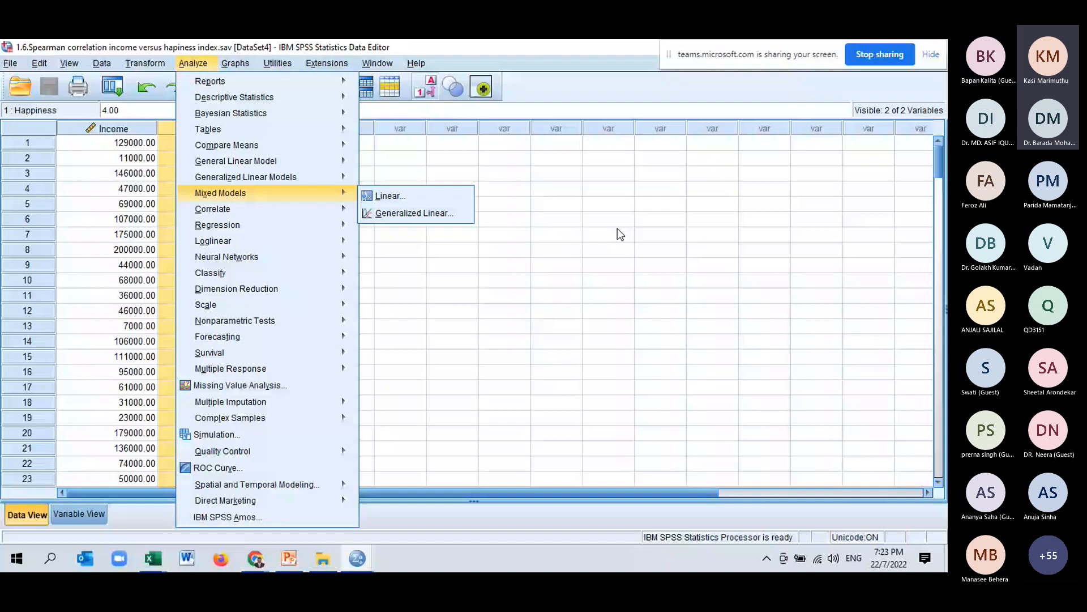
mouse_move(212, 208)
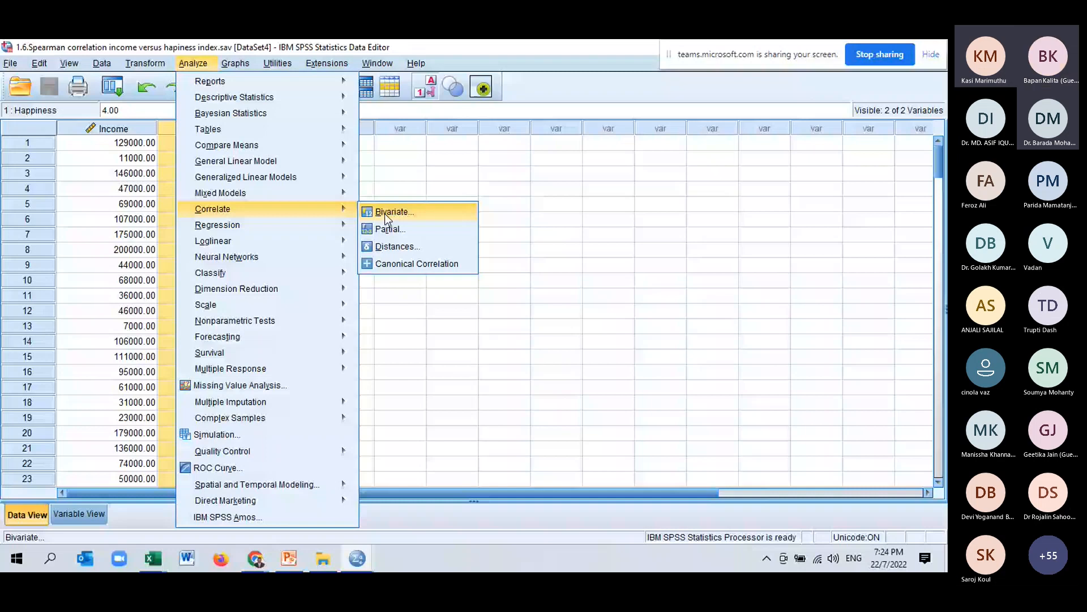
left_click(385, 213)
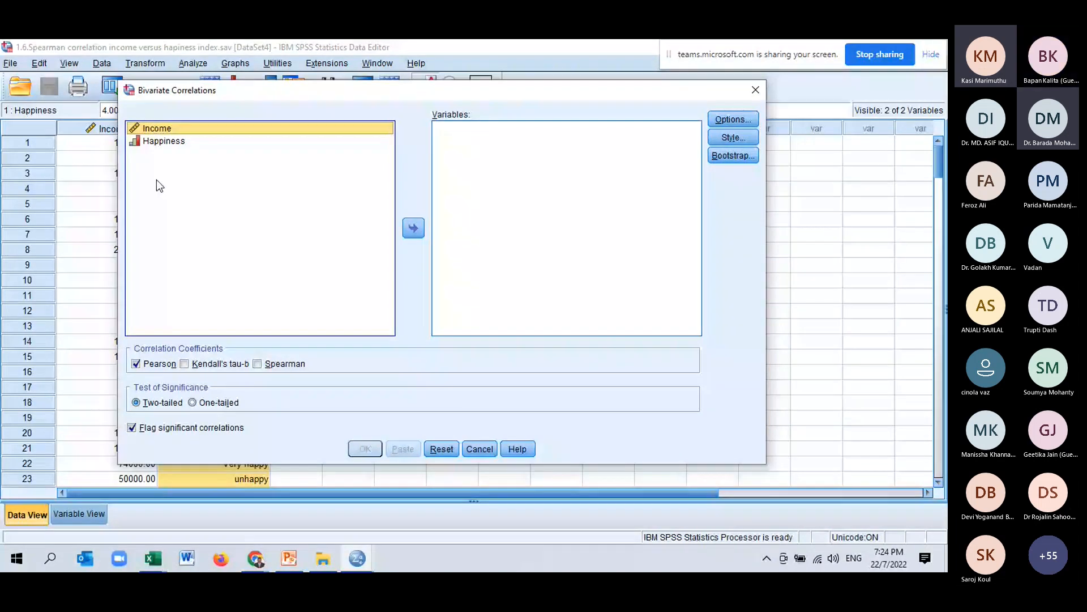
left_click(164, 141, "shift")
left_click(414, 227)
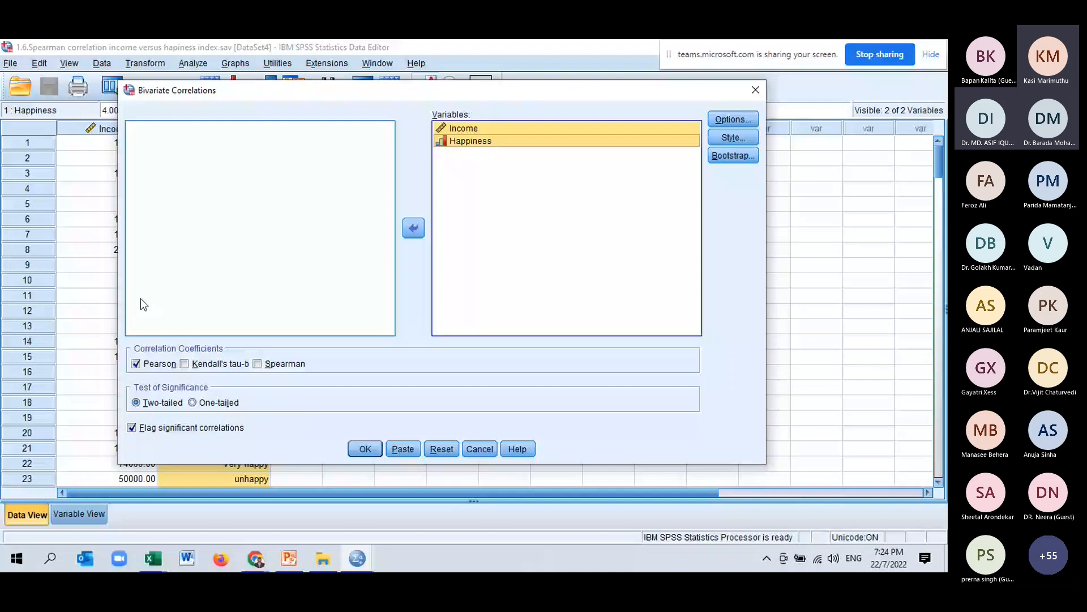
left_click(136, 363)
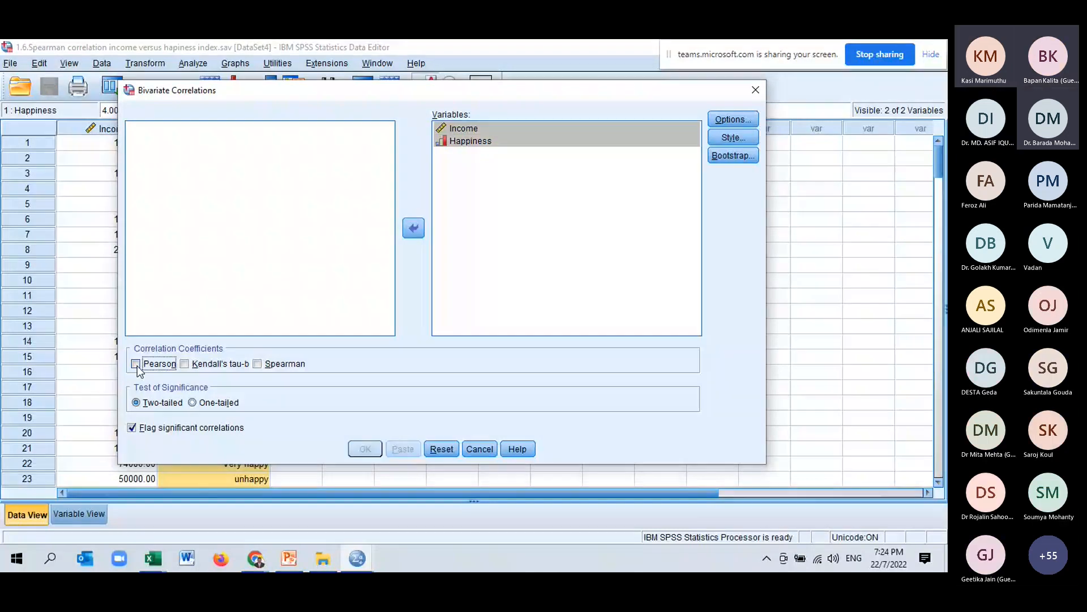
left_click(283, 364)
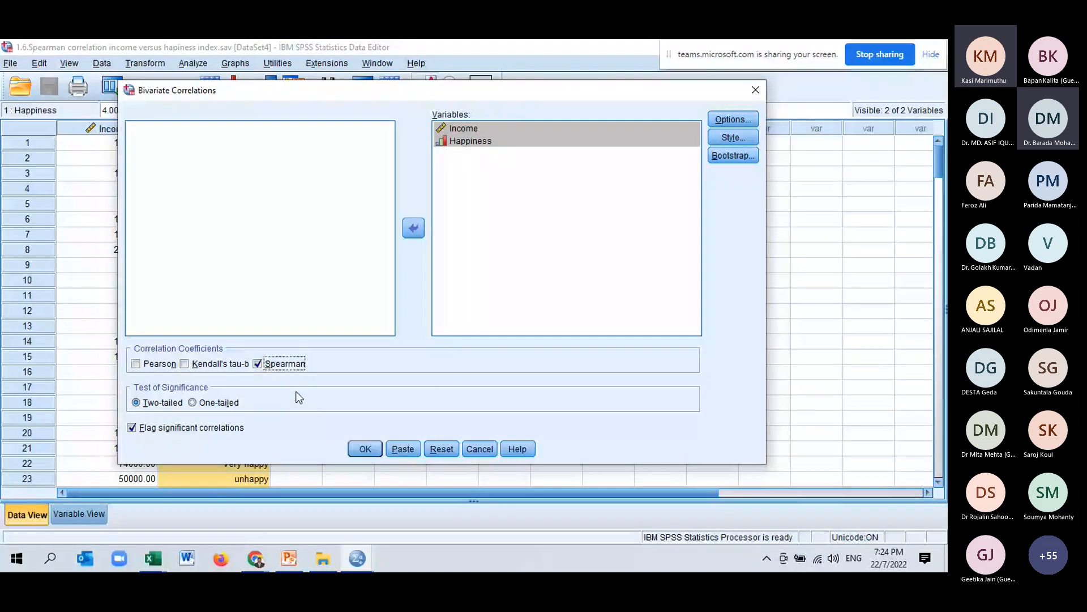
left_click(185, 364)
left_click(375, 449)
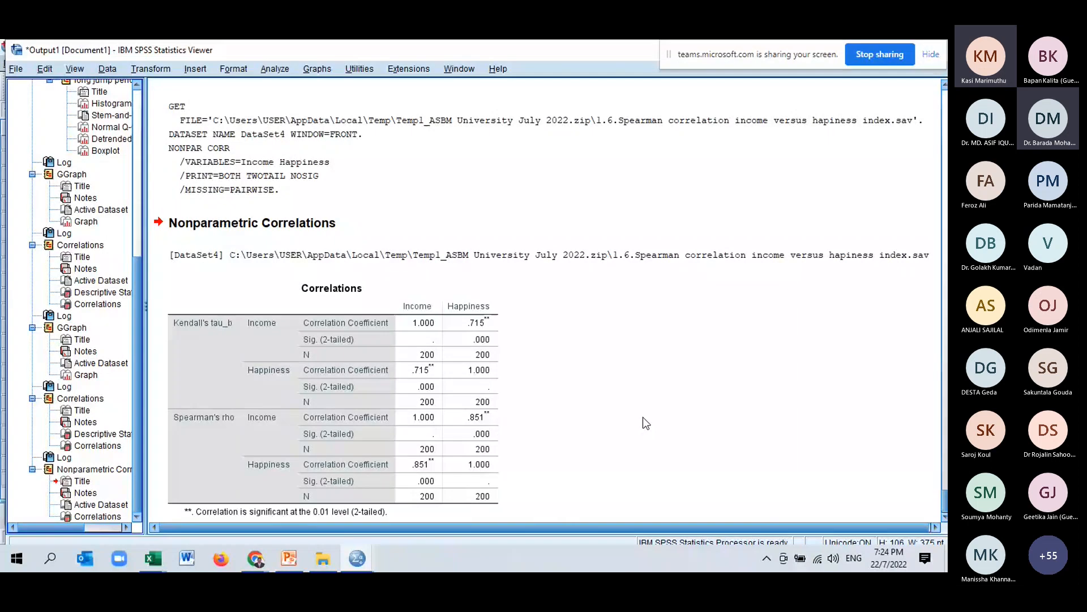
scroll(643, 417, "down", 1)
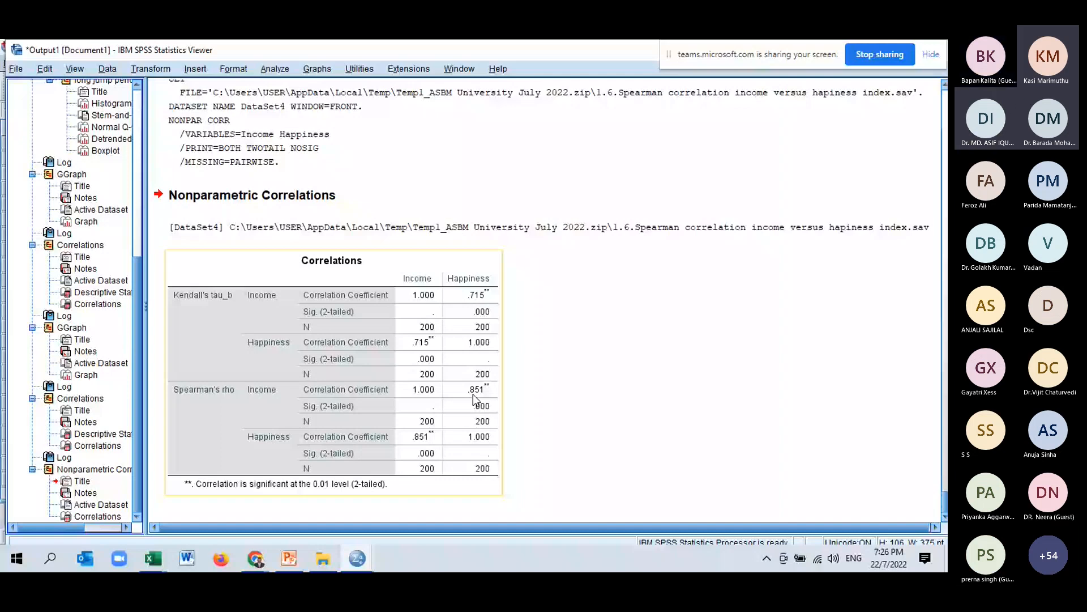
left_click(681, 400)
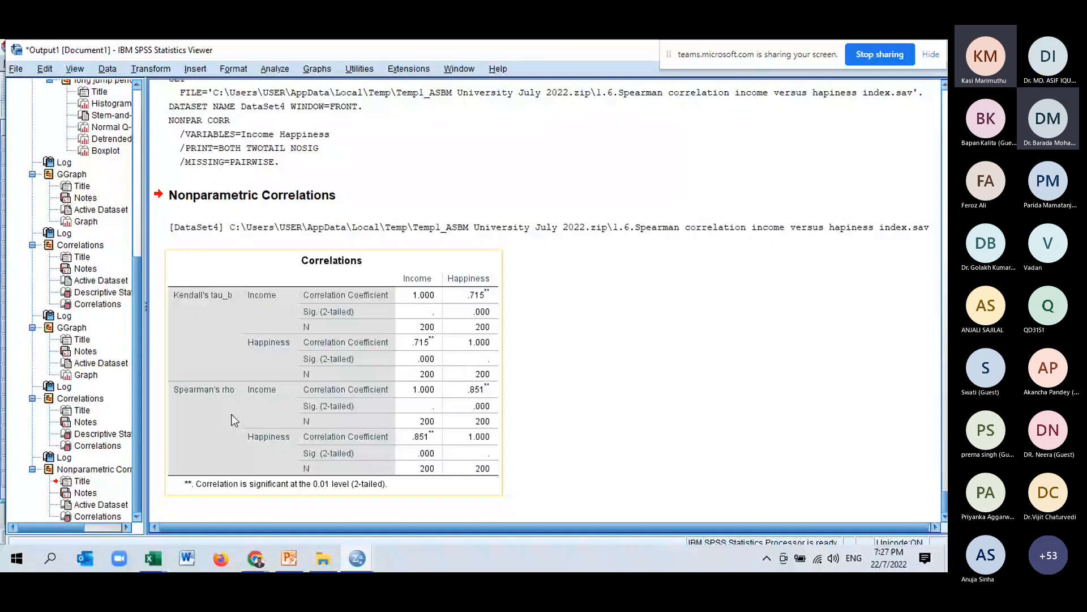
Open the data file "1.8.Kendalls correlation income and tax.sav" from the workshop folder.
key("alt+Tab")
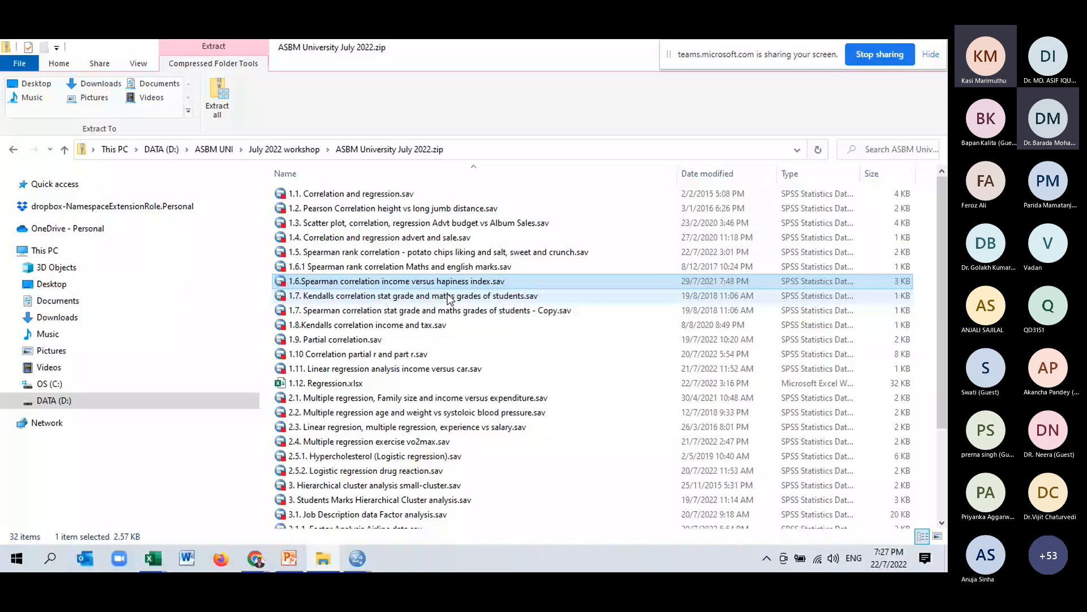
left_click(448, 297)
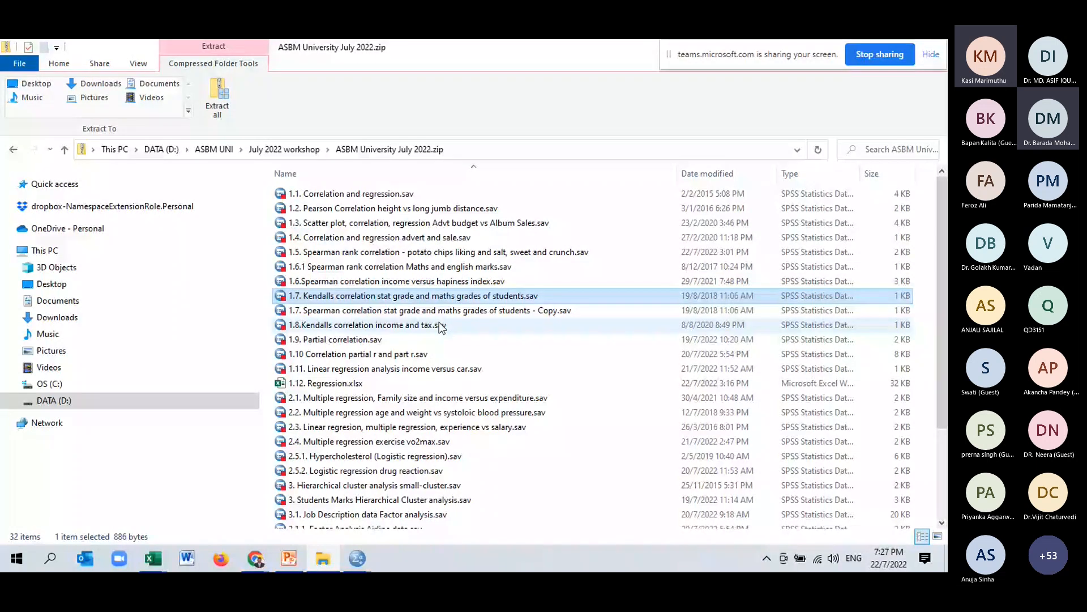
left_click(437, 324)
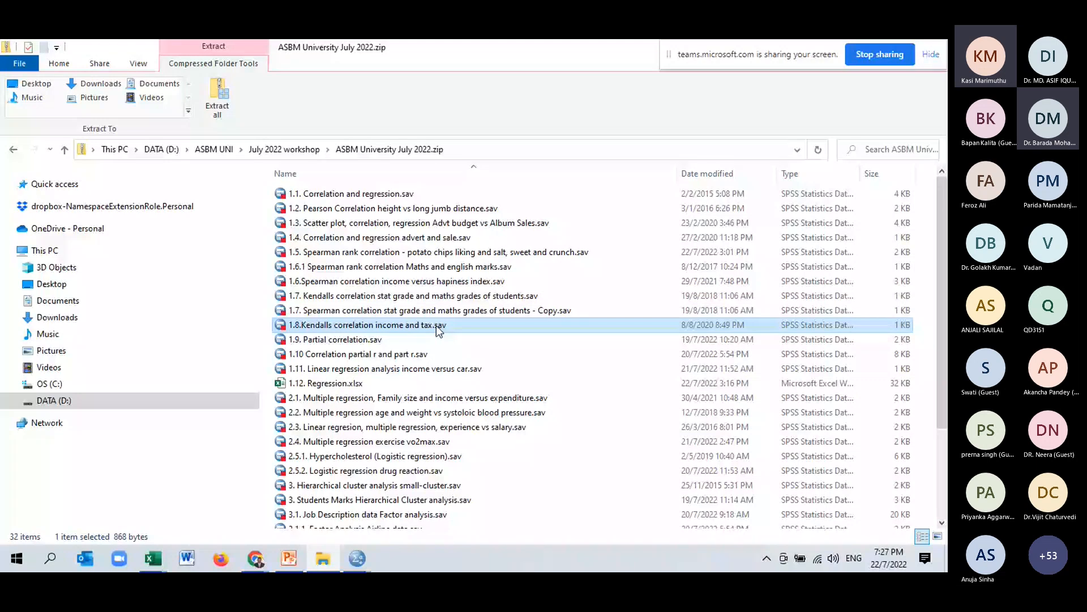
double_click(436, 325)
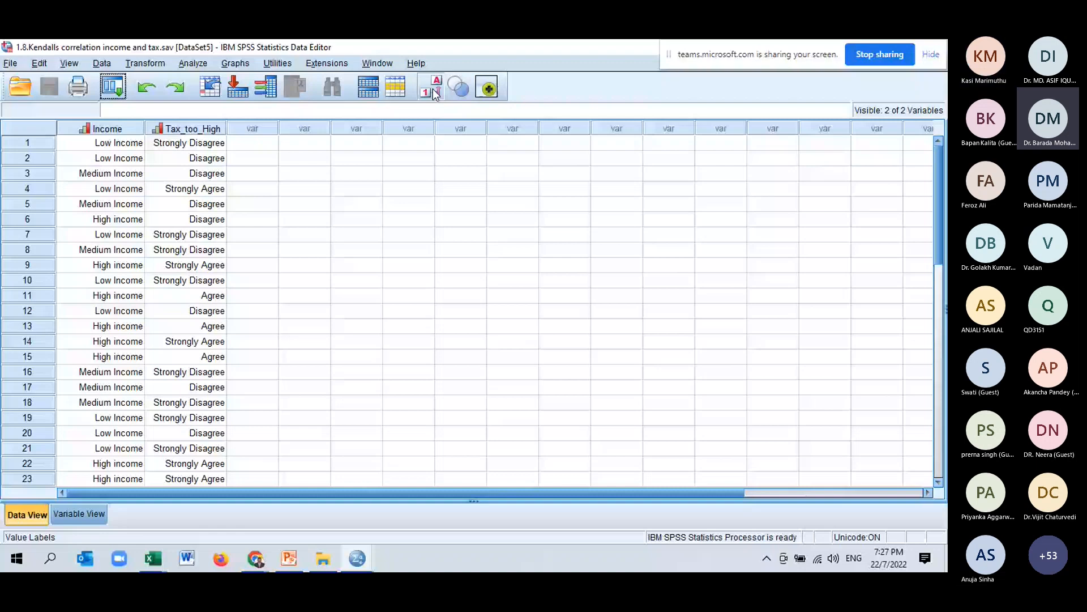
Turn value labels off and scroll through the Income and Tax_too_High data.
scroll(380, 242, "down", 1)
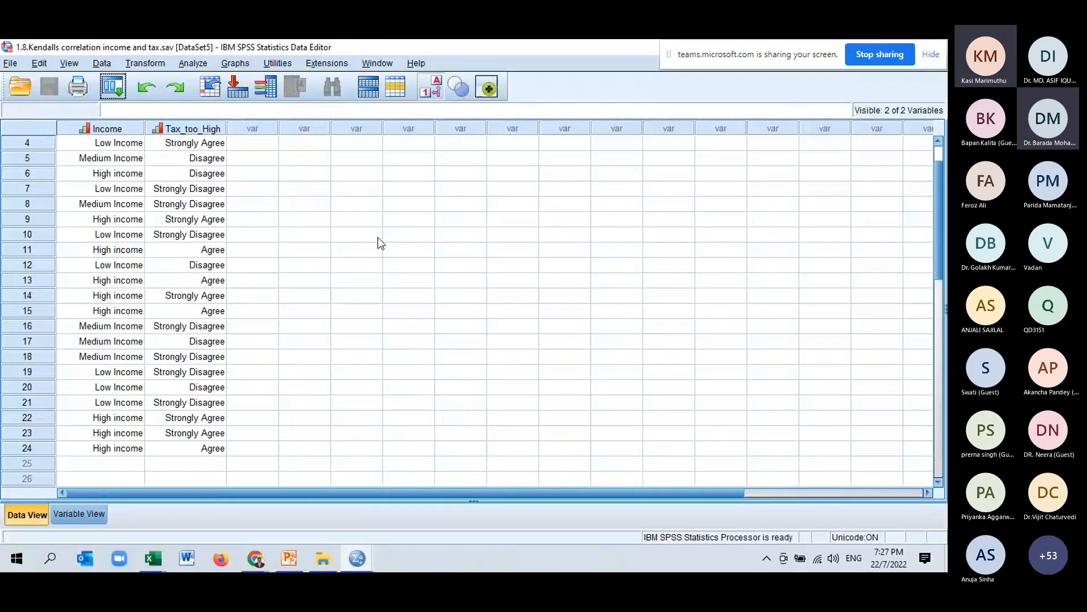
scroll(378, 243, "up", 1)
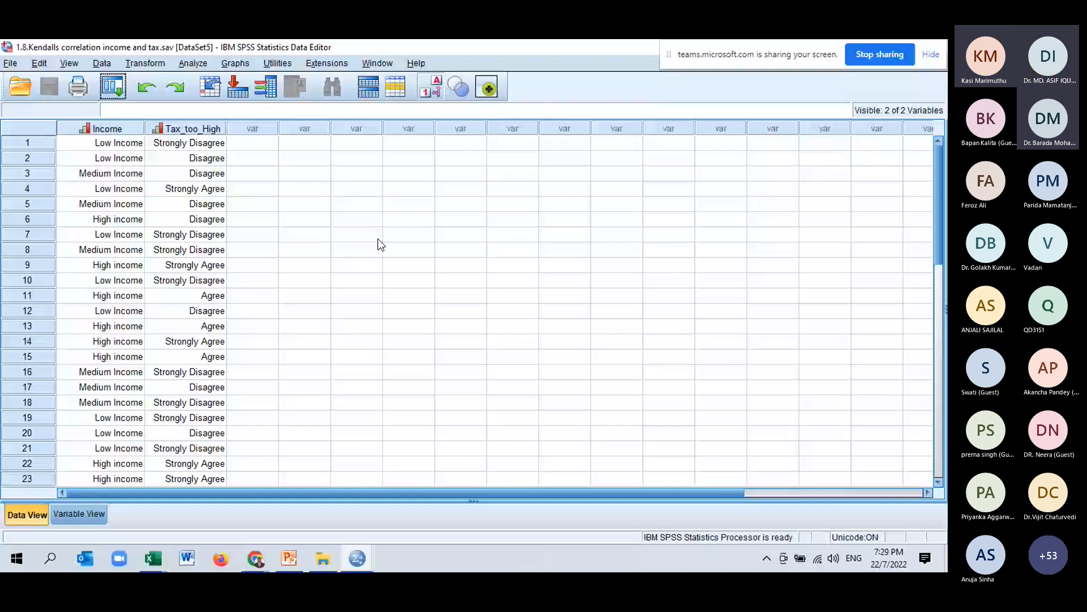
left_click(439, 90)
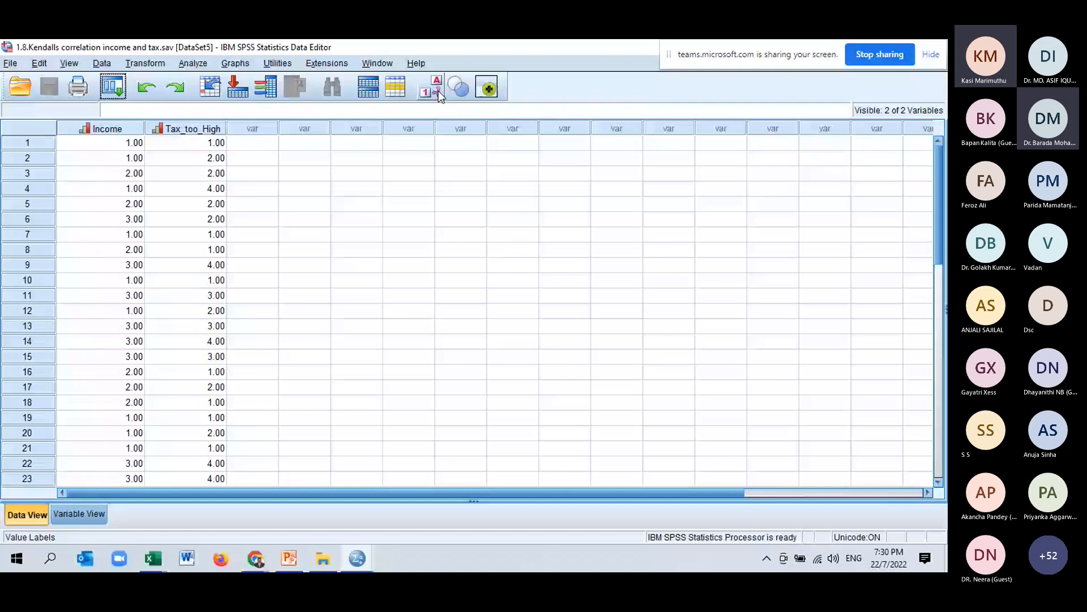
scroll(317, 188, "down", 6)
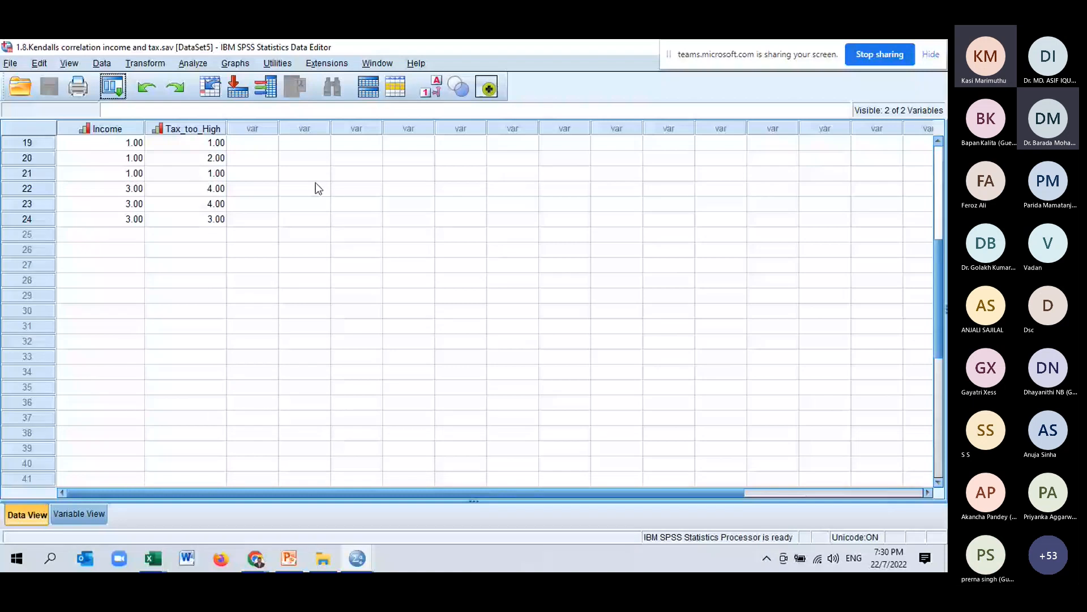
scroll(316, 183, "up", 6)
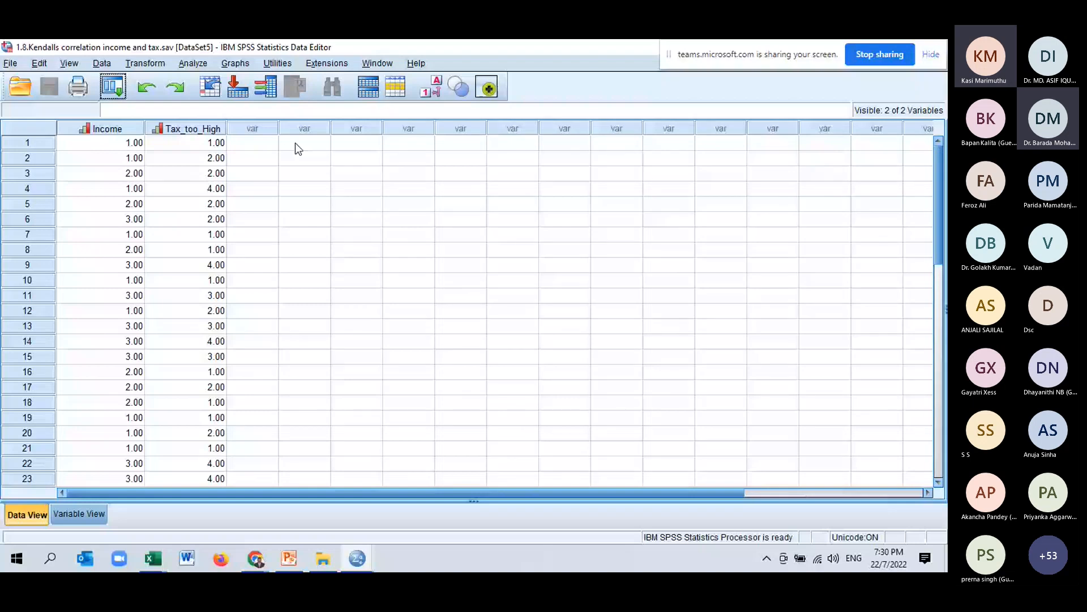
Inspect the value labels of Income and Tax_too_High in Variable View and return to Data View.
key("ctrl+t")
left_click(404, 124)
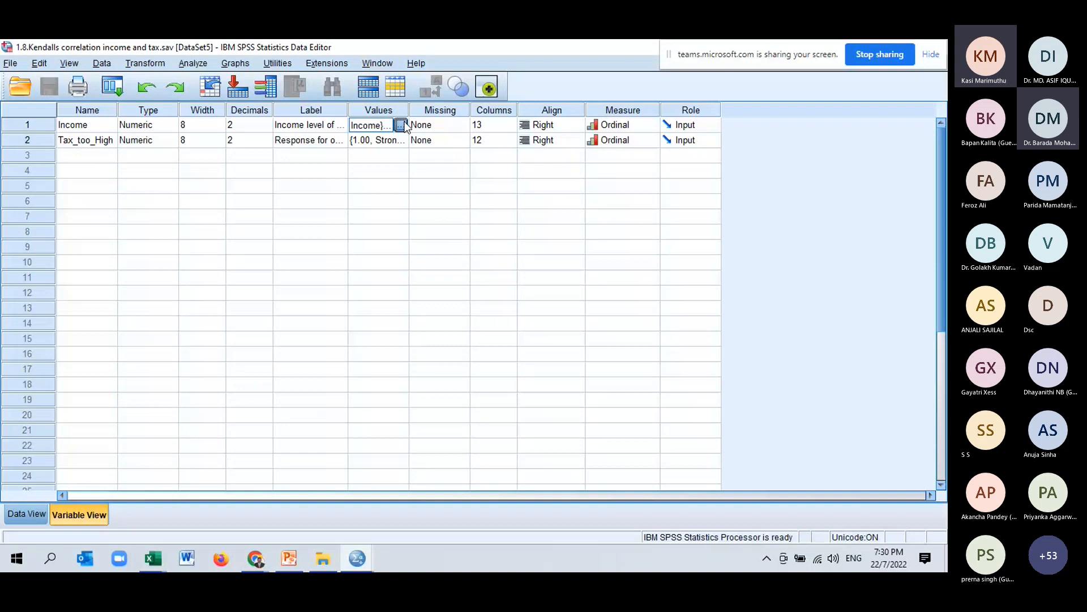
left_click(400, 124)
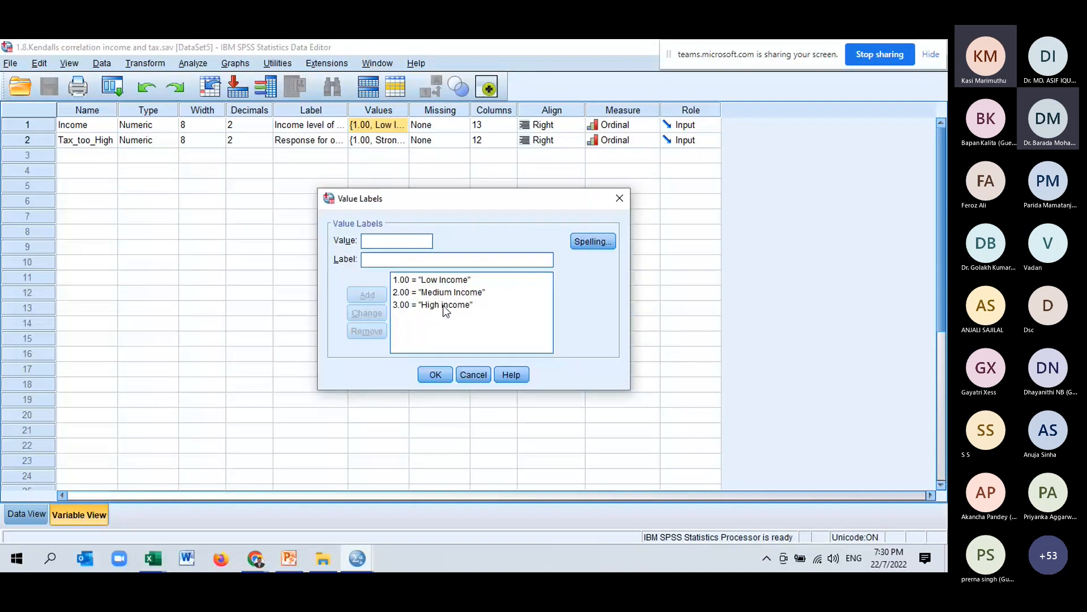
left_click(435, 375)
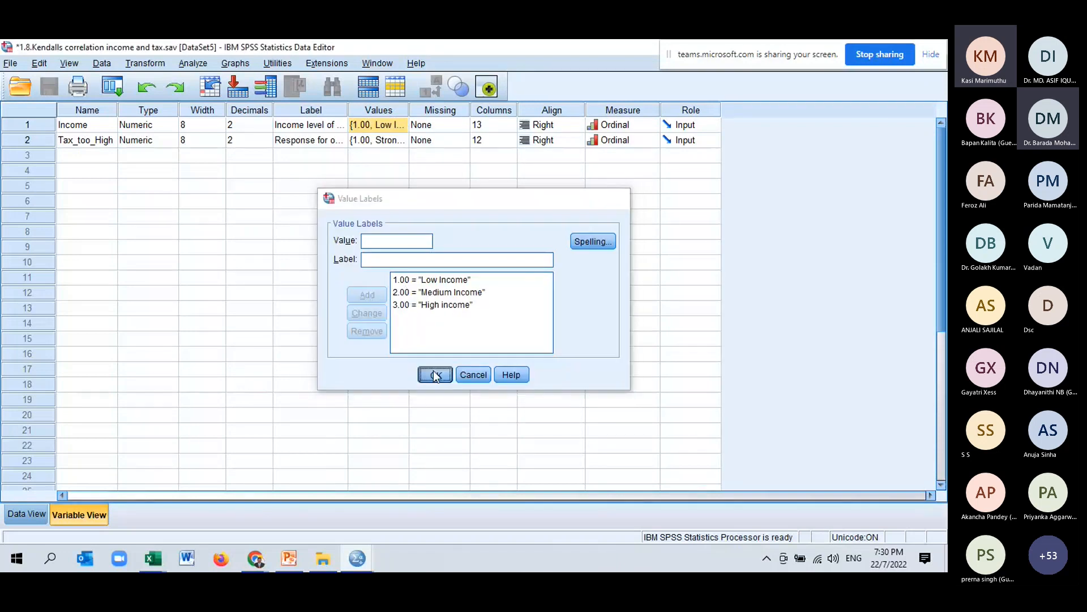
left_click(387, 141)
left_click(400, 140)
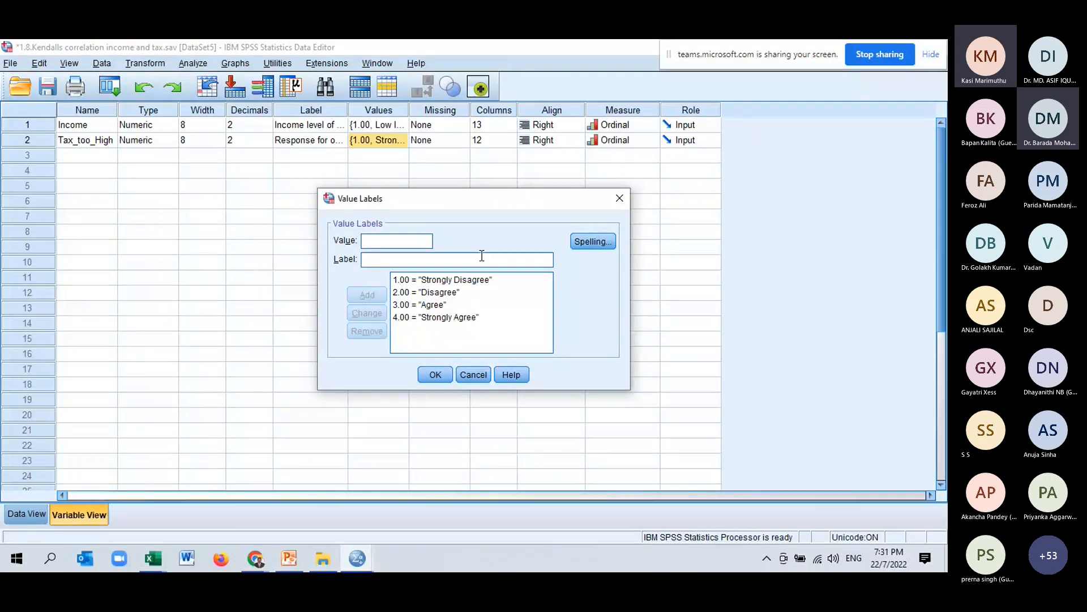
left_click(473, 374)
left_click(27, 514)
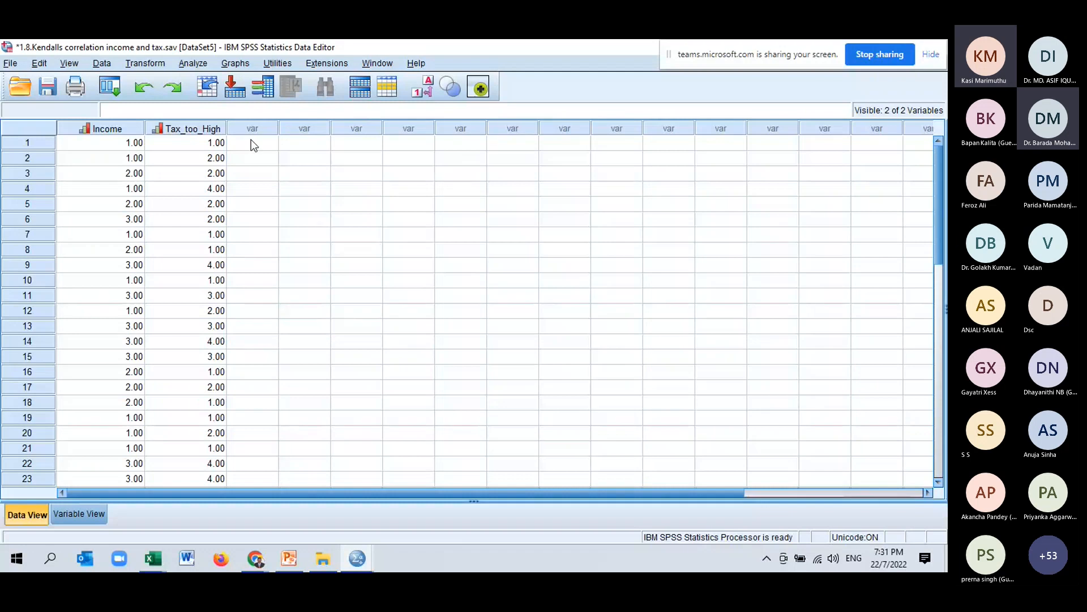
left_click(201, 65)
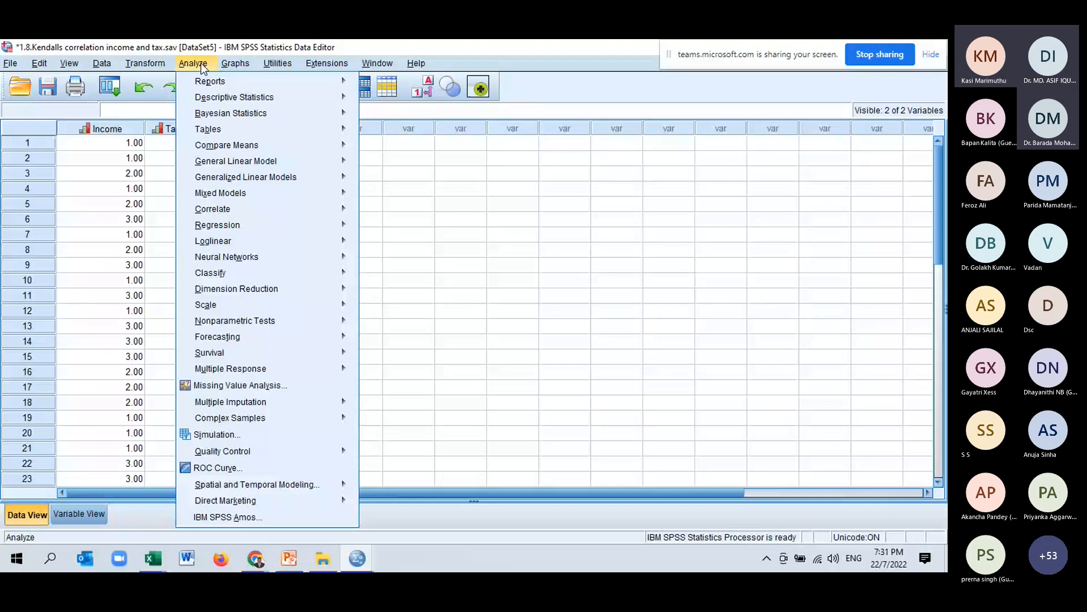
left_click(604, 327)
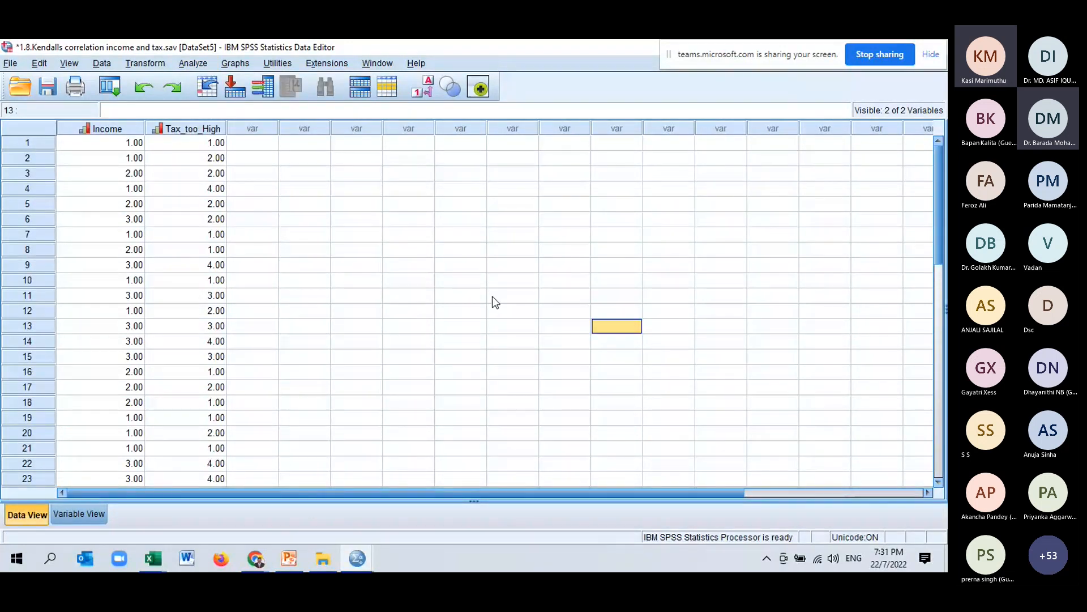
scroll(492, 294, "down", 2)
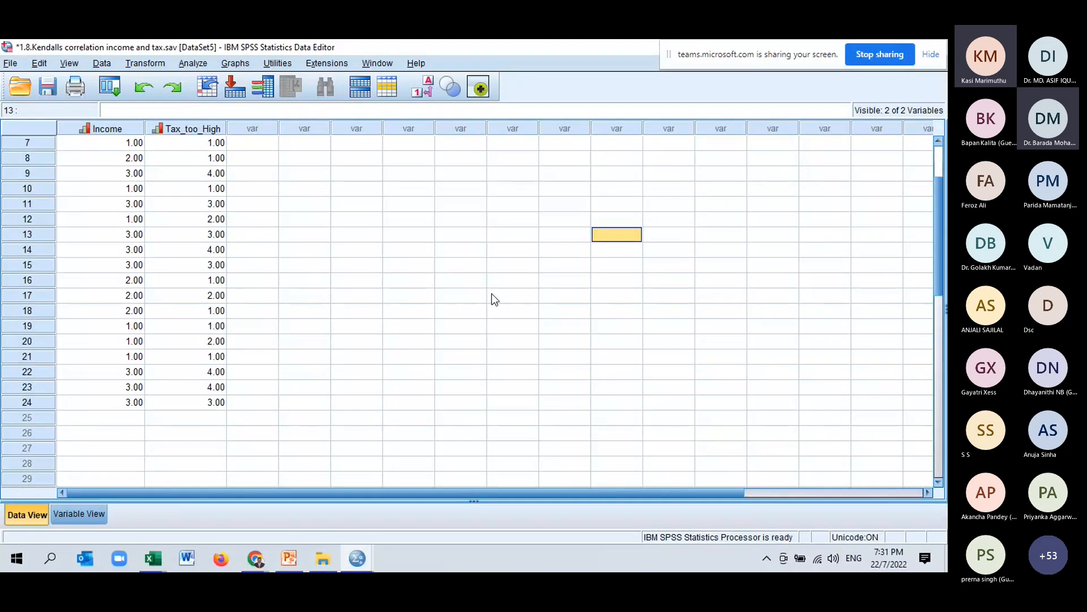
scroll(498, 298, "up", 2)
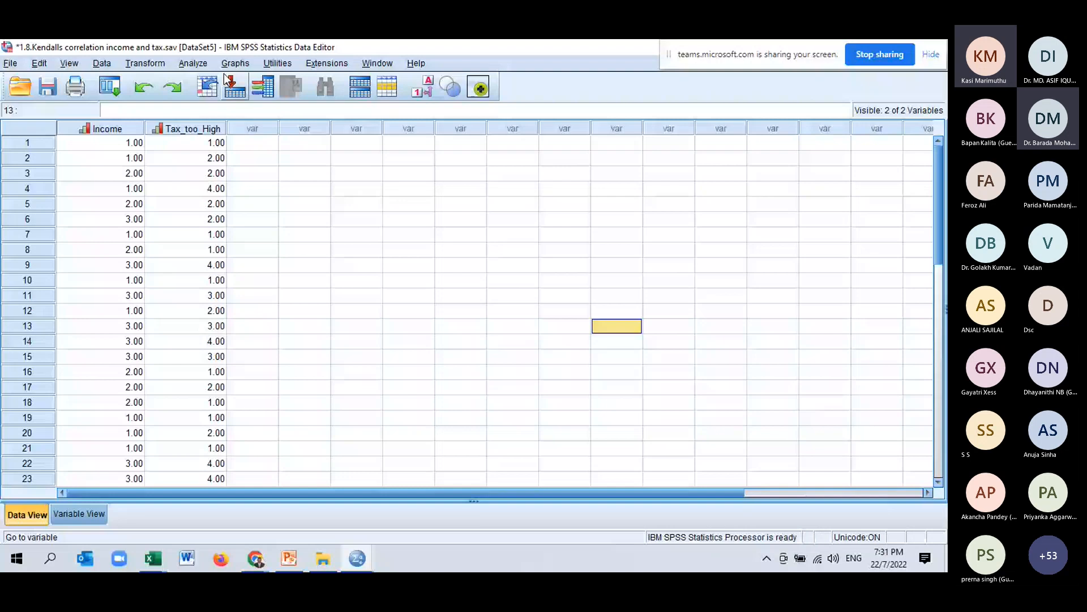
Run Frequencies on Income and Tax_too_High with bar charts.
left_click(193, 63)
mouse_move(243, 99)
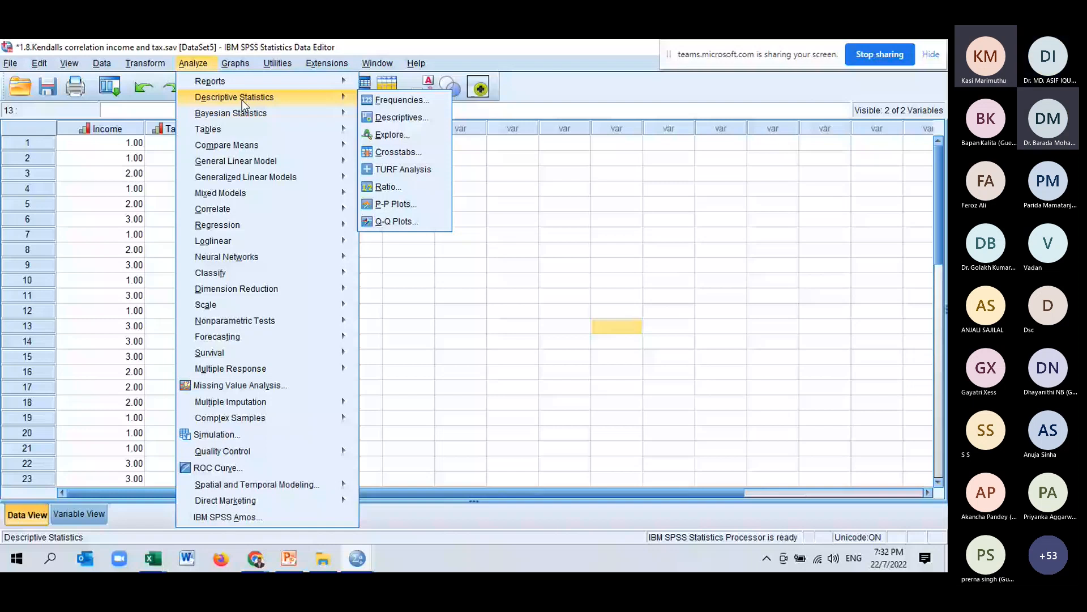
left_click(399, 100)
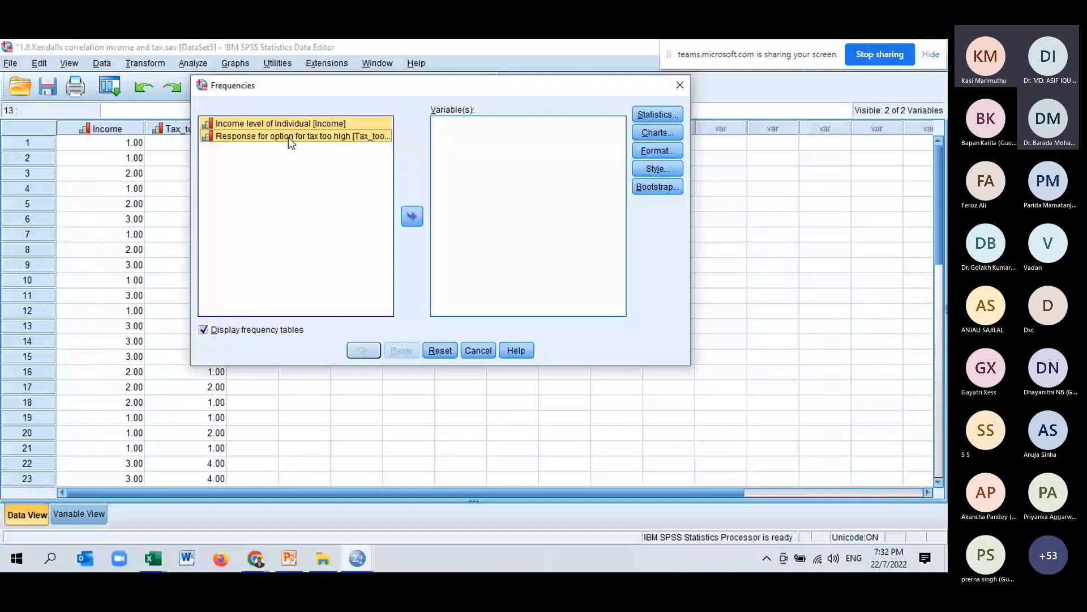
left_click(412, 217)
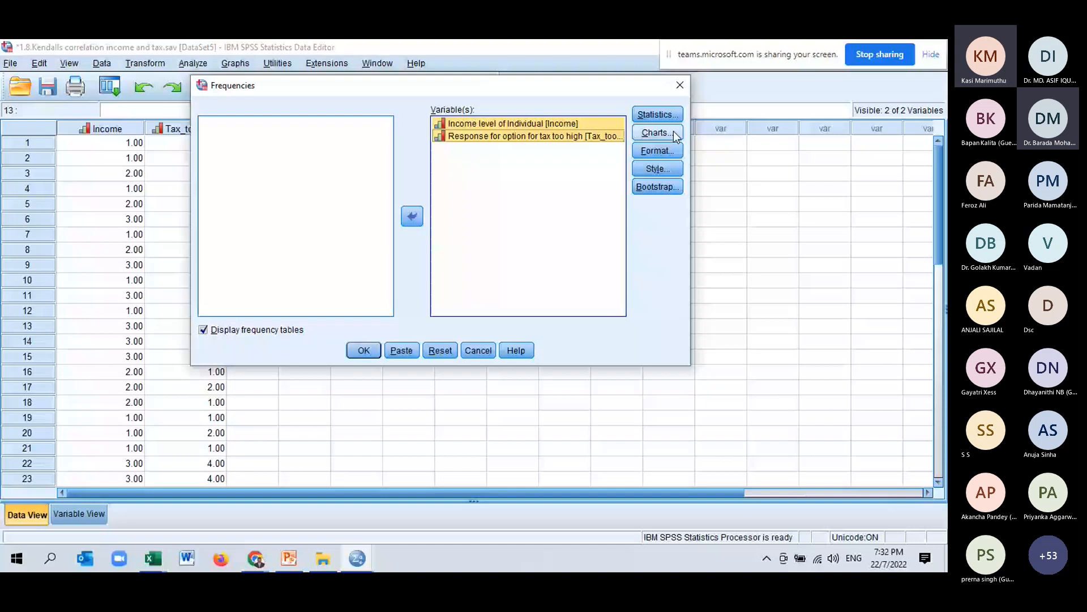
left_click(673, 132)
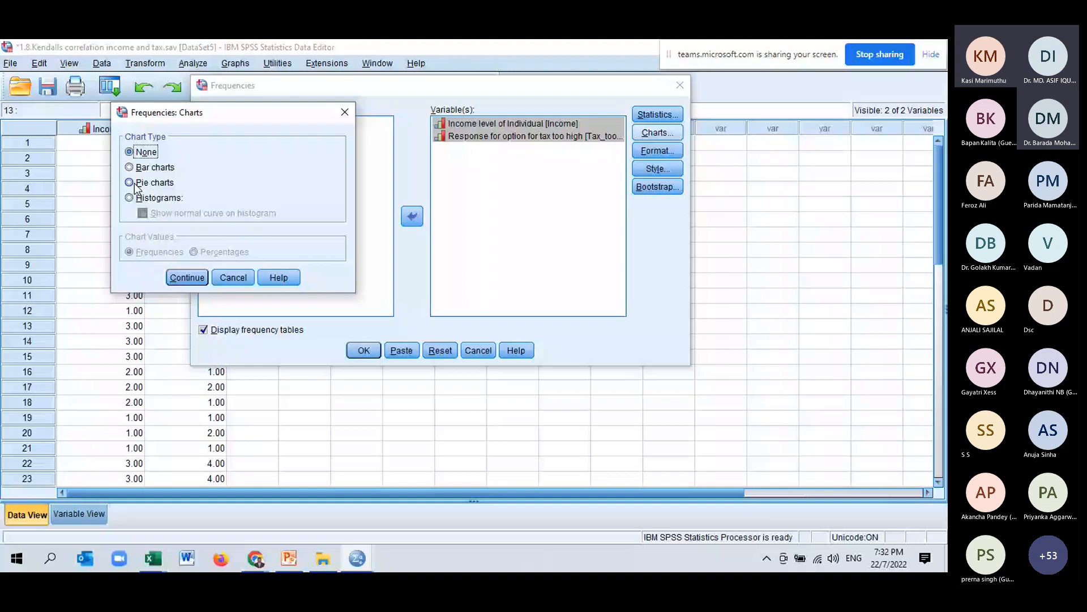
left_click(187, 278)
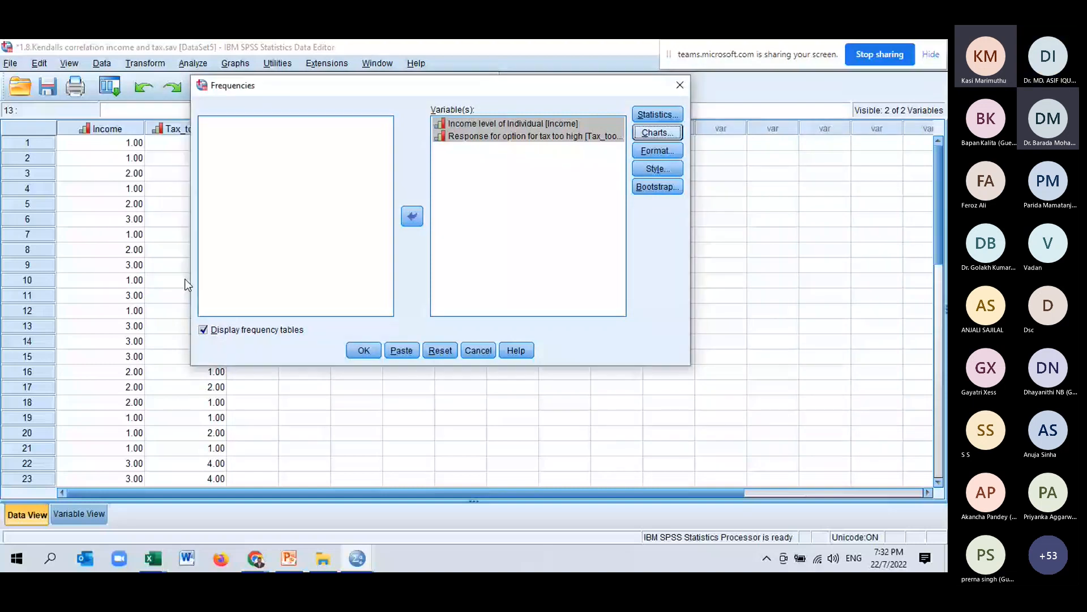
left_click(372, 354)
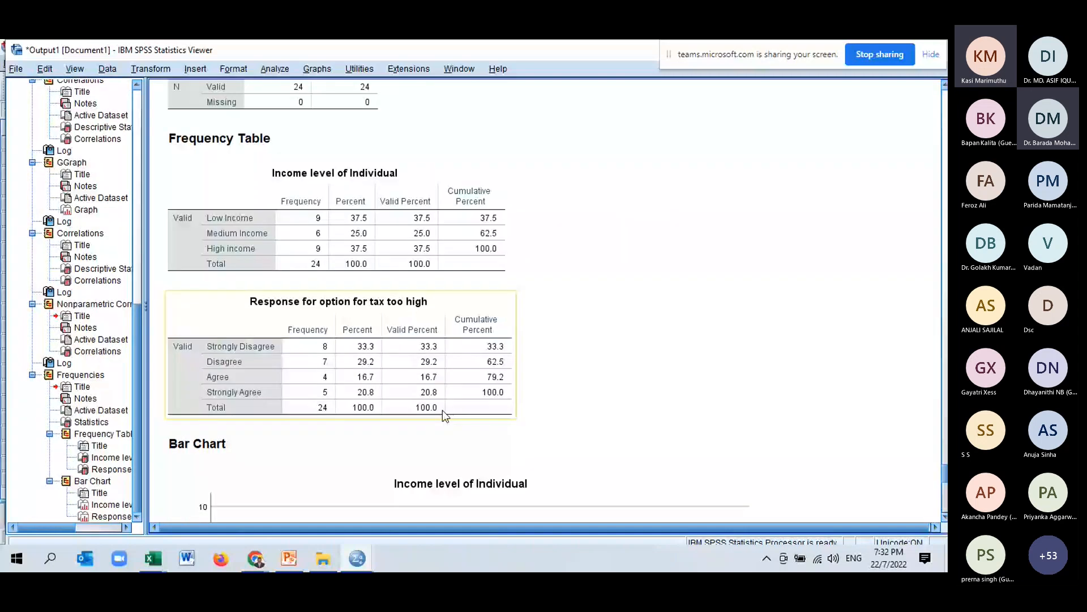
Examine the frequency tables for Income and Tax_too_High in the output.
left_click(284, 251)
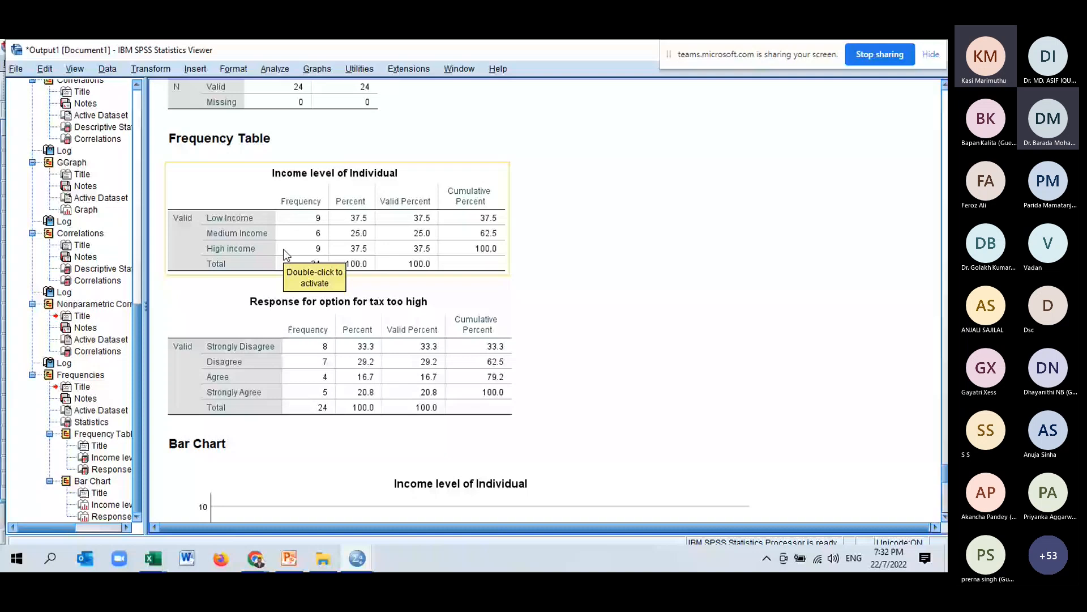
left_click(323, 283)
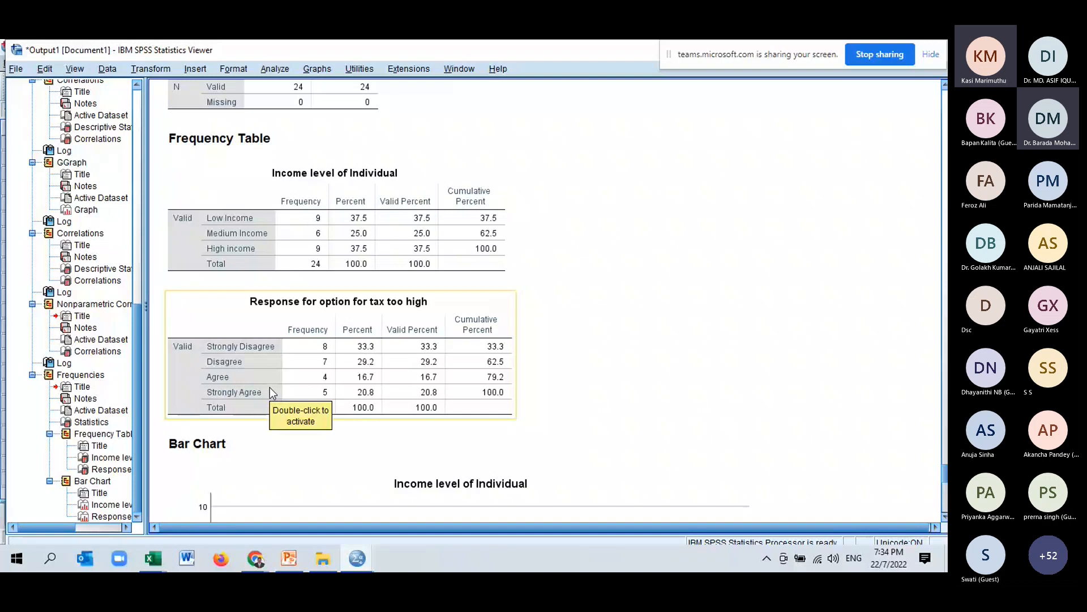
left_click(356, 148)
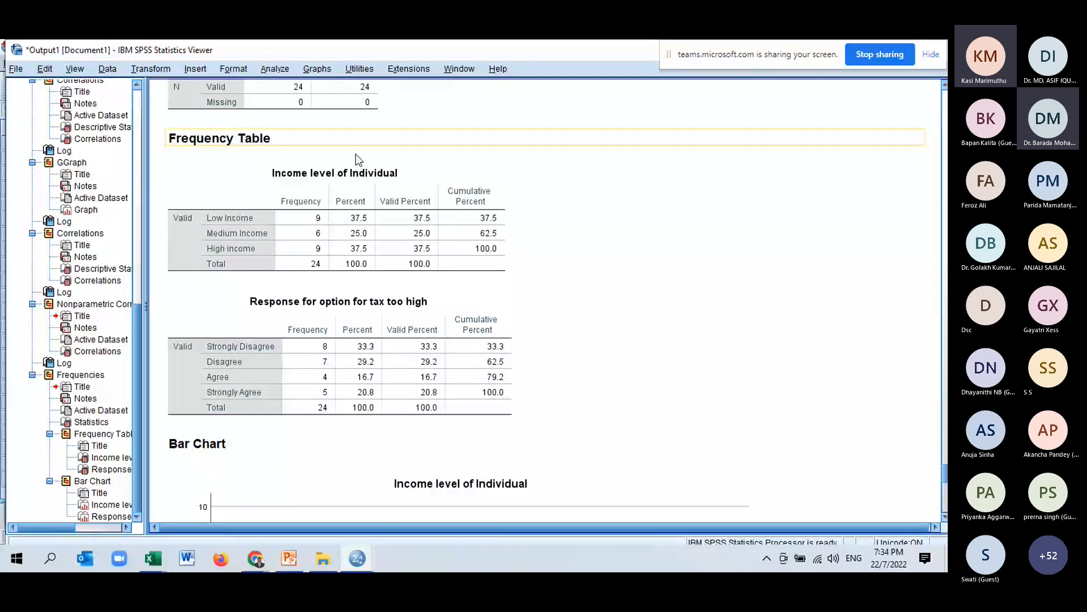
left_click(319, 306)
left_click(352, 255)
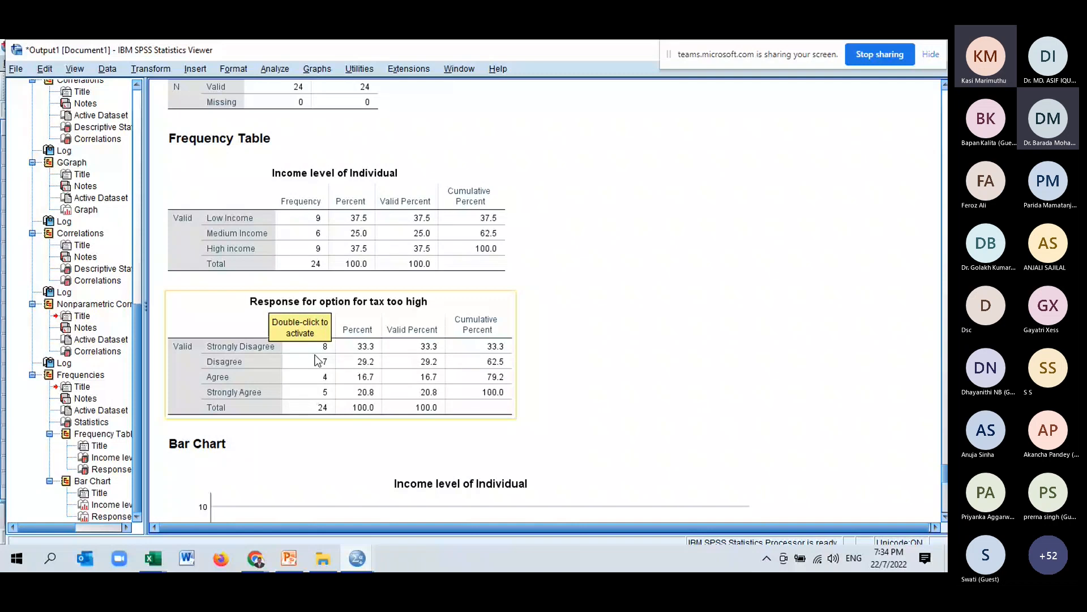
scroll(471, 364, "down", 5)
scroll(470, 359, "up", 1)
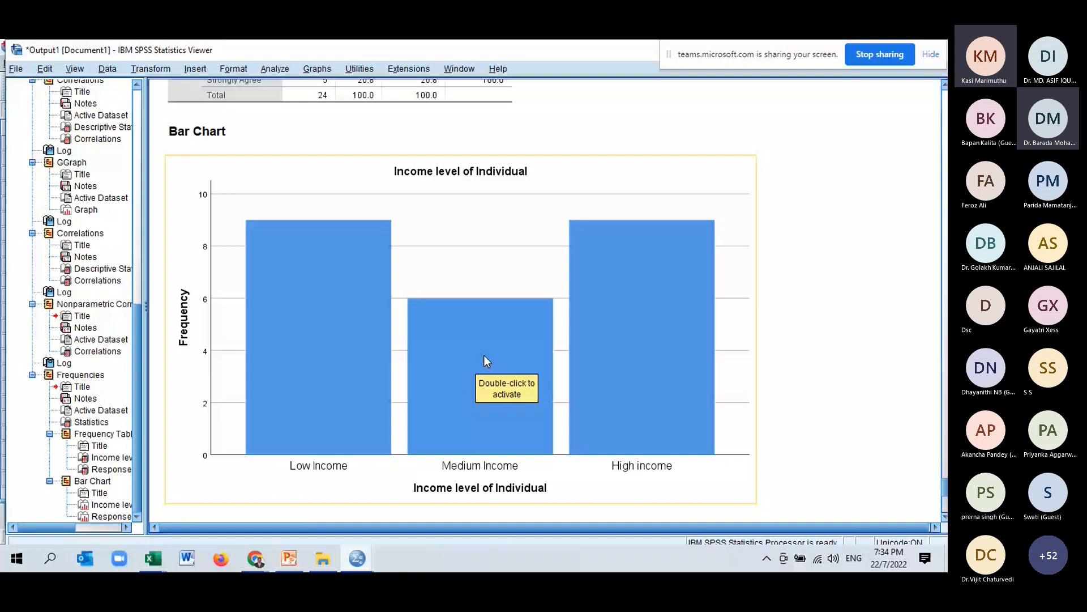
Open the Income level bar chart in Chart Editor and delete its title.
double_click(484, 355)
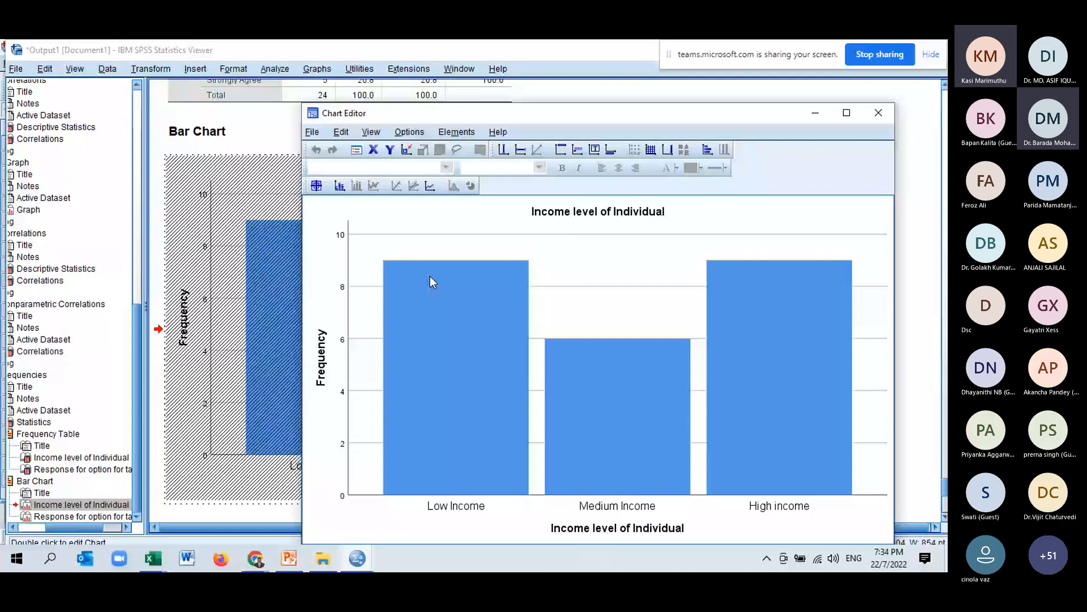
left_click(651, 150)
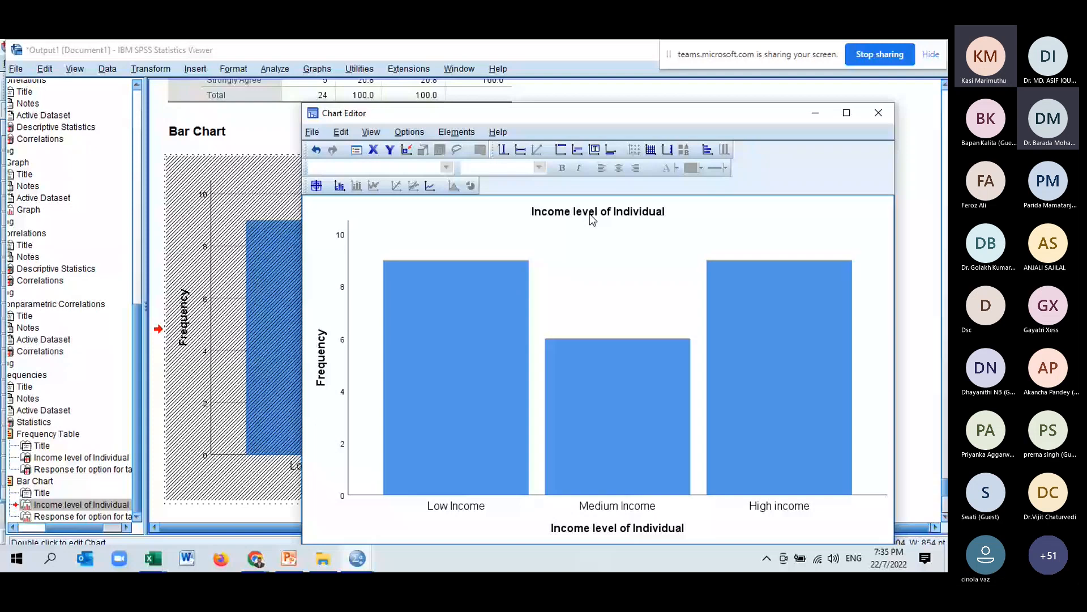
double_click(589, 213)
key("BackSpace")
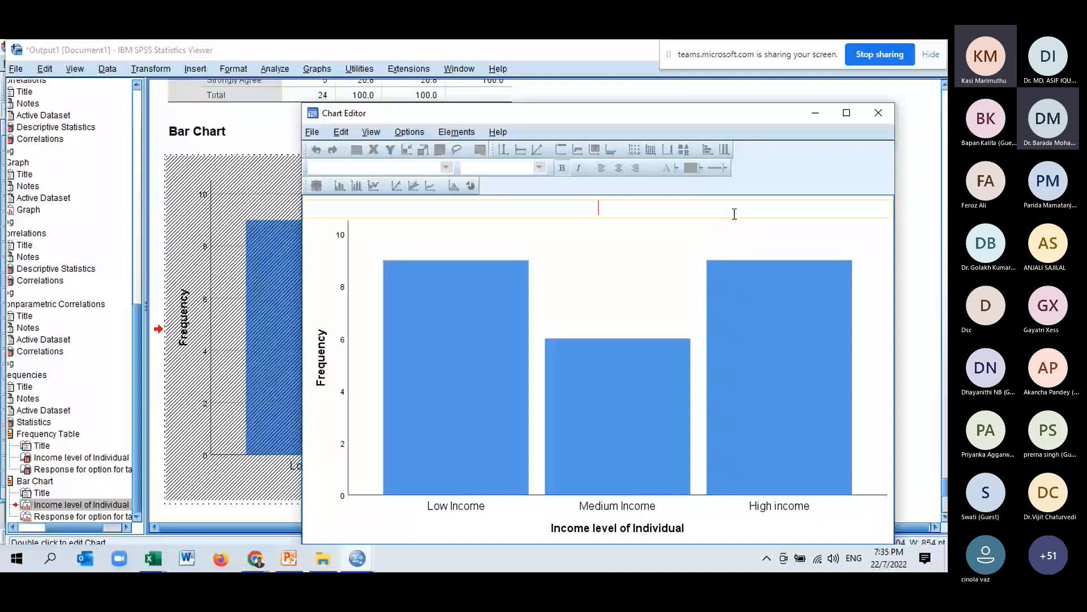
Colour the Low Income bar green, Medium Income orange and High income purple, then close the editor.
left_click(426, 354)
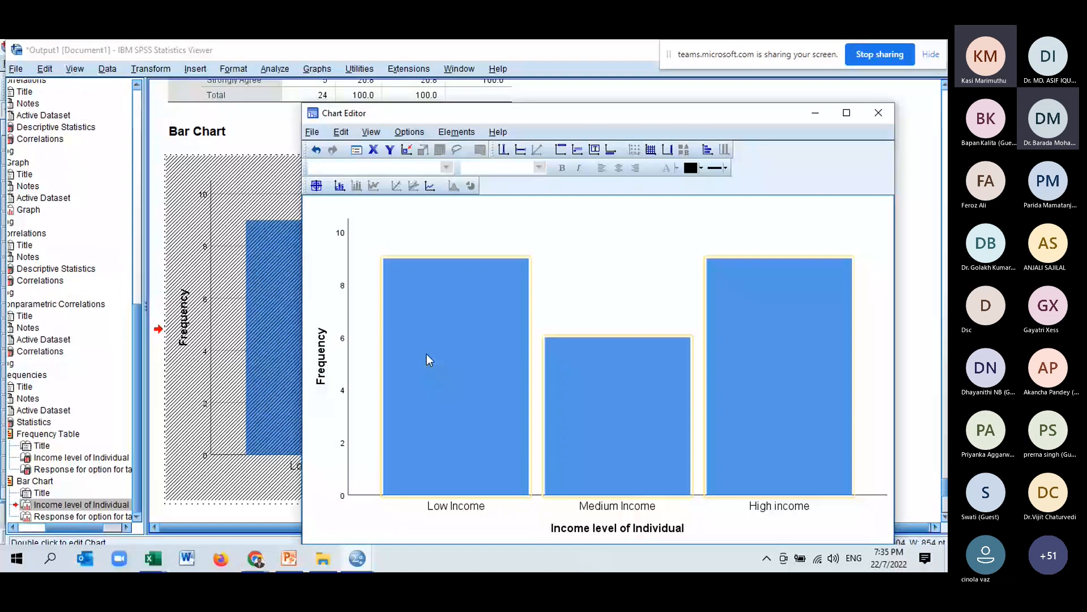
left_click(427, 354)
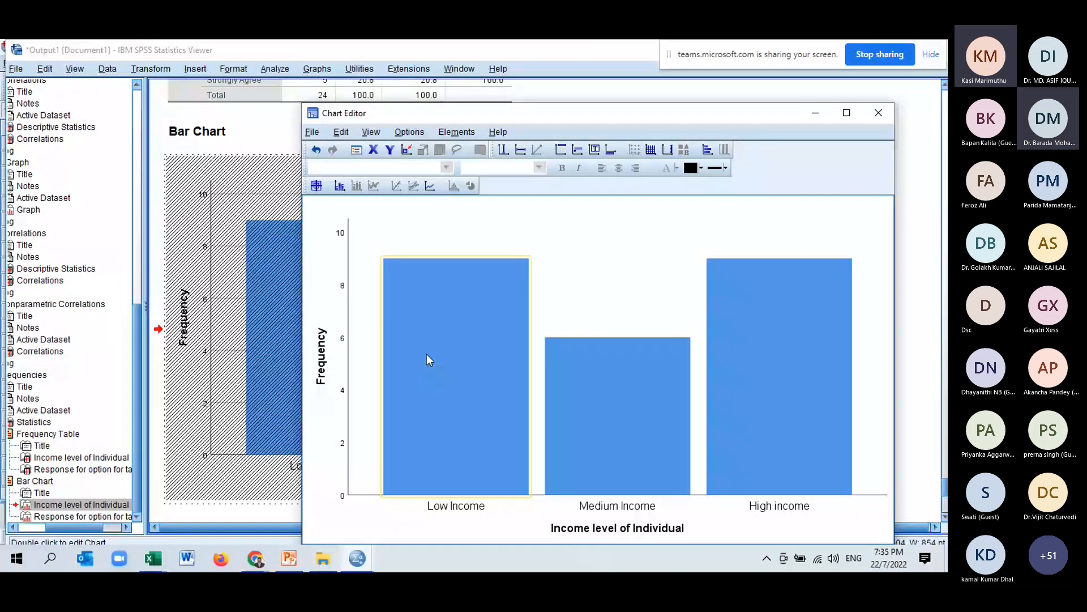
left_click(702, 168)
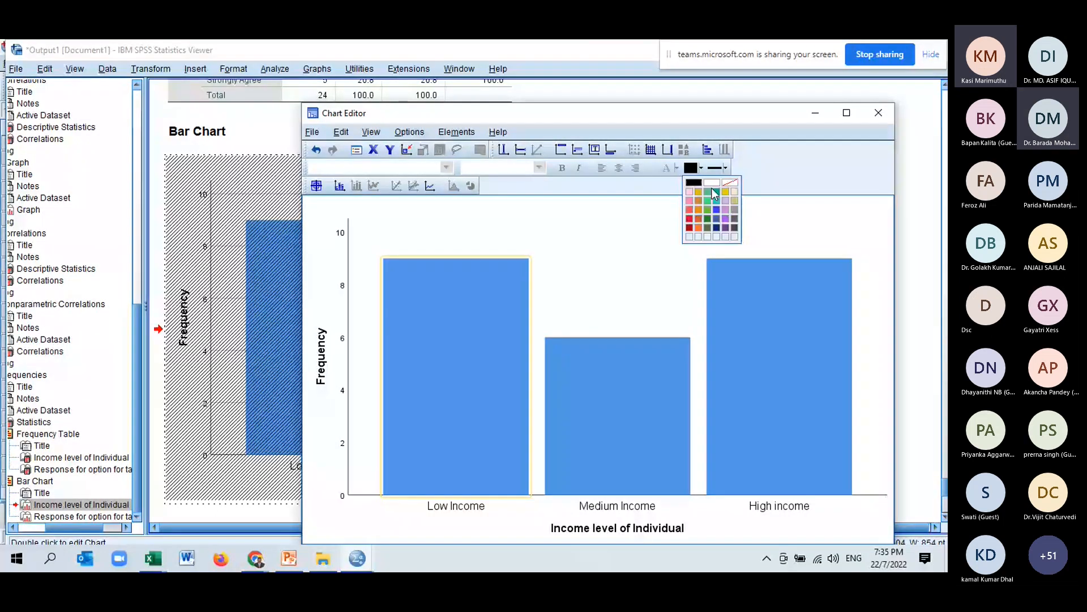
left_click(712, 204)
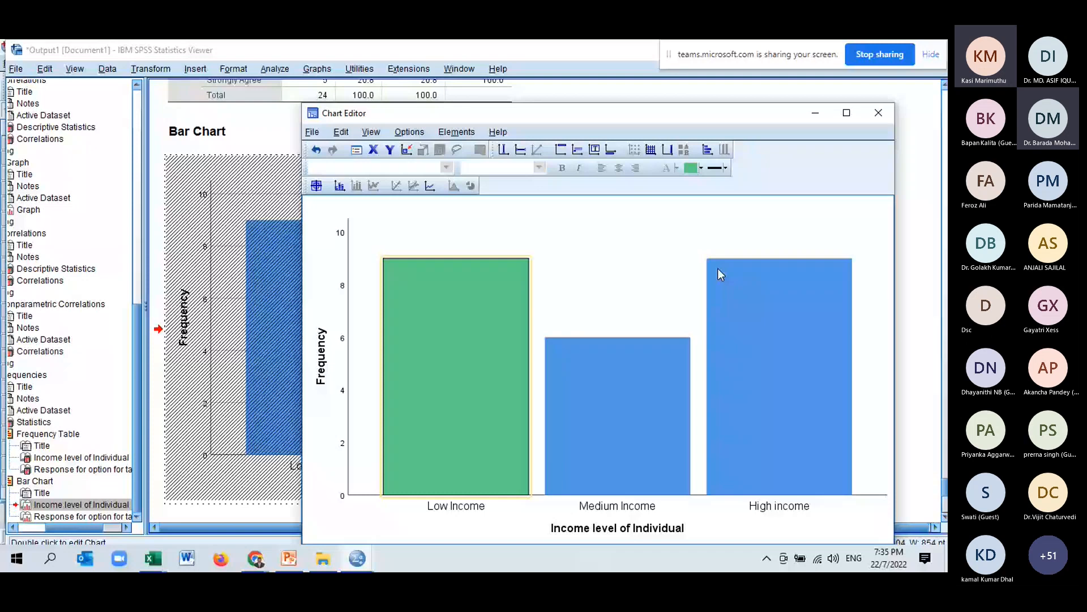
left_click(642, 378)
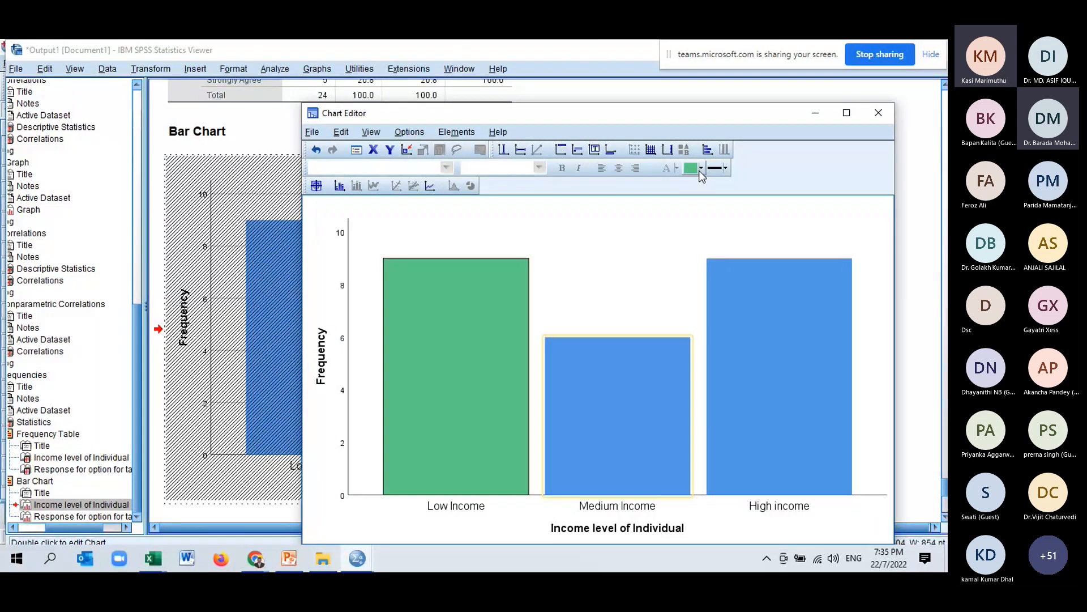
left_click(700, 169)
left_click(698, 209)
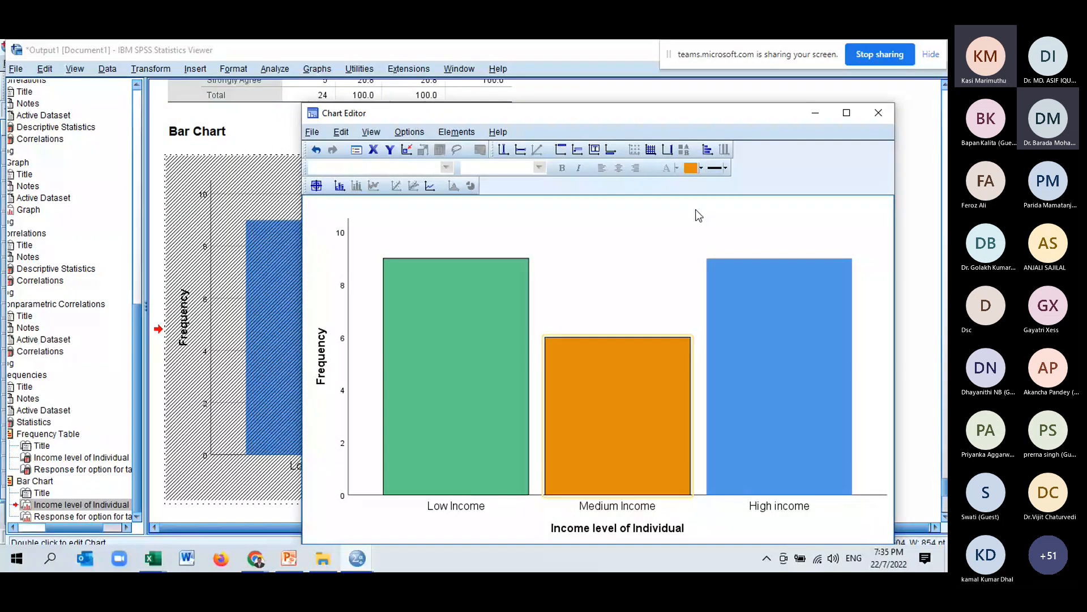
left_click(807, 330)
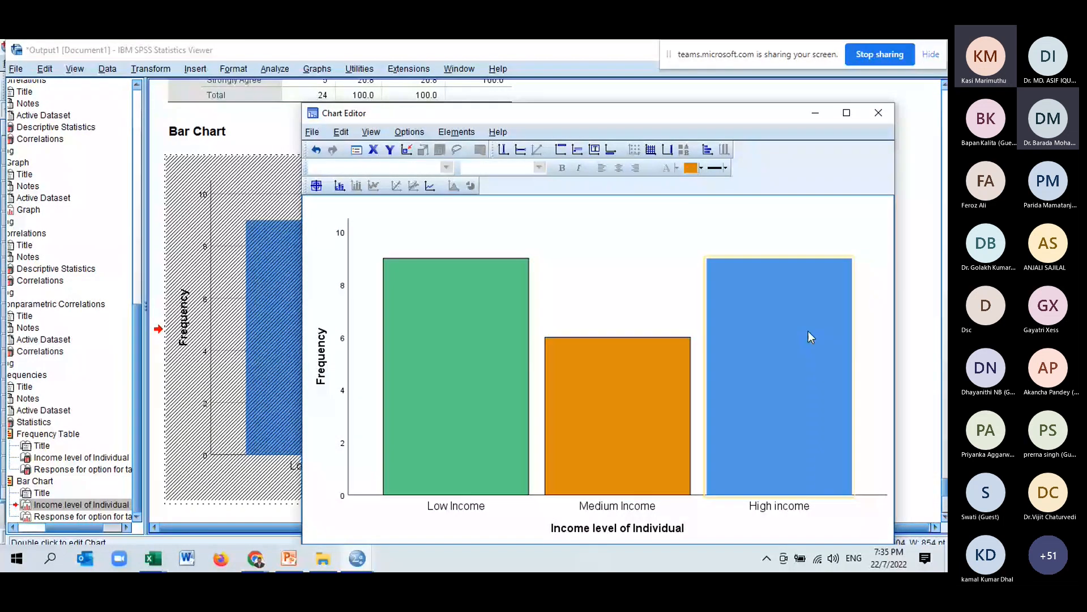
left_click(701, 168)
left_click(726, 218)
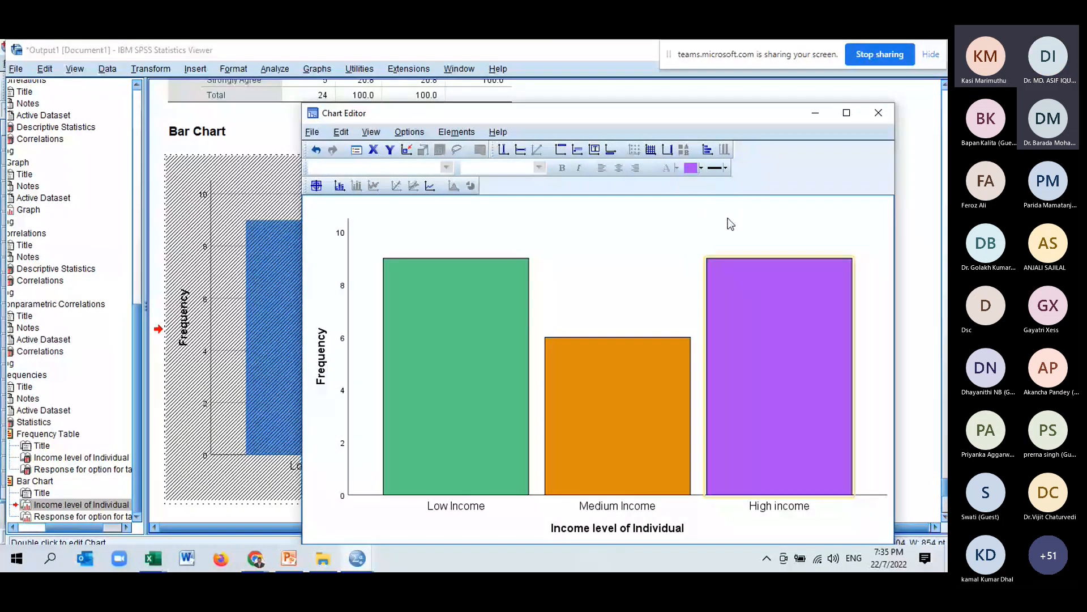
left_click(879, 113)
Reopen the Income chart and show data labels with both Count and Percent on the bars.
scroll(445, 316, "up", 3)
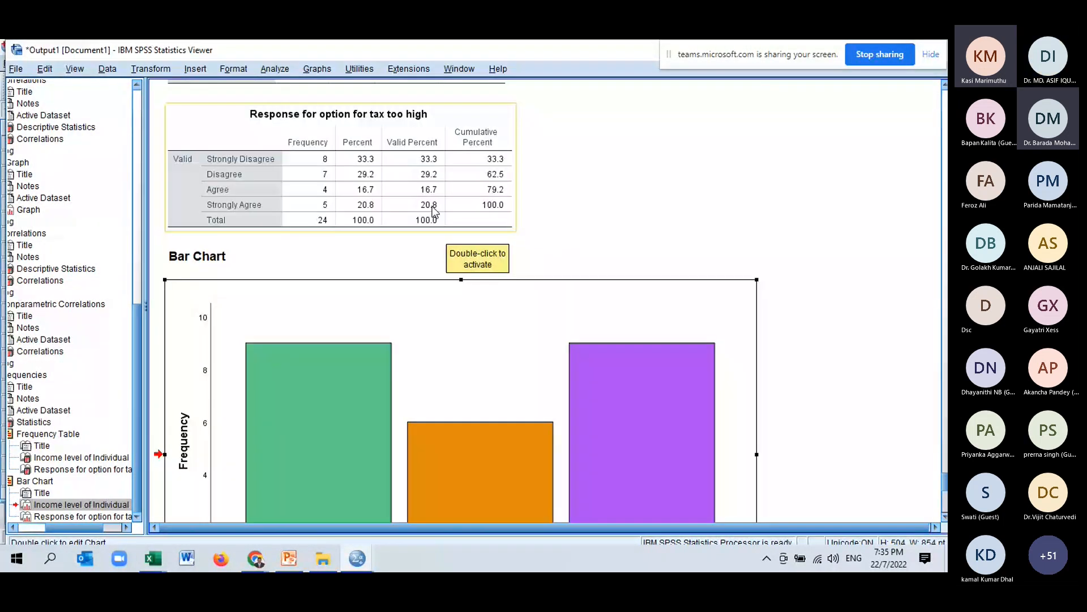
scroll(433, 210, "up", 2)
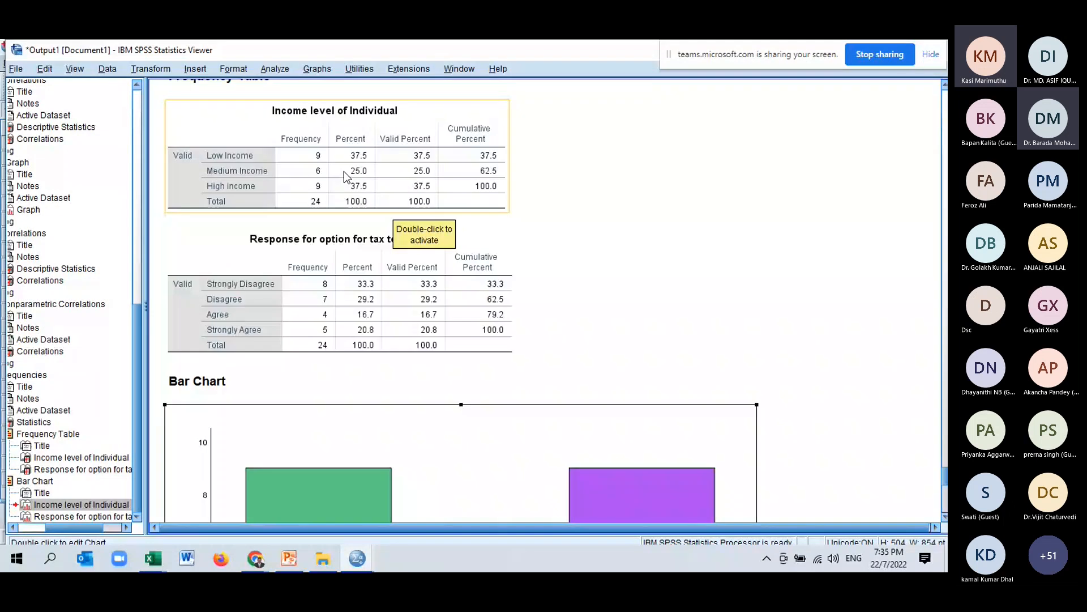
scroll(345, 171, "down", 3)
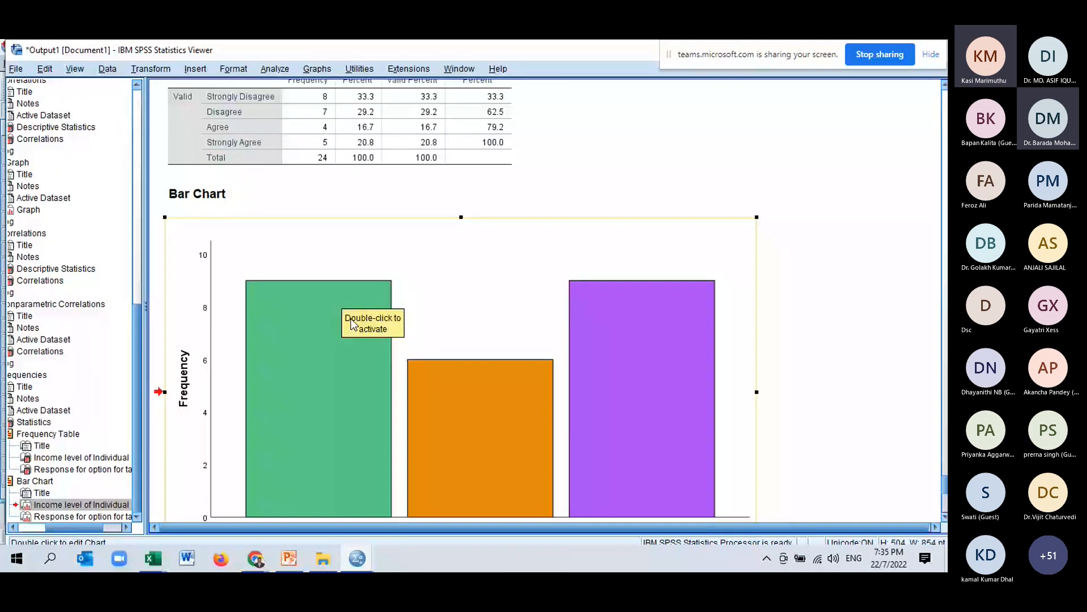
scroll(409, 362, "down", 2)
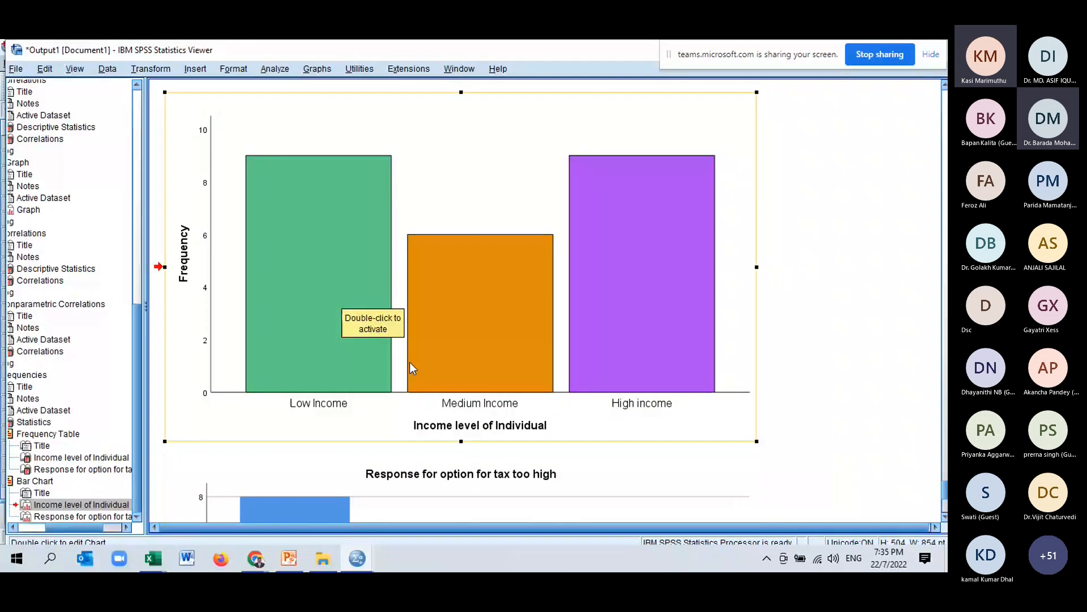
double_click(409, 363)
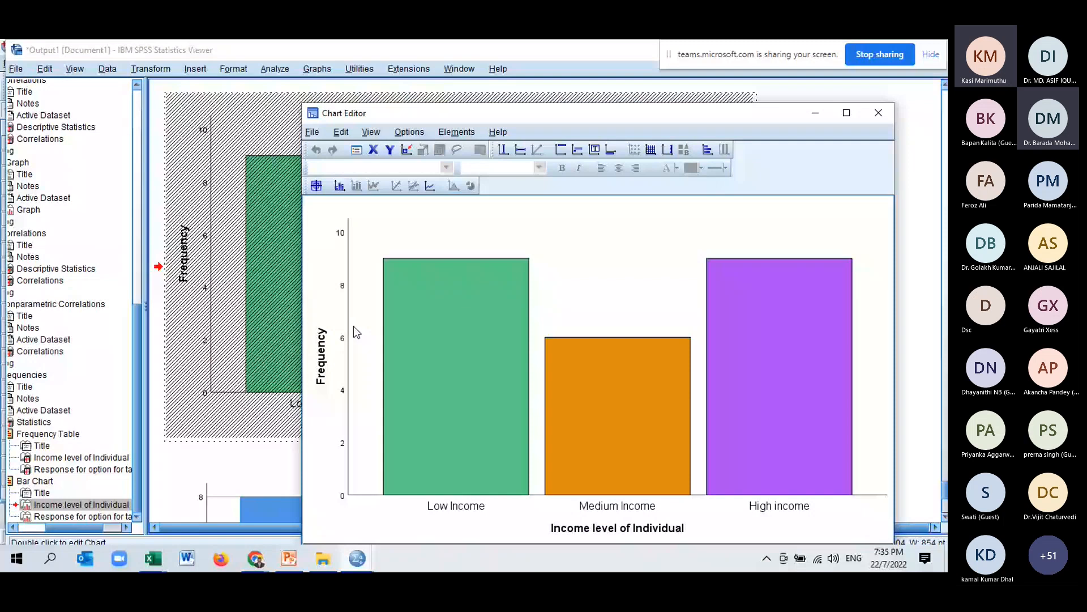
left_click(456, 131)
left_click(491, 169)
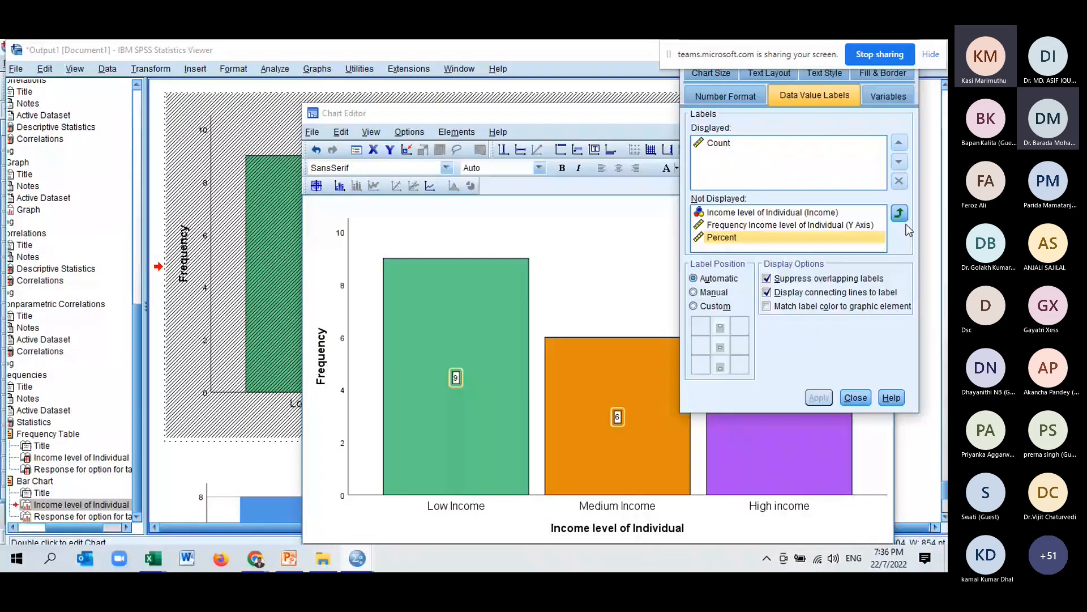
left_click(899, 213)
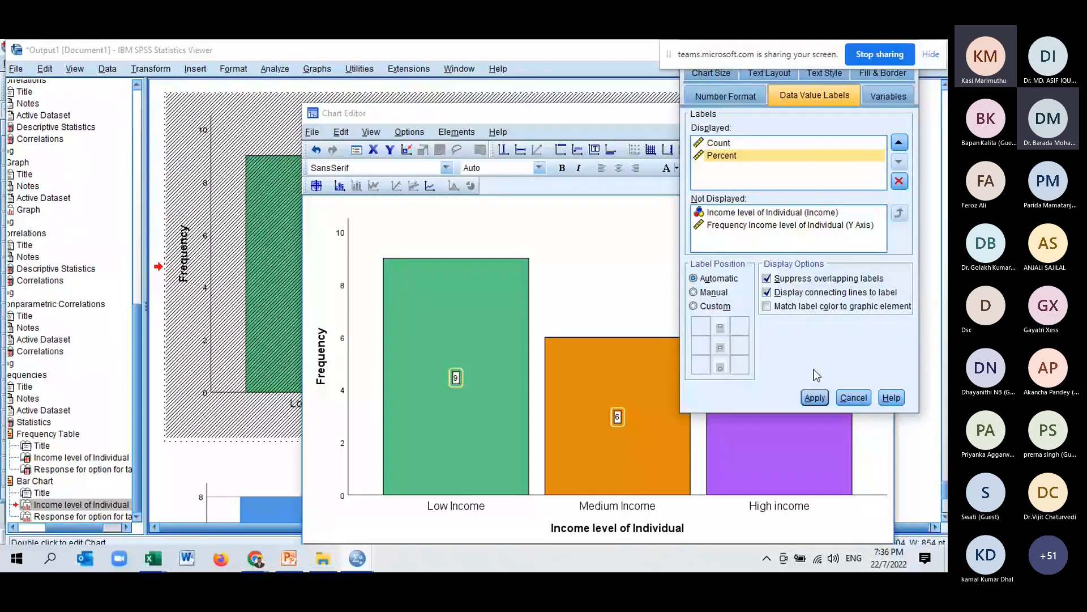
left_click(815, 397)
left_click(783, 367)
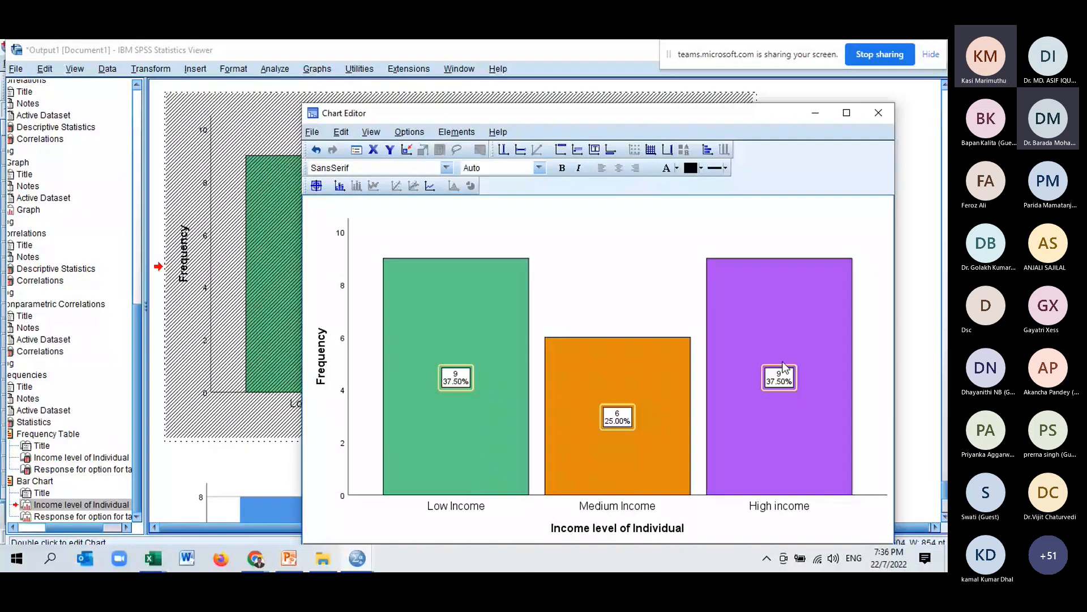
left_click(473, 132)
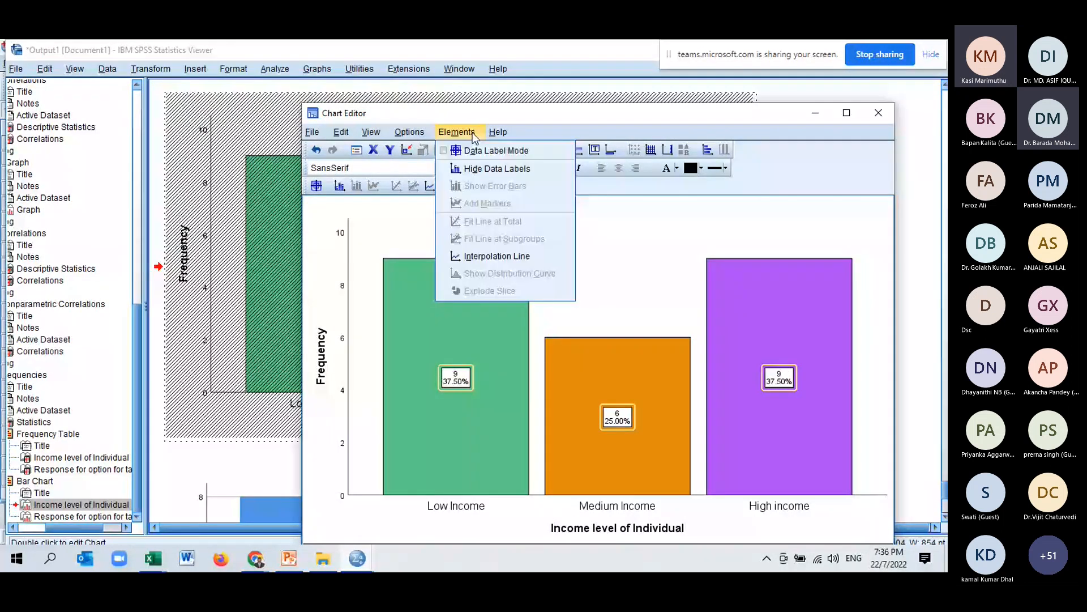
Open the tax-response bar chart in Chart Editor and delete its title.
left_click(877, 115)
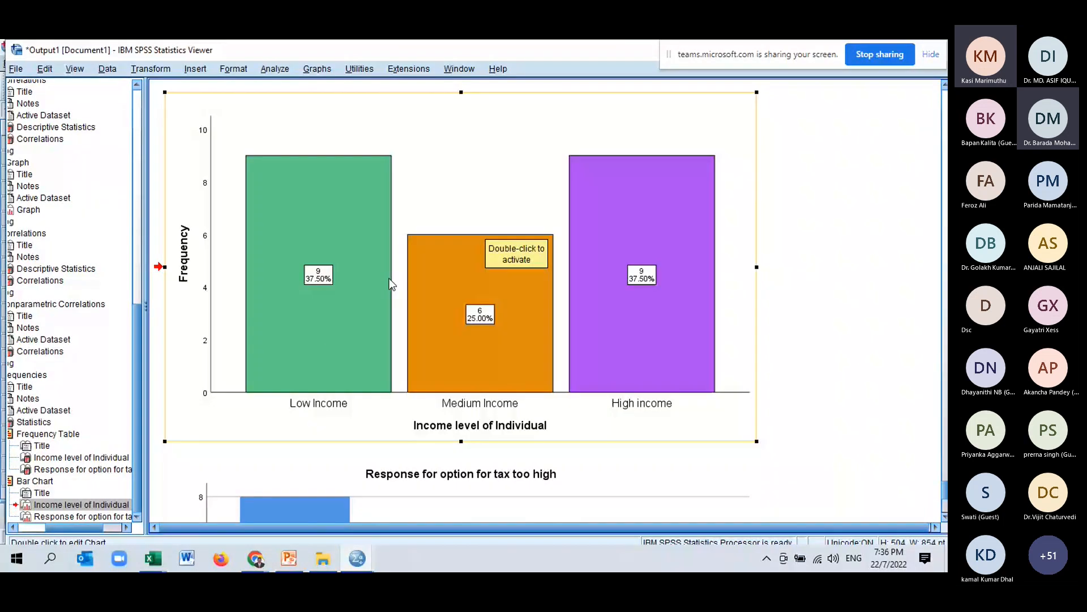
scroll(332, 337, "up", 2)
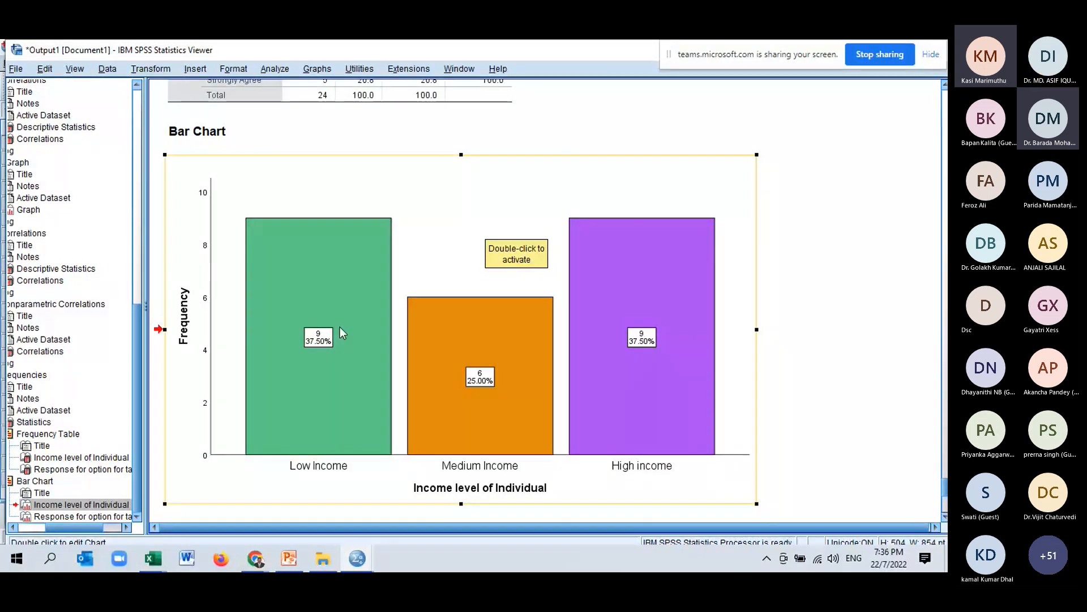
scroll(340, 328, "down", 6)
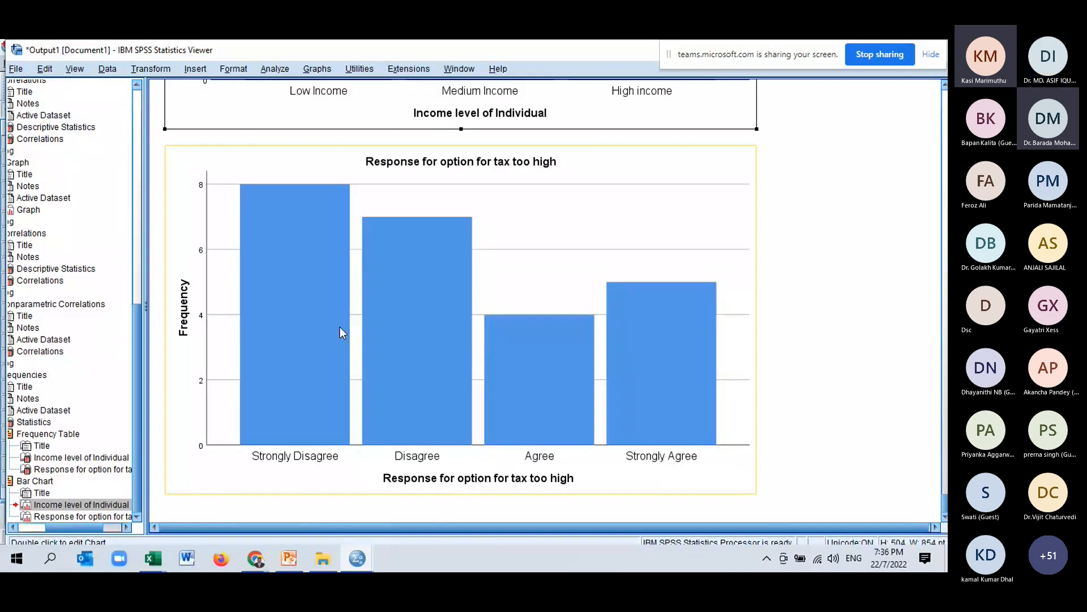
scroll(340, 327, "up", 1)
left_click(340, 327)
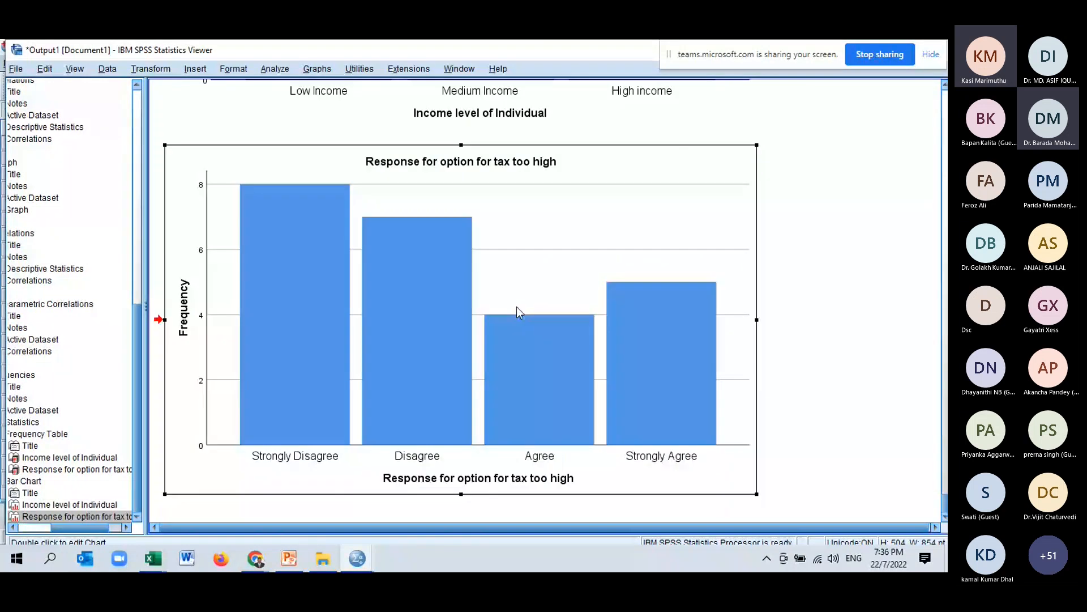
double_click(516, 309)
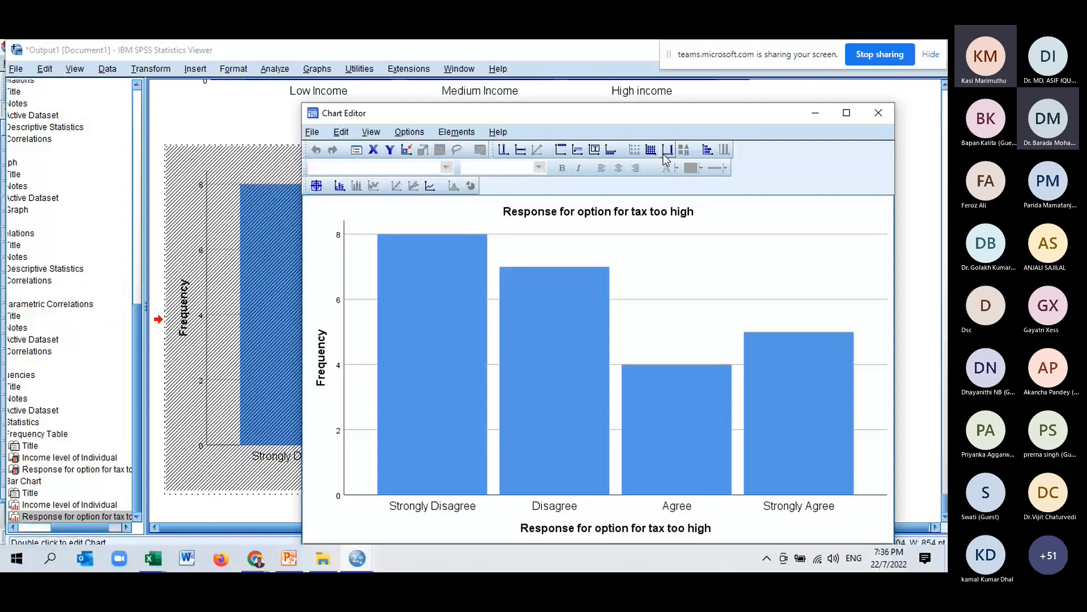
left_click(666, 151)
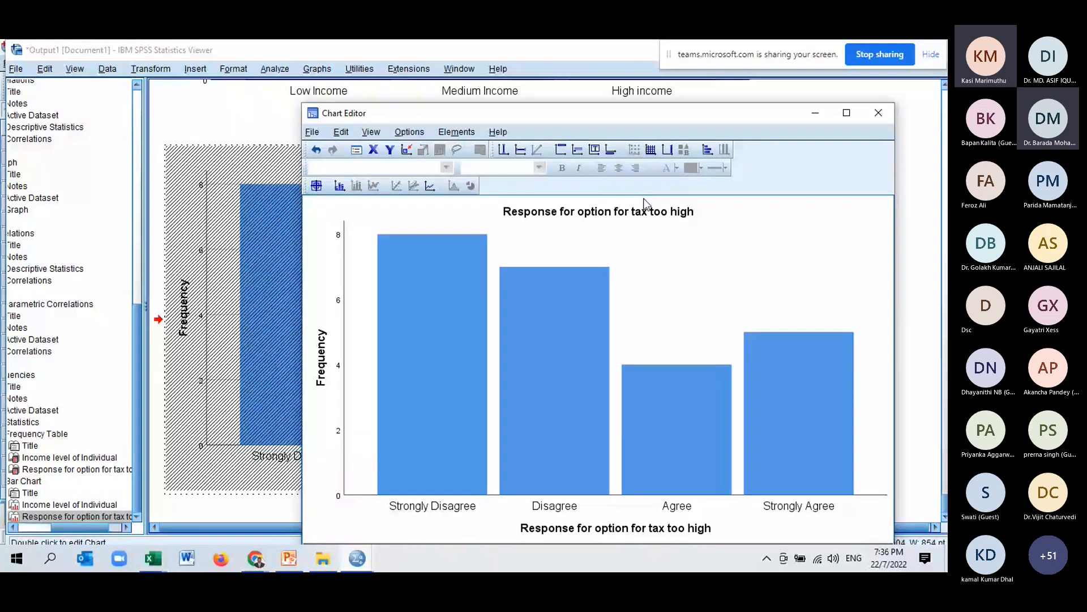
double_click(635, 209)
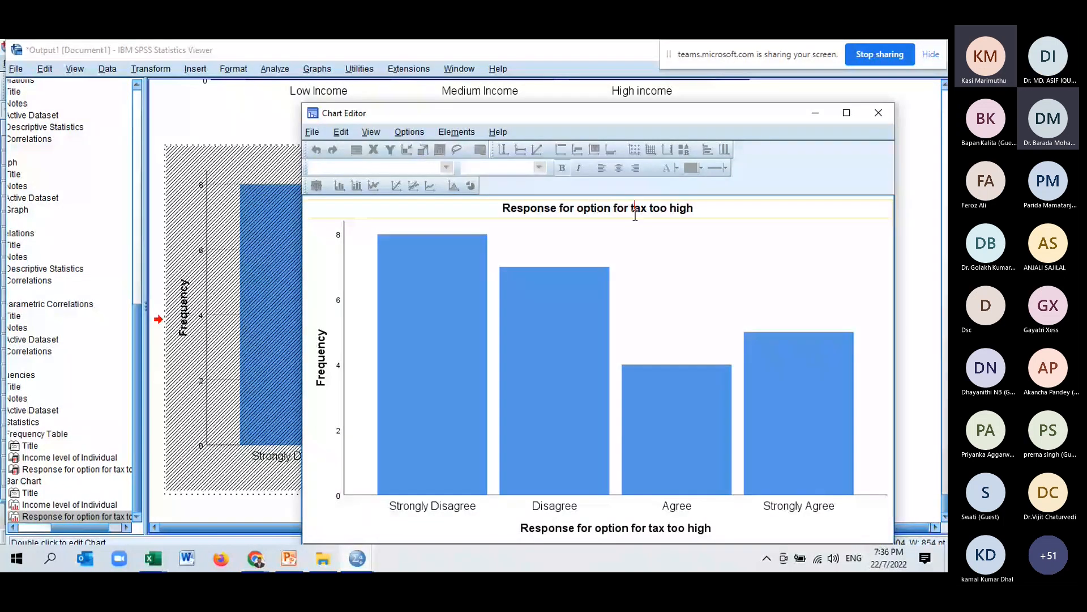
key("ctrl+a")
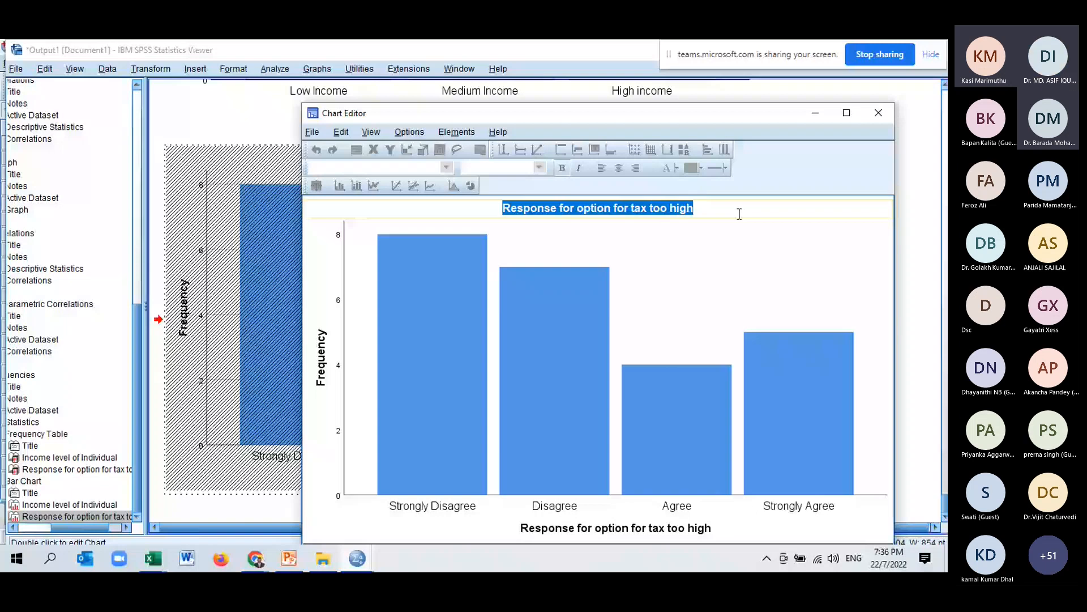
key("Delete")
Use data label mode to label the Strongly Agree bar with its count and percent.
left_click(459, 133)
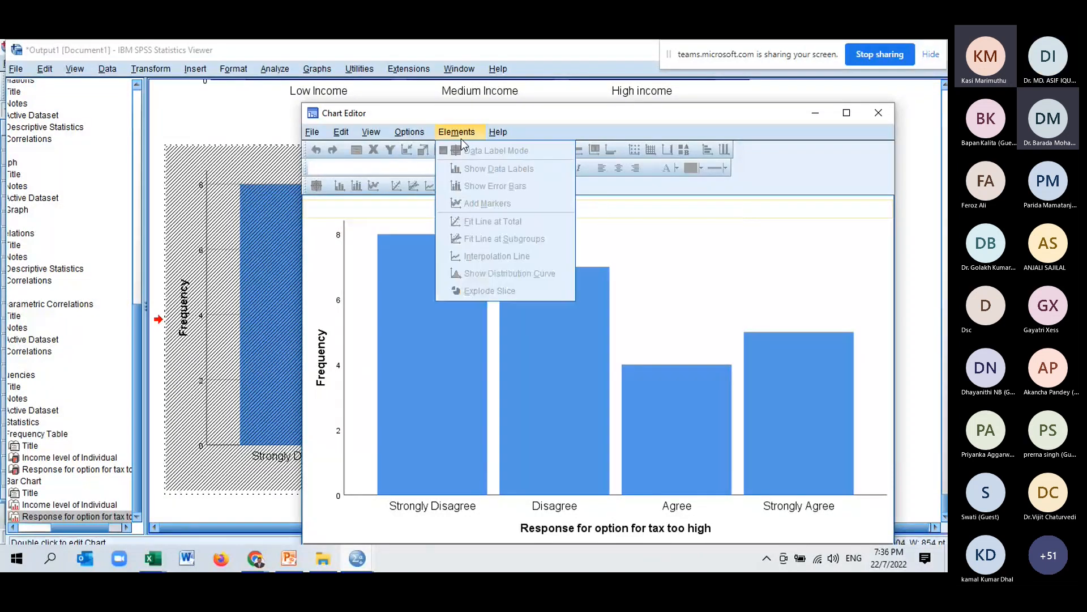
left_click(666, 332)
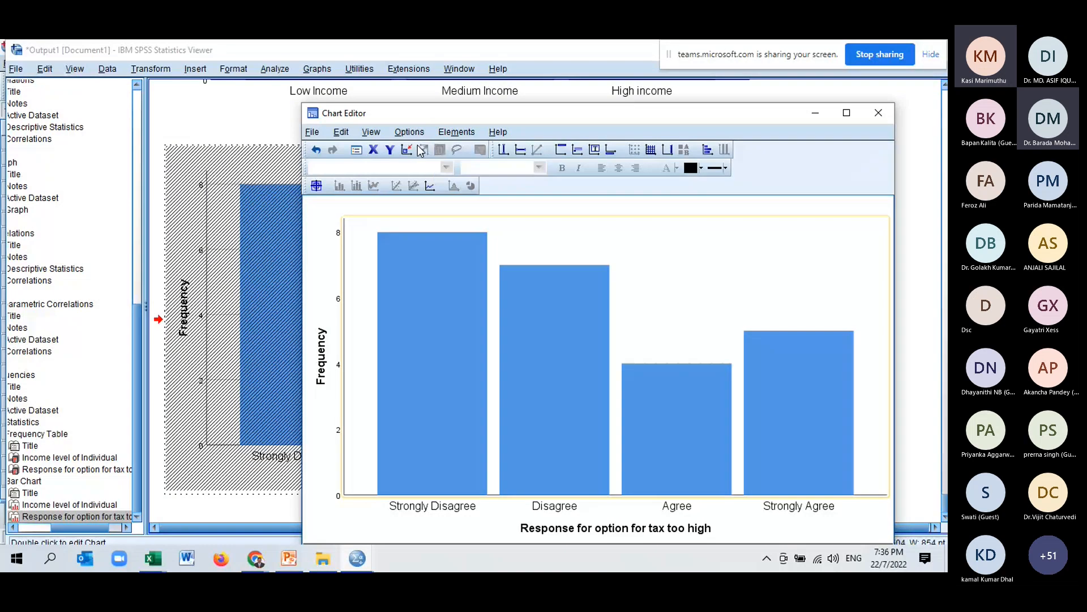
left_click(456, 132)
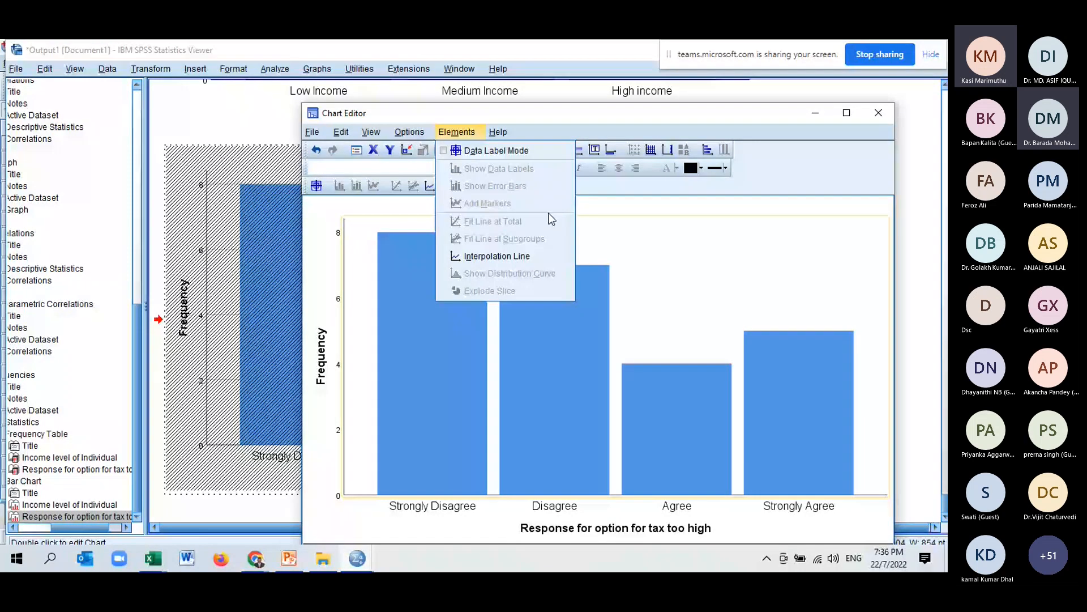
left_click(743, 431)
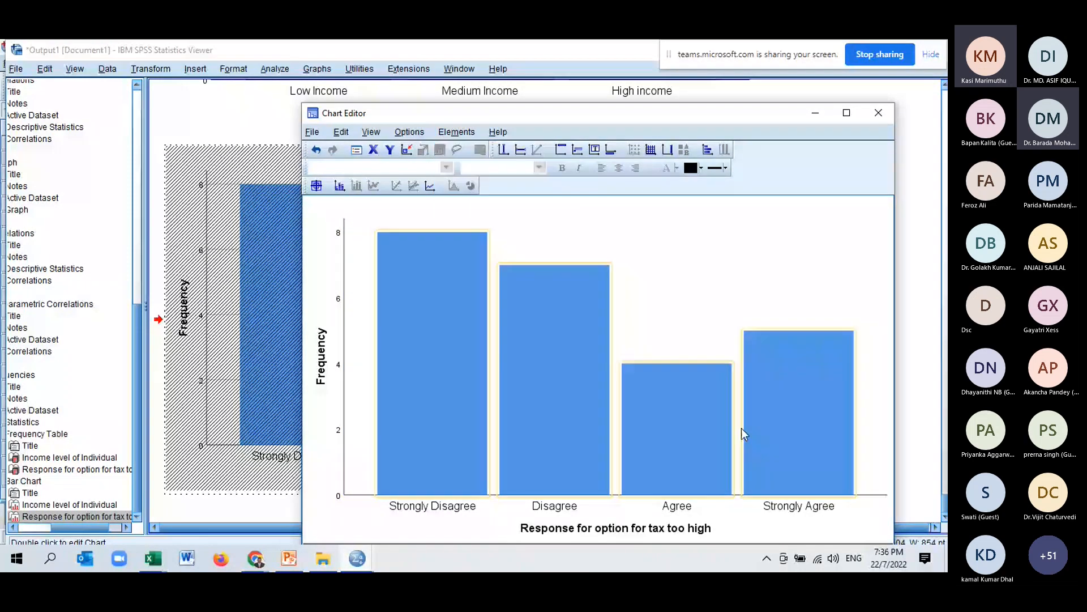
left_click(741, 427)
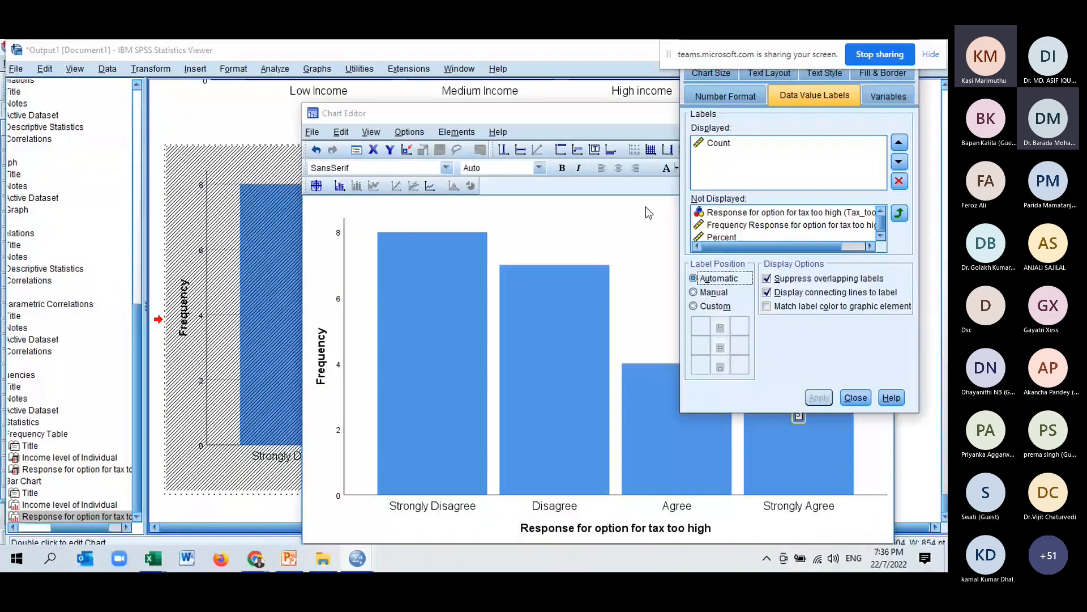
left_click(849, 238)
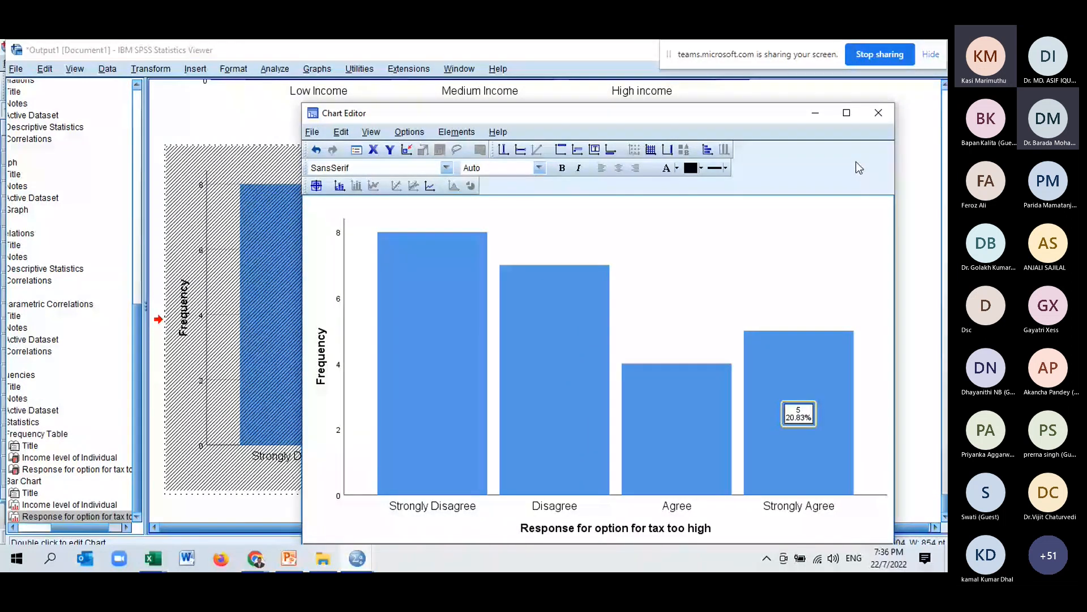
Fill the Agree and Strongly Agree bars with teal.
left_click(678, 446)
right_click(680, 451)
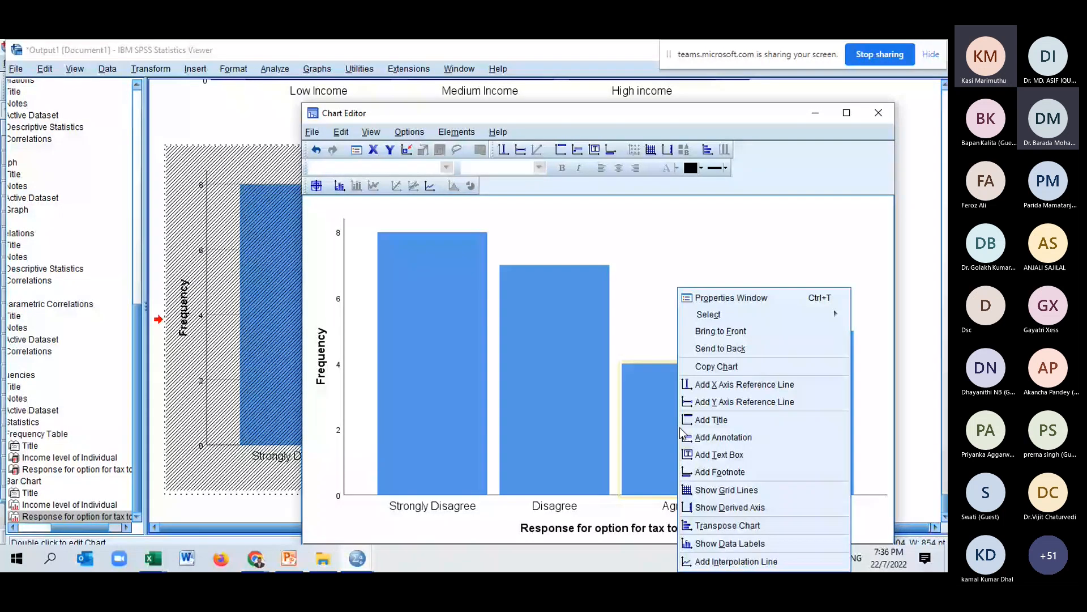
left_click(701, 168)
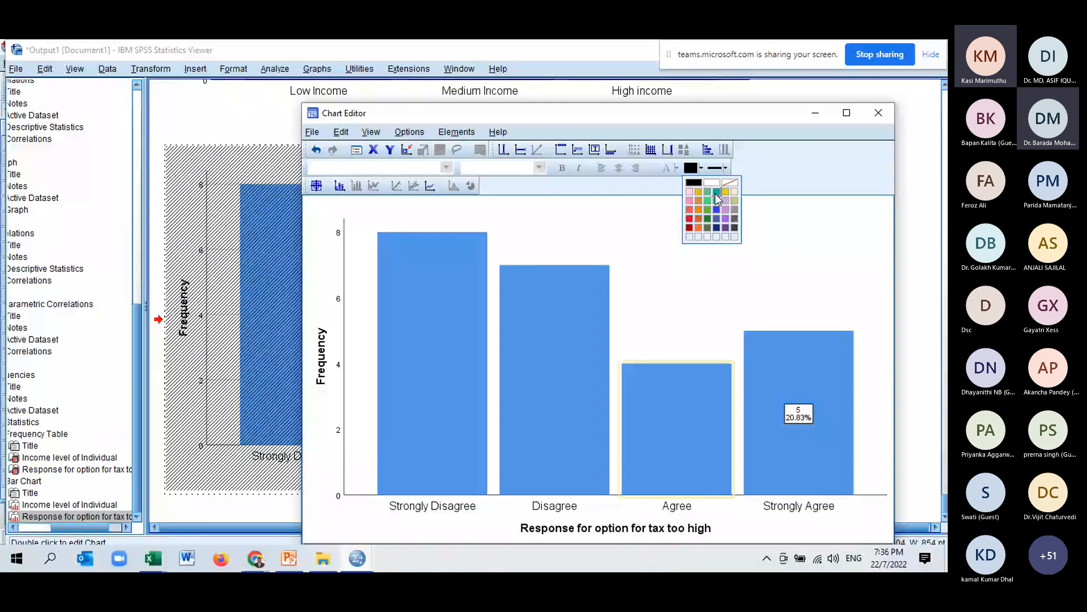
left_click(717, 198)
left_click(794, 371)
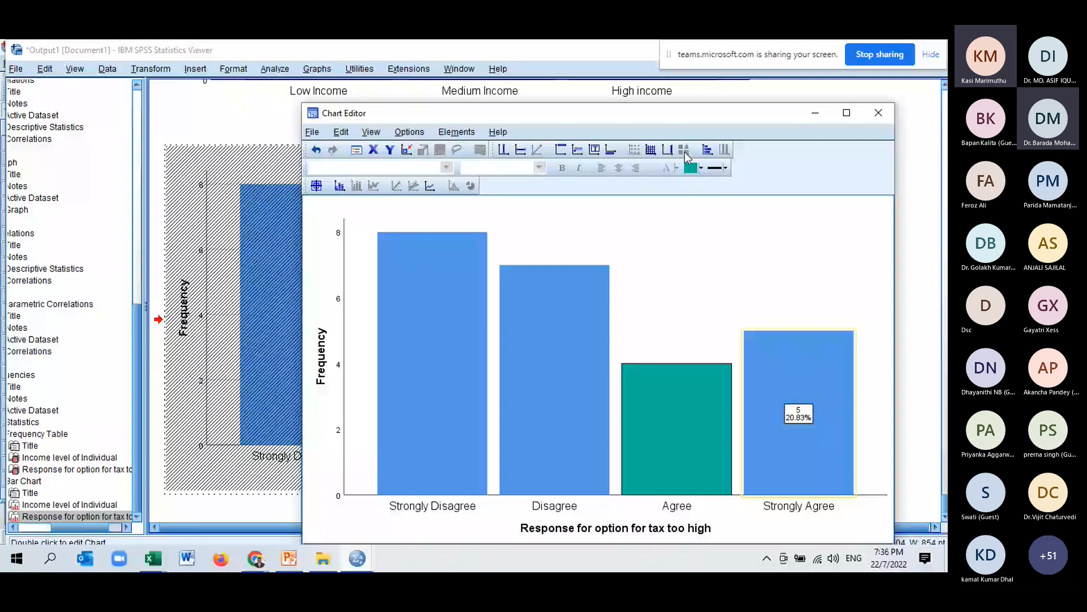
left_click(702, 168)
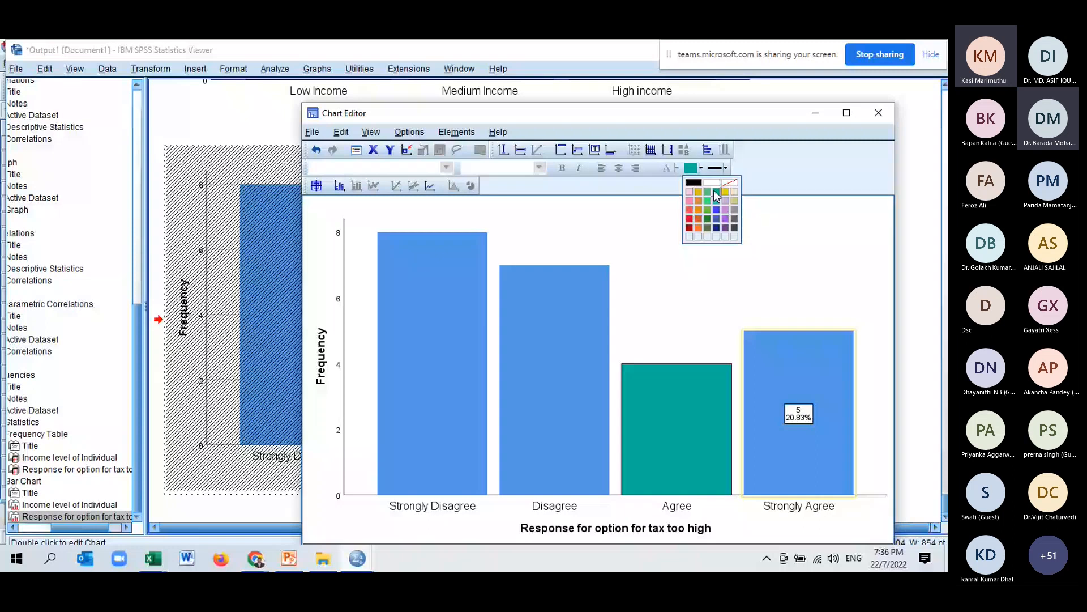
left_click(714, 191)
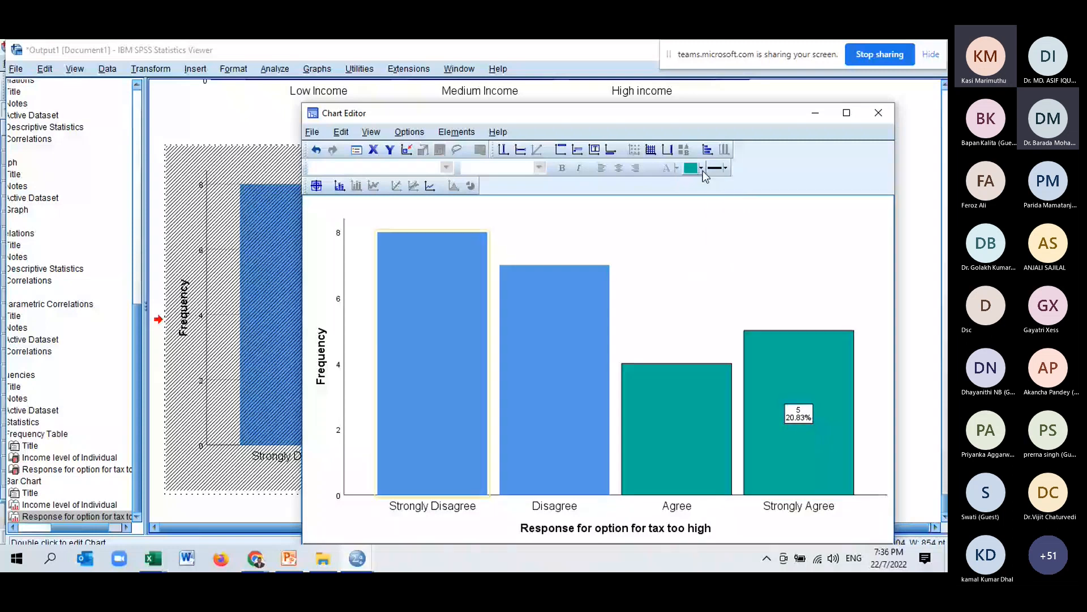
Fill the Strongly Disagree and Disagree bars with gold.
left_click(702, 169)
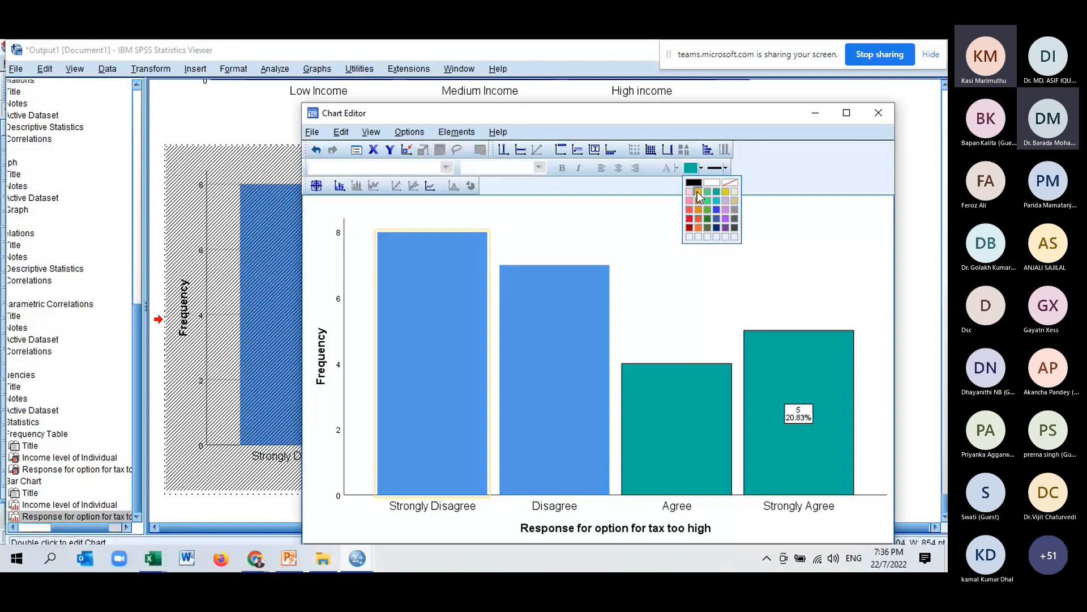
left_click(698, 191)
left_click(555, 362)
left_click(692, 168)
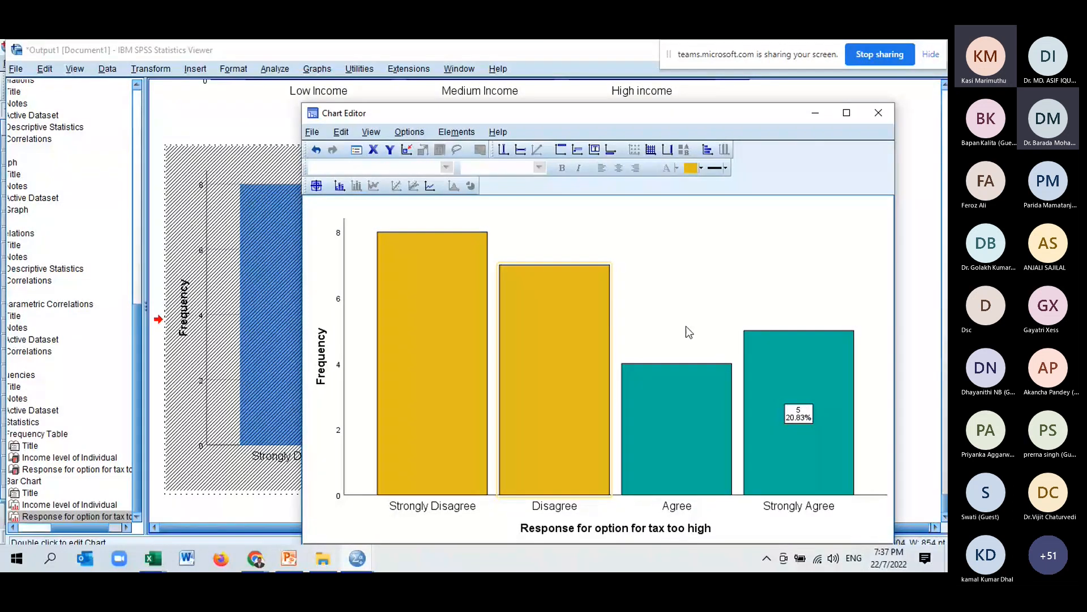
left_click(520, 354)
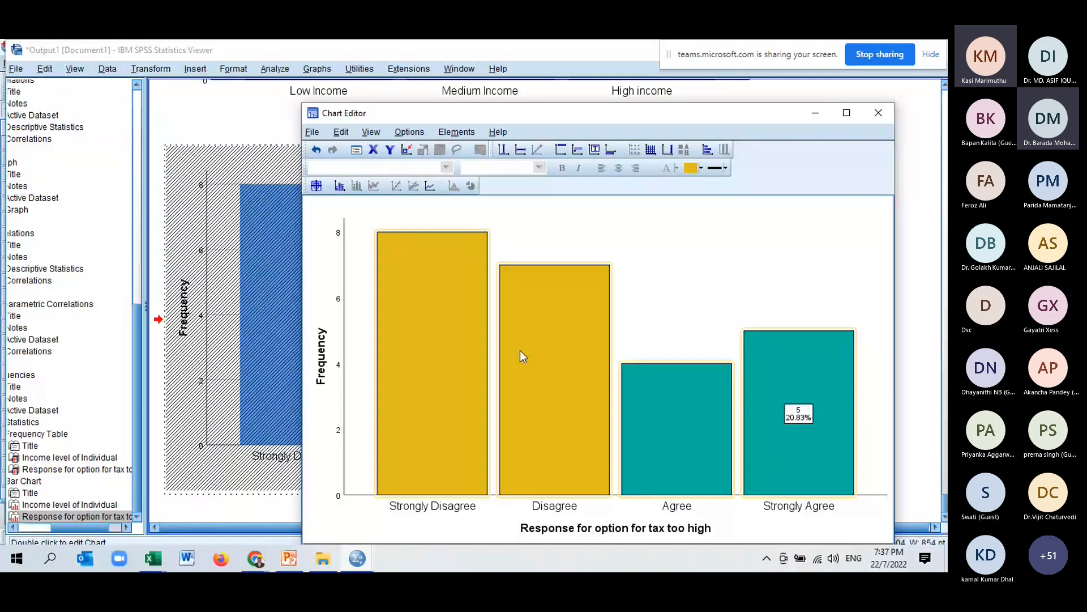
Show data labels on all tax-response bars and close the Chart Editor.
left_click(456, 132)
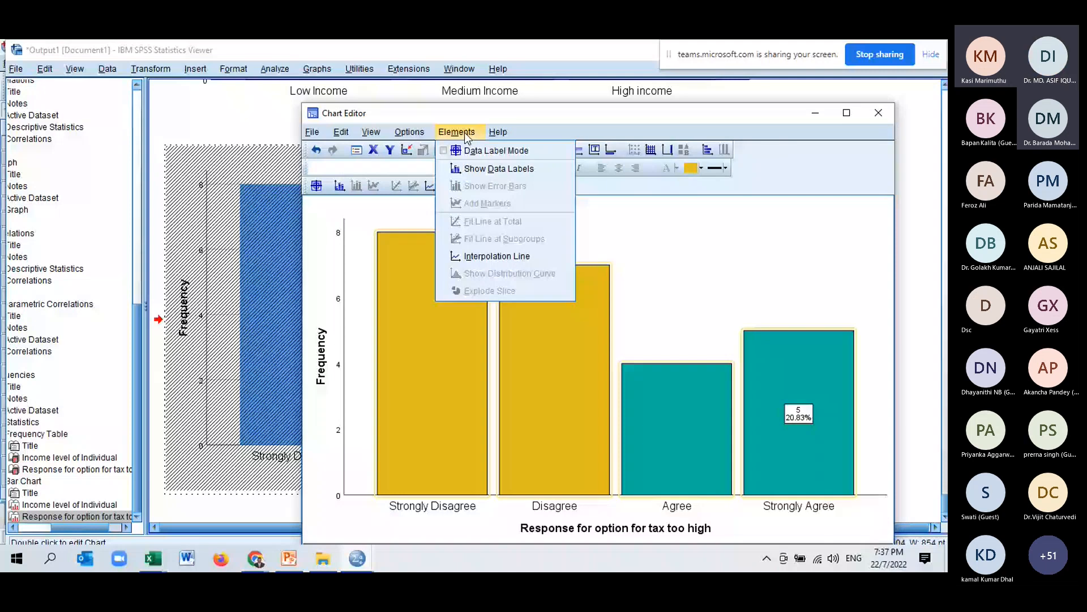
left_click(498, 168)
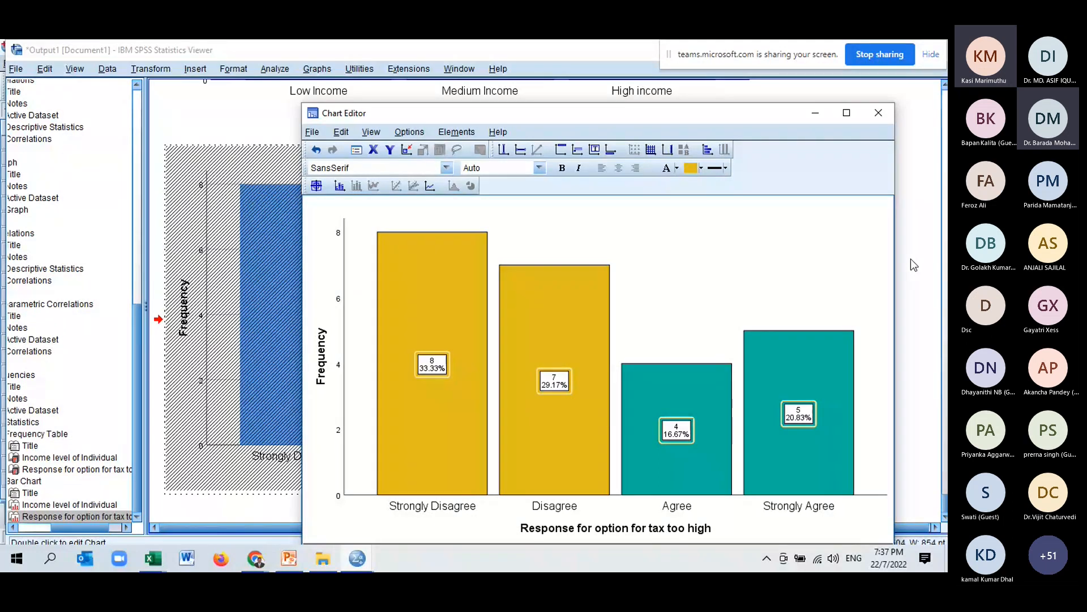
left_click(879, 116)
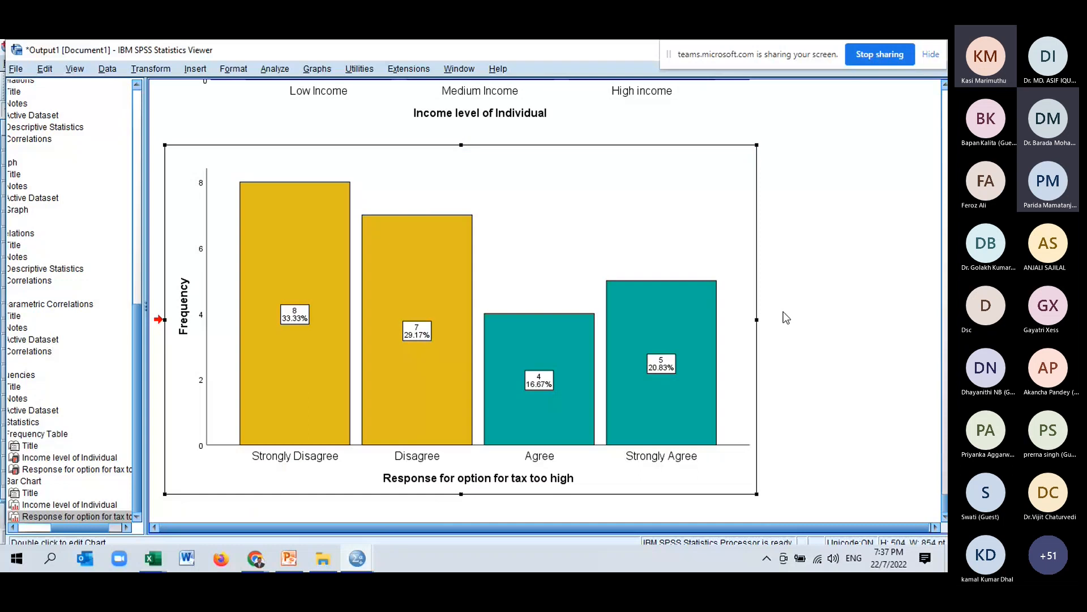
Review both formatted bar charts and the tax frequency table in the output.
scroll(783, 314, "up", 2)
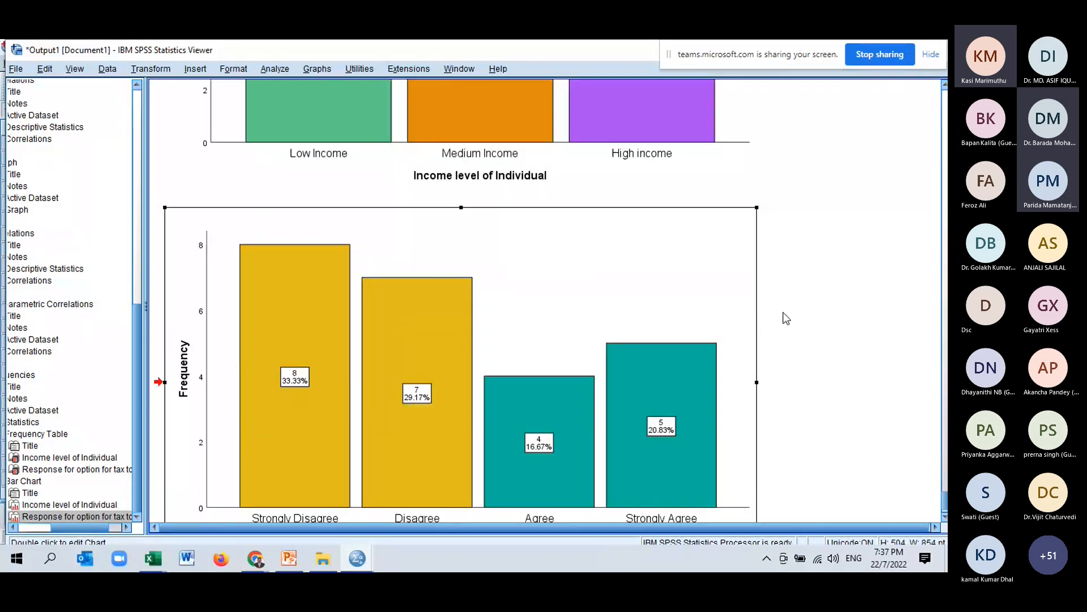
scroll(783, 312, "down", 2)
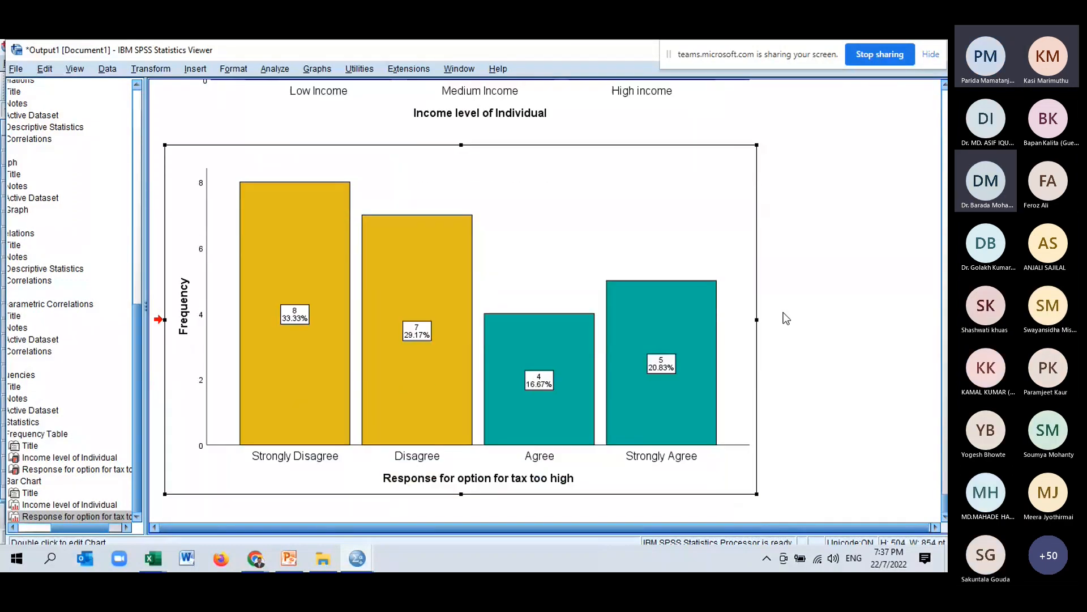
scroll(784, 312, "up", 8)
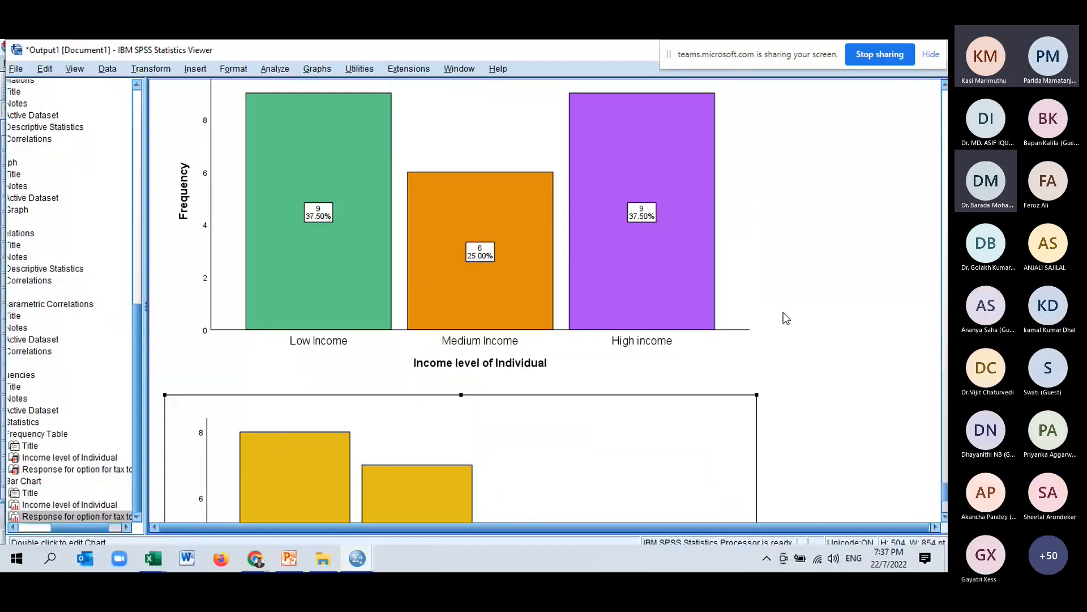
scroll(784, 318, "up", 4)
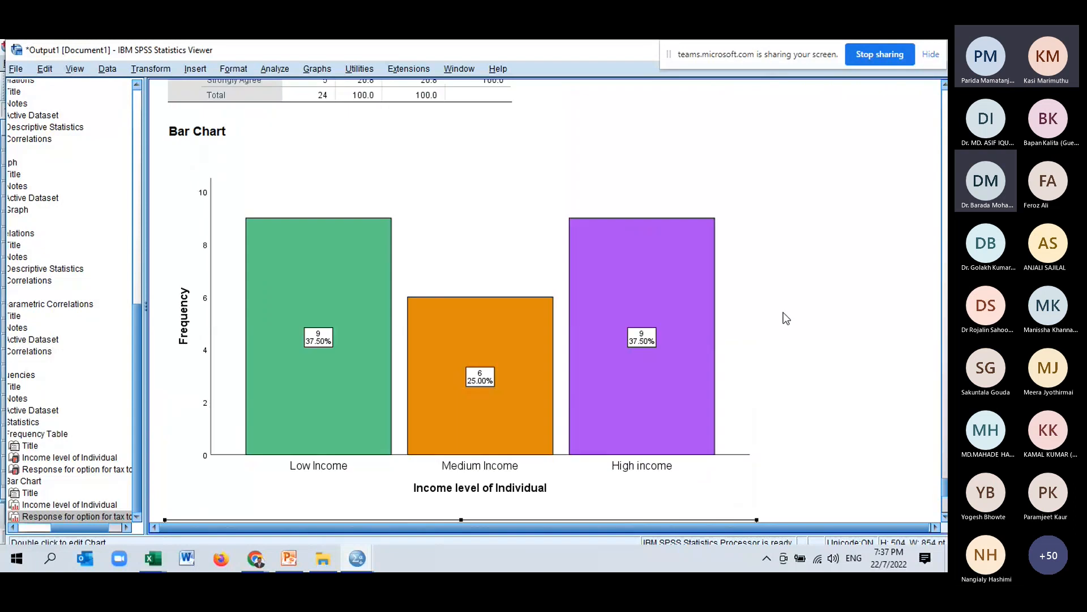
scroll(784, 313, "down", 2)
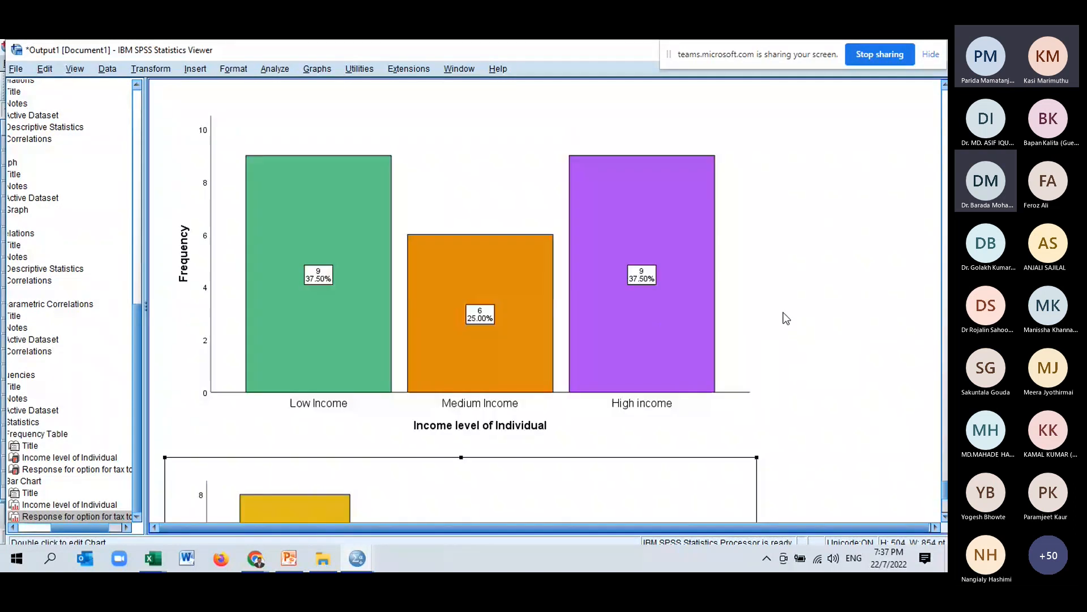
scroll(783, 312, "down", 4)
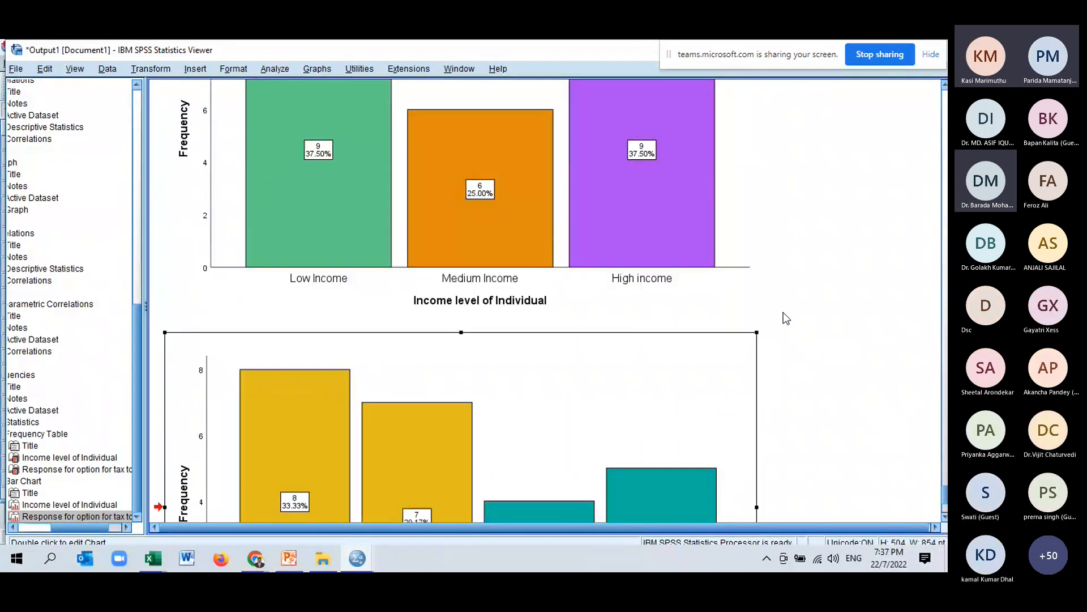
scroll(783, 312, "down", 6)
scroll(784, 313, "up", 16)
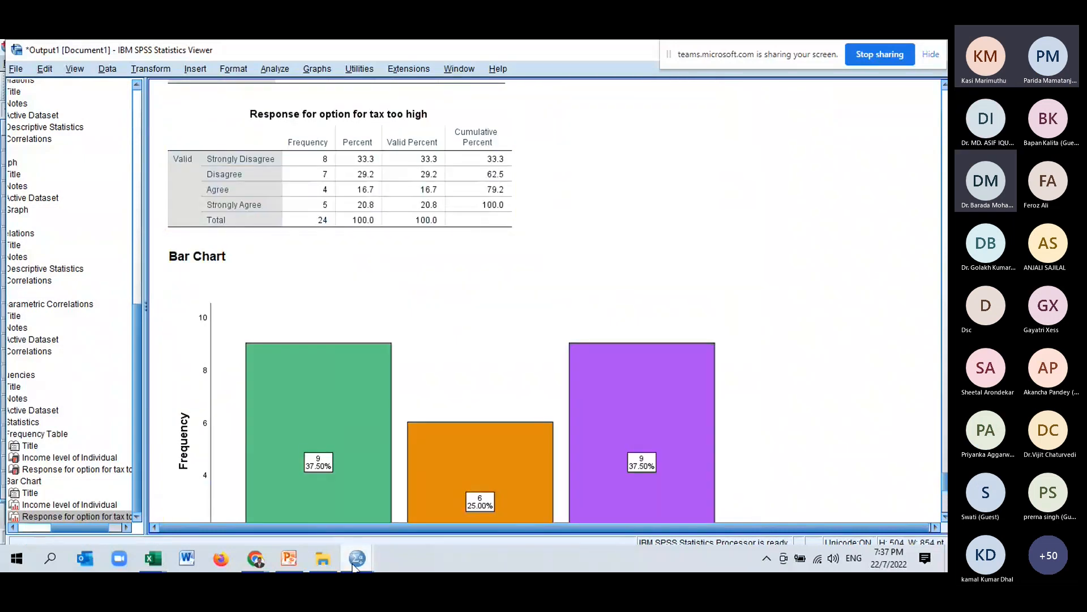
Switch to the Kendalls correlation income and tax dataset window.
mouse_move(354, 564)
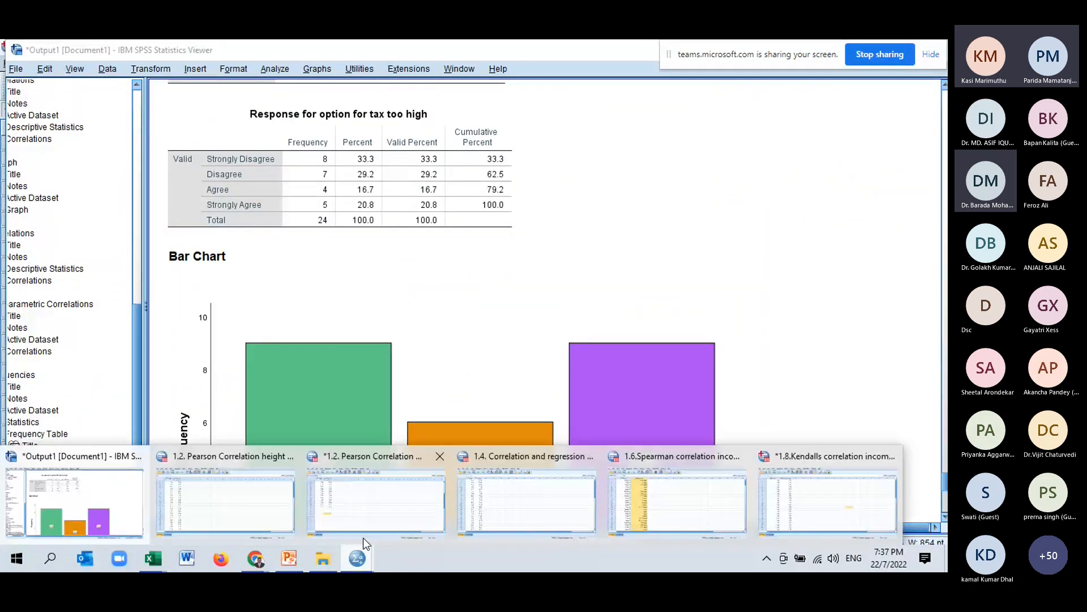
left_click(818, 510)
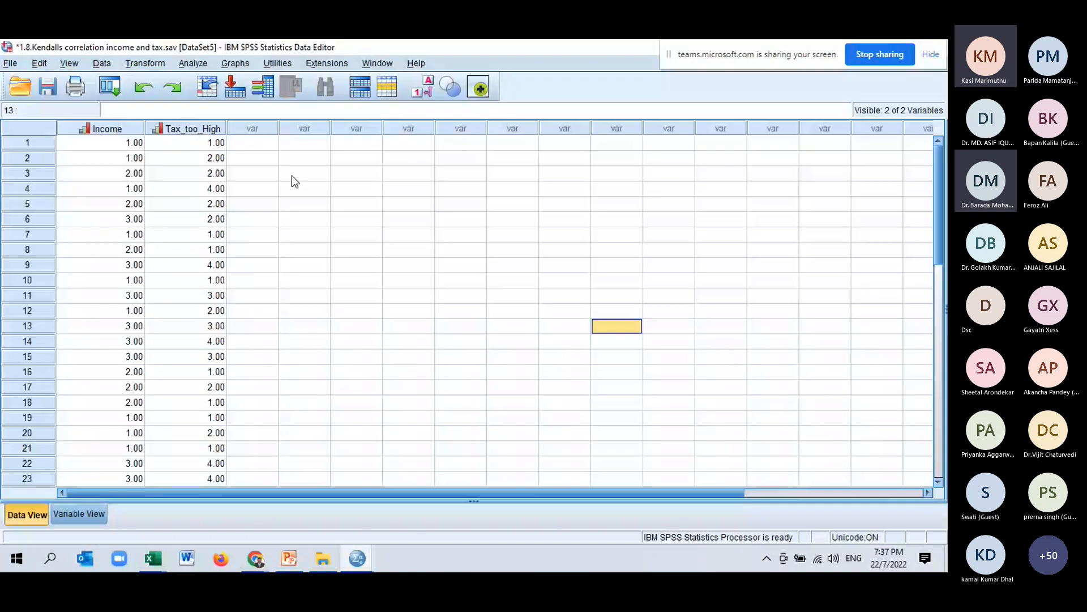
left_click(193, 64)
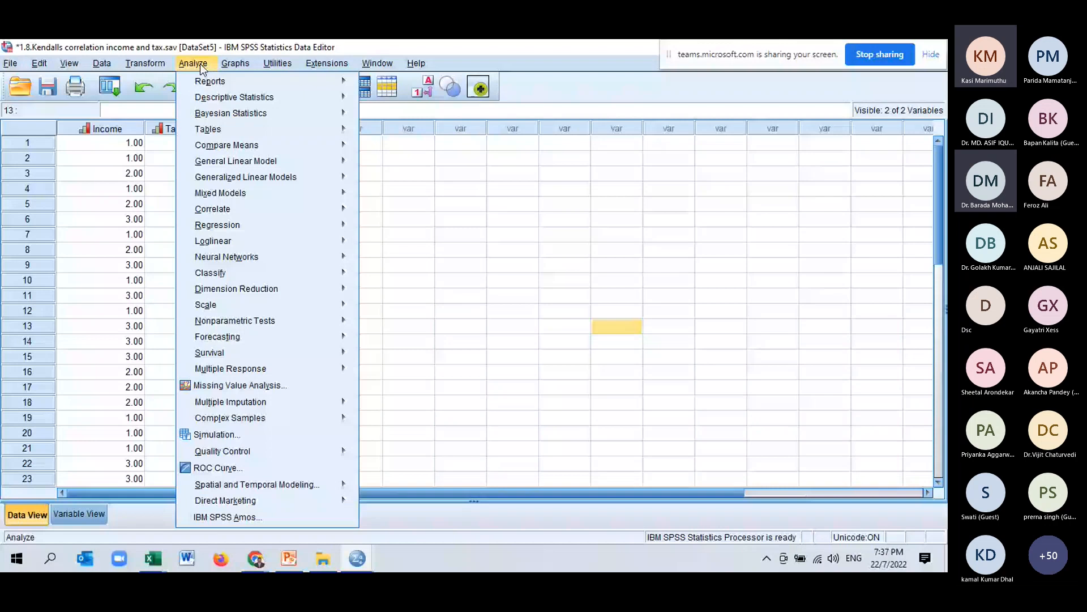
mouse_move(243, 97)
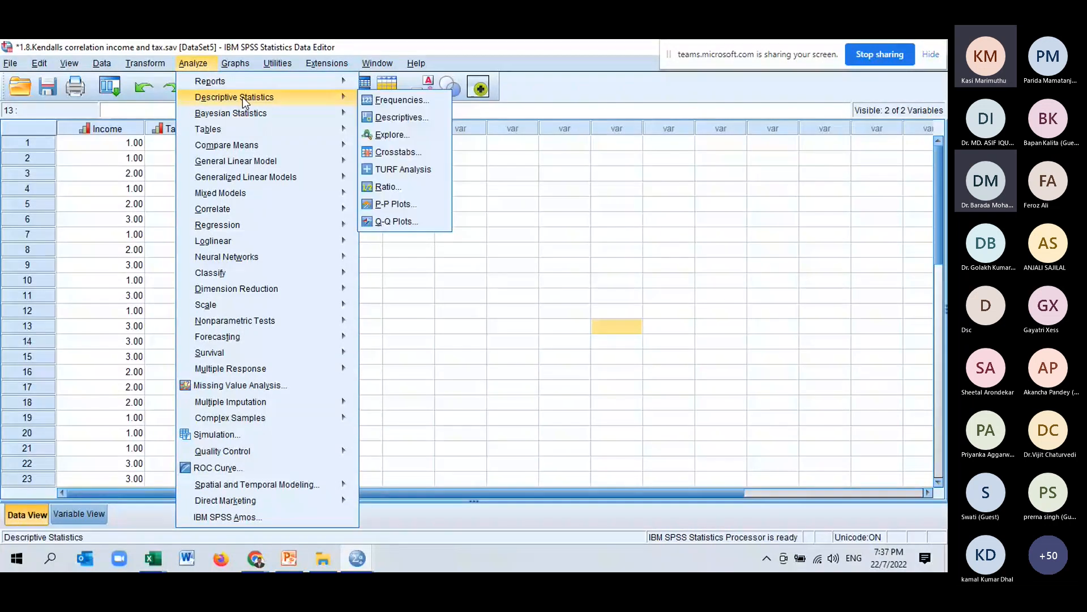
left_click(410, 139)
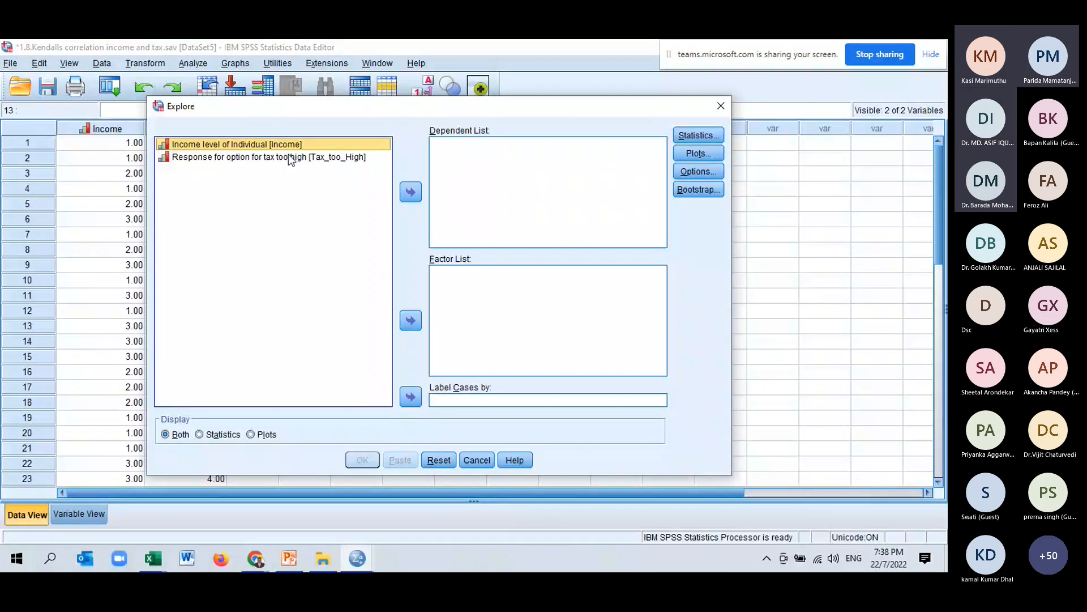
left_click(289, 157)
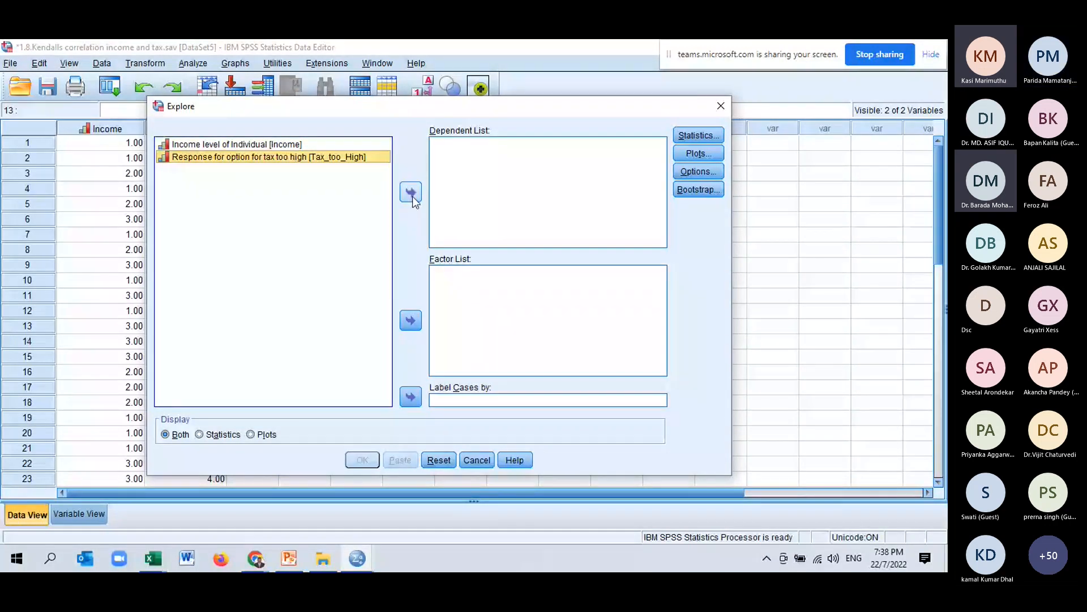
left_click(411, 193)
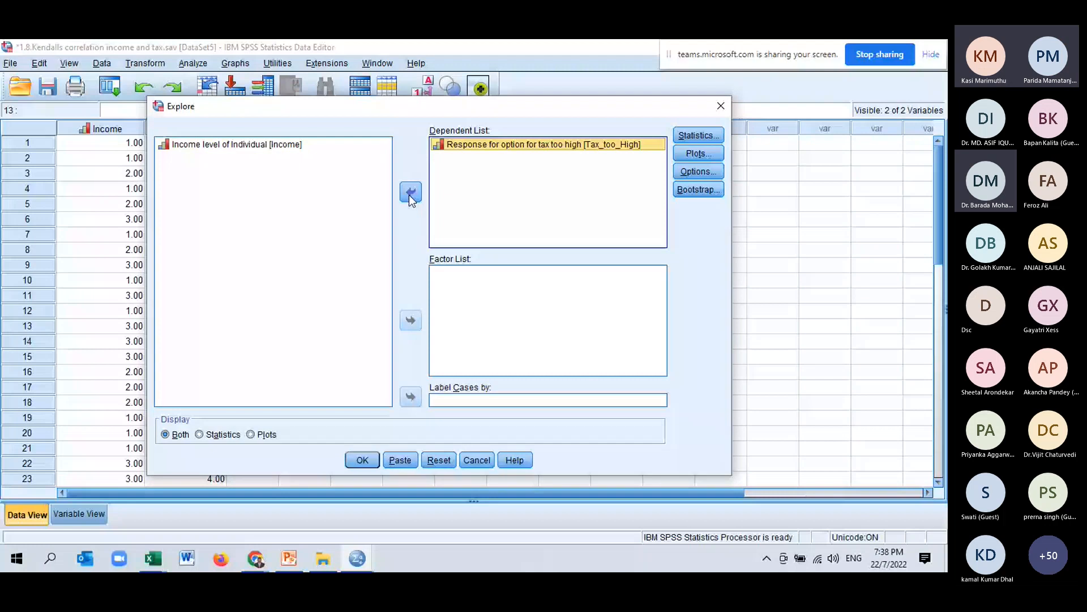
left_click(411, 320)
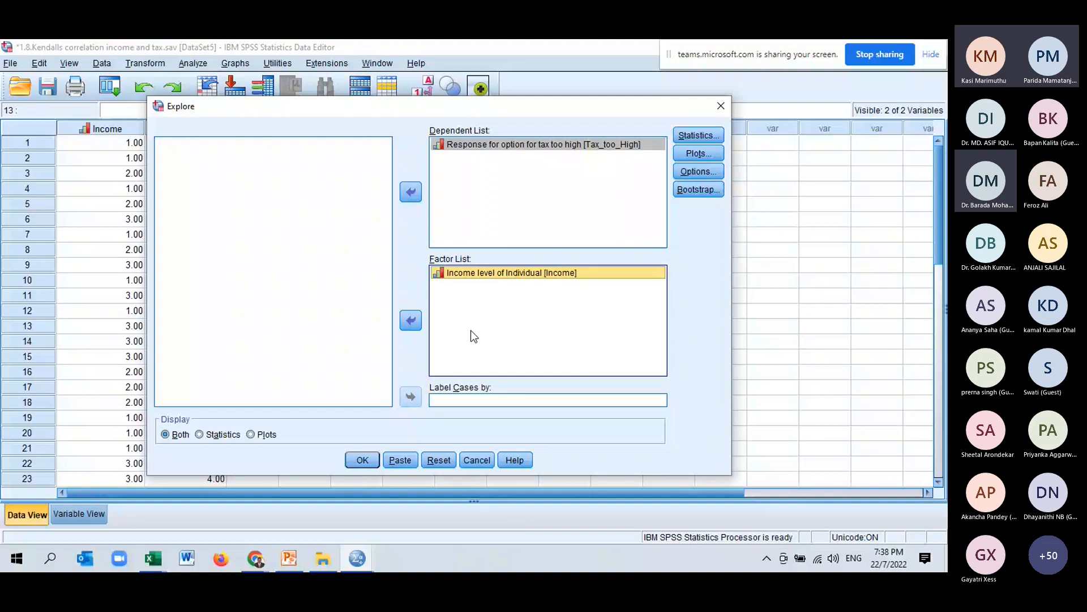
left_click(698, 154)
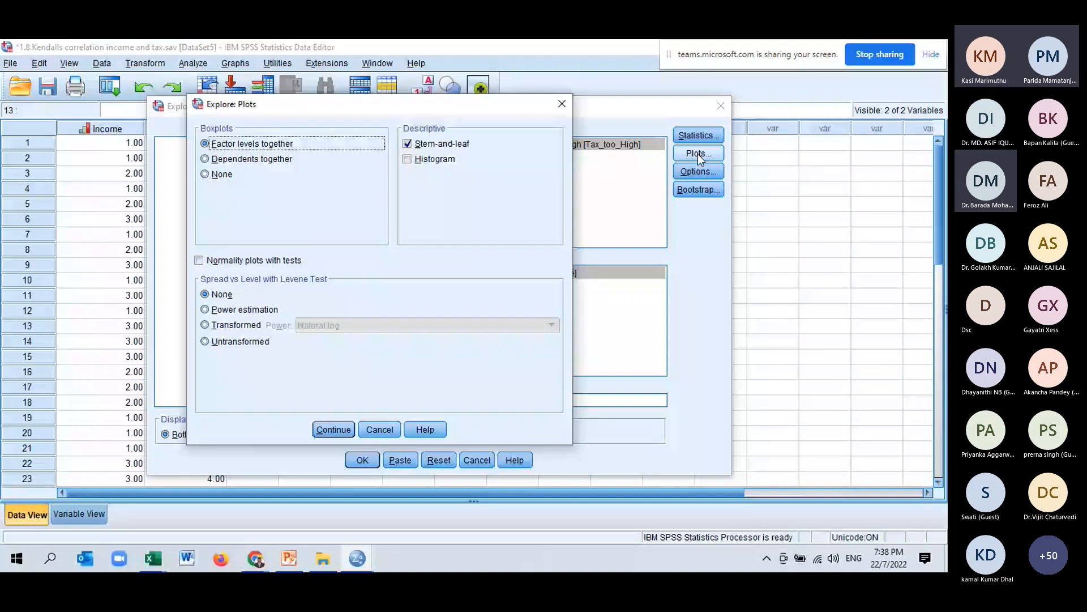
left_click(562, 104)
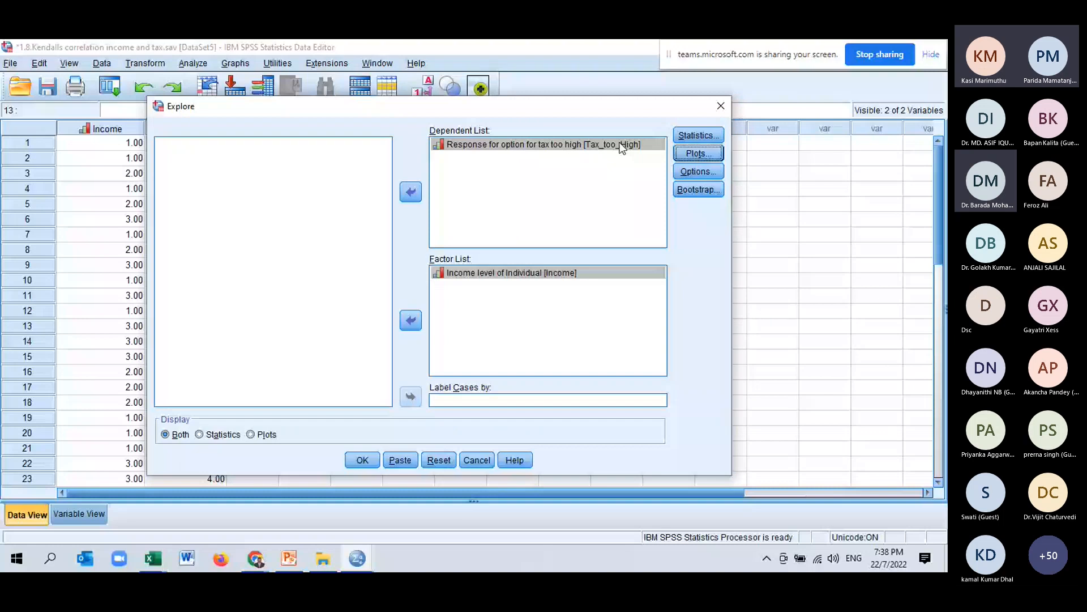
left_click(720, 106)
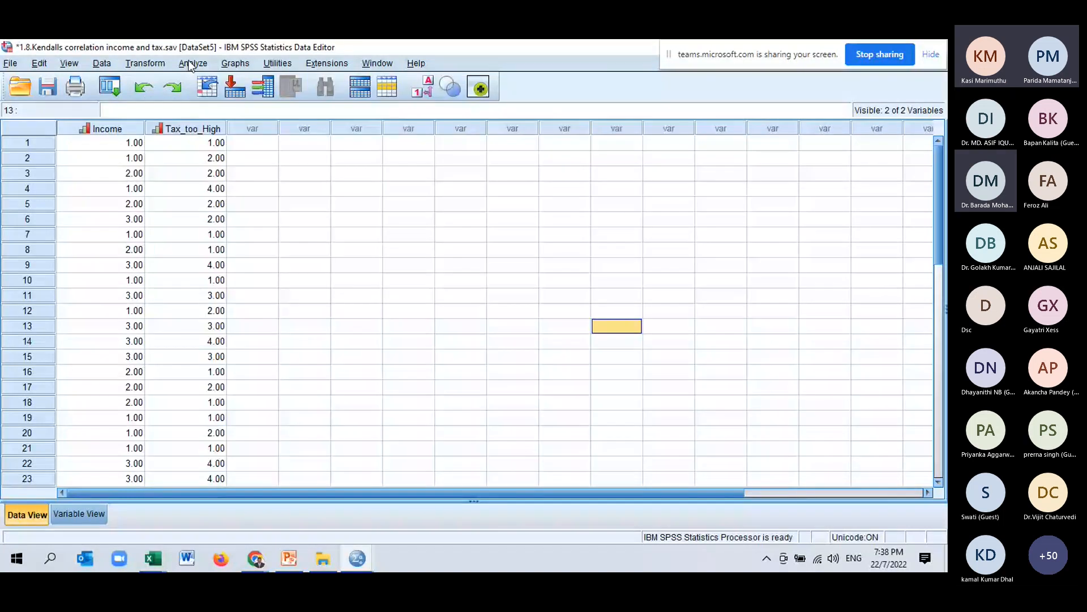
Run a crosstab with Income level in rows and the tax-too-high response in columns, including clustered bar charts.
left_click(192, 63)
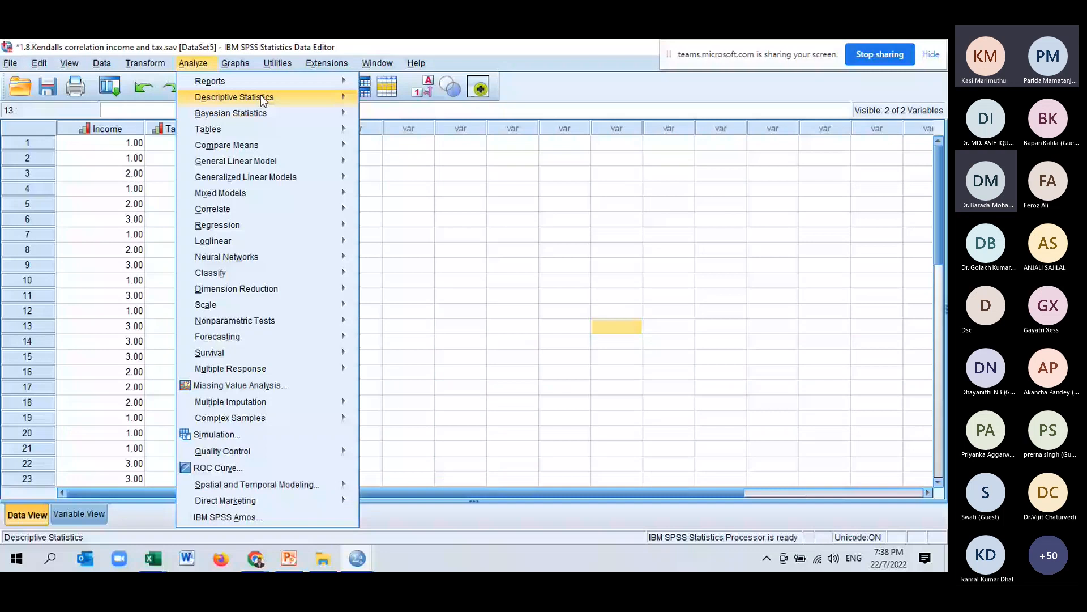
left_click(261, 97)
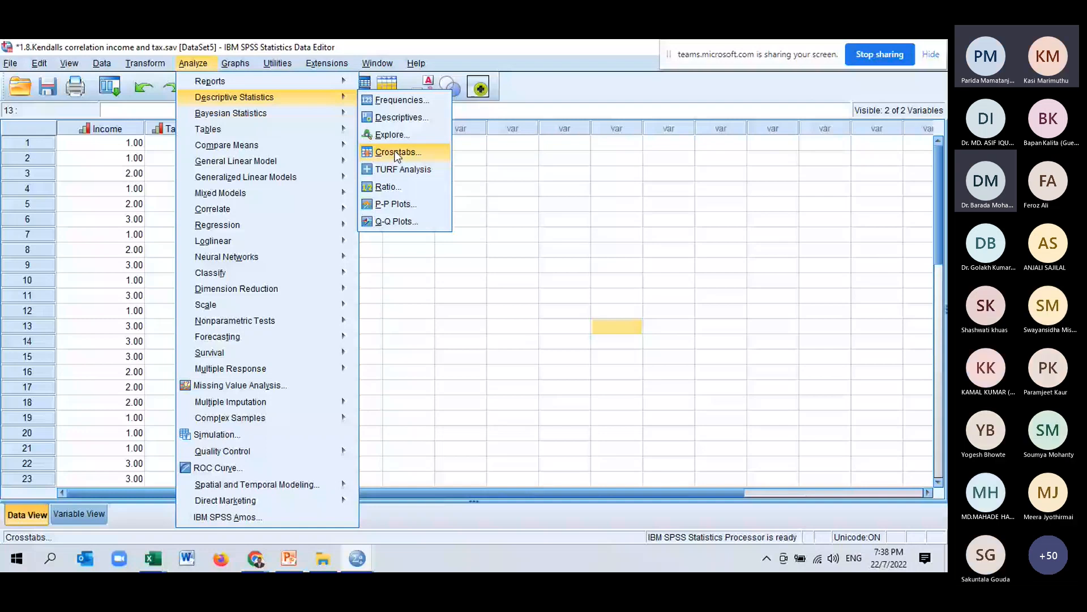
left_click(397, 154)
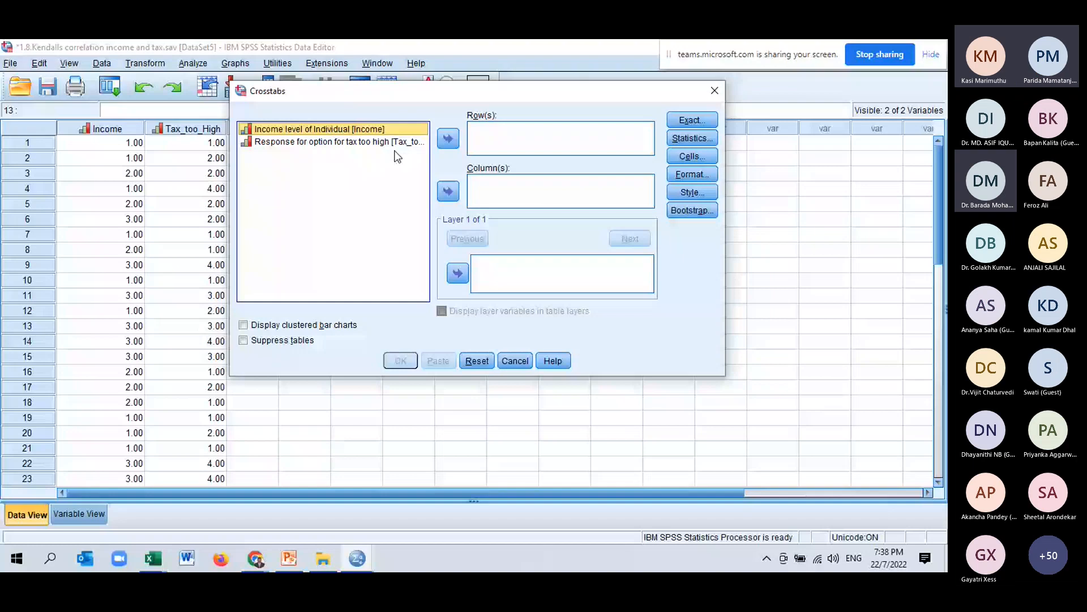
left_click(455, 139)
left_click(443, 191)
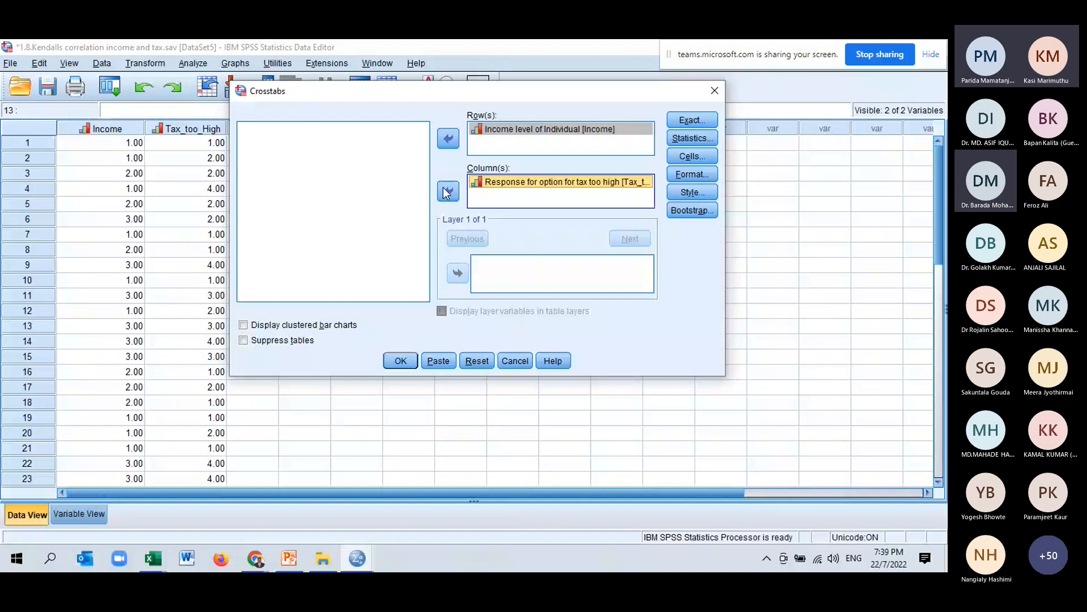
left_click(250, 326)
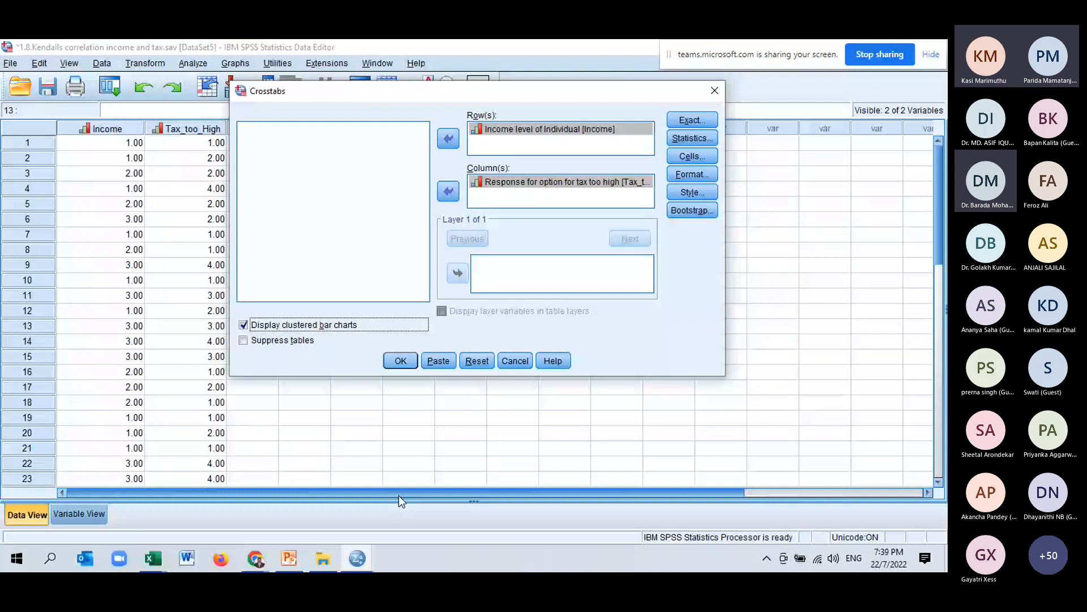
left_click(410, 365)
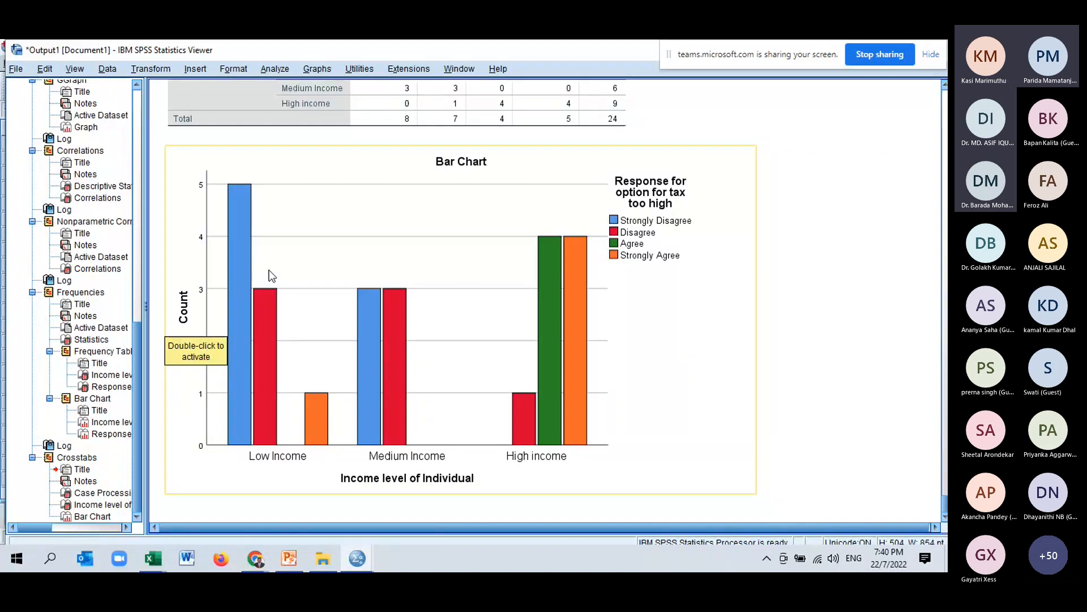
double_click(452, 279)
left_click(653, 150)
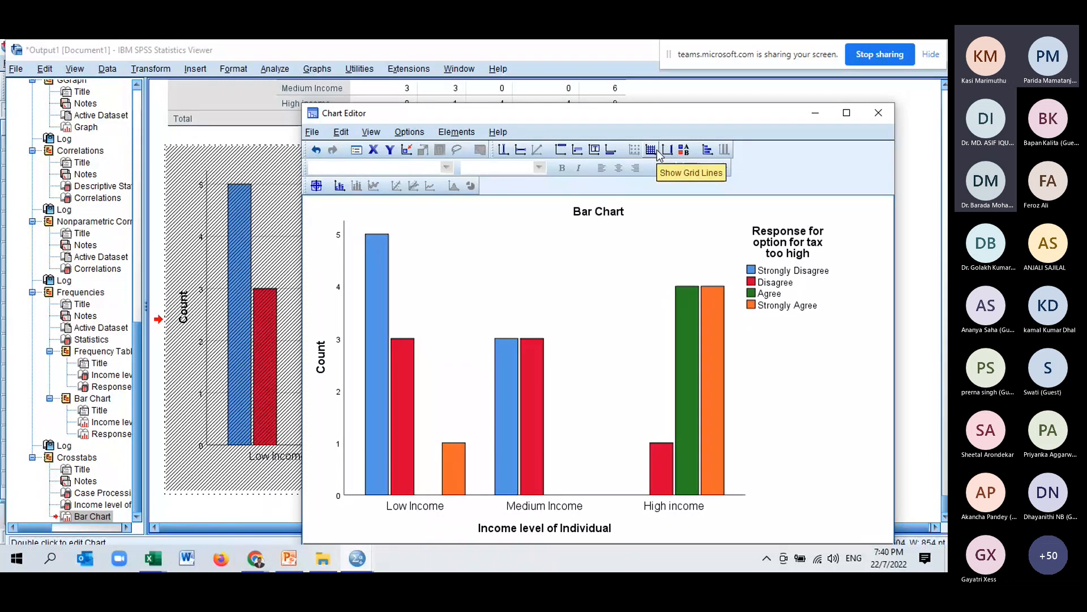
left_click(879, 114)
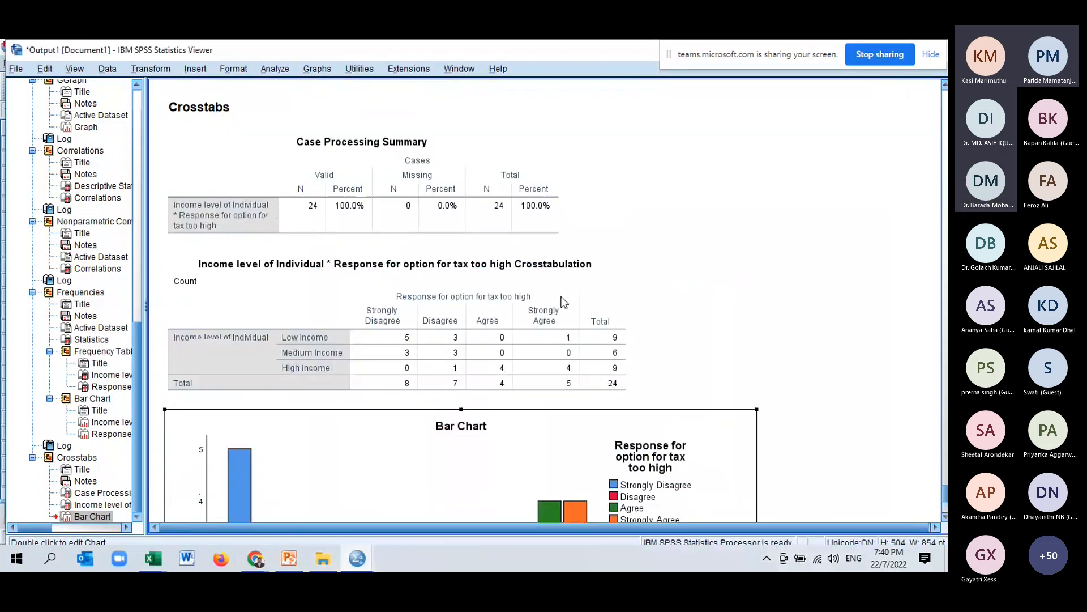
scroll(451, 383, "down", 5)
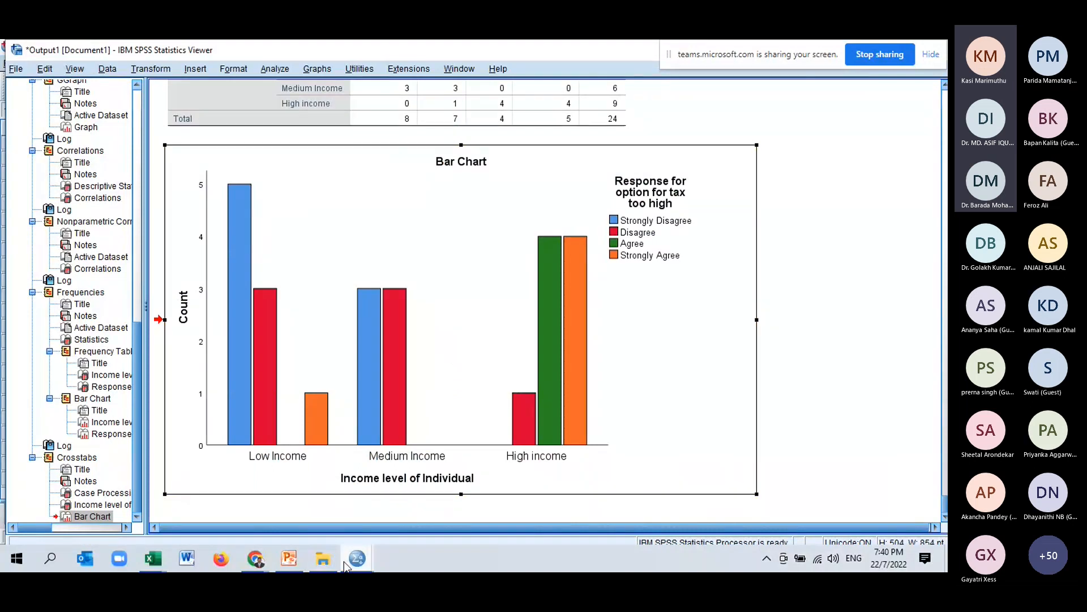
Close the Pearson Correlation height vs long jump dataset without saving changes.
mouse_move(344, 562)
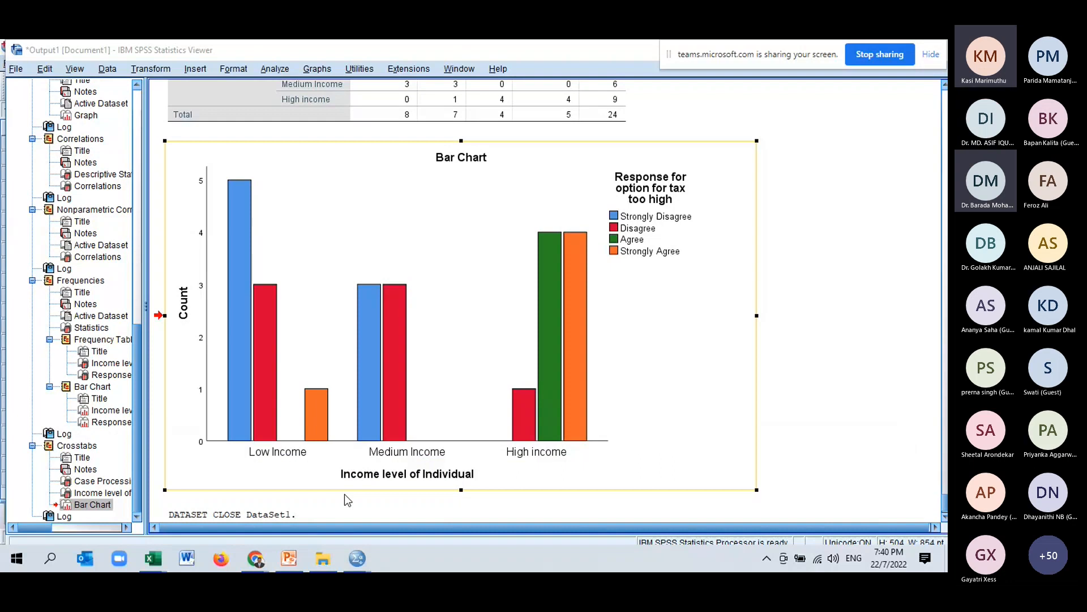
left_click(293, 461)
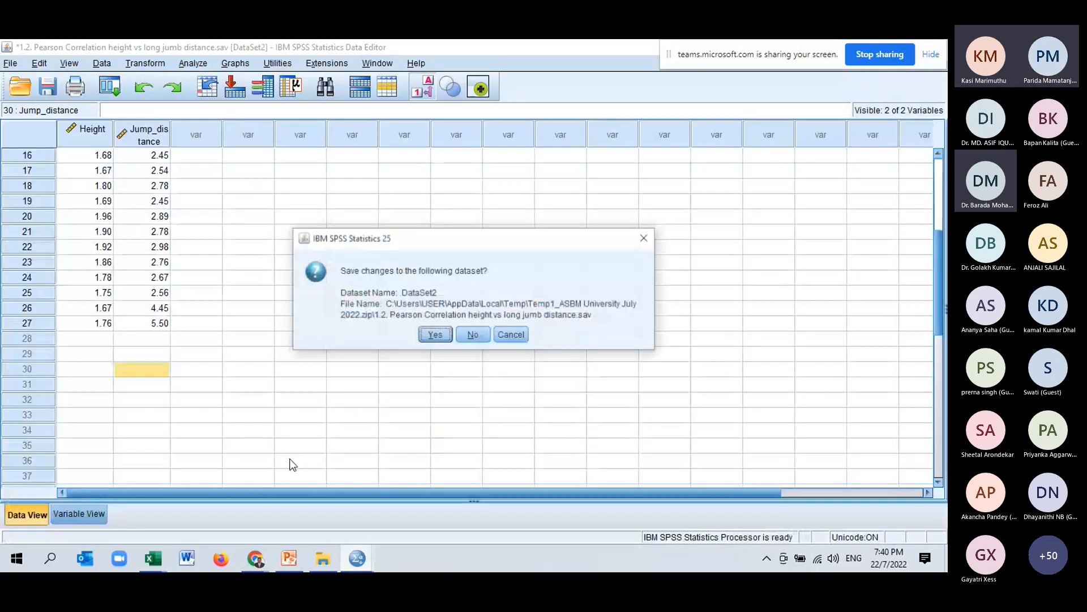
left_click(473, 334)
Return to the Kendalls correlation dataset and display value labels in the data grid.
mouse_move(371, 560)
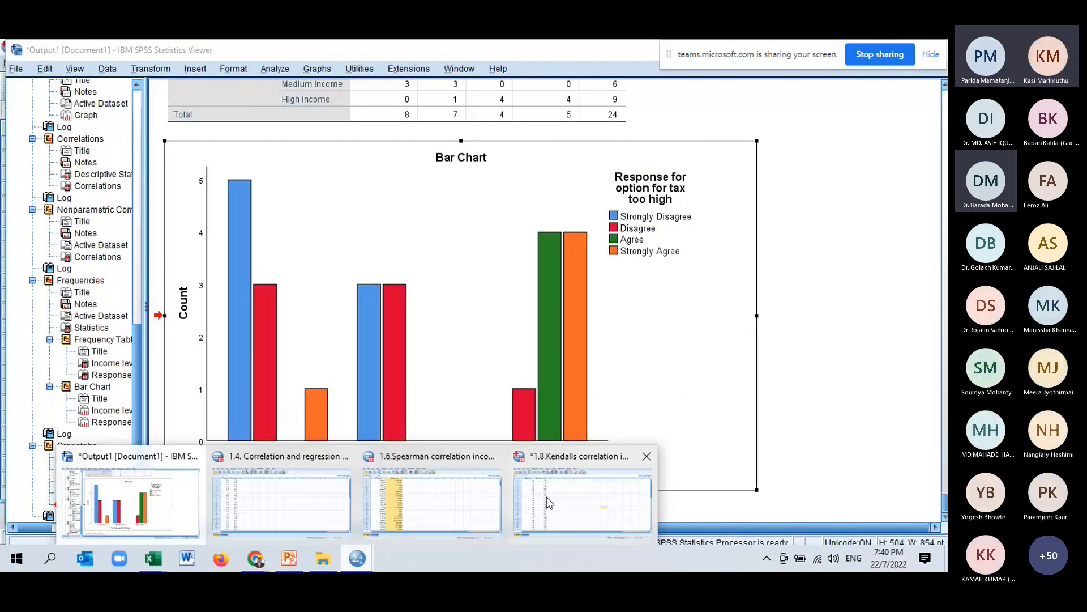
left_click(546, 497)
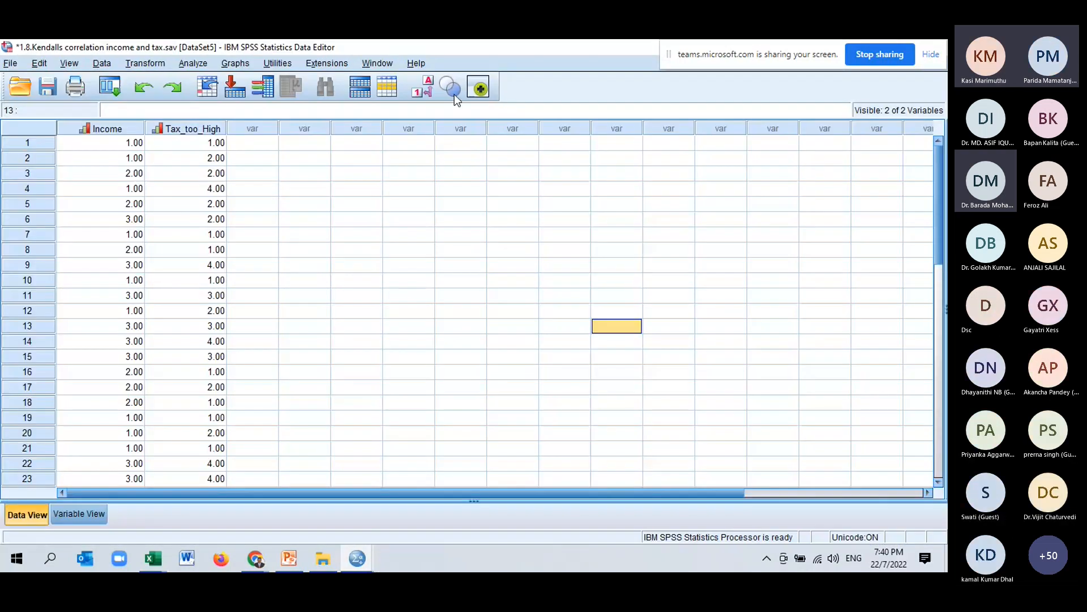
left_click(423, 88)
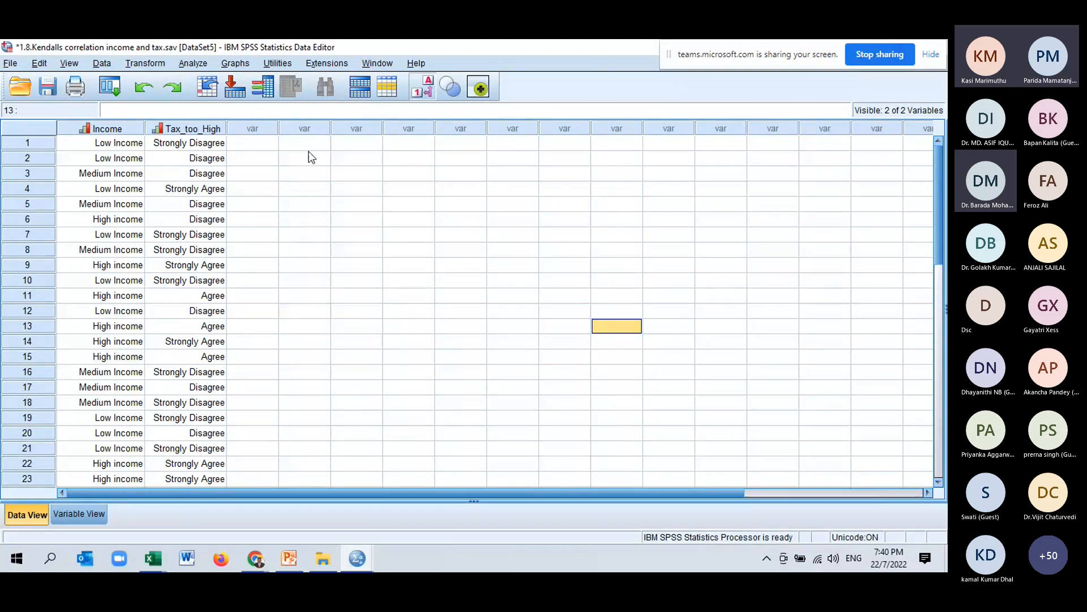
Run a bivariate correlation of Income and Tax_too_High using Kendall's tau-b only, with Pearson unchecked.
left_click(193, 63)
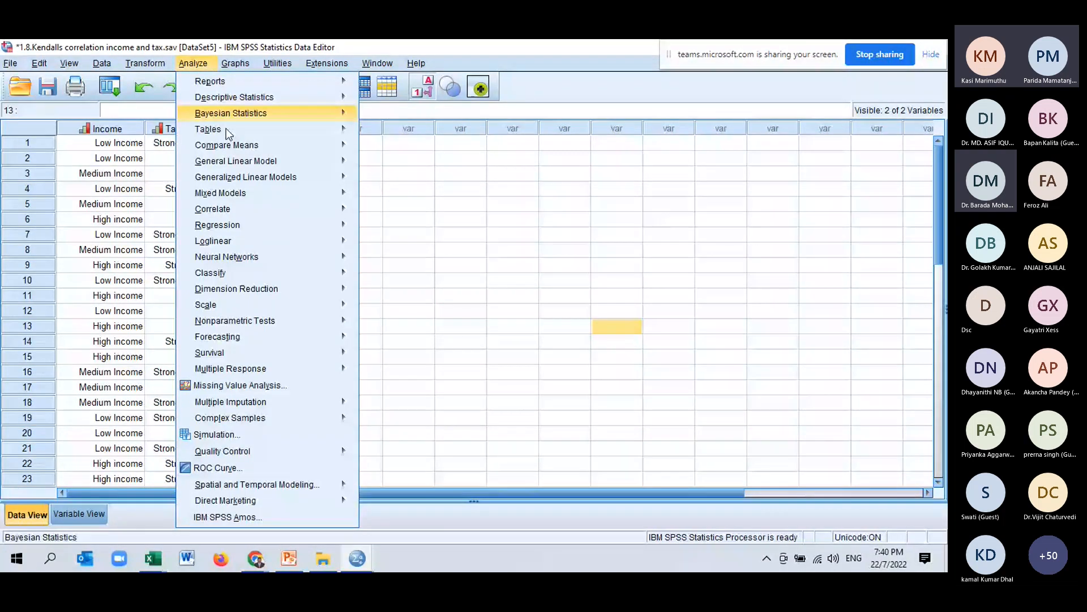
mouse_move(229, 135)
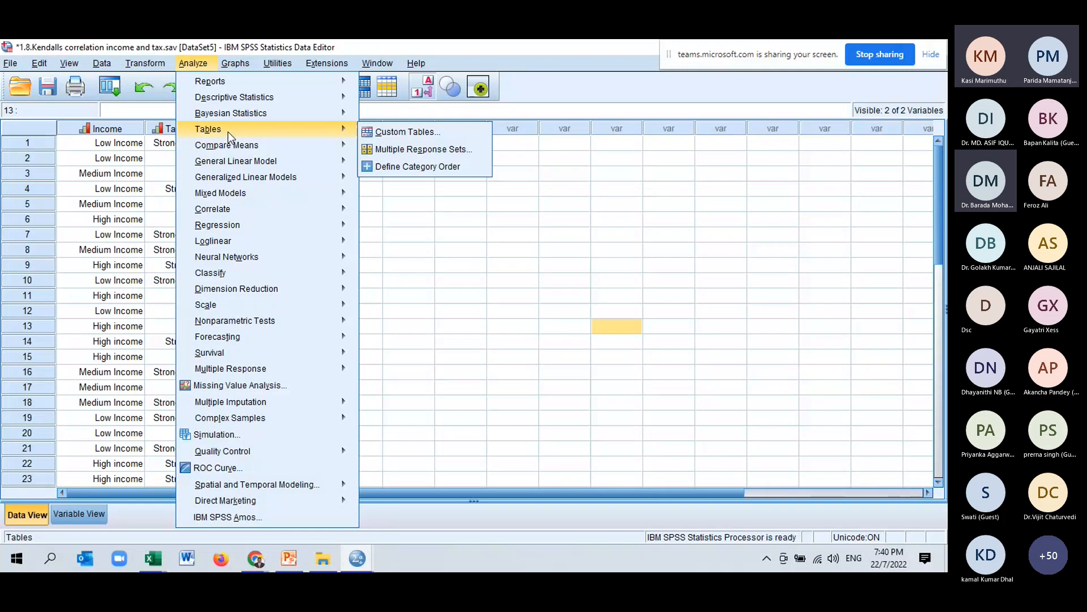
mouse_move(245, 211)
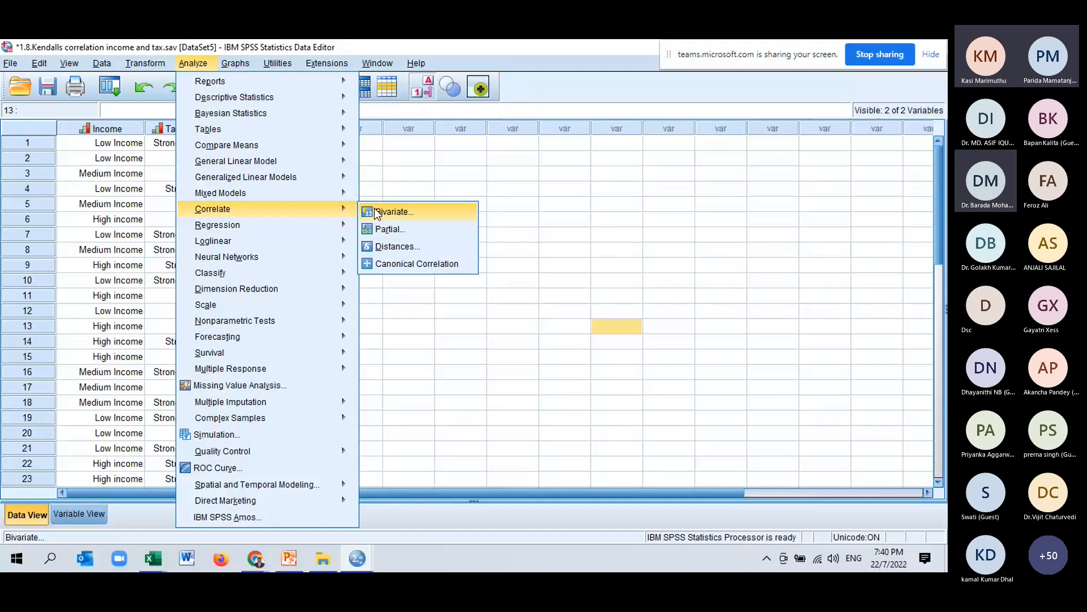
left_click(391, 211)
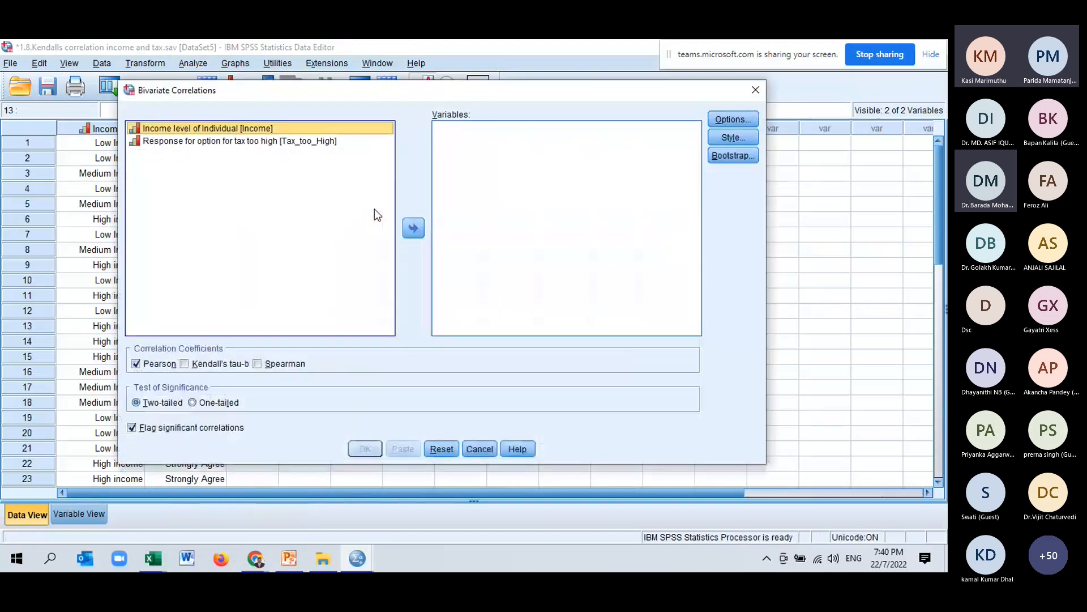
left_click(278, 142, "shift")
left_click(414, 228)
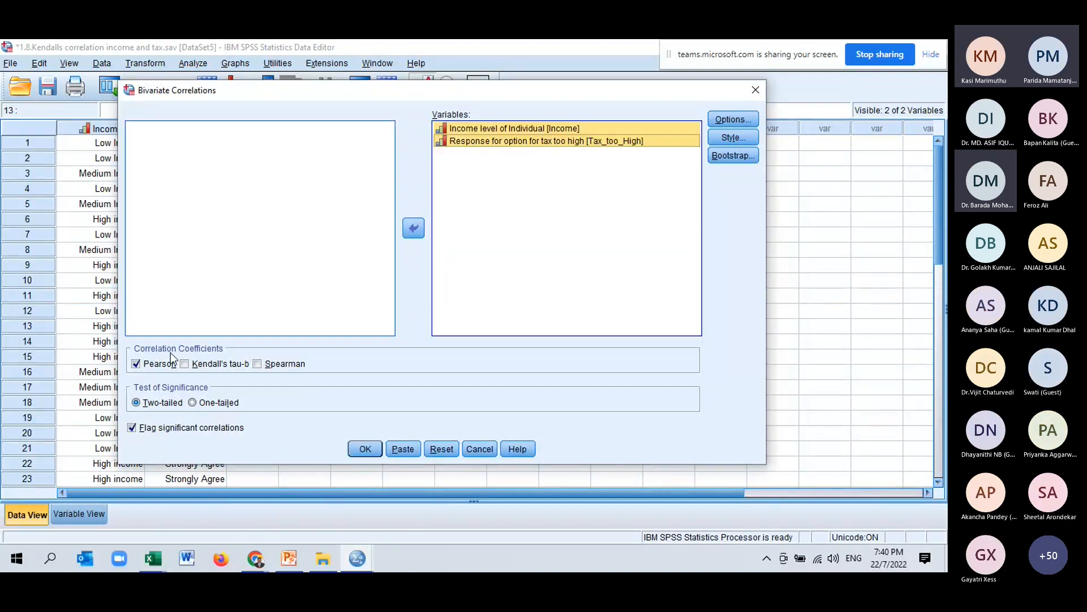
left_click(136, 364)
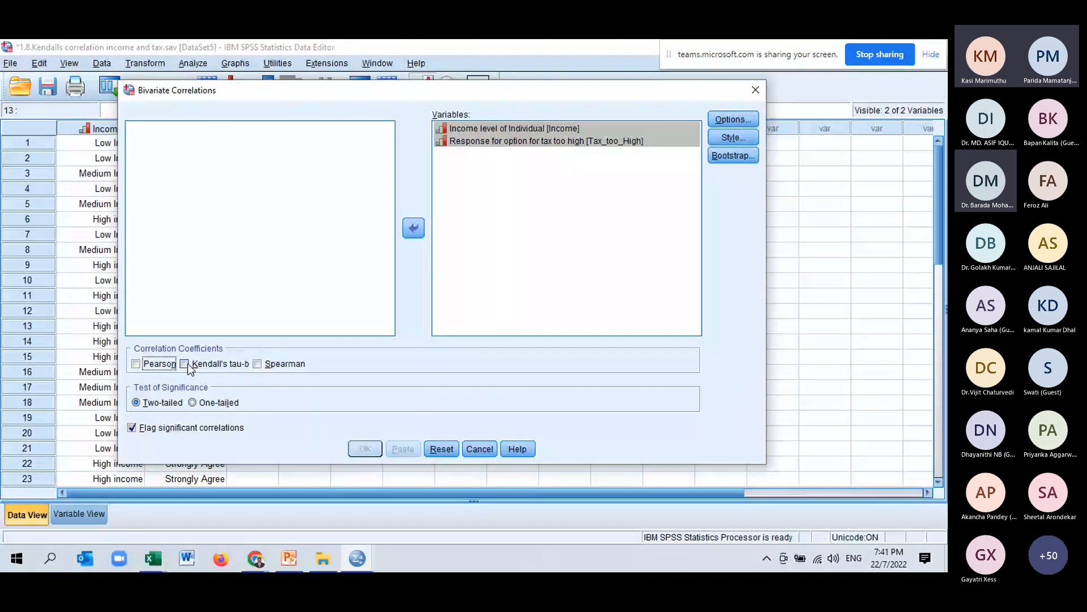
left_click(187, 366)
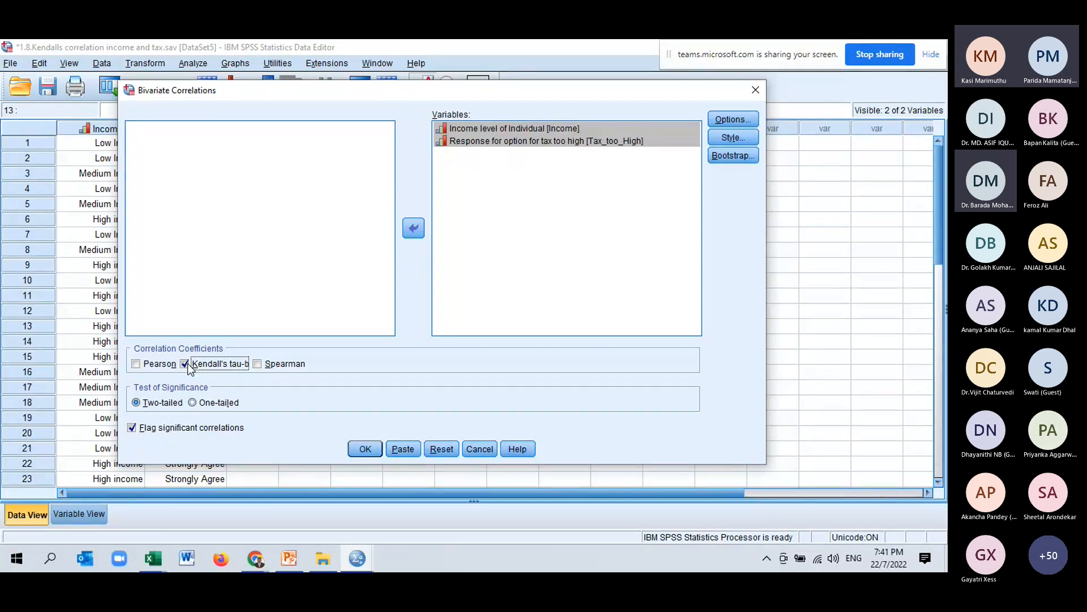
left_click(364, 450)
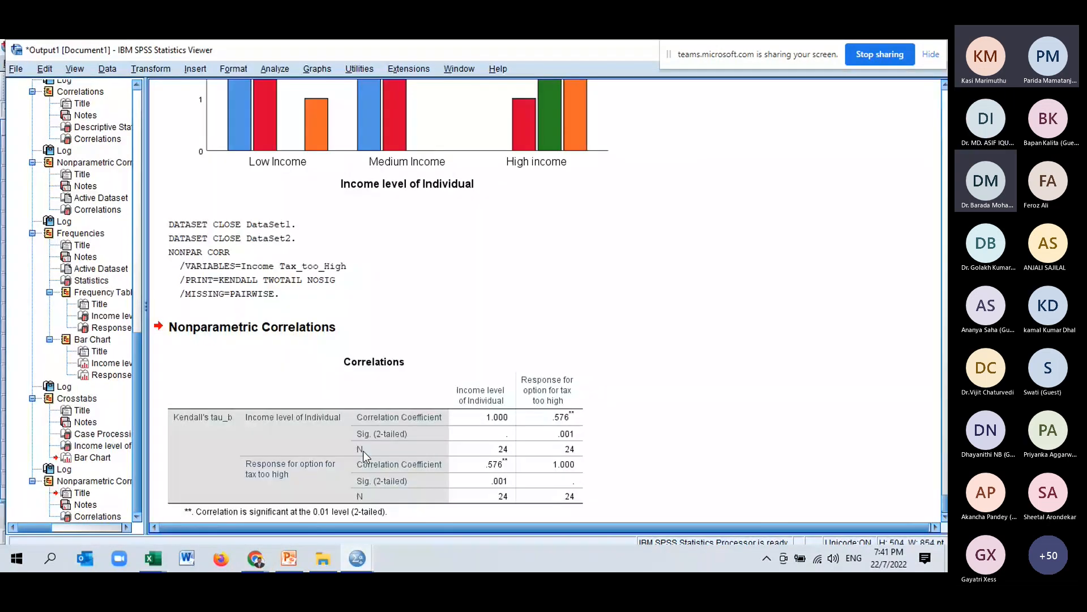
Select the Kendall's tau-b correlations table in the output.
scroll(590, 439, "down", 1)
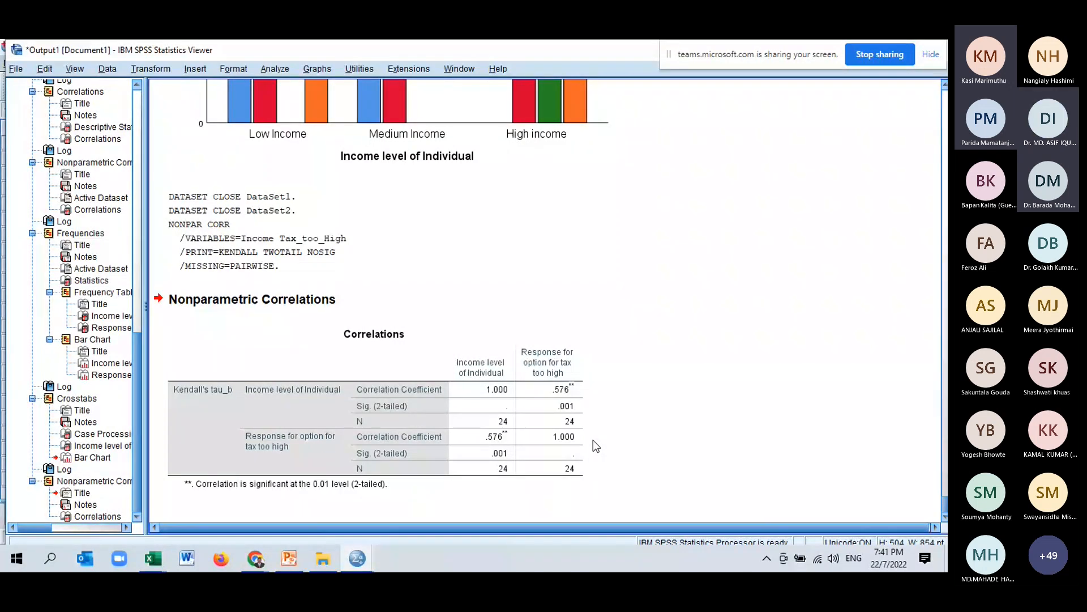
left_click(576, 405)
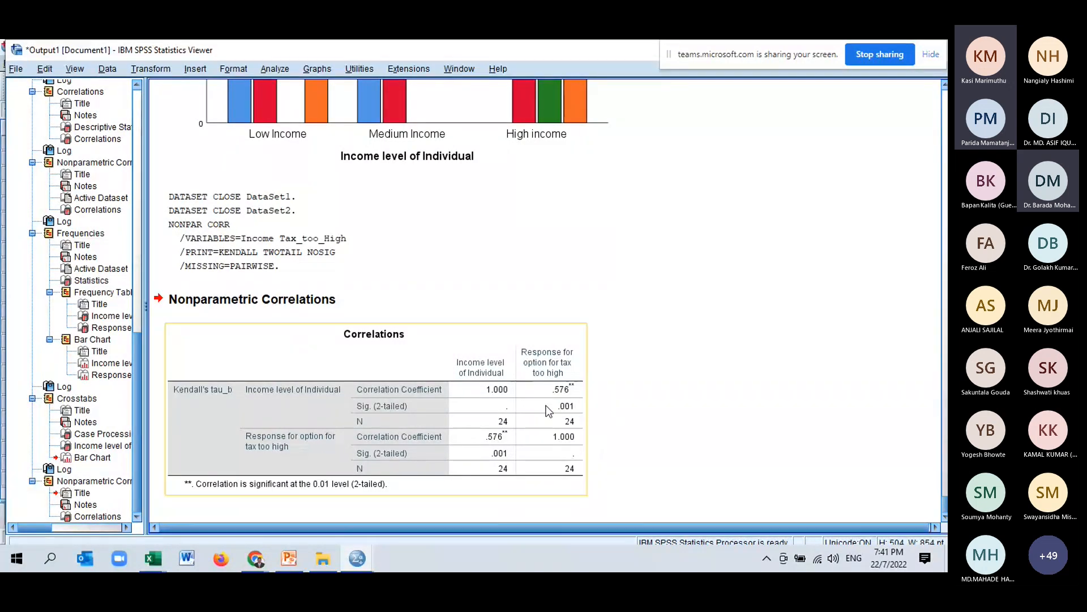
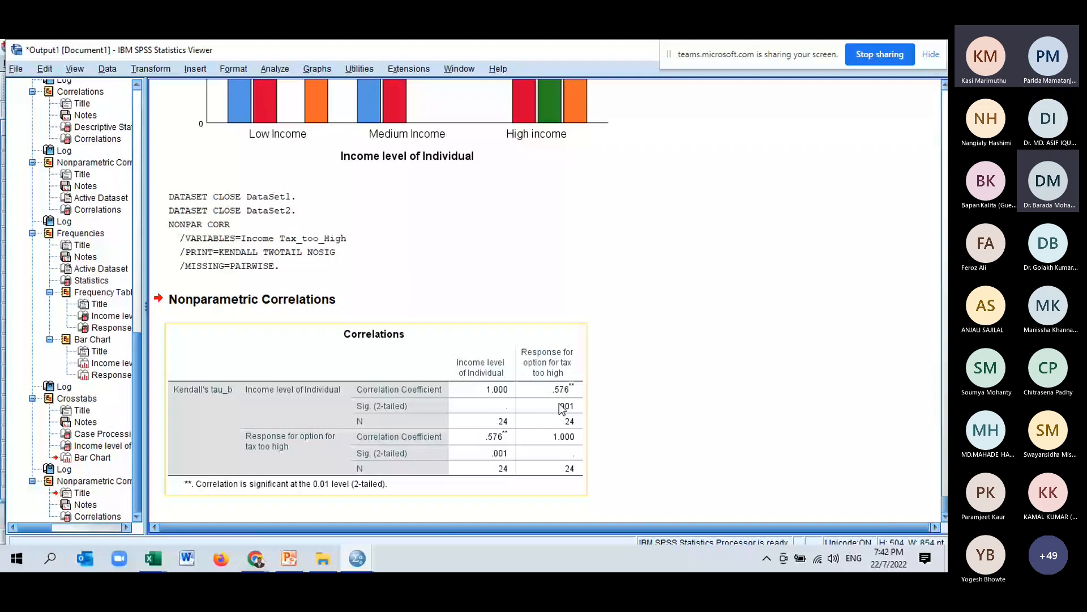
Review the Kendall's tau-b output, the income by tax crosstabulation and its clustered bar chart.
scroll(584, 368, "up", 3)
left_click(584, 371)
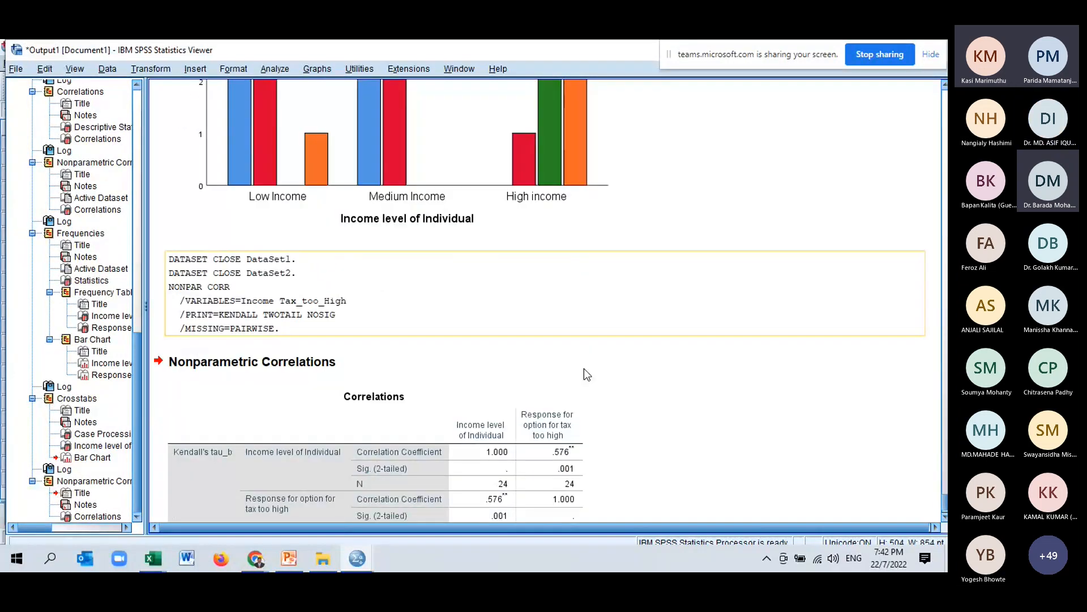
left_click(583, 368)
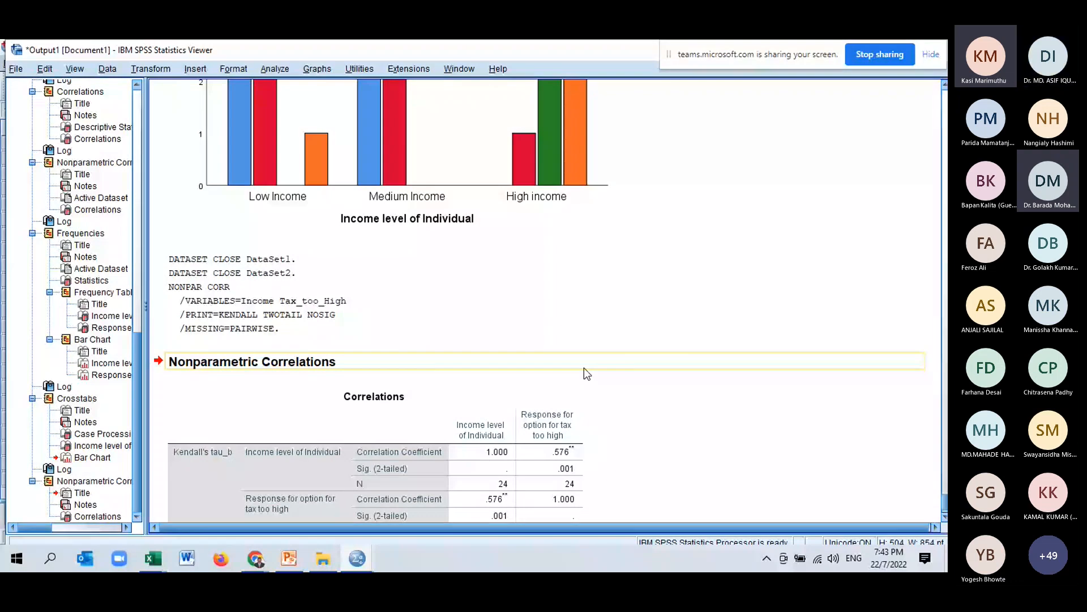
scroll(673, 447, "up", 5)
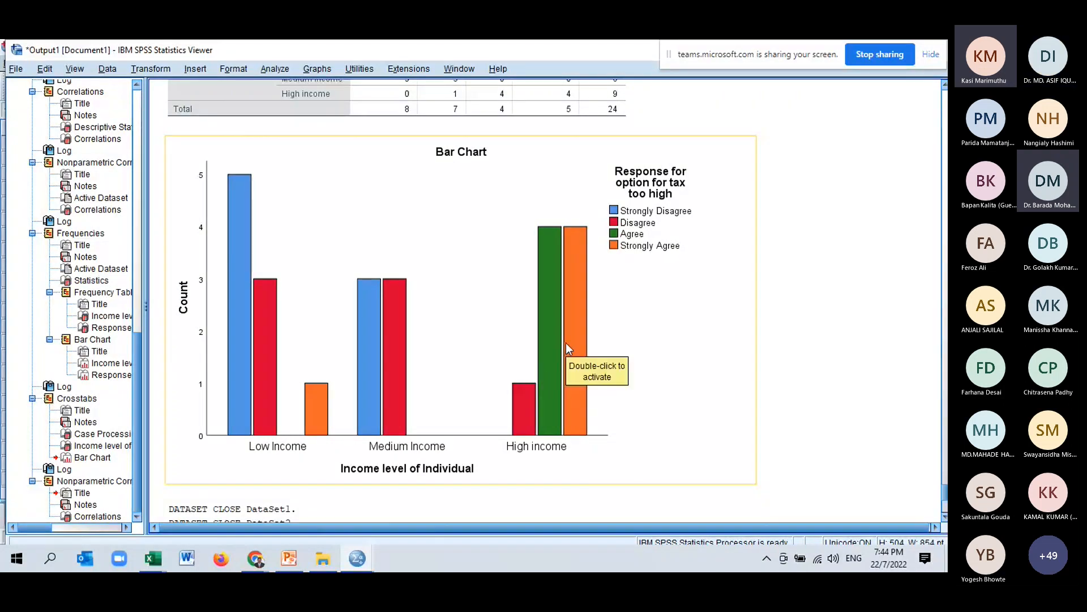
scroll(461, 420, "down", 3)
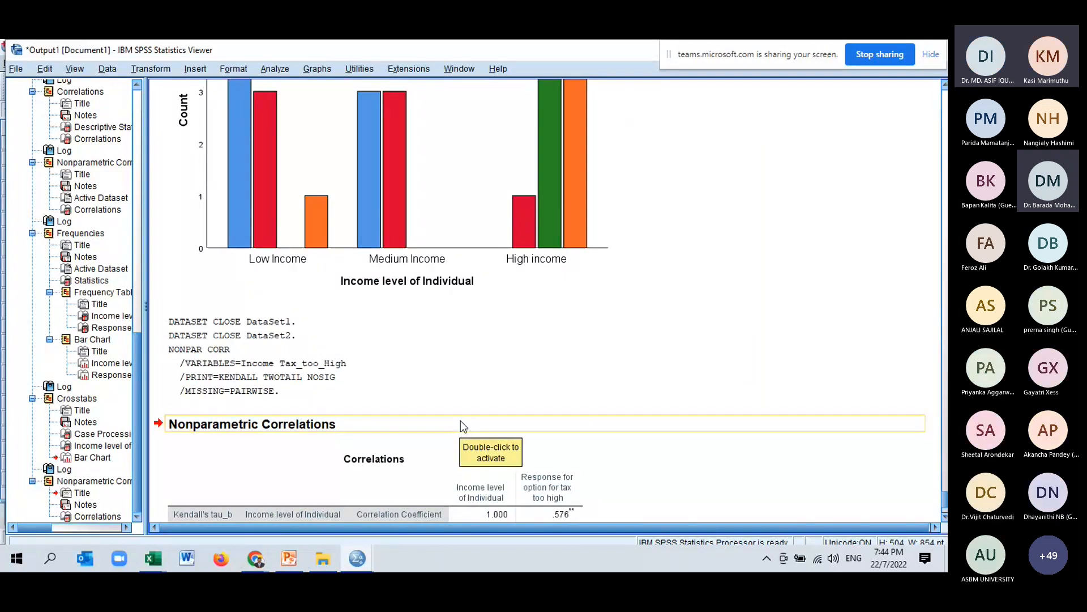
scroll(461, 421, "up", 1)
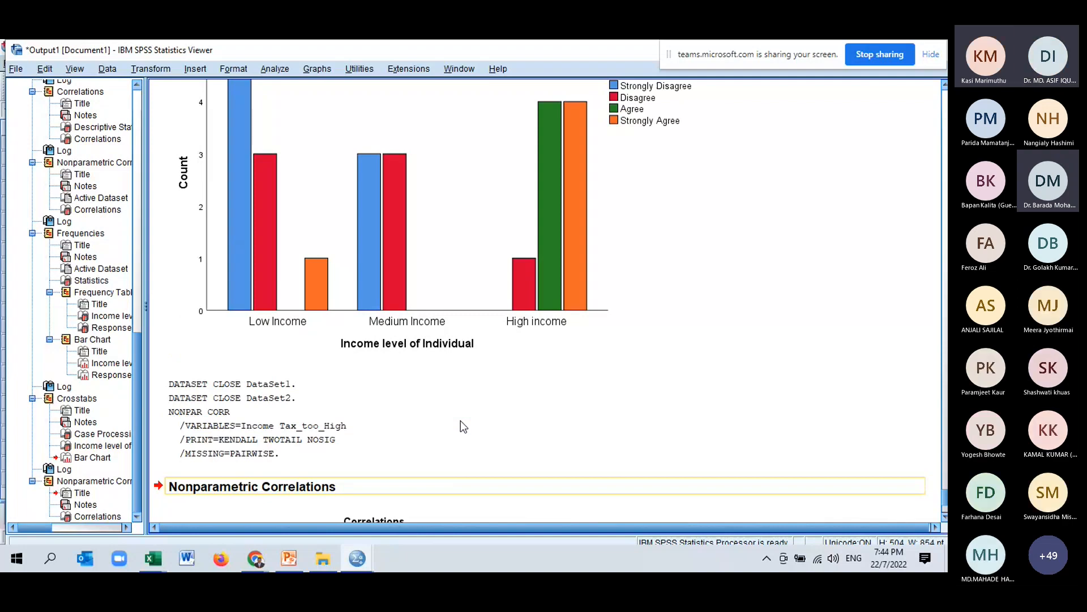
scroll(460, 420, "up", 4)
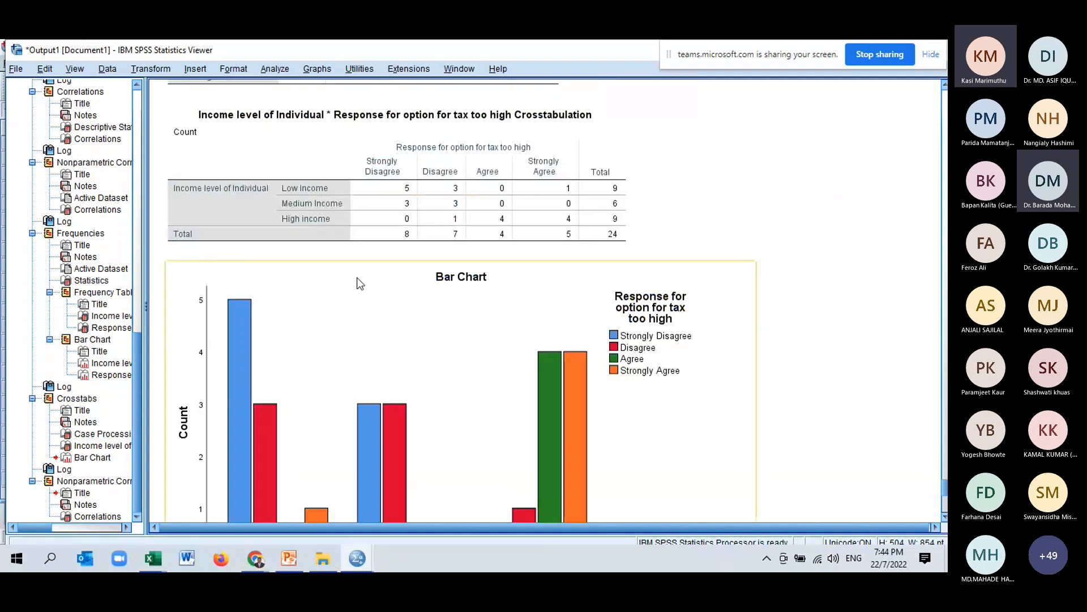
scroll(358, 279, "down", 3)
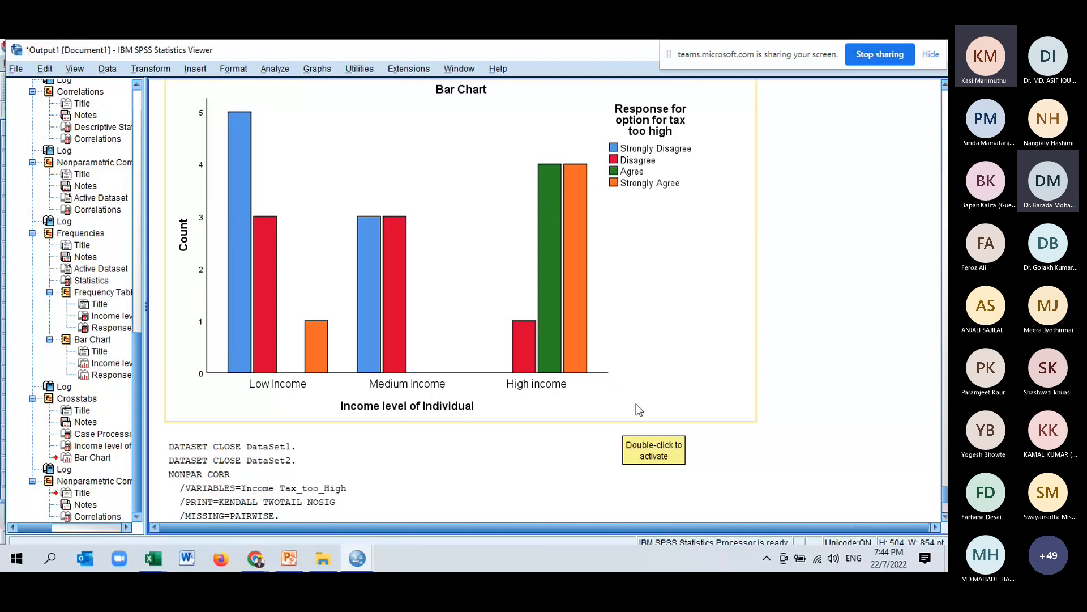
scroll(636, 403, "down", 3)
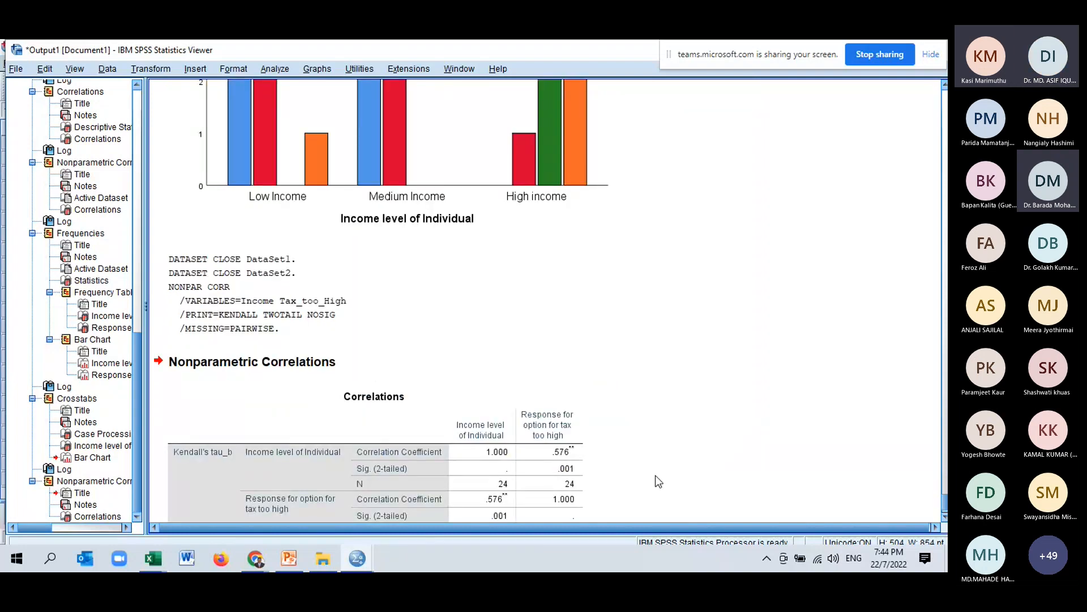
scroll(580, 419, "up", 2)
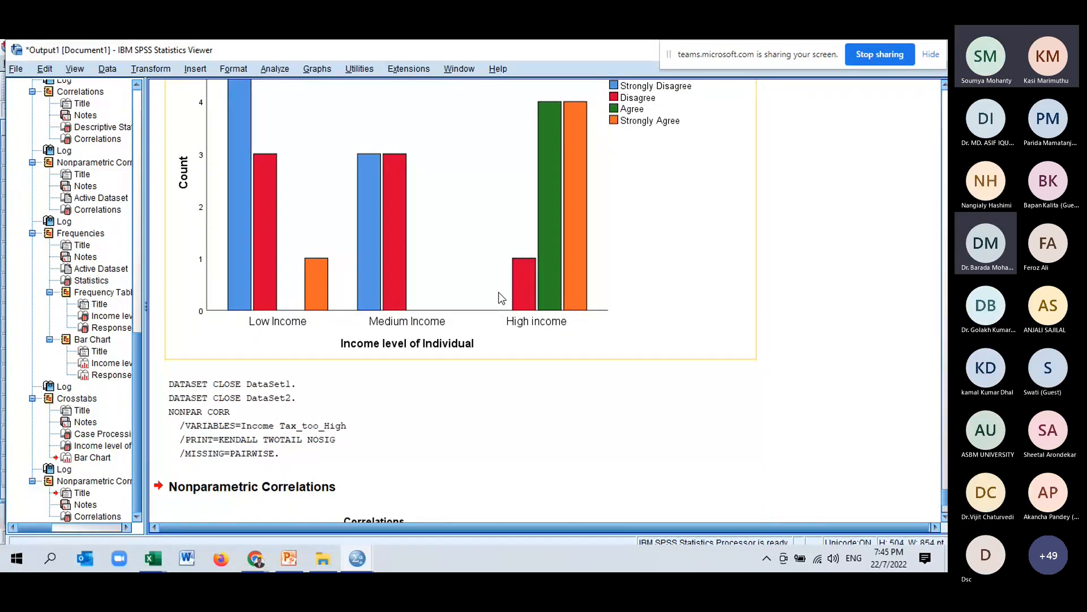
scroll(470, 297, "up", 5)
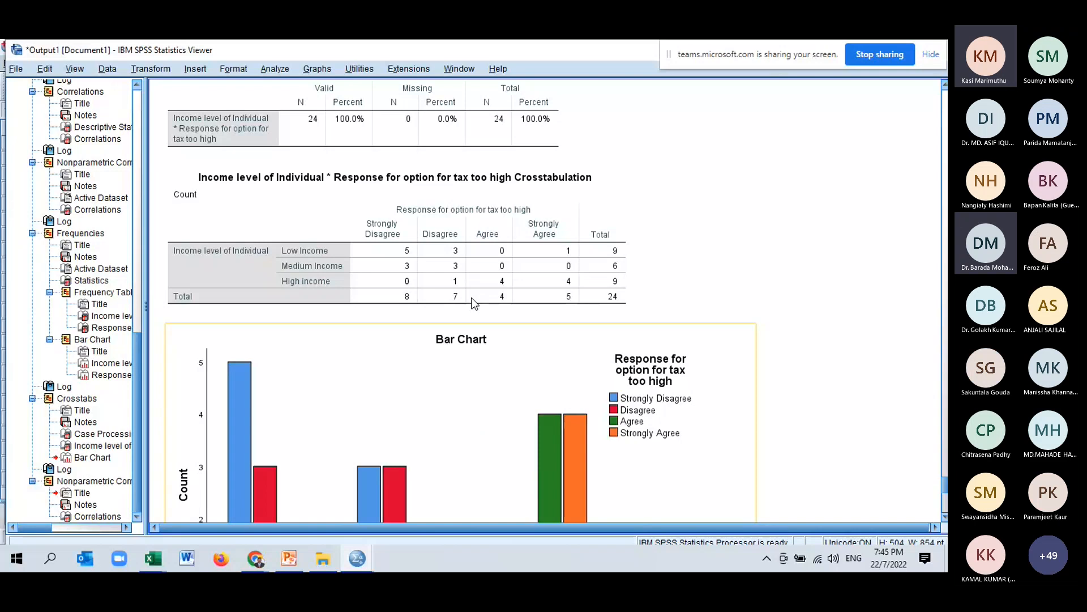
scroll(474, 303, "down", 2)
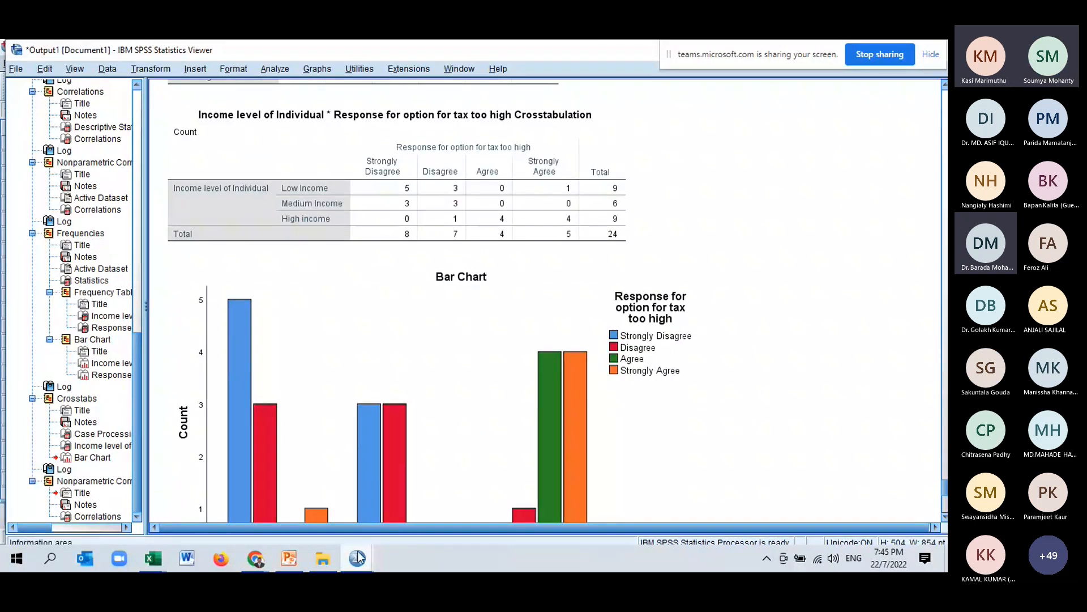
mouse_move(357, 559)
left_click(582, 516)
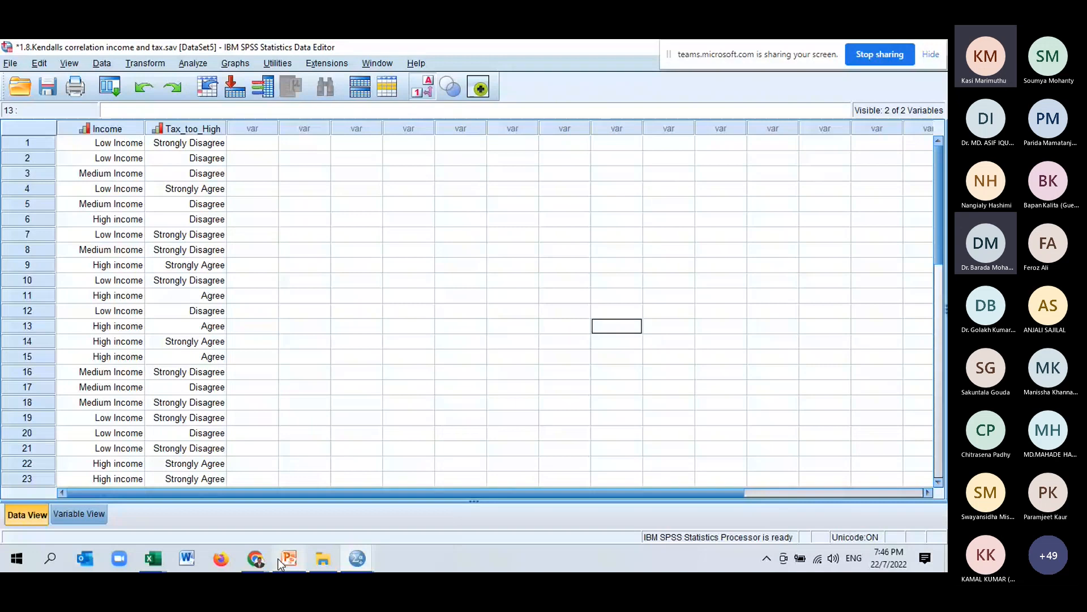
left_click(257, 559)
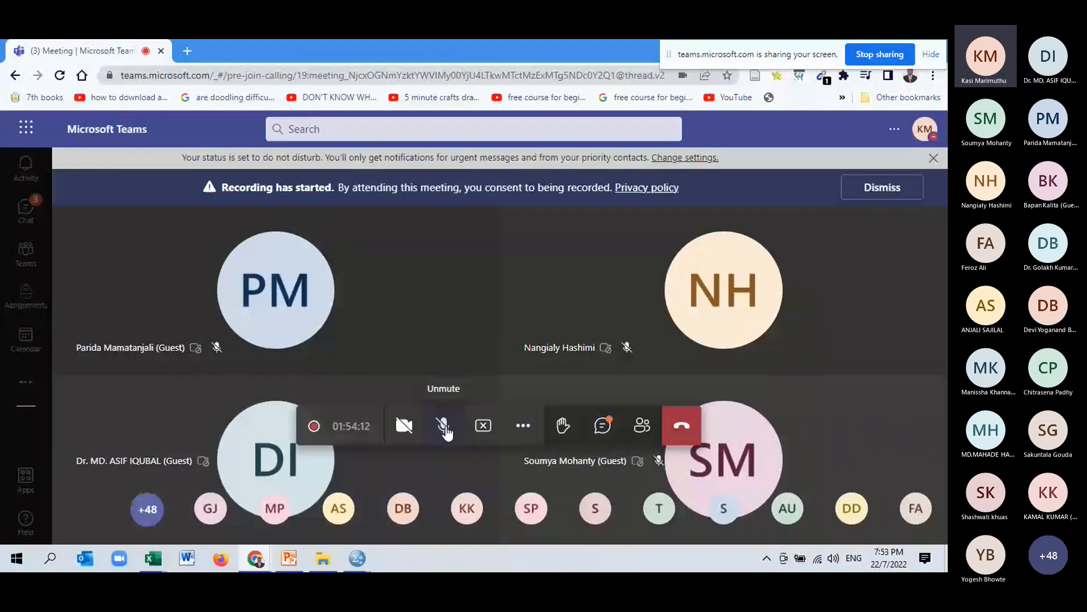
left_click(445, 429)
Open the crosstab bar chart in the Chart Editor and show data value labels on its bars.
mouse_move(352, 560)
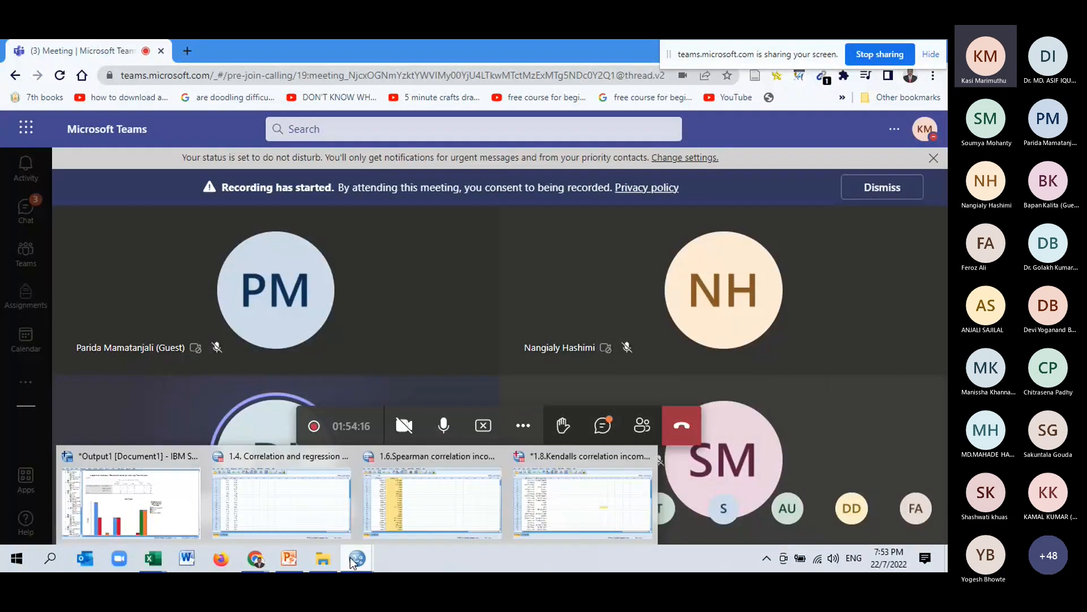
left_click(138, 492)
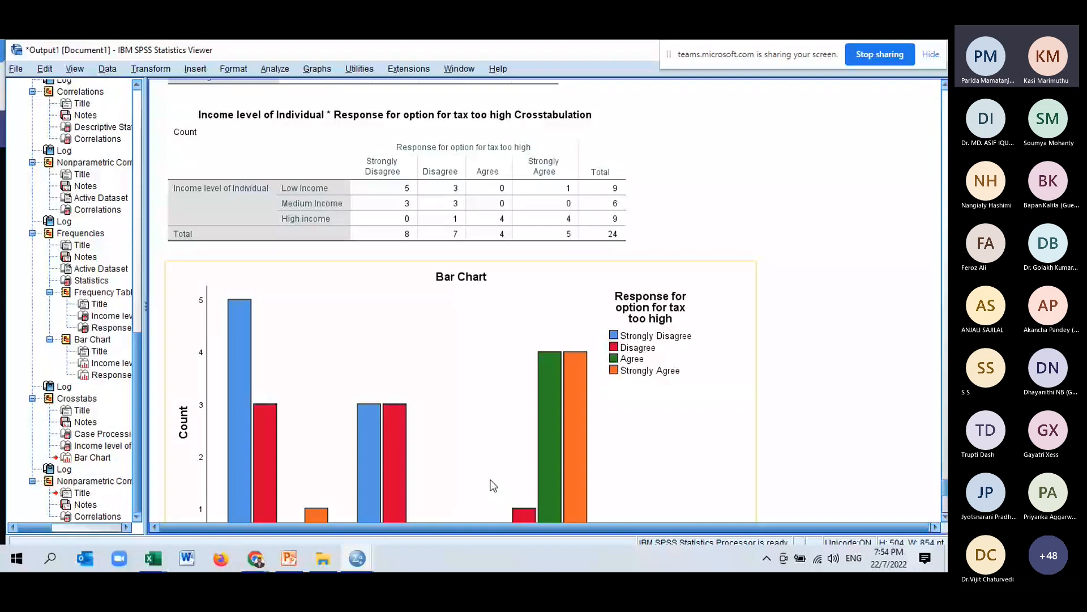
scroll(493, 485, "down", 3)
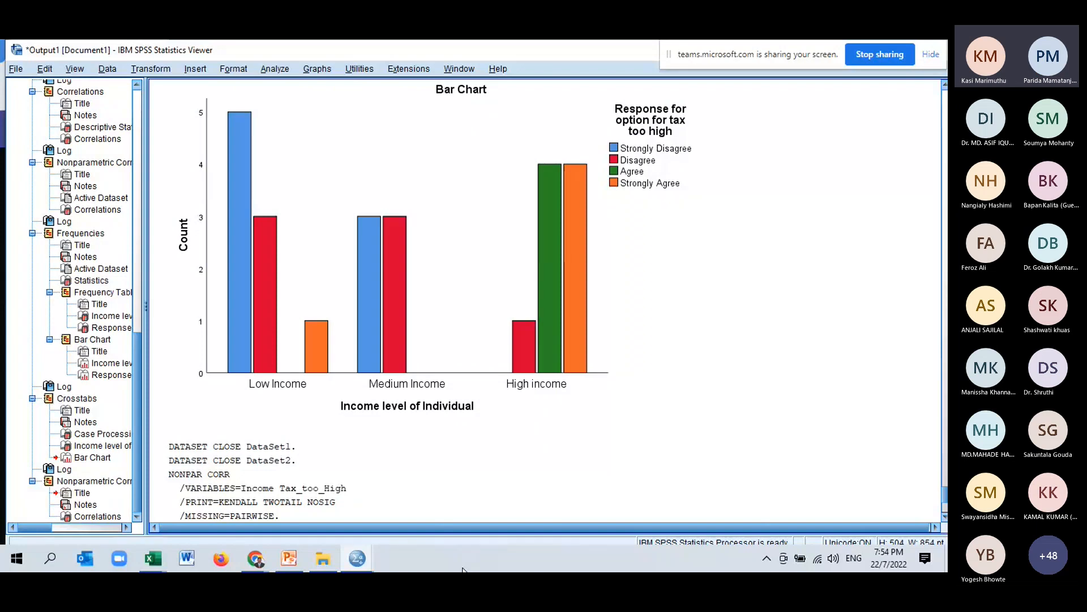
left_click(385, 313)
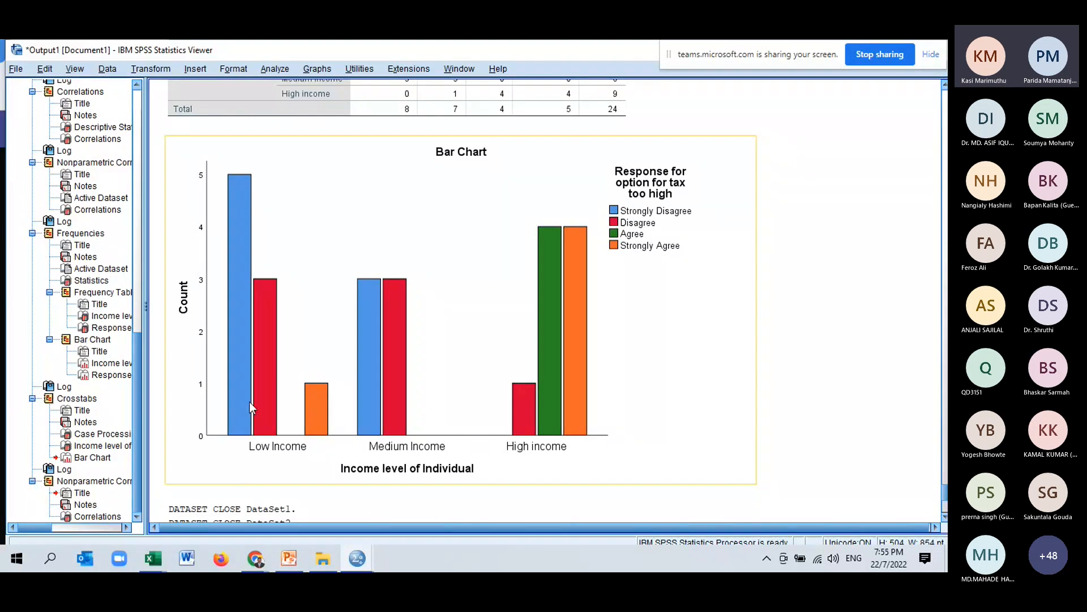
double_click(181, 235)
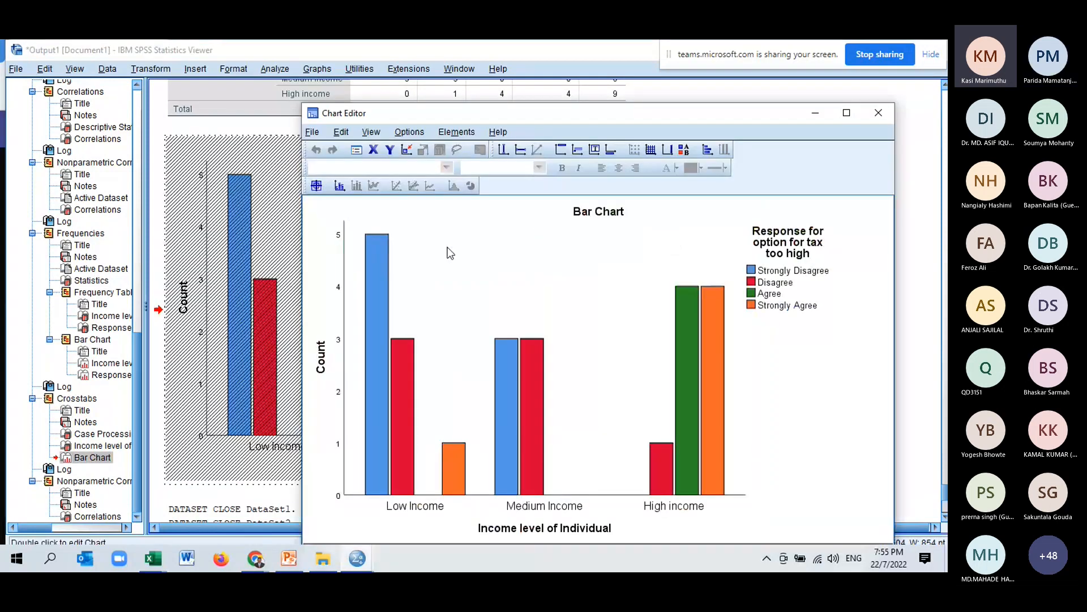
left_click(456, 132)
left_click(484, 169)
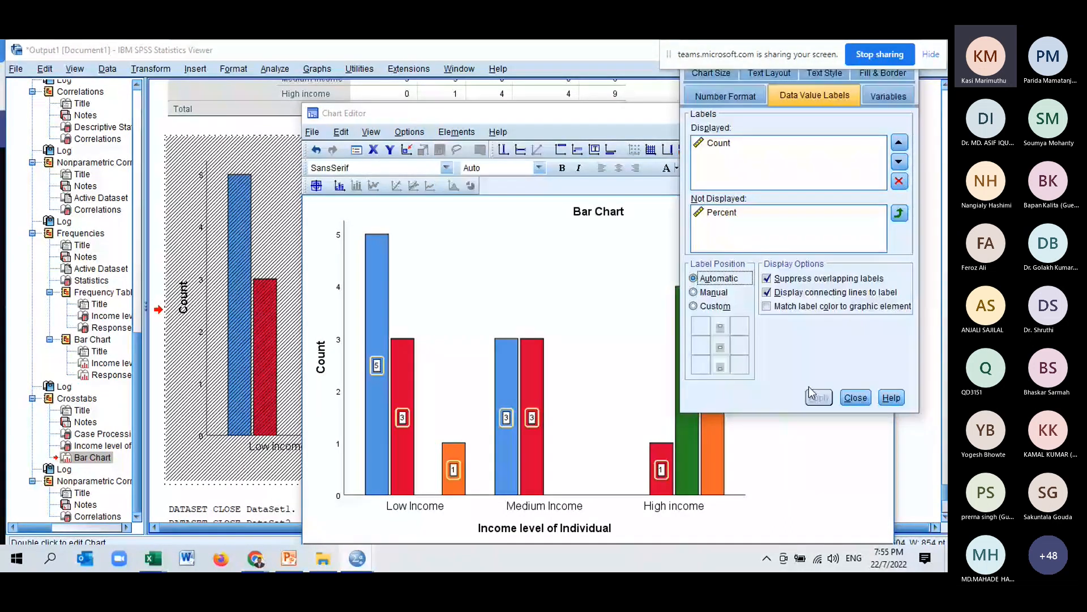
left_click(855, 398)
left_click(882, 113)
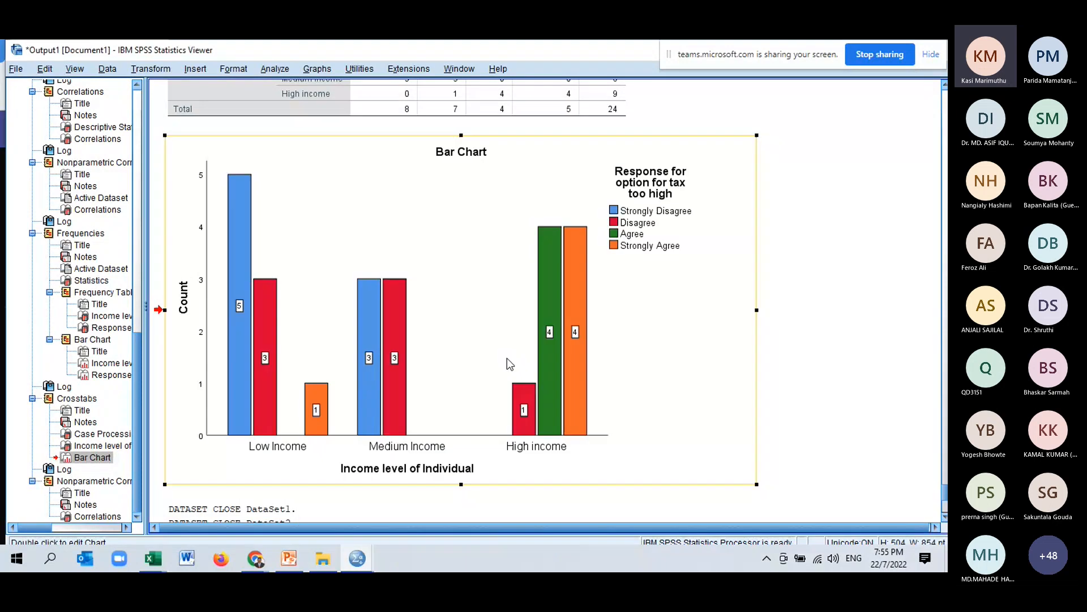
scroll(550, 302, "down", 2)
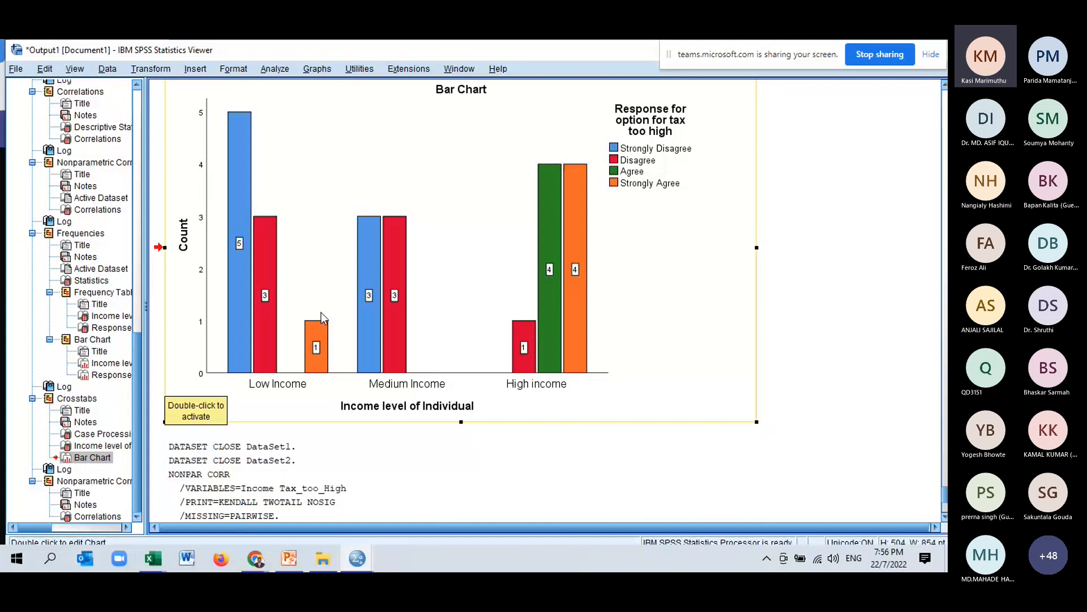
left_click(357, 561)
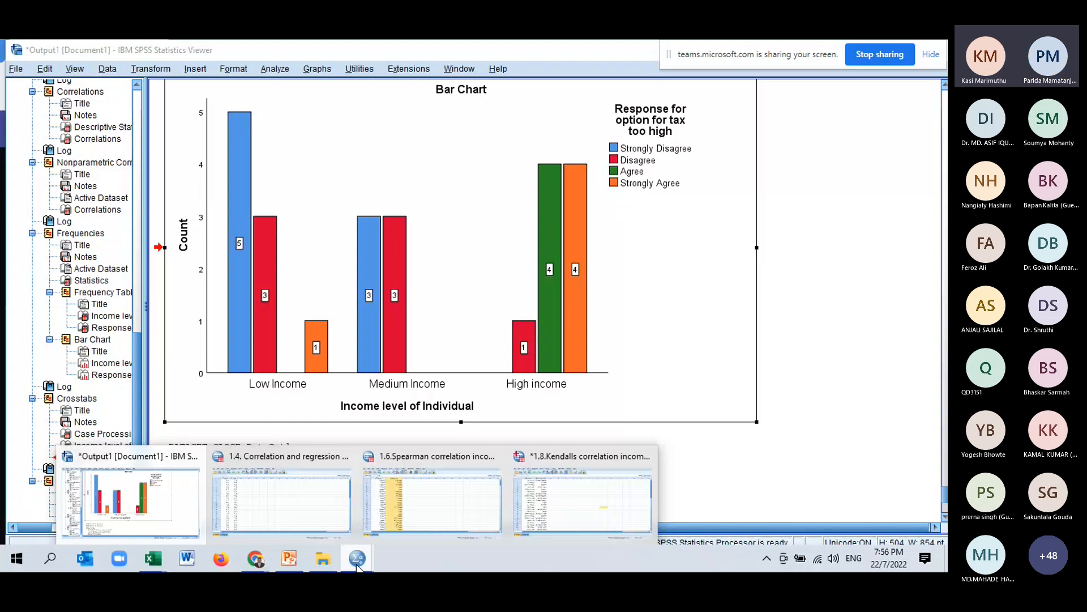
left_click(338, 563)
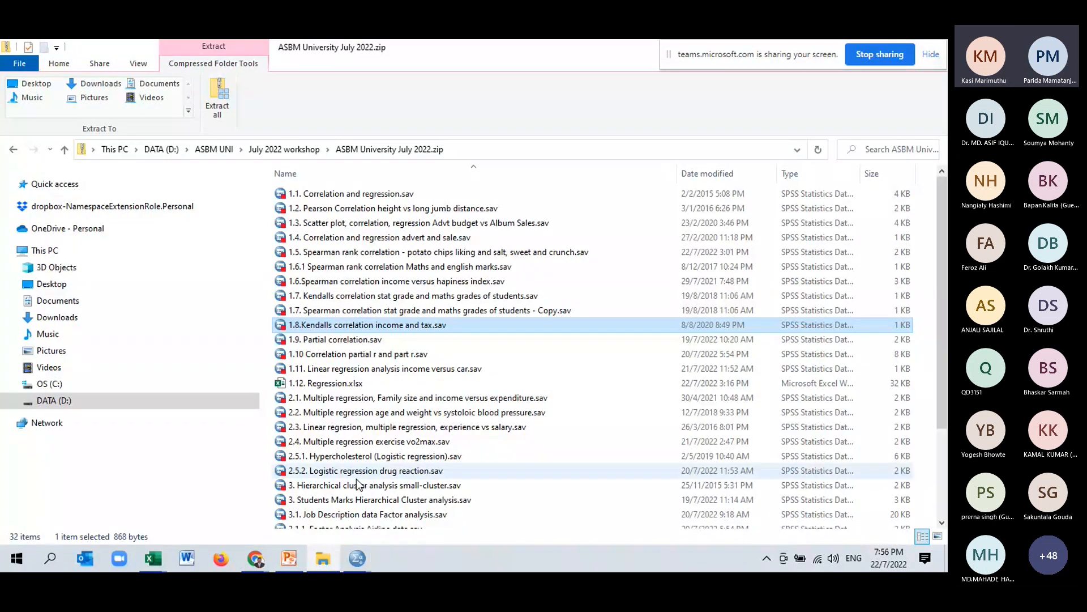
Switch to PowerPoint and present the Partial Correlation analysis using SPSS slides as a slide show.
left_click(297, 556)
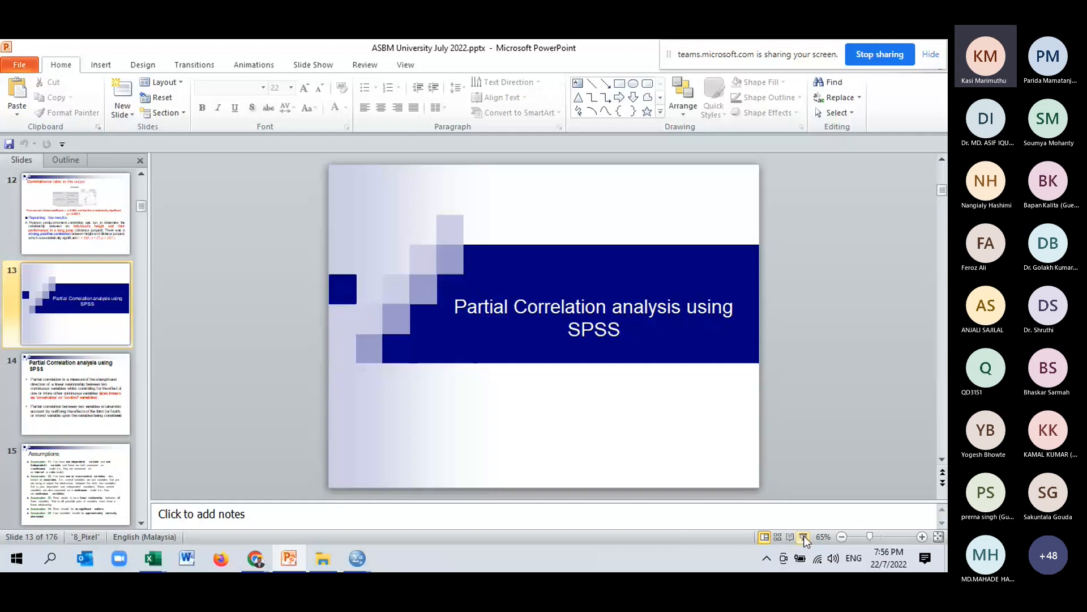
left_click(804, 541)
left_click(808, 548)
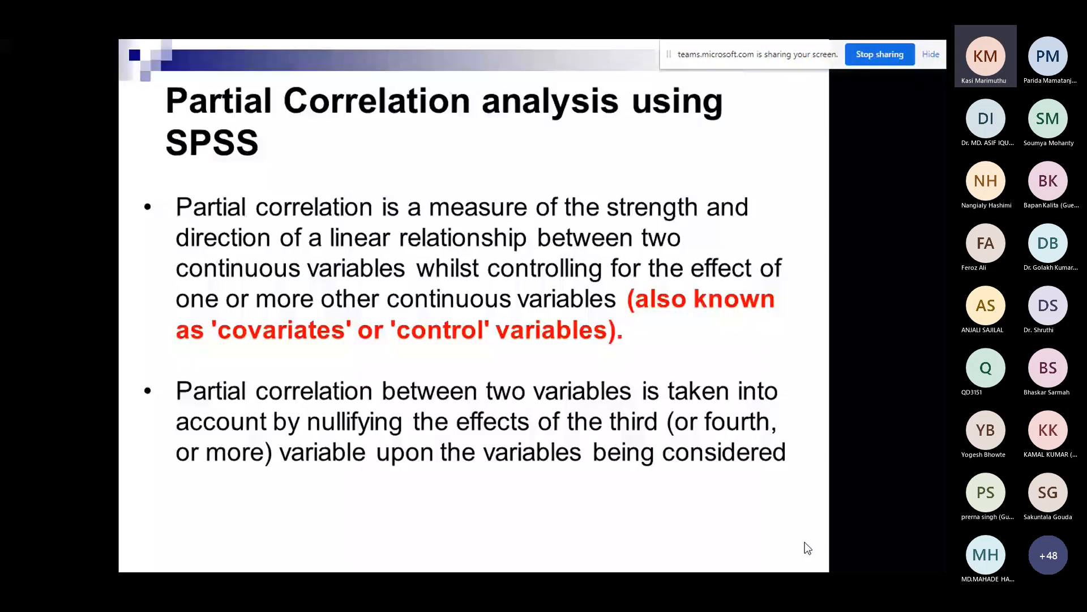
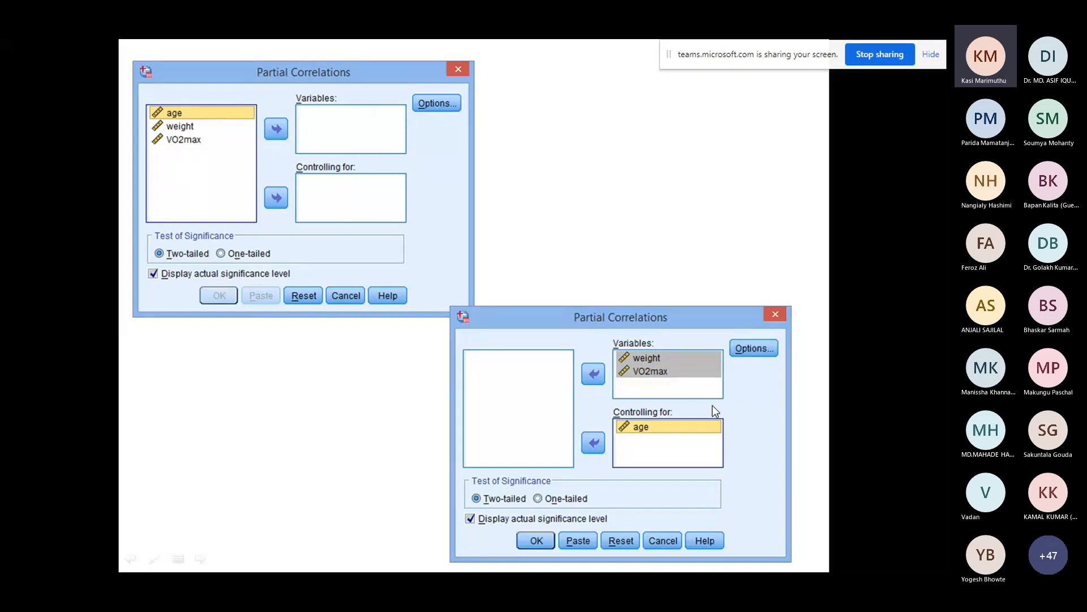
Step through the partial correlation options, output and reporting slides, then exit the slide show.
left_click(678, 376)
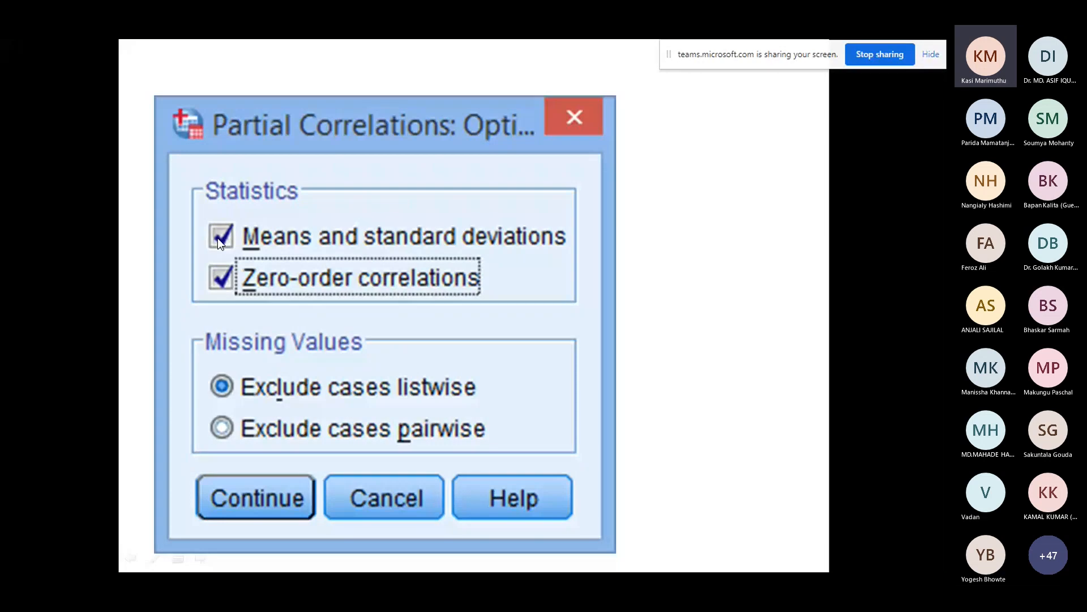
left_click(311, 333)
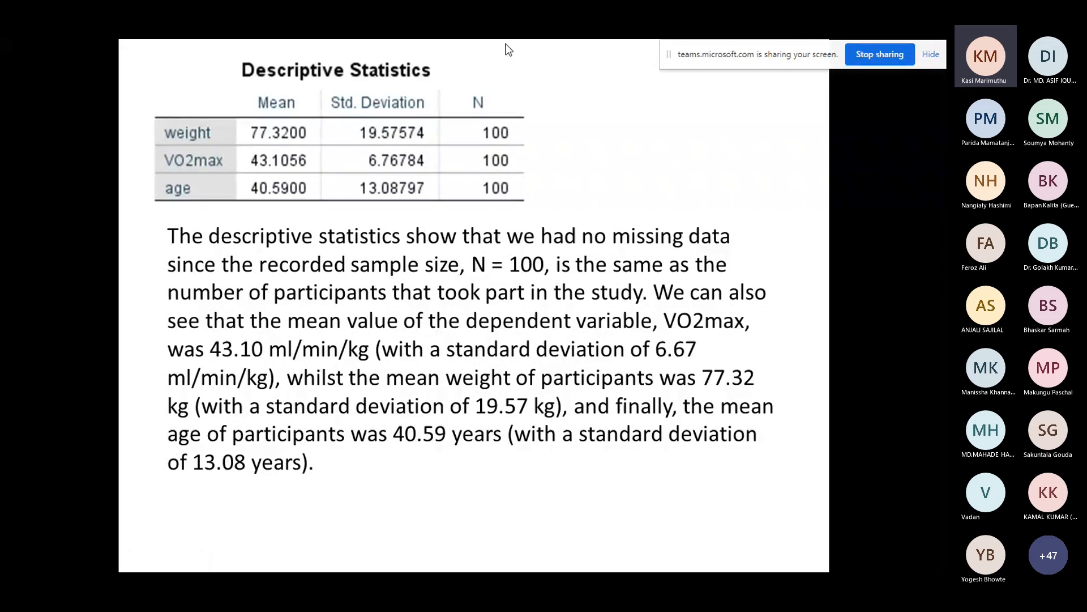
key("Right")
key("Right")
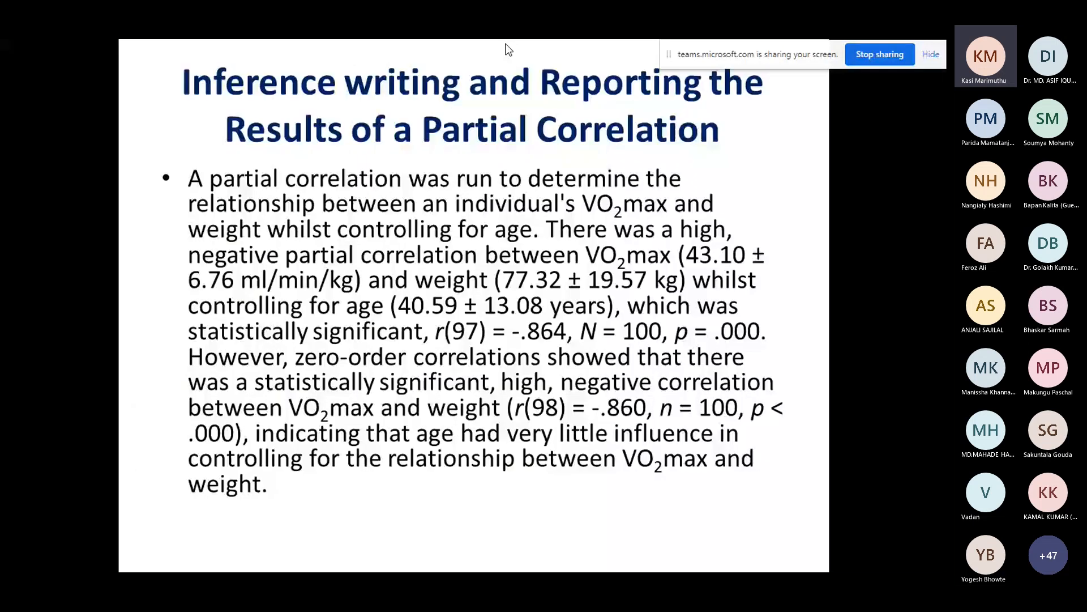
key("Right")
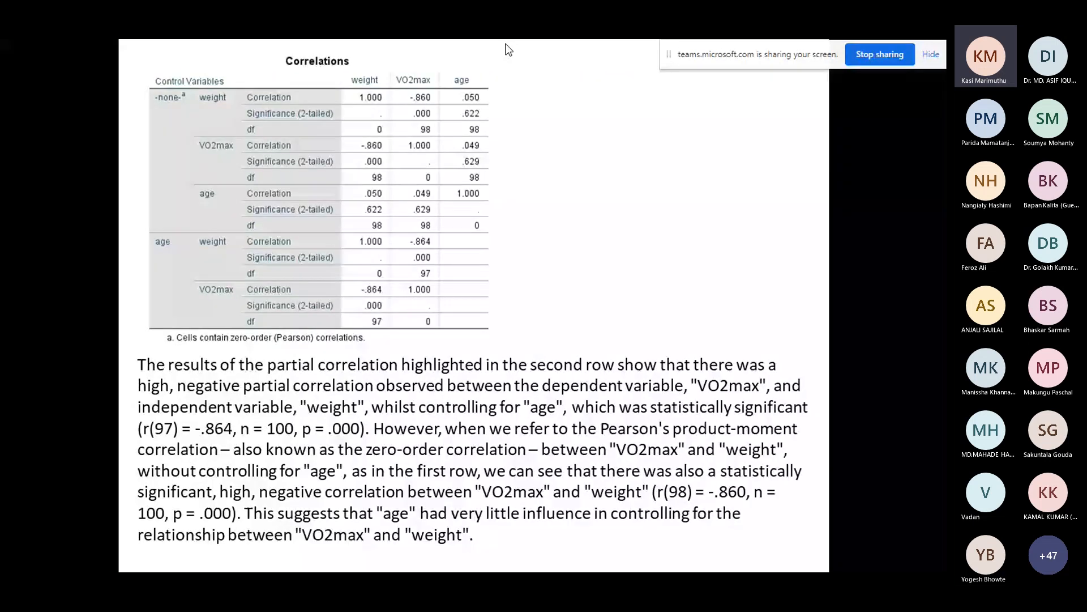
key("Left")
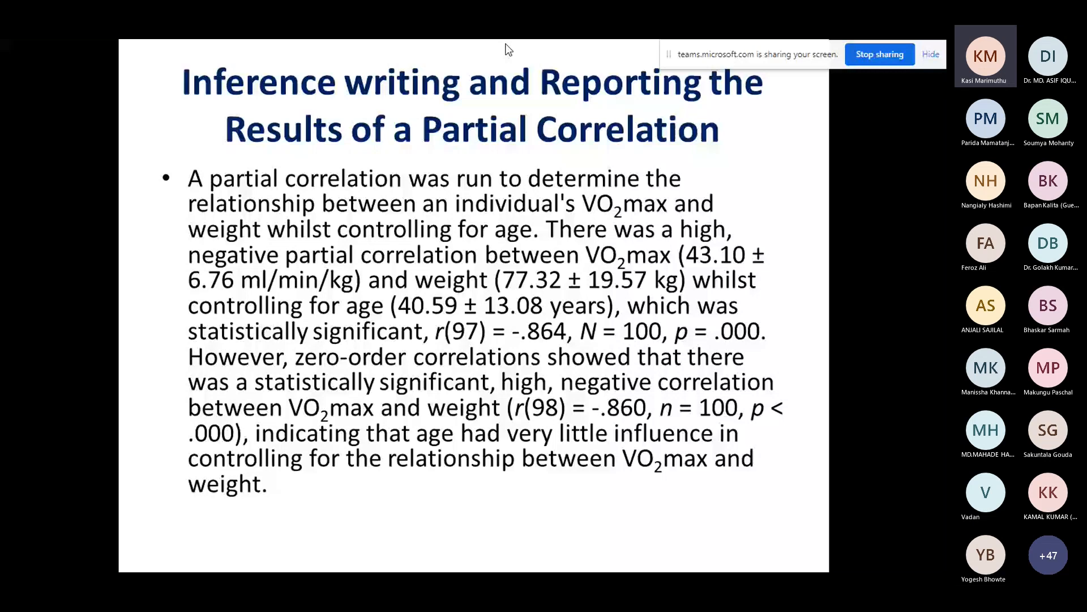
key("Escape")
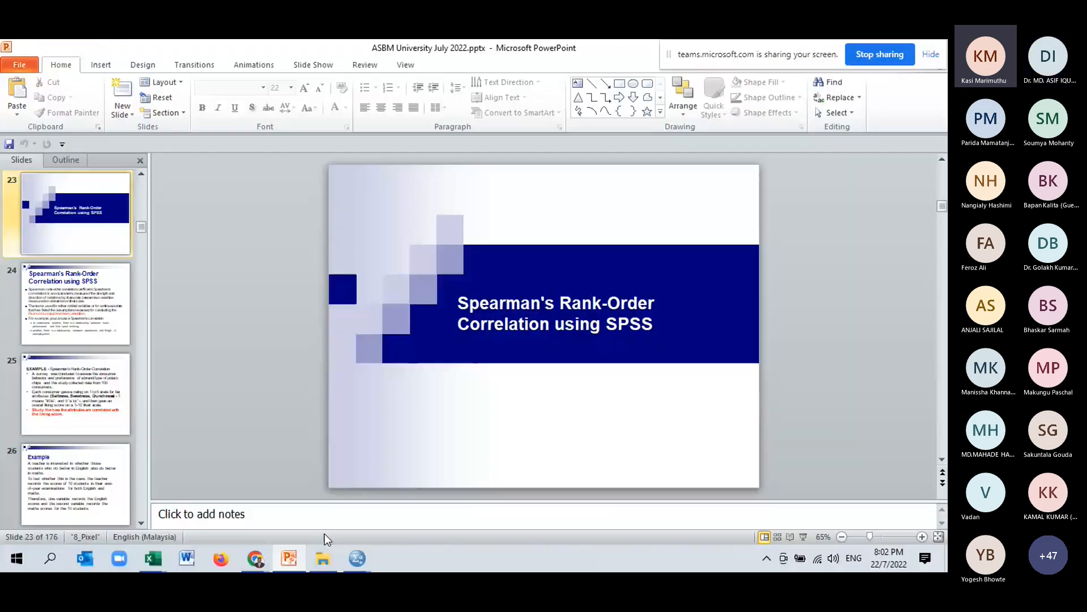
Open the 1.9. Partial correlation.sav data file from the July 2022 workshop folder.
left_click(323, 559)
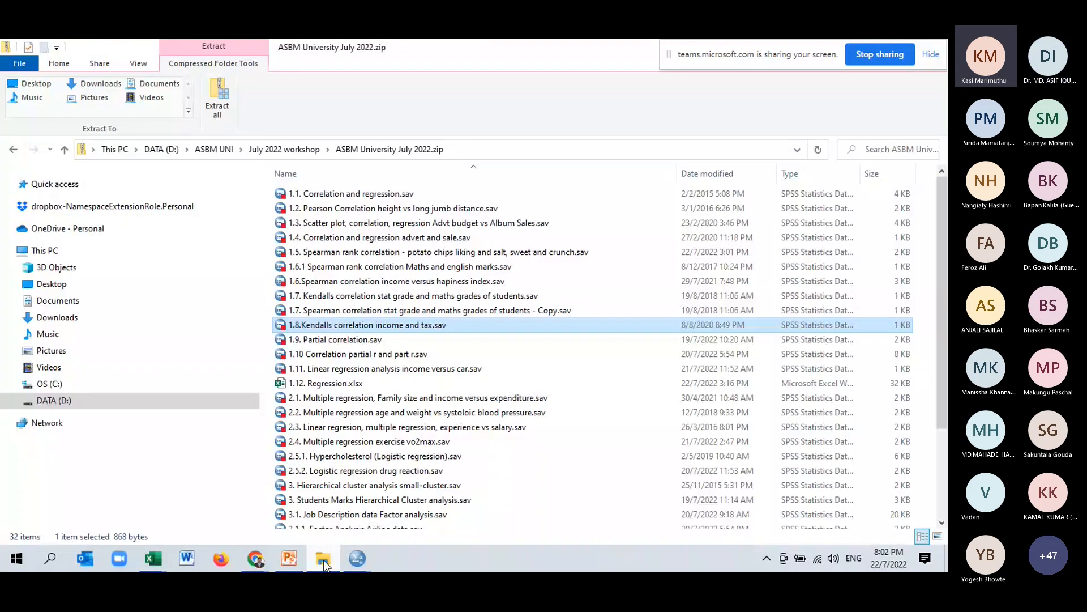
key("Down")
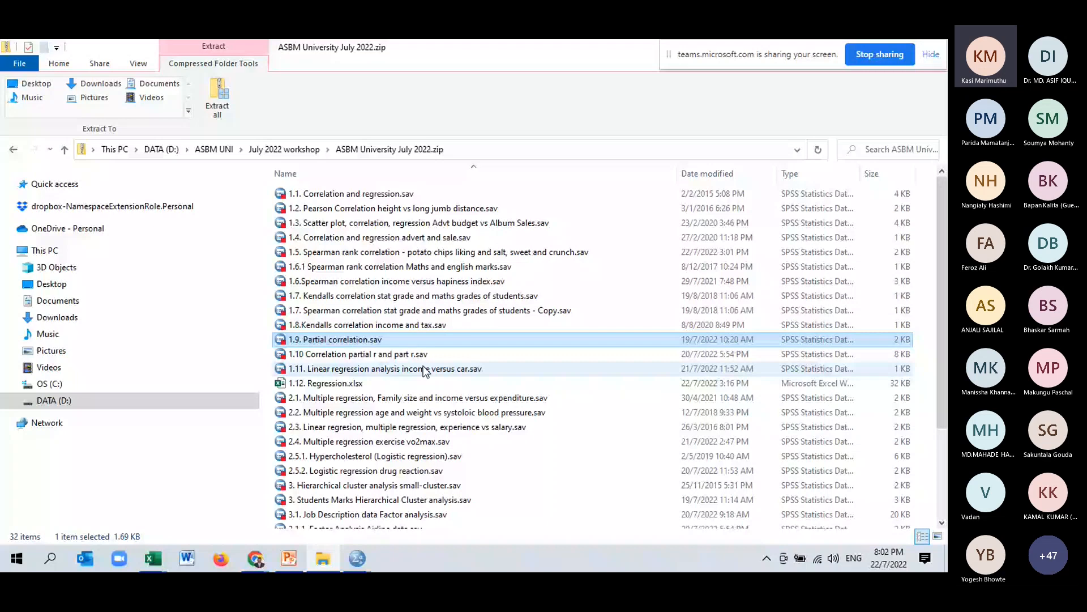
scroll(425, 371, "down", 3)
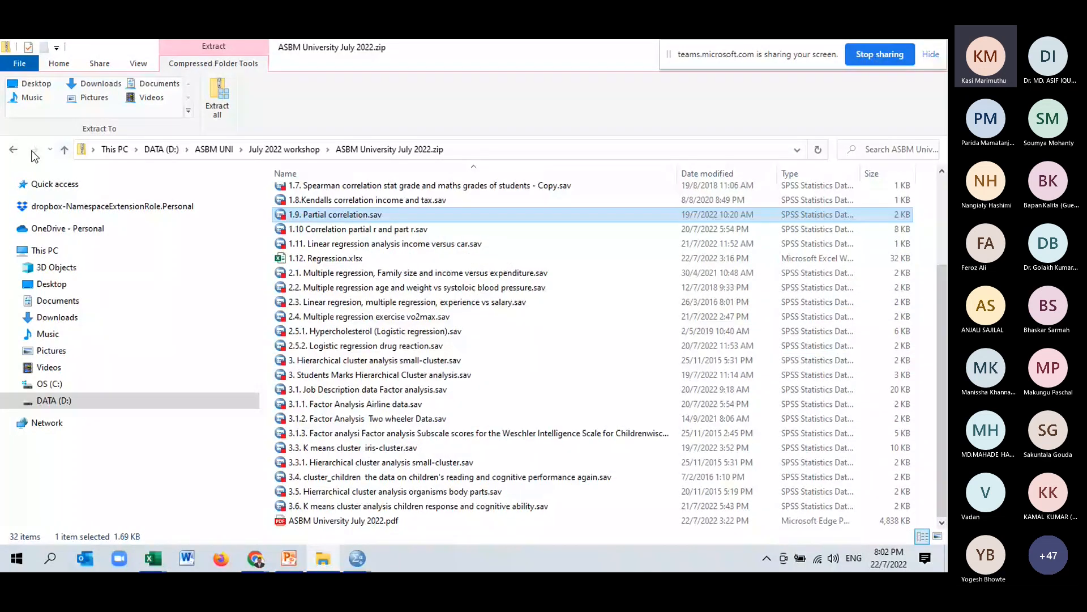
left_click(13, 149)
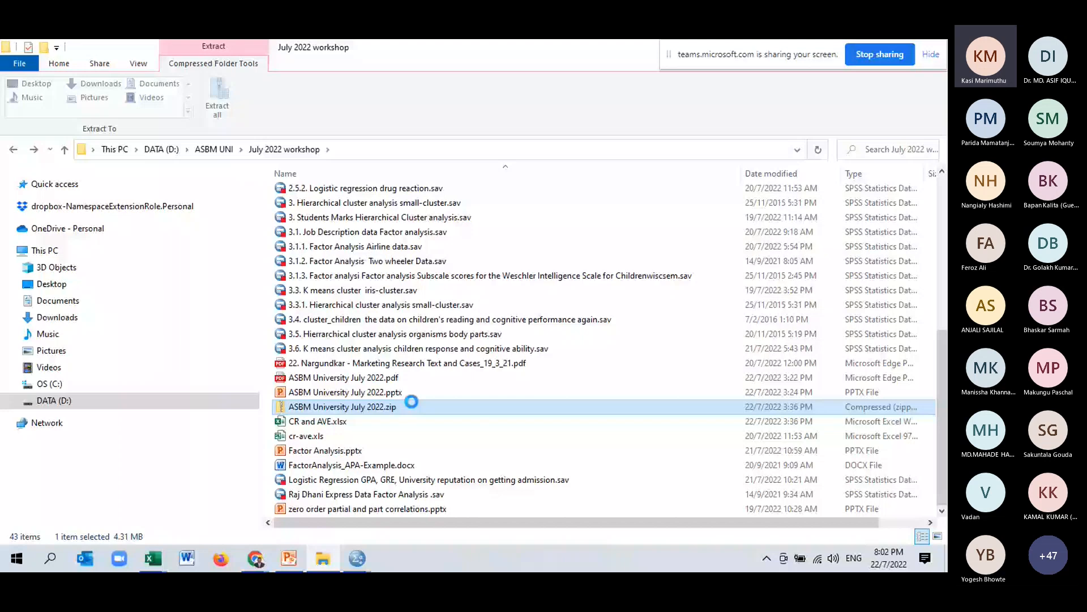
scroll(412, 401, "up", 3)
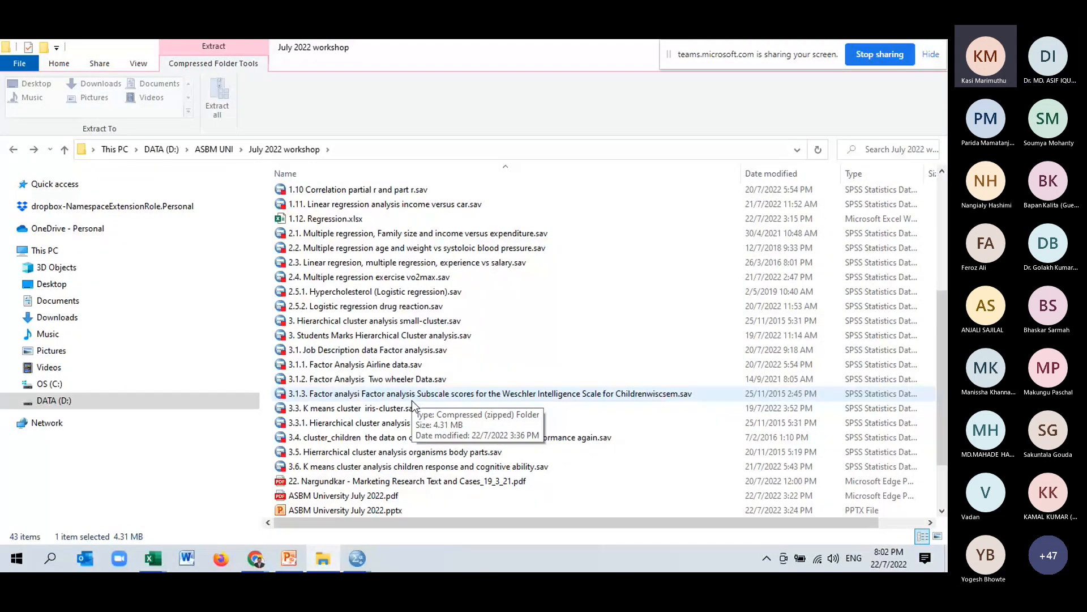
scroll(413, 400, "up", 3)
scroll(412, 400, "up", 2)
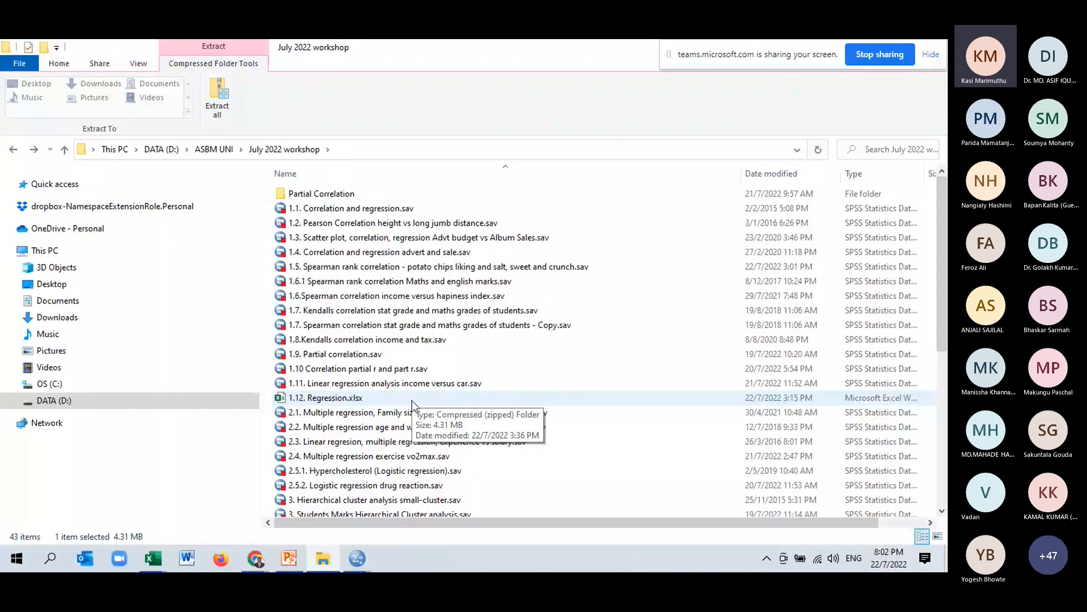
scroll(412, 399, "down", 3)
scroll(412, 400, "down", 4)
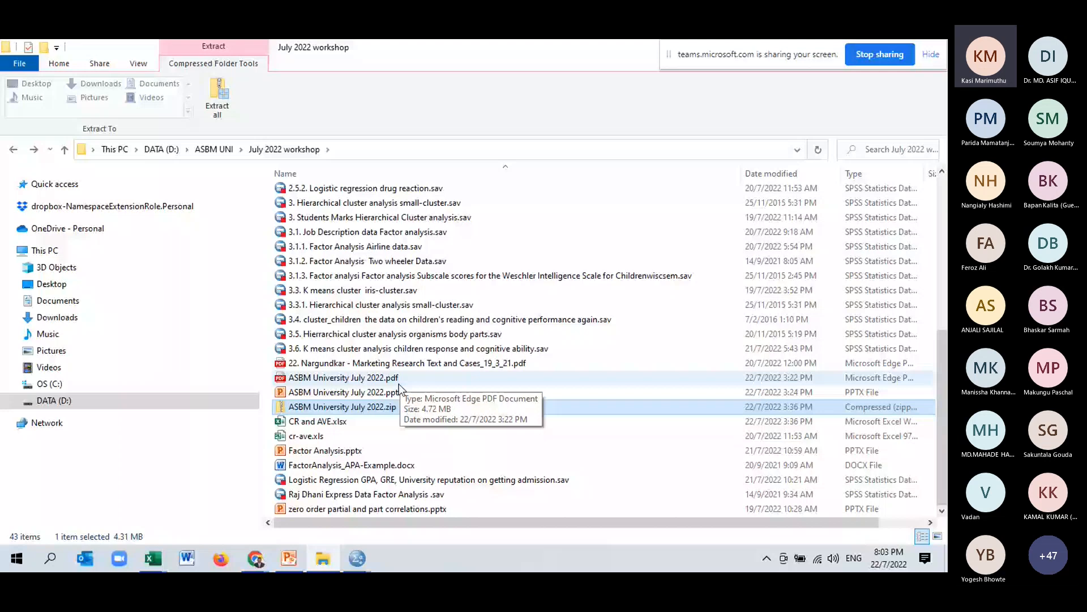
scroll(356, 341, "up", 2)
scroll(318, 254, "up", 2)
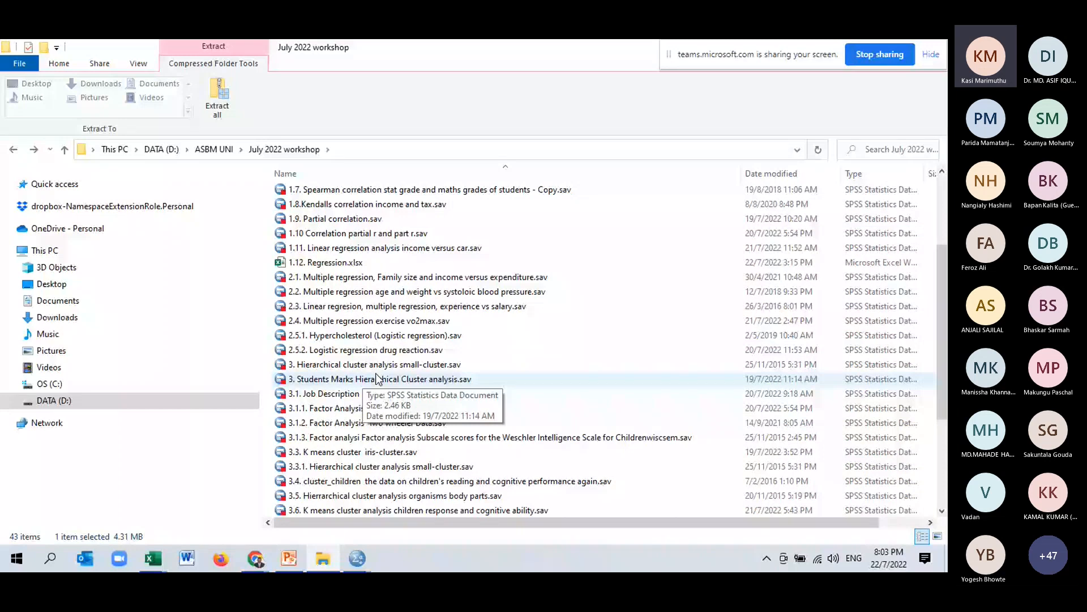
left_click(342, 220)
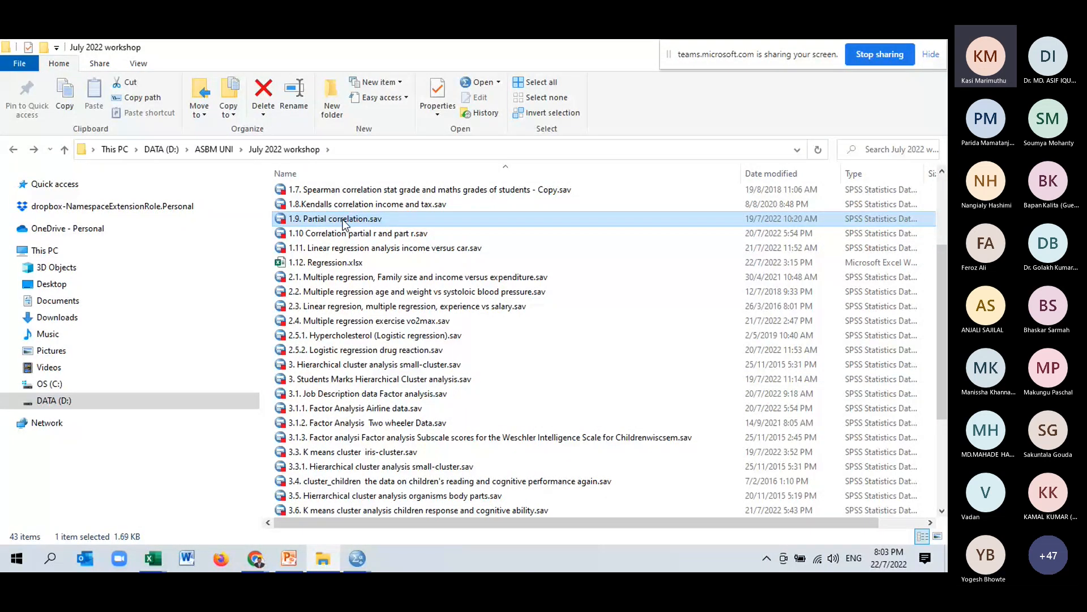
Examine the age, weight and VO2max columns of the dataset.
scroll(342, 225, "down", 20)
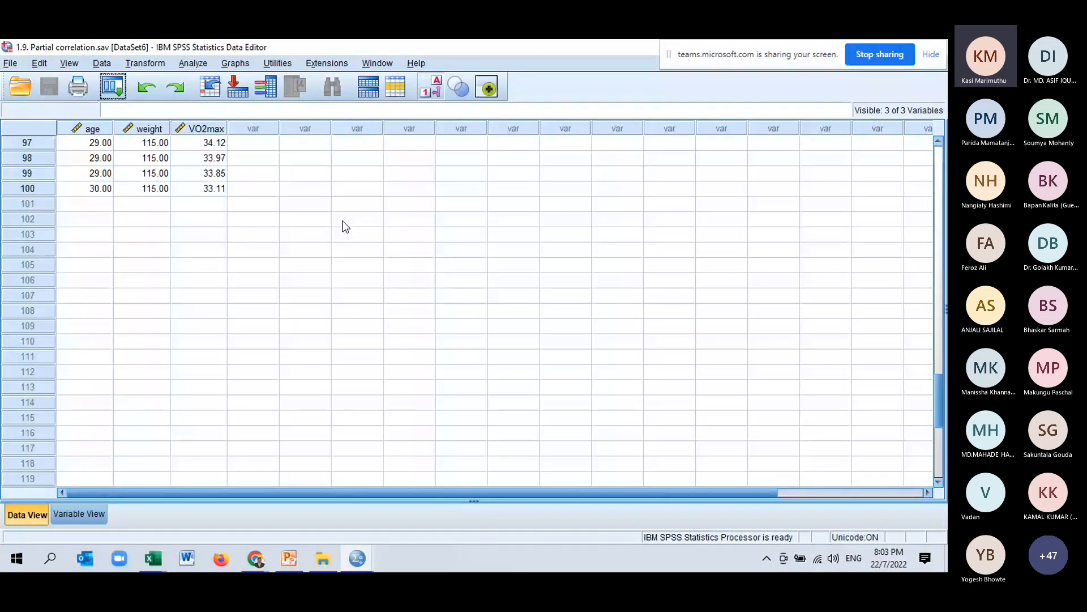
scroll(344, 225, "up", 20)
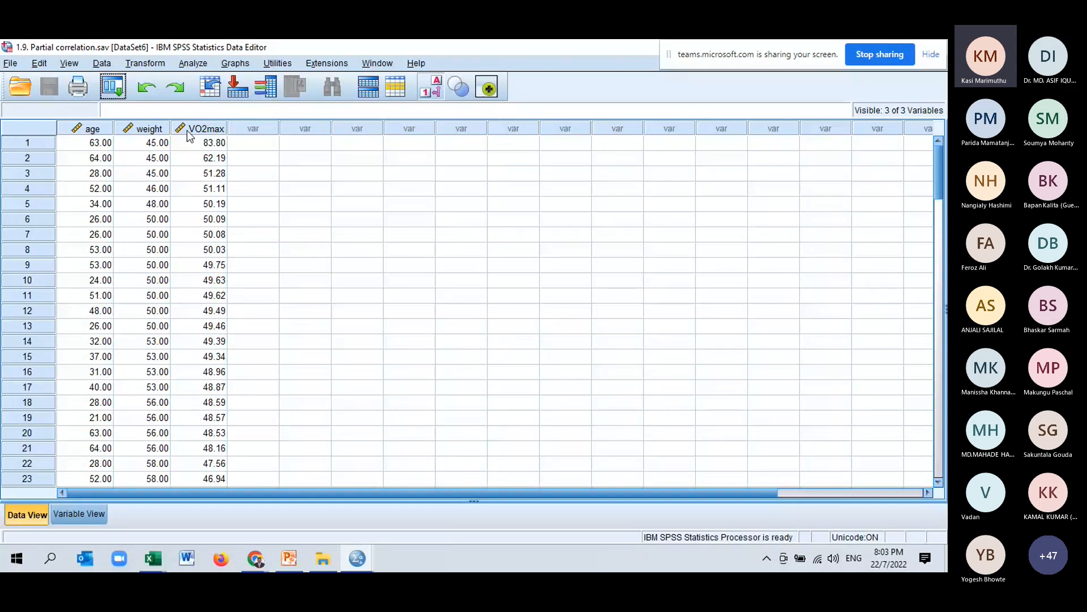
left_click(151, 129)
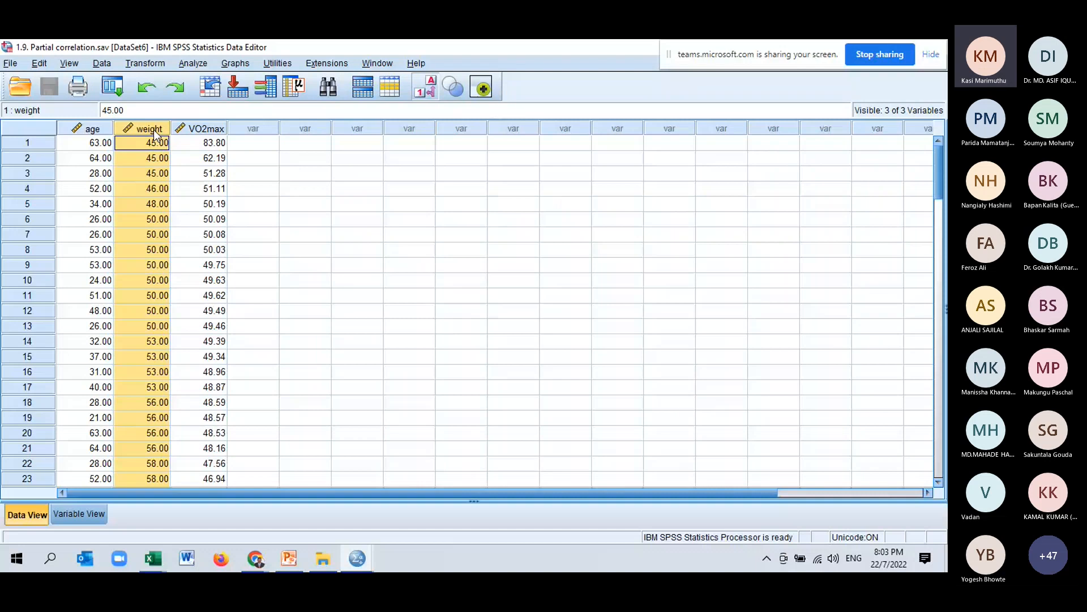
left_click(208, 129)
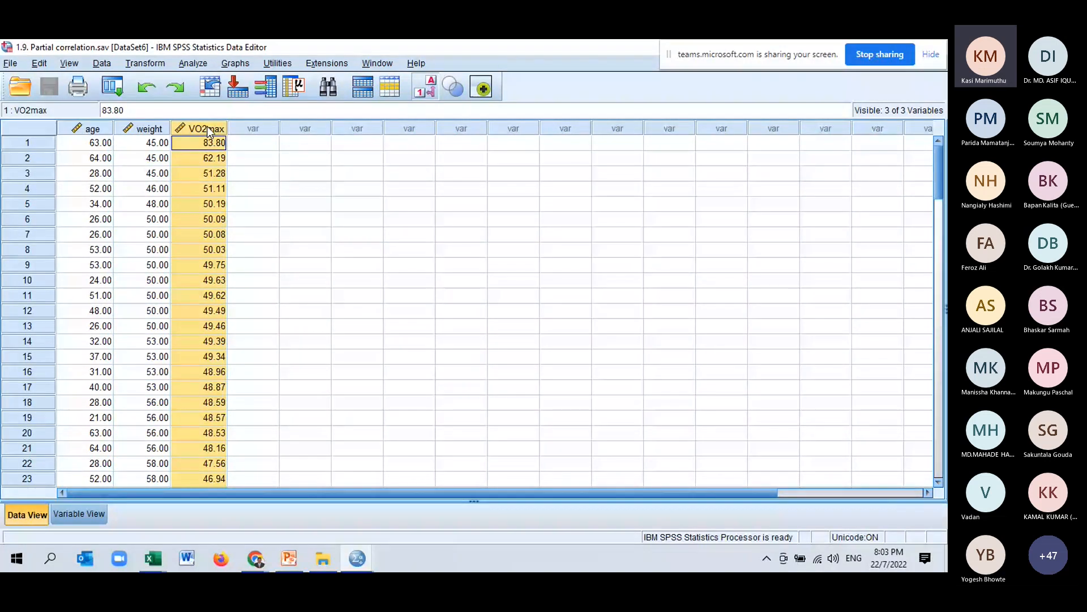
key("Left")
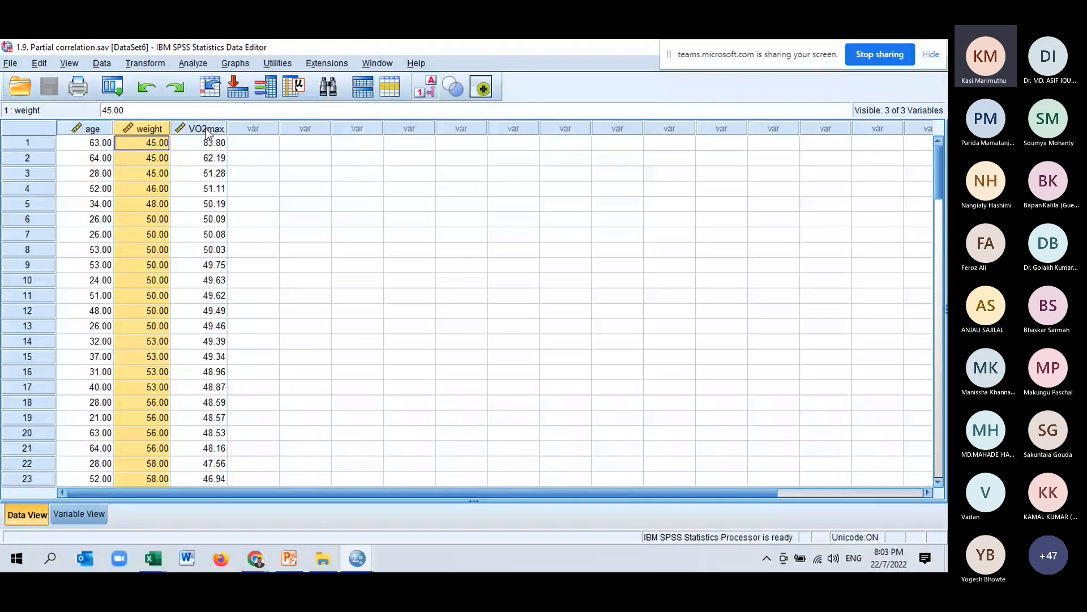
key("Left")
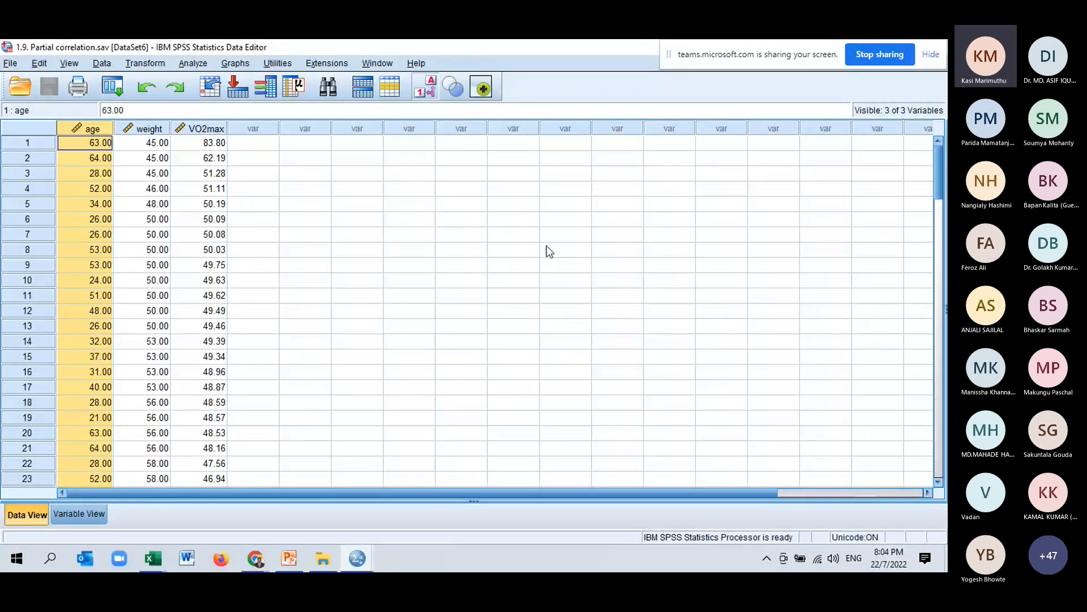
Open Partial Correlations with weight and VO2max as variables, controlling for age.
left_click(196, 65)
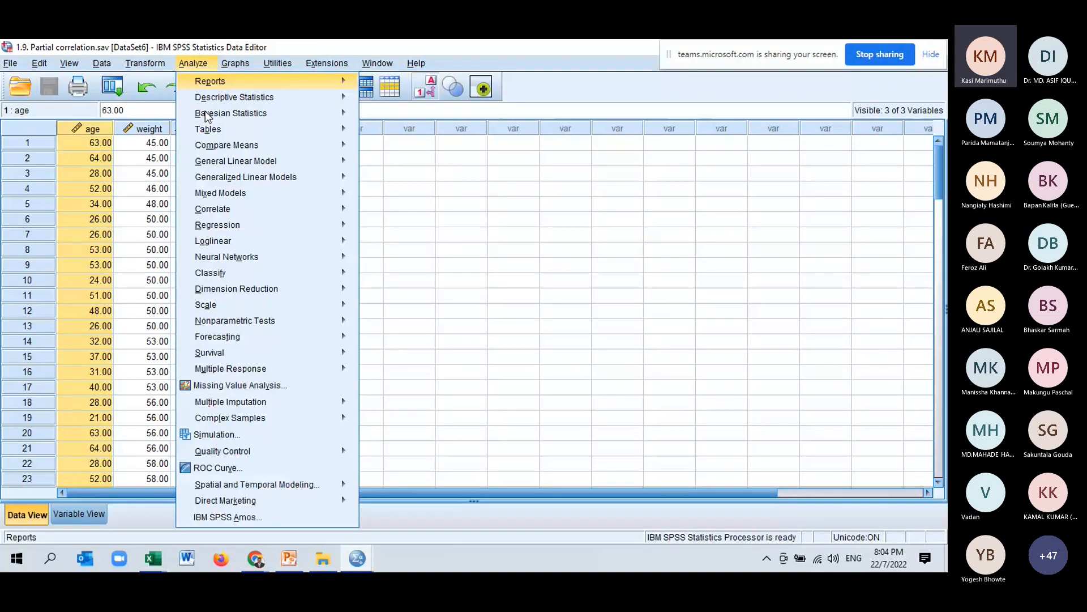
mouse_move(294, 211)
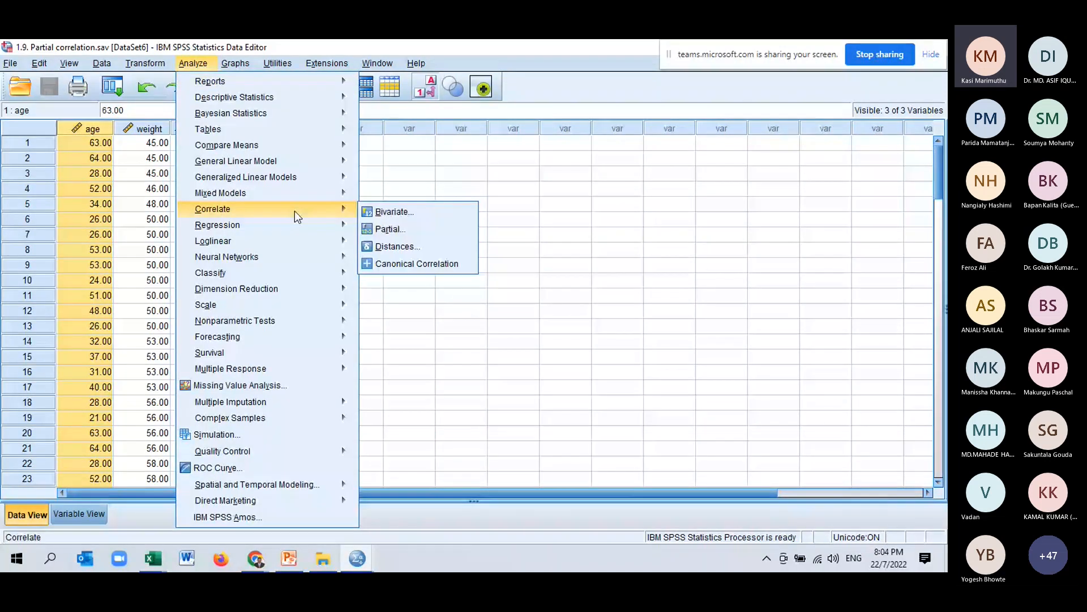
left_click(391, 229)
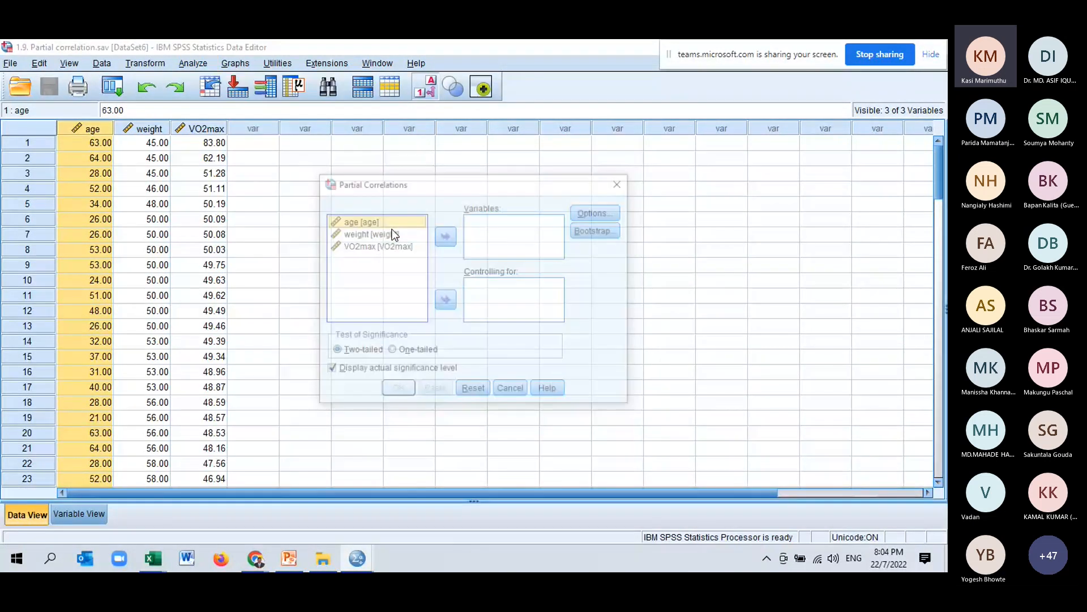
left_click(389, 234)
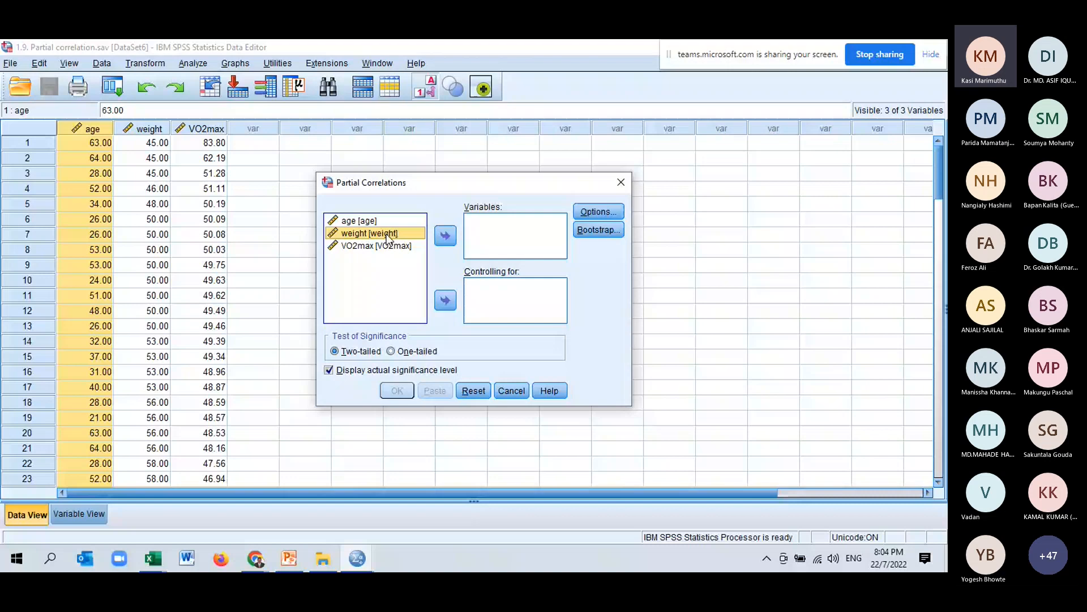
left_click(379, 244)
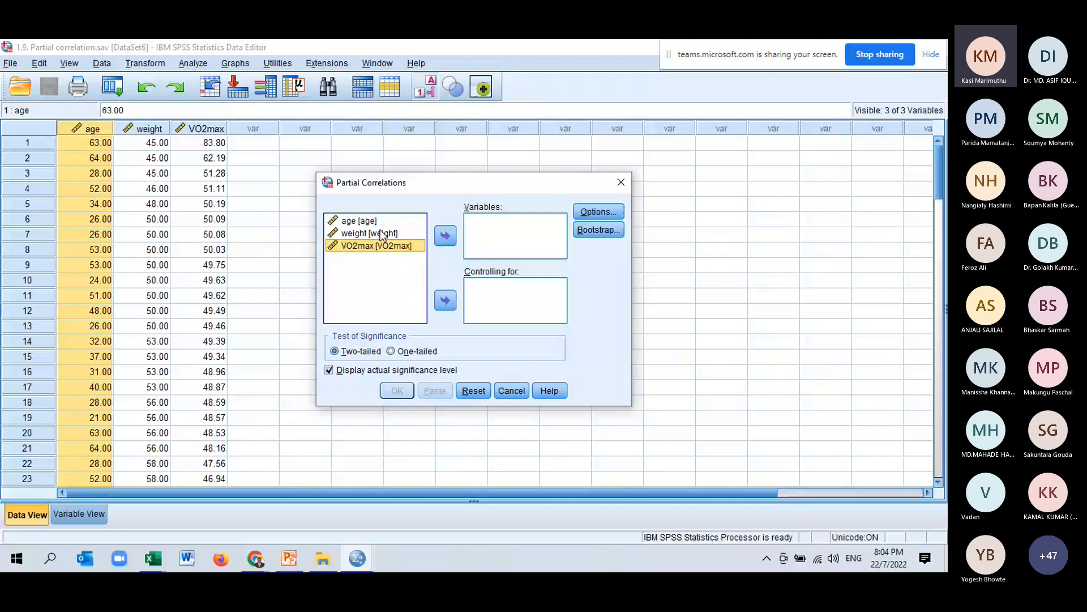
left_click(381, 234, "ctrl")
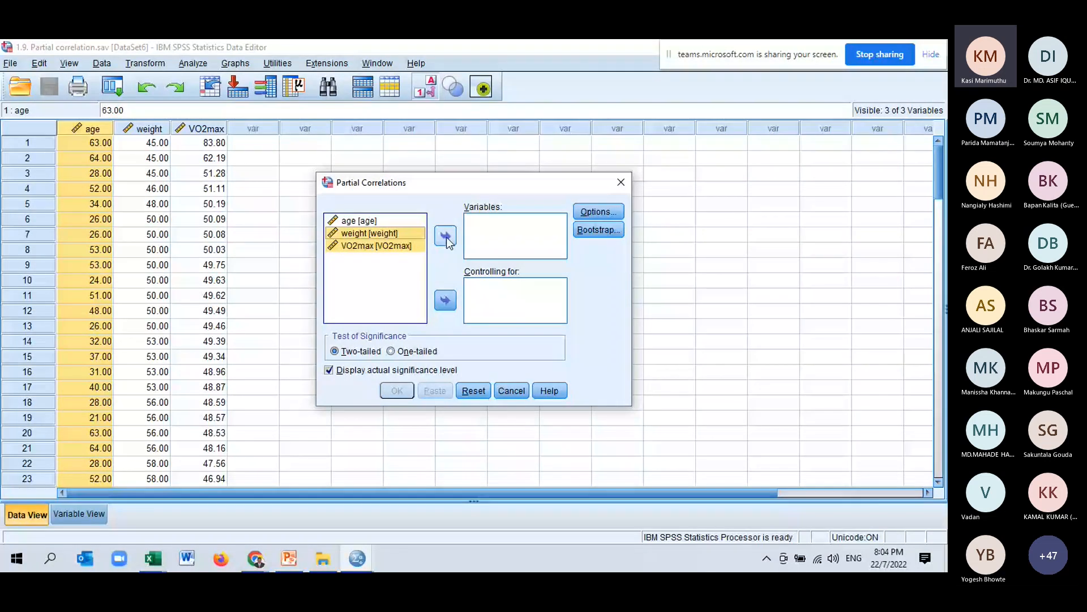
left_click(446, 238)
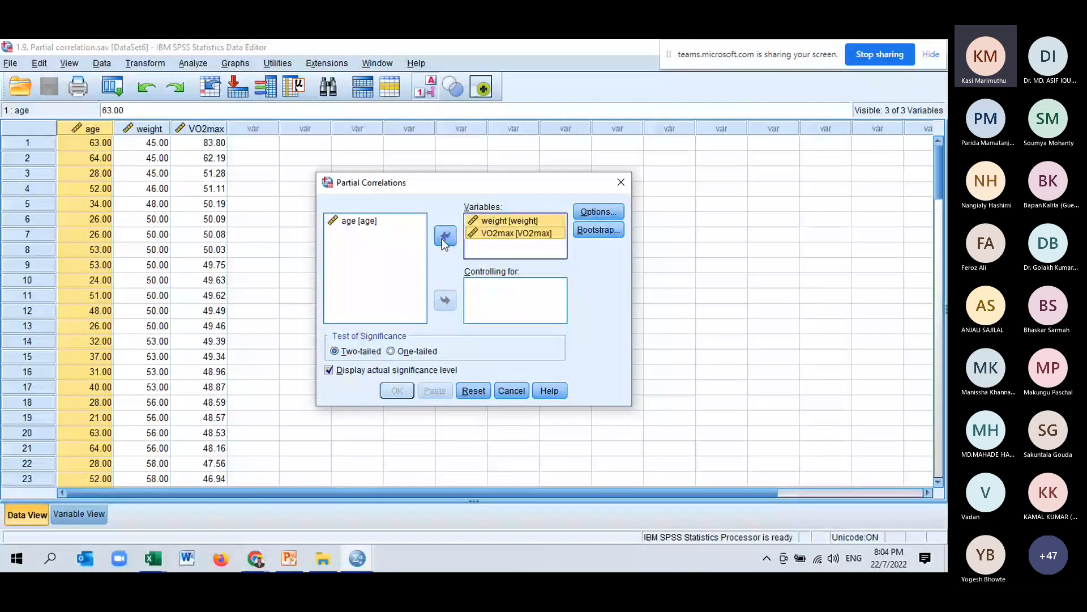
left_click(375, 224)
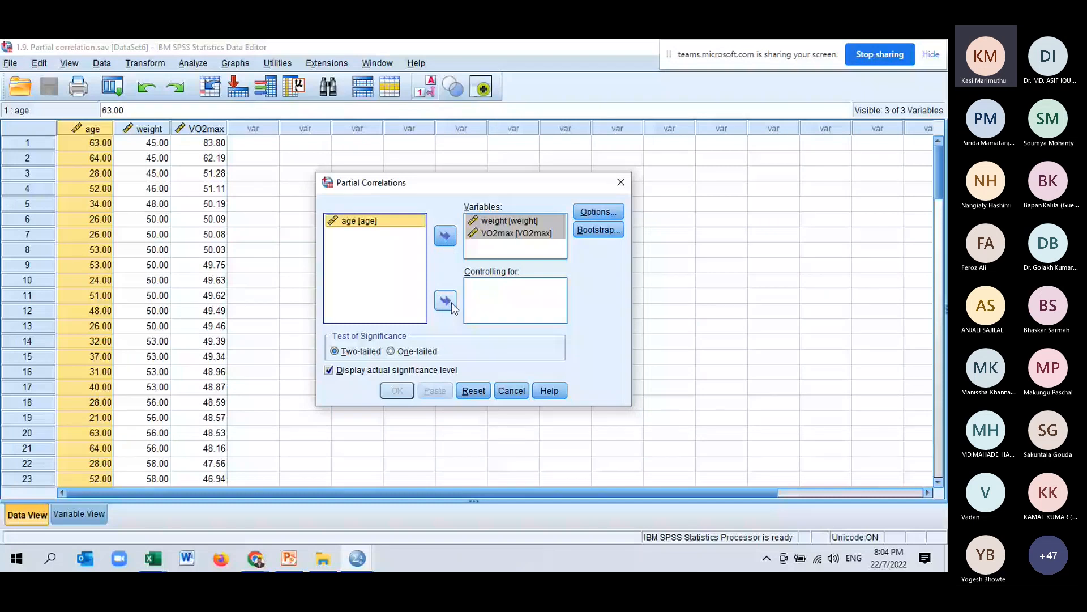
left_click(445, 300)
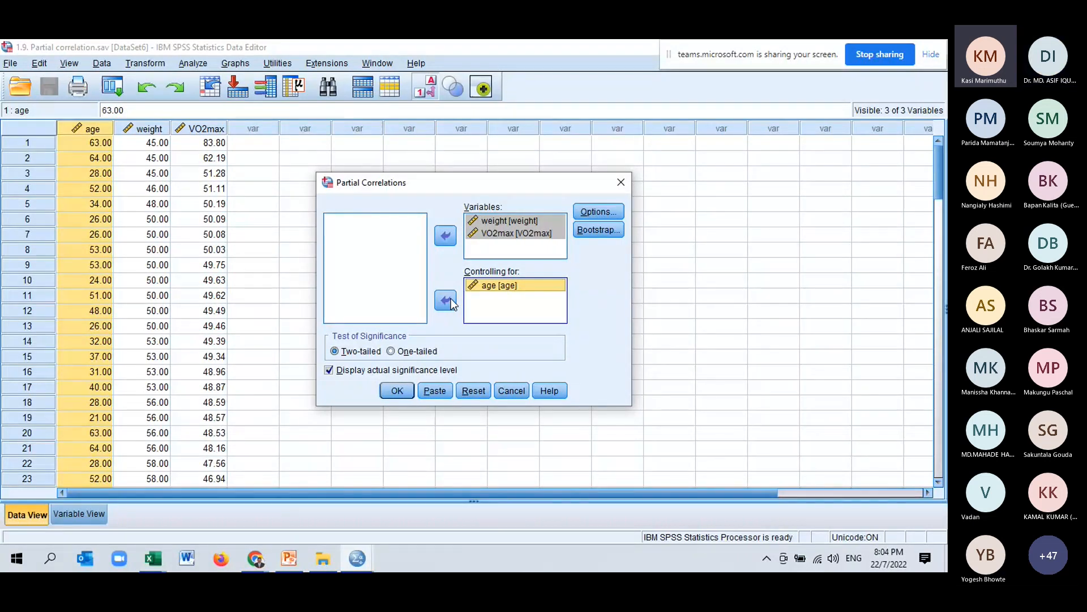
Turn on means and standard deviations and zero-order correlations in the Partial Correlations options.
left_click(611, 213)
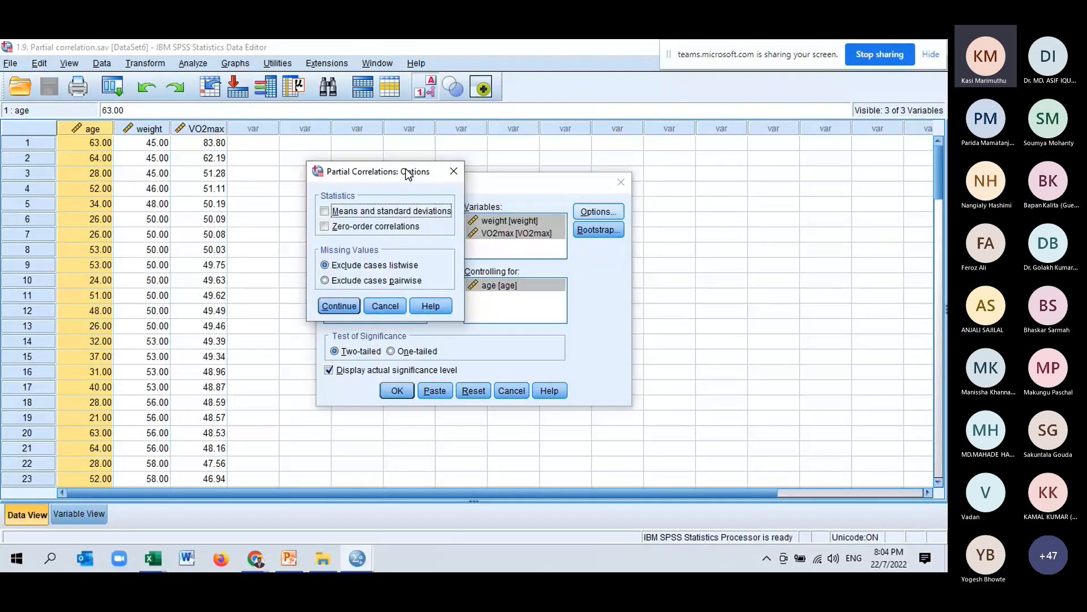
left_click_drag(406, 175, 391, 170)
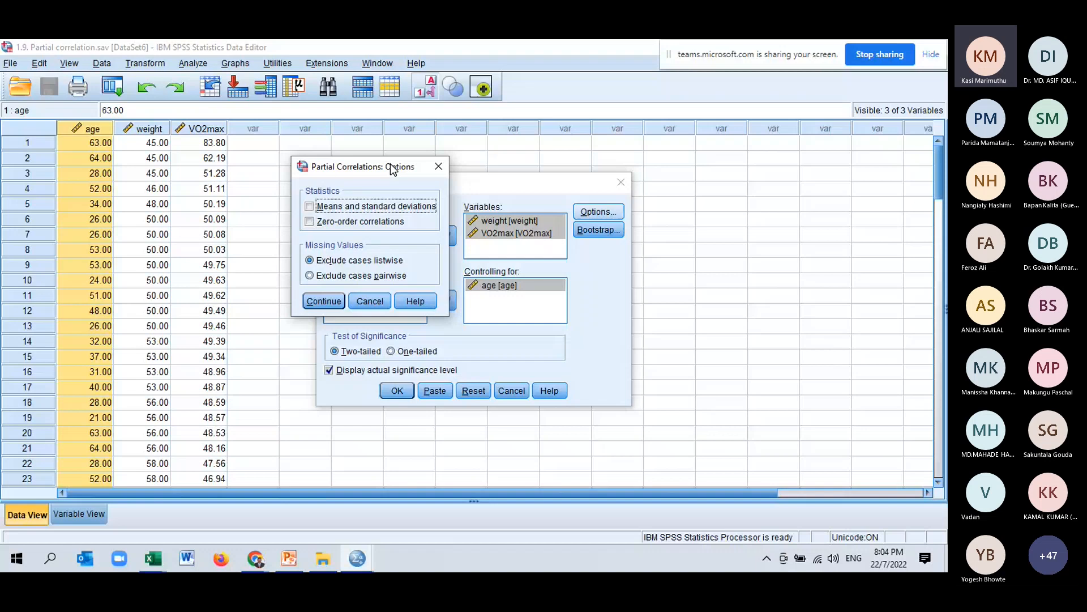
left_click(309, 206)
left_click(310, 222)
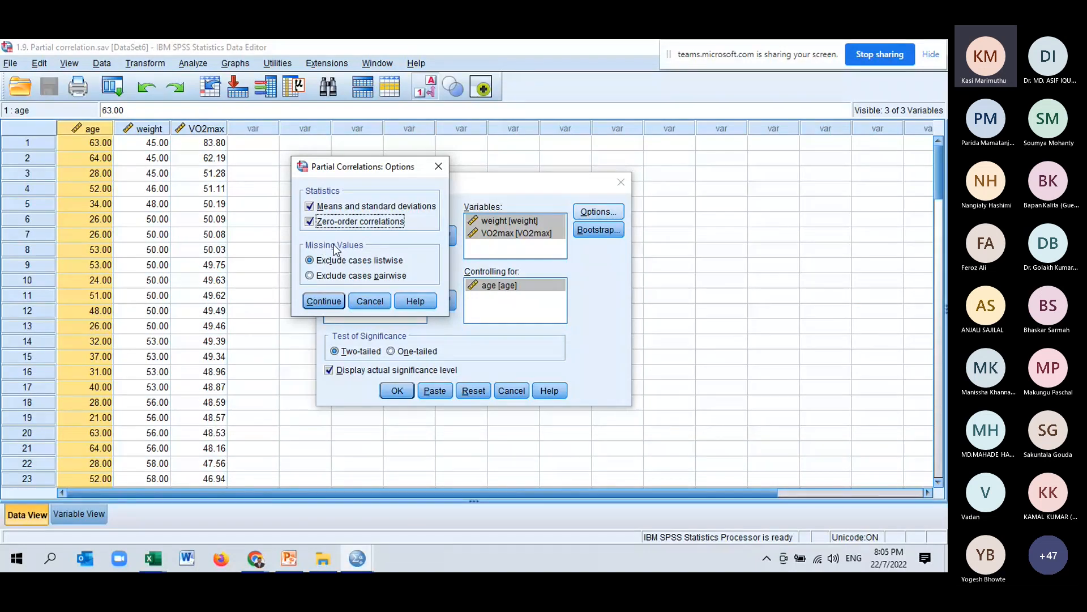
left_click(335, 304)
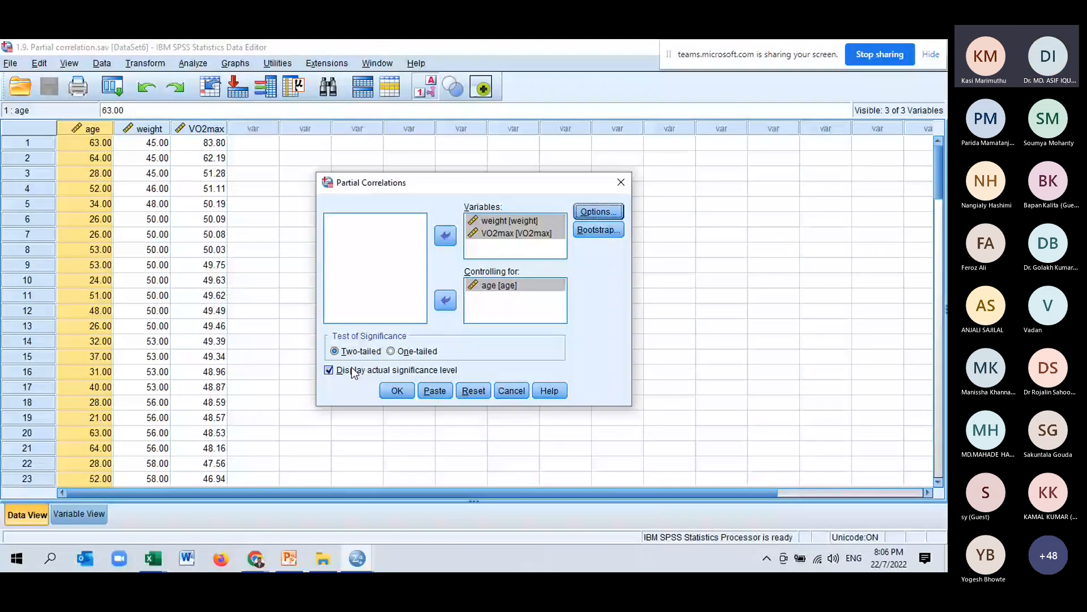
Run the partial correlation, select its Descriptive Statistics table and switch back to the PowerPoint slide to compare.
left_click(397, 391)
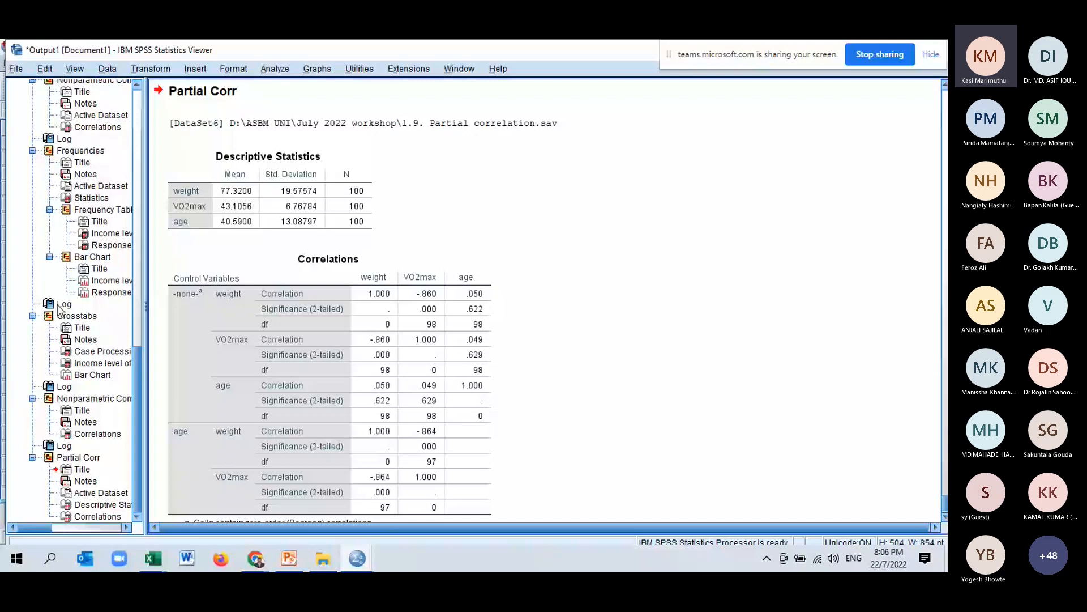
left_click(235, 223)
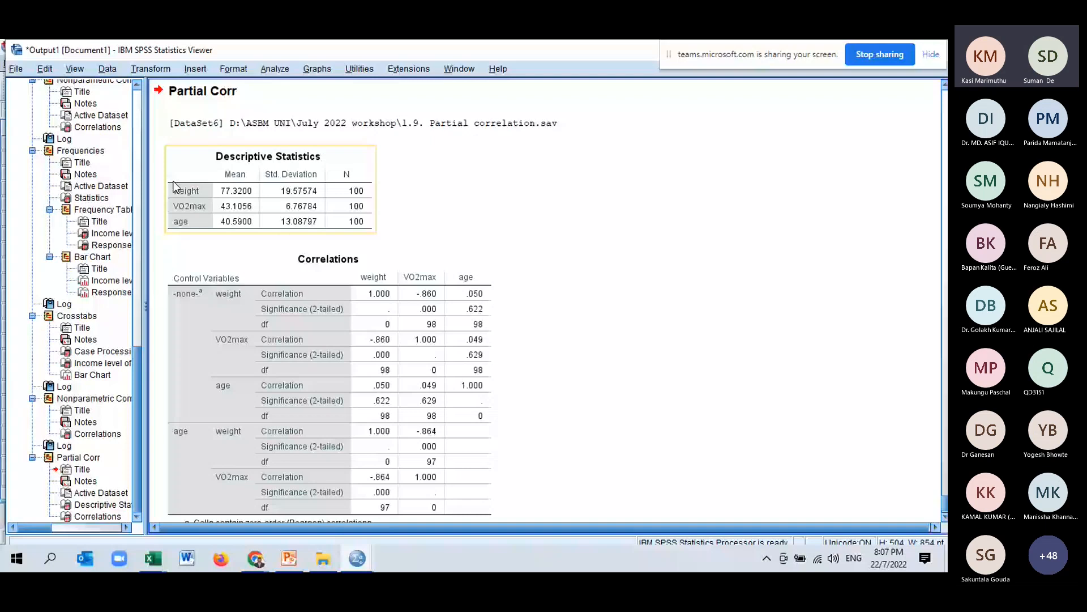
key("alt+Tab")
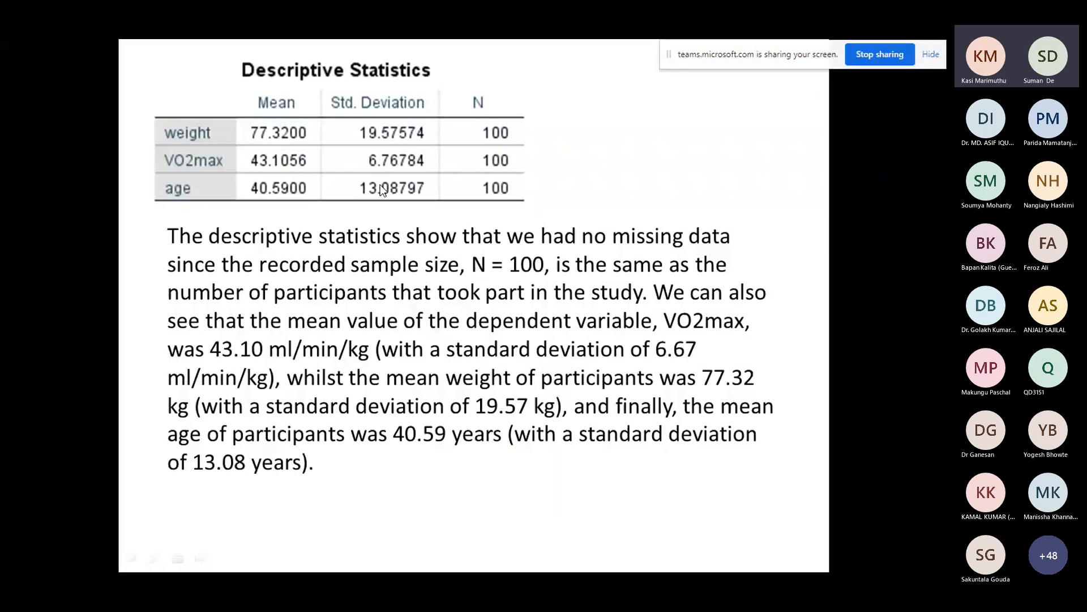
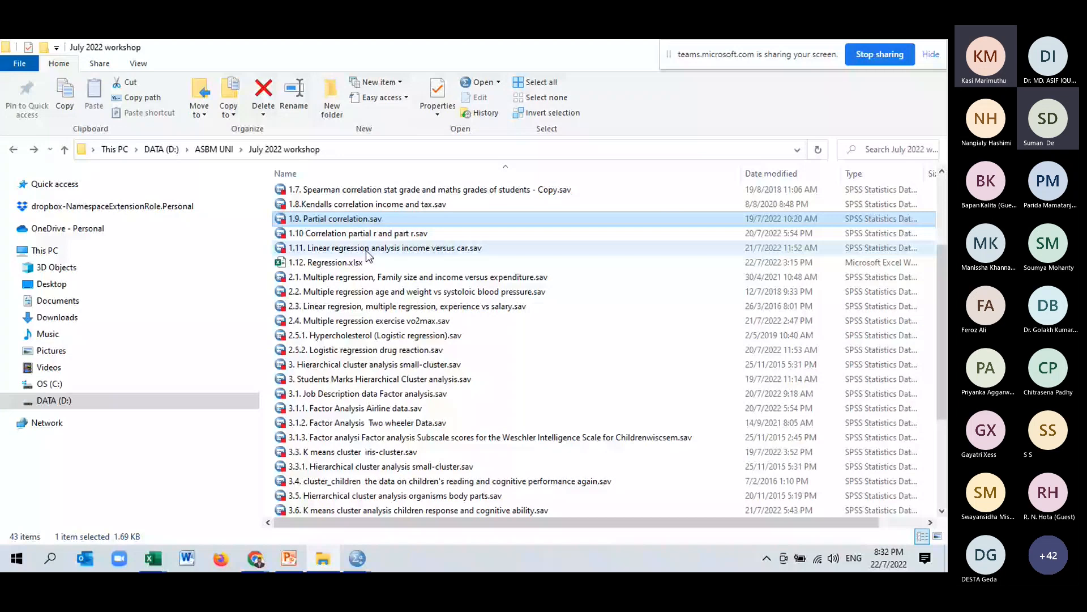
Open 1.11. Linear regression analysis income versus car.sav and examine its Income and Price values.
double_click(372, 247)
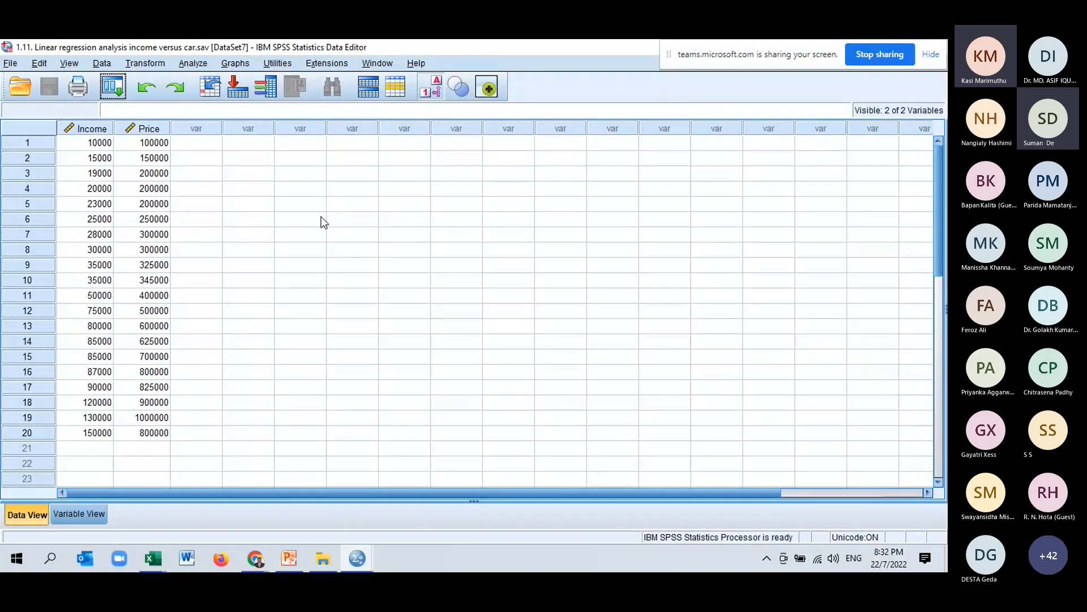
left_click(96, 130)
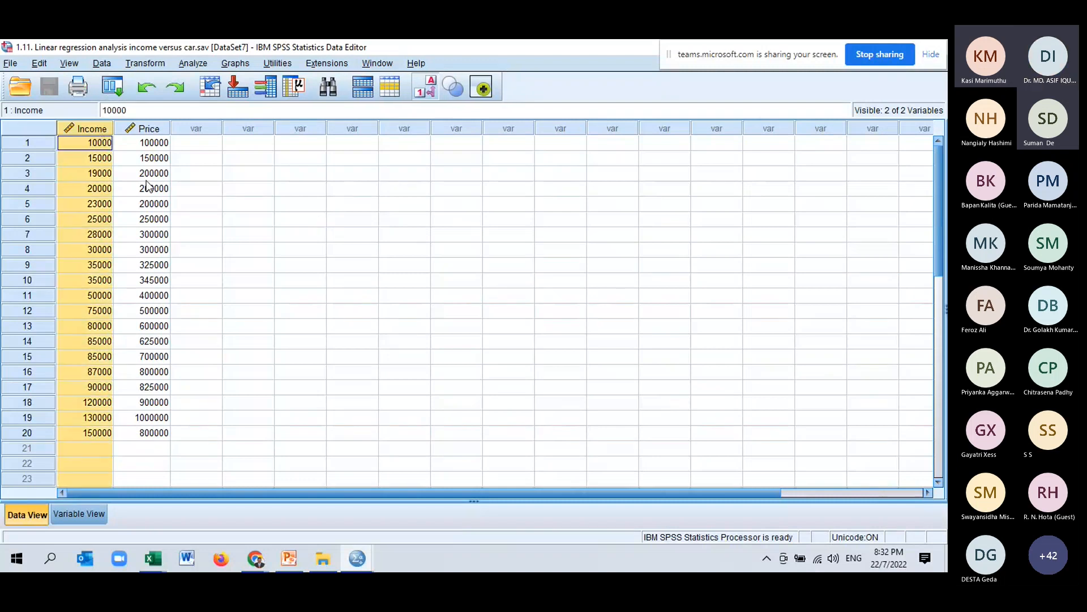
left_click(130, 131)
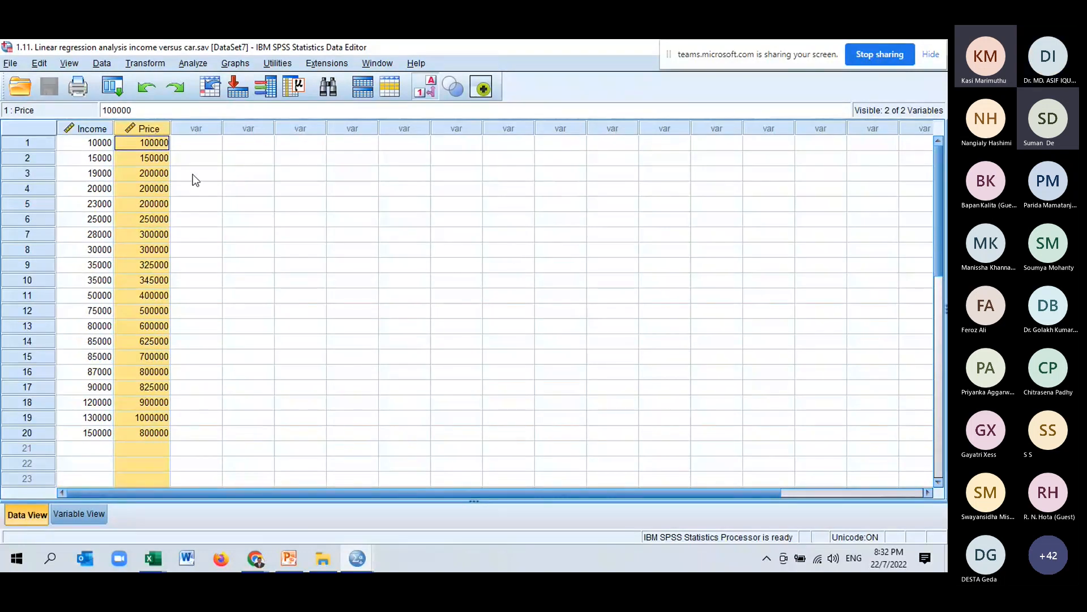
left_click(103, 142)
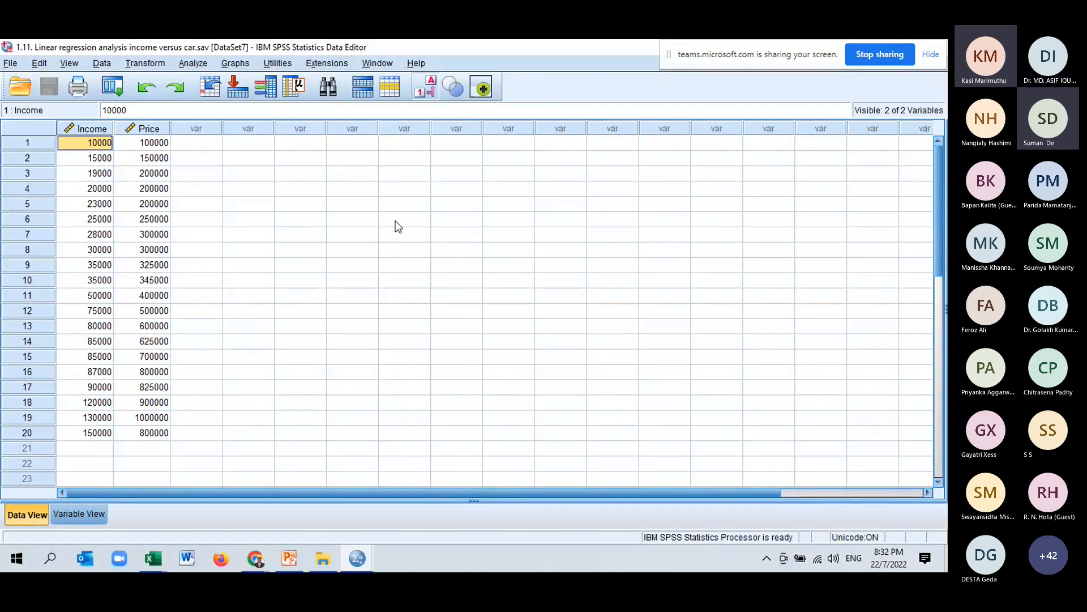
left_click(164, 145)
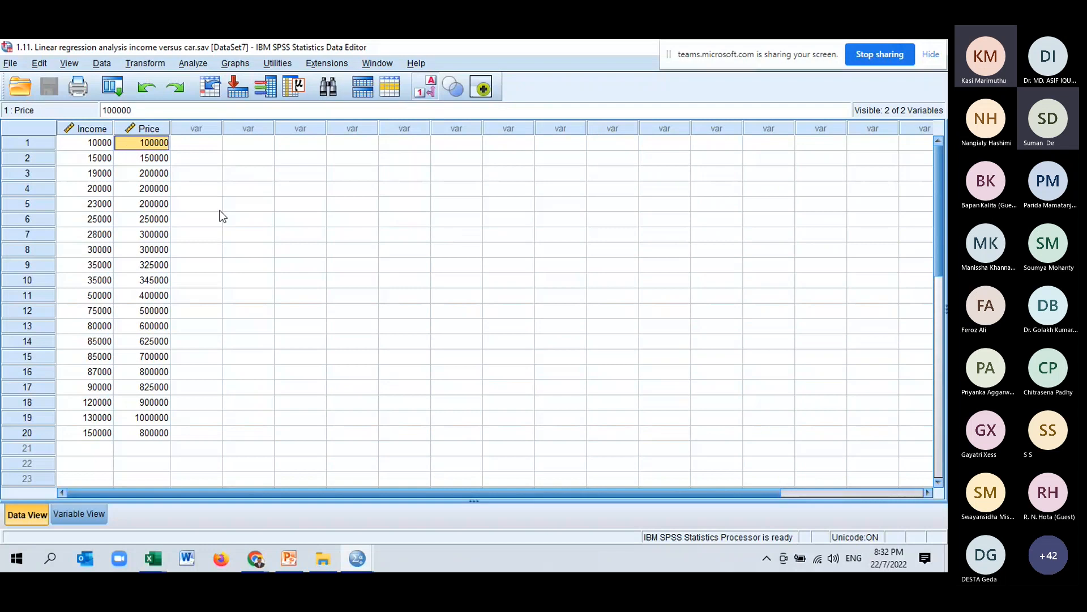
left_click(97, 435)
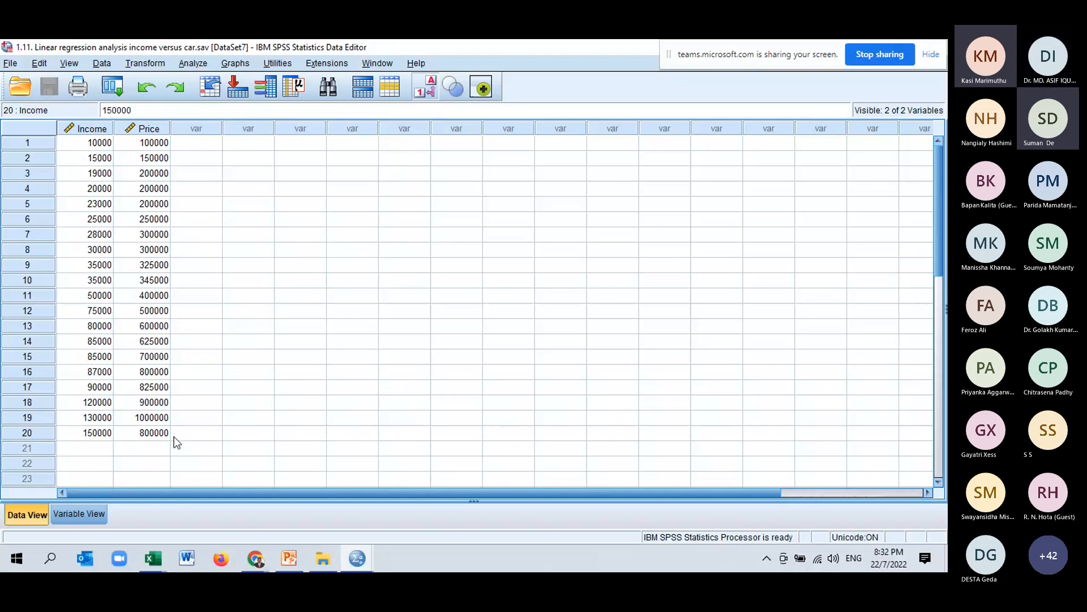
left_click(77, 144)
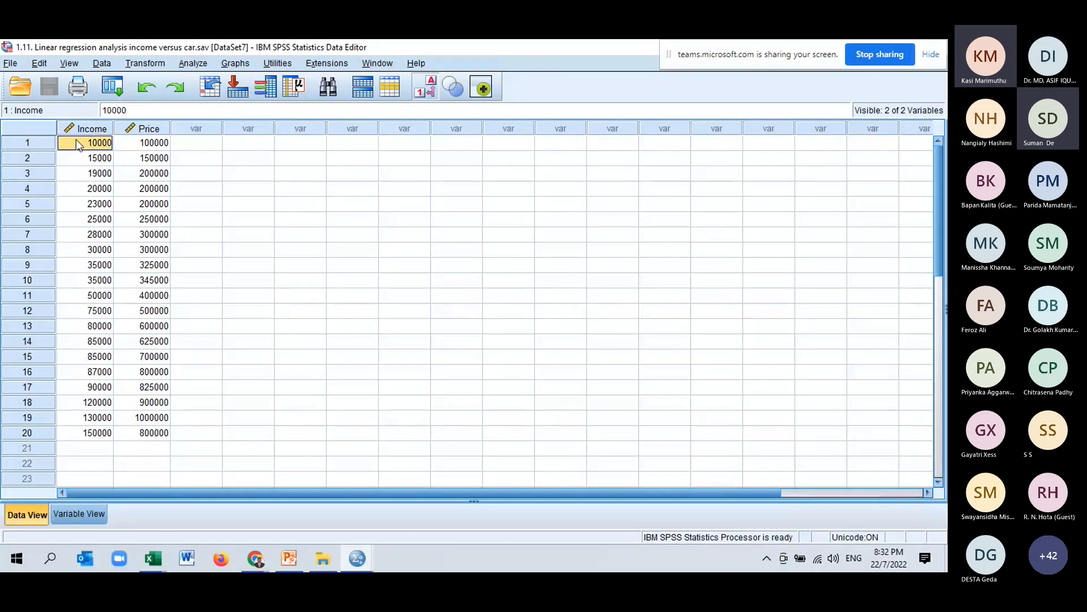
left_click_drag(76, 139, 156, 434)
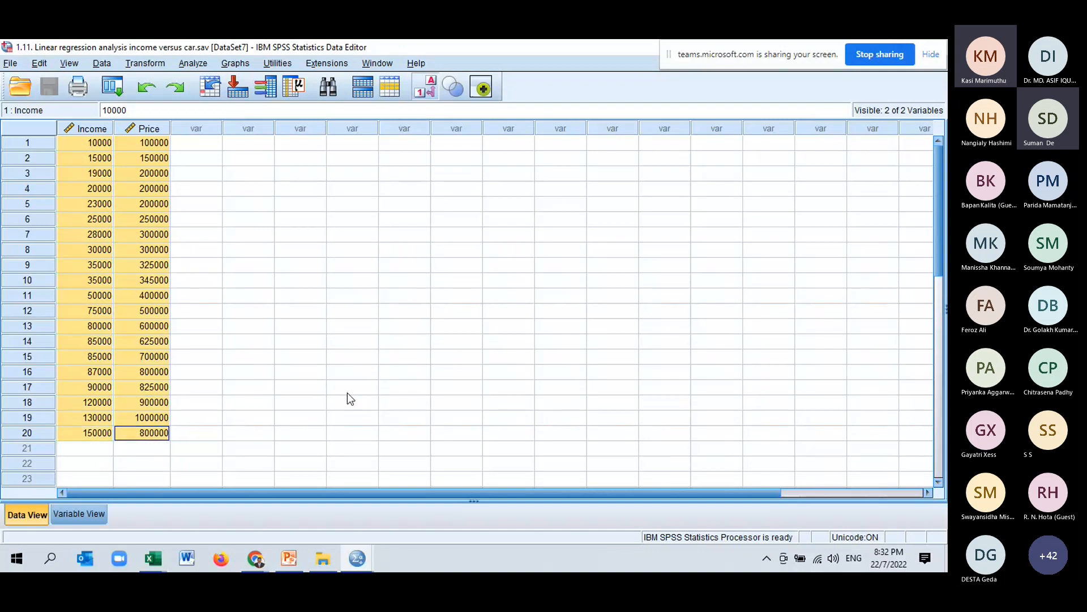
left_click(88, 190)
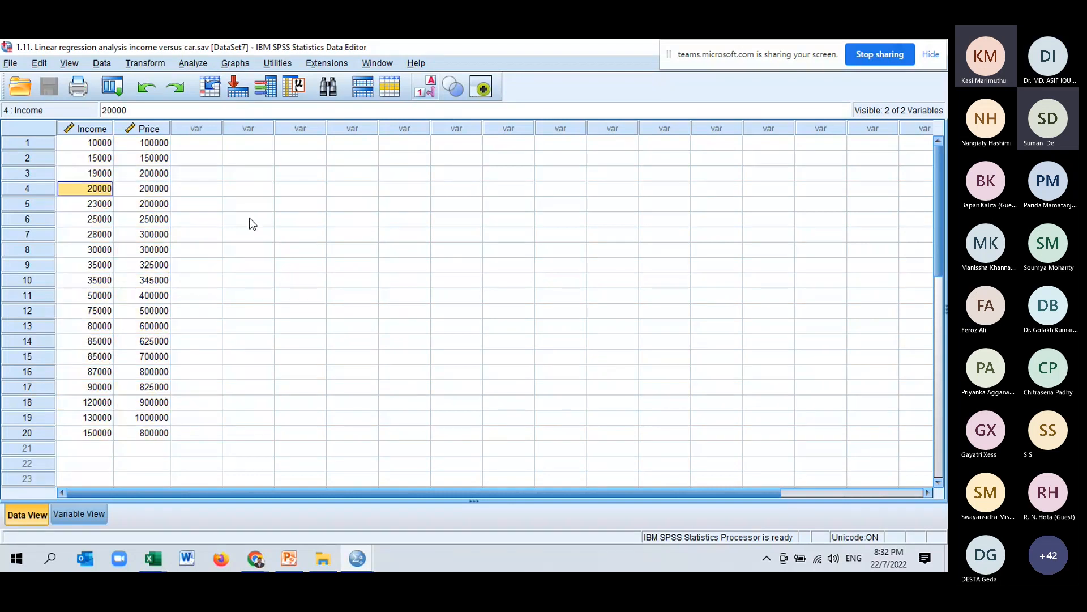
left_click(146, 190)
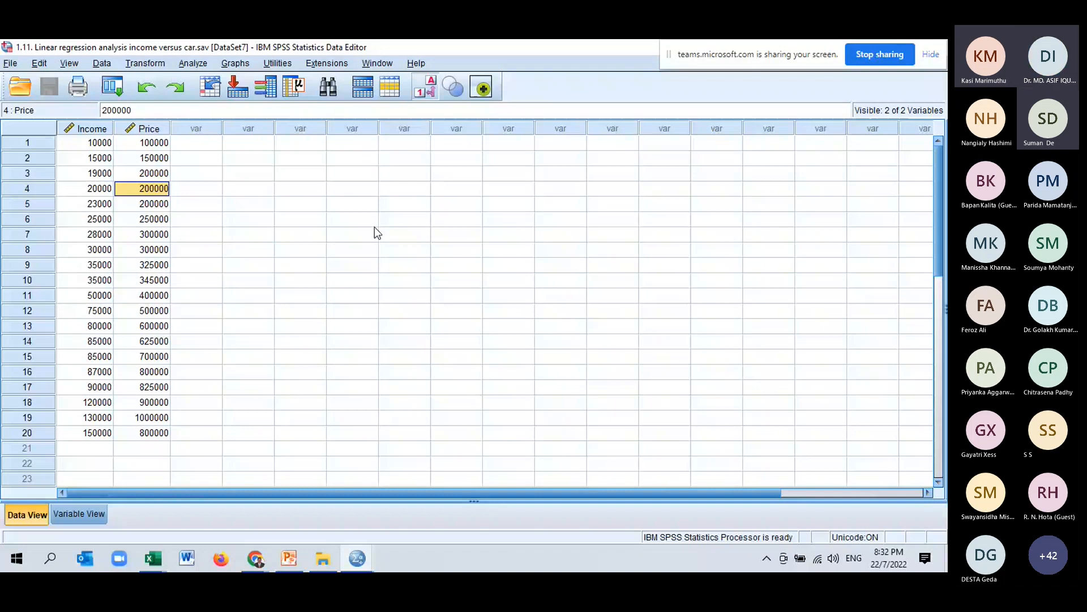
left_click(102, 222)
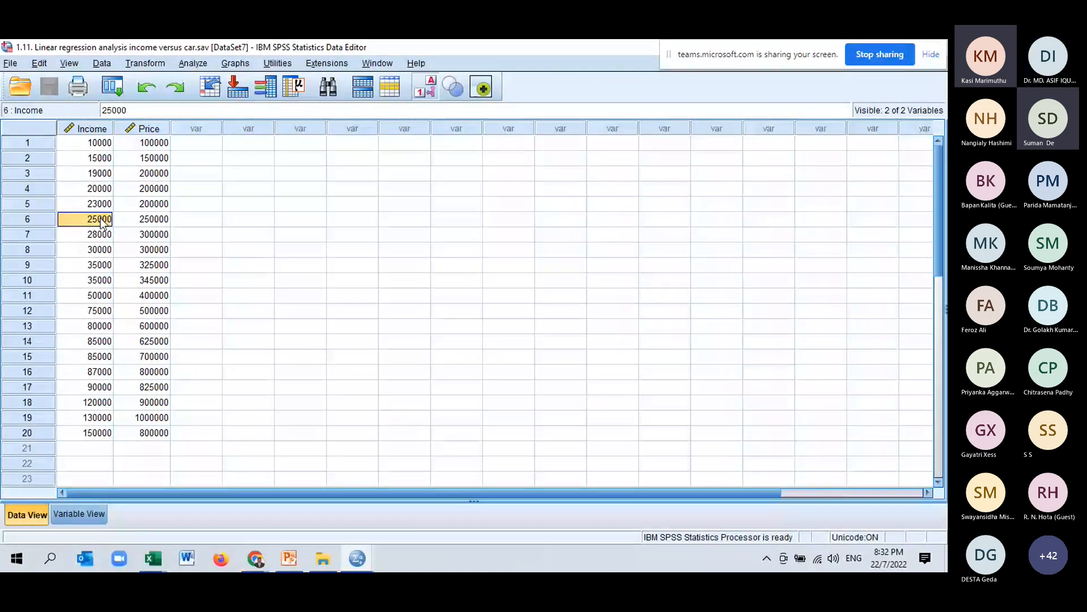
left_click(136, 226)
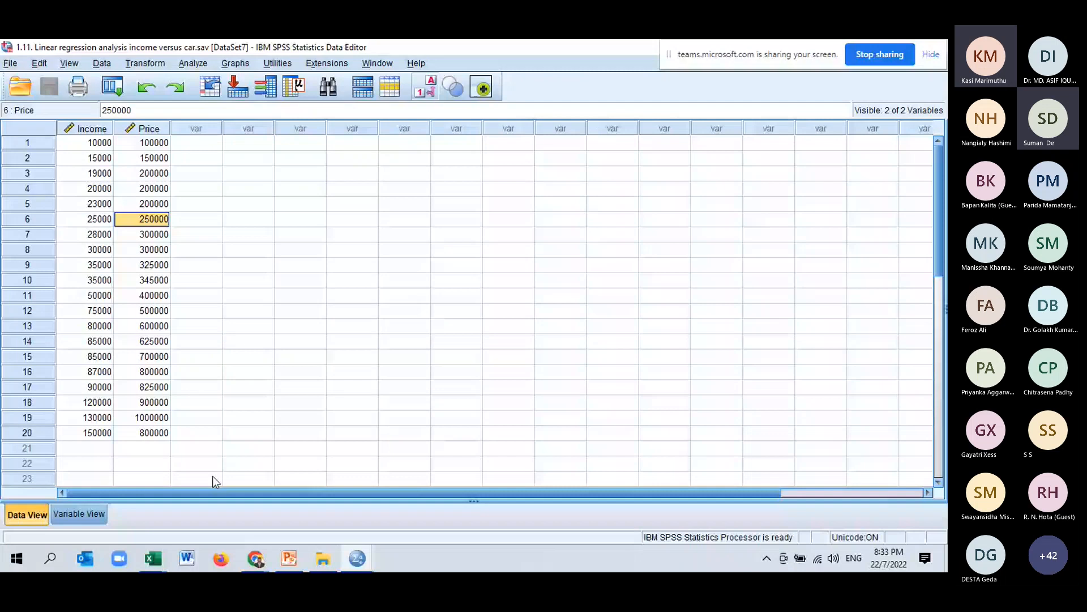
Start a simple scatter with fit line in Chart Builder and list the variables by name.
left_click(222, 61)
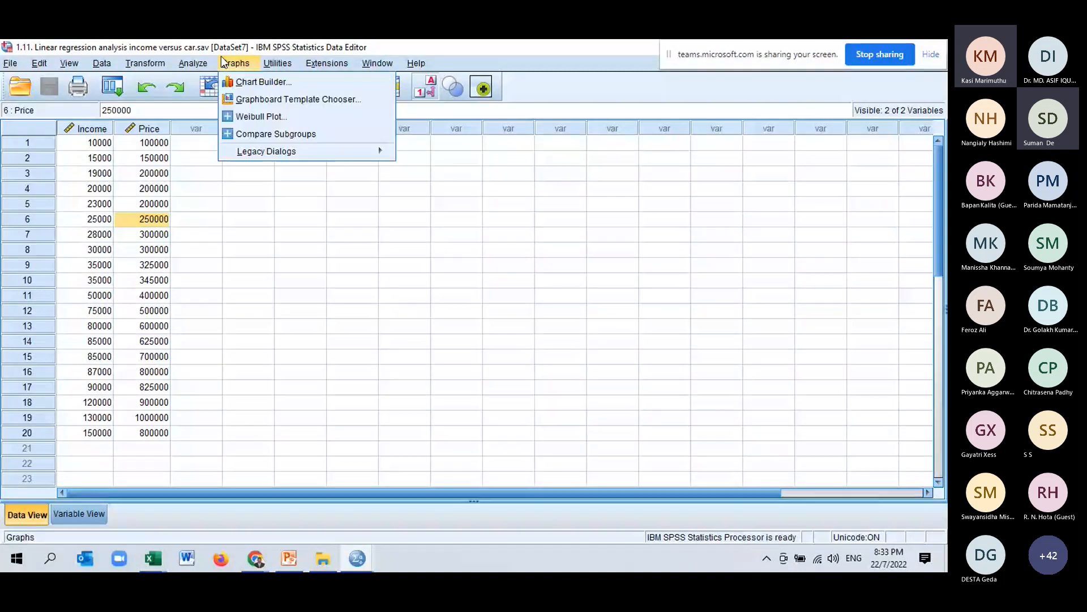
left_click(258, 84)
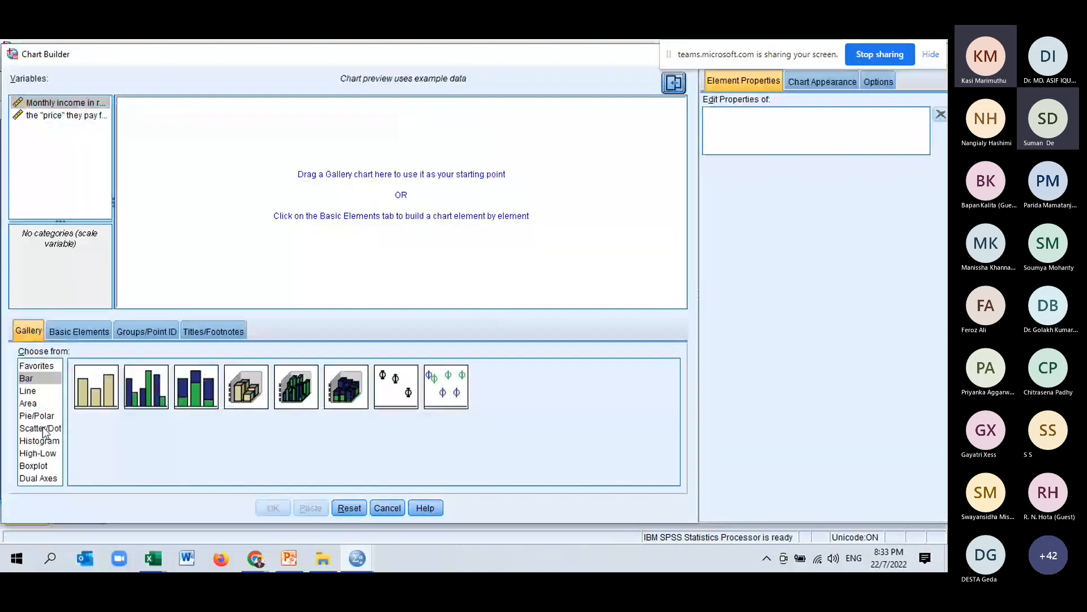
left_click(45, 429)
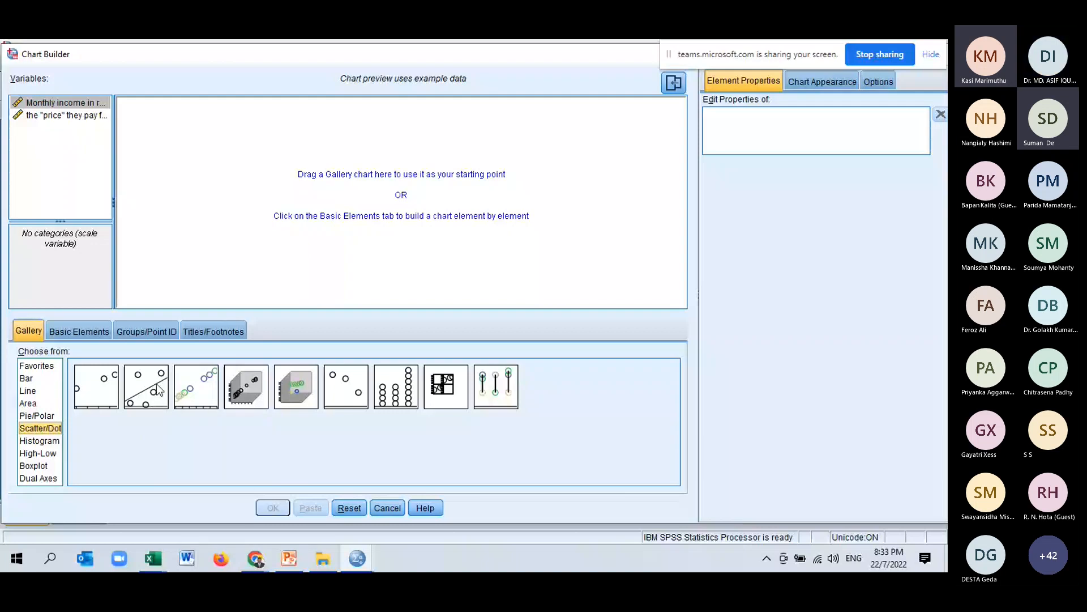
left_click_drag(158, 389, 401, 179)
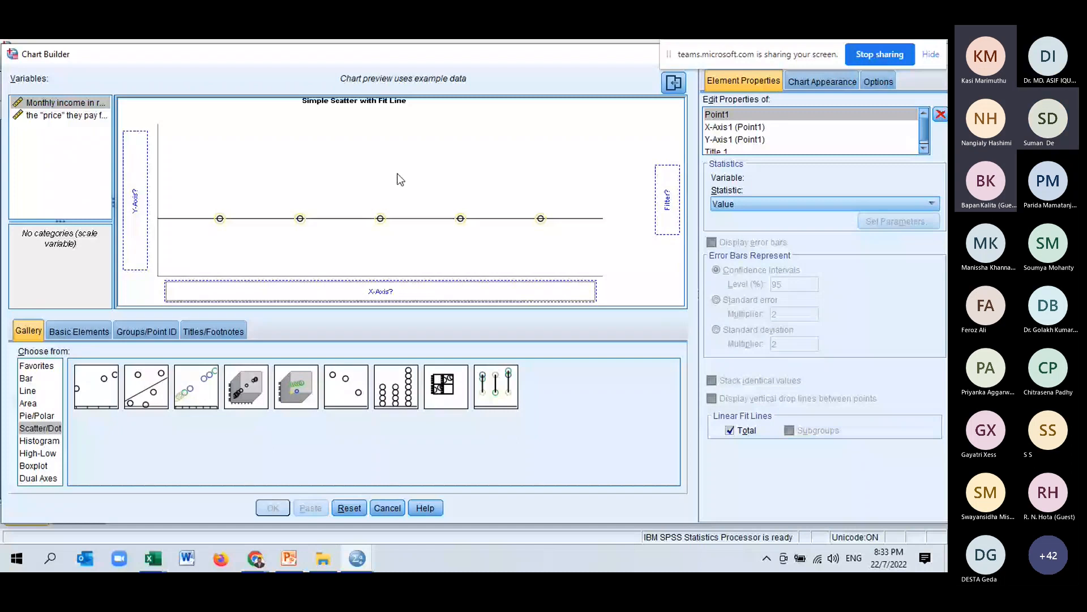
right_click(26, 105)
left_click(28, 118)
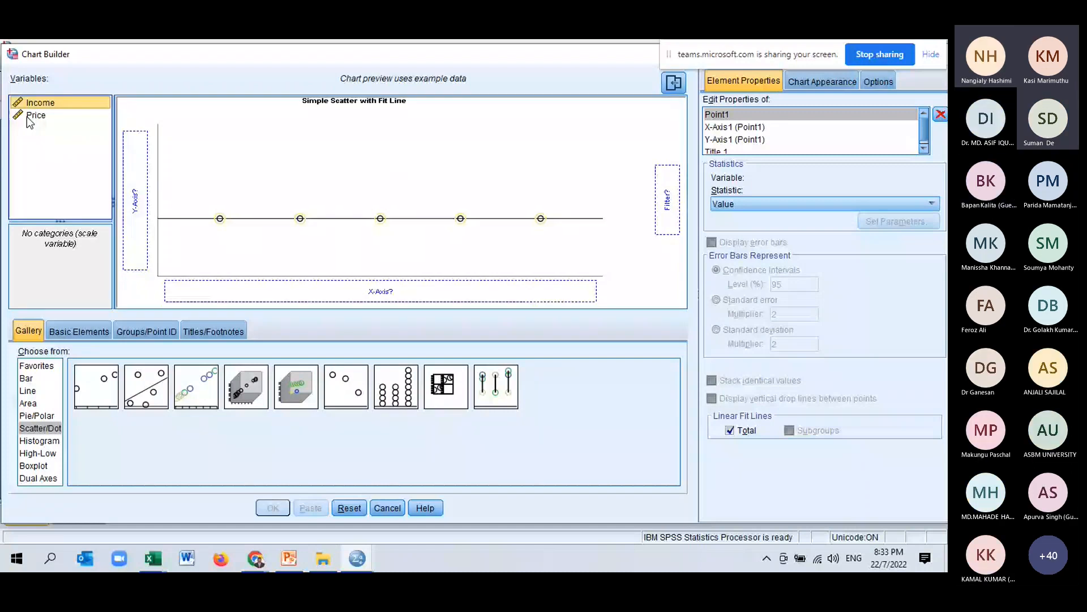
Place Price on the Y axis and Income on the X axis and create the scatterplot.
left_click_drag(29, 121, 136, 197)
left_click(39, 105)
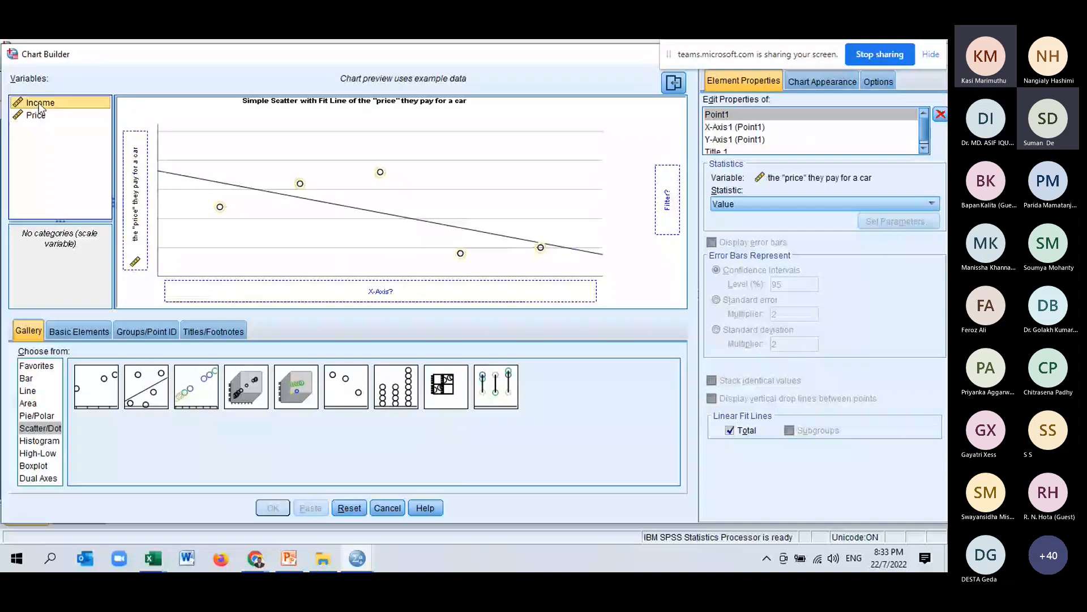
left_click_drag(40, 107, 254, 298)
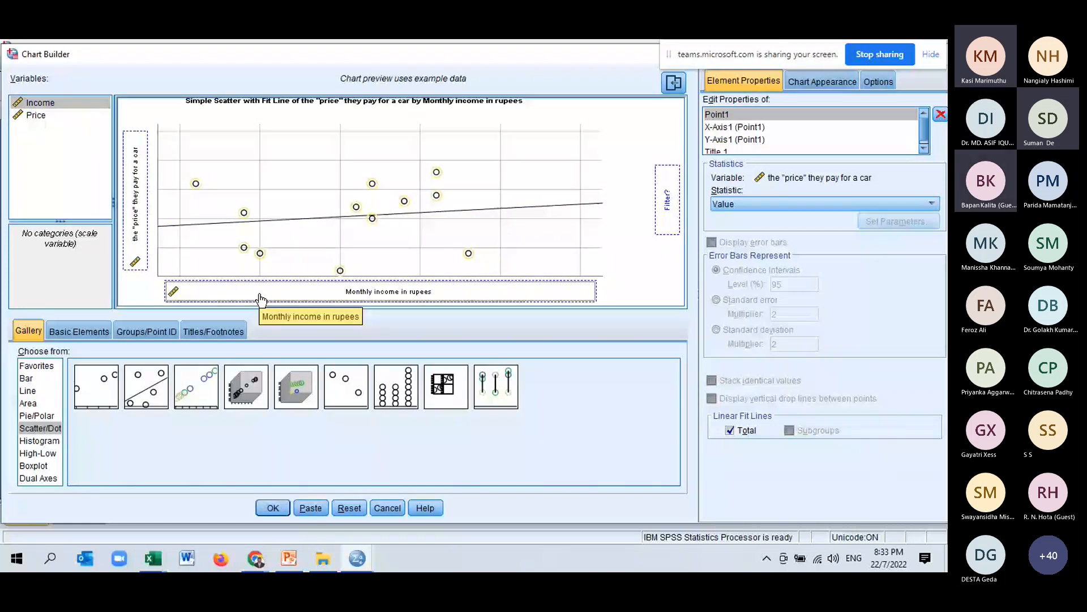
left_click(273, 508)
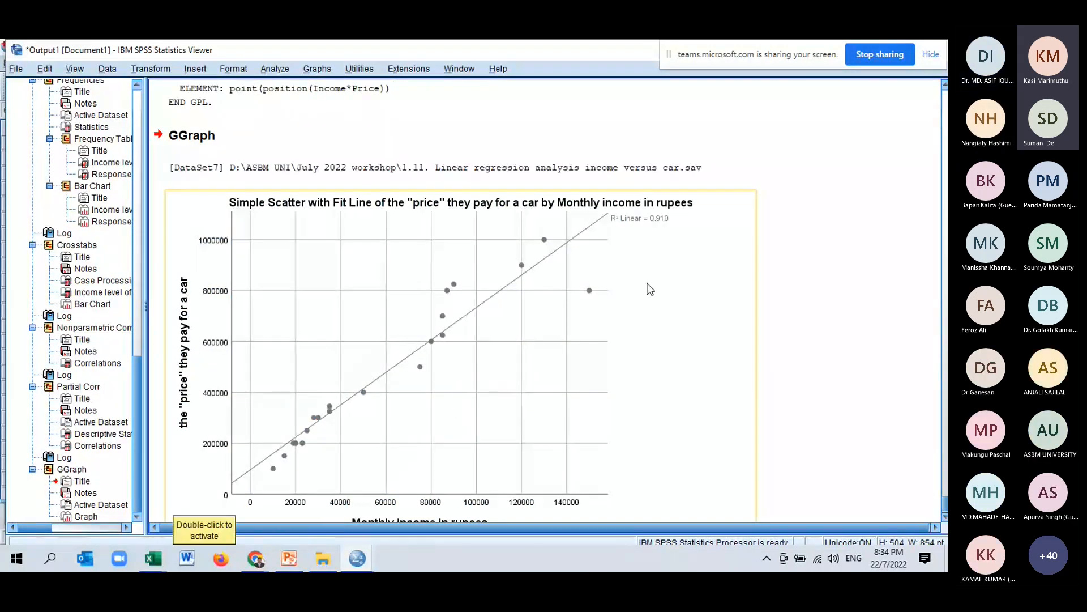
Try adding a quadratic fit line to the scatterplot in the Chart Editor, then undo it and close the editor.
scroll(650, 289, "down", 2)
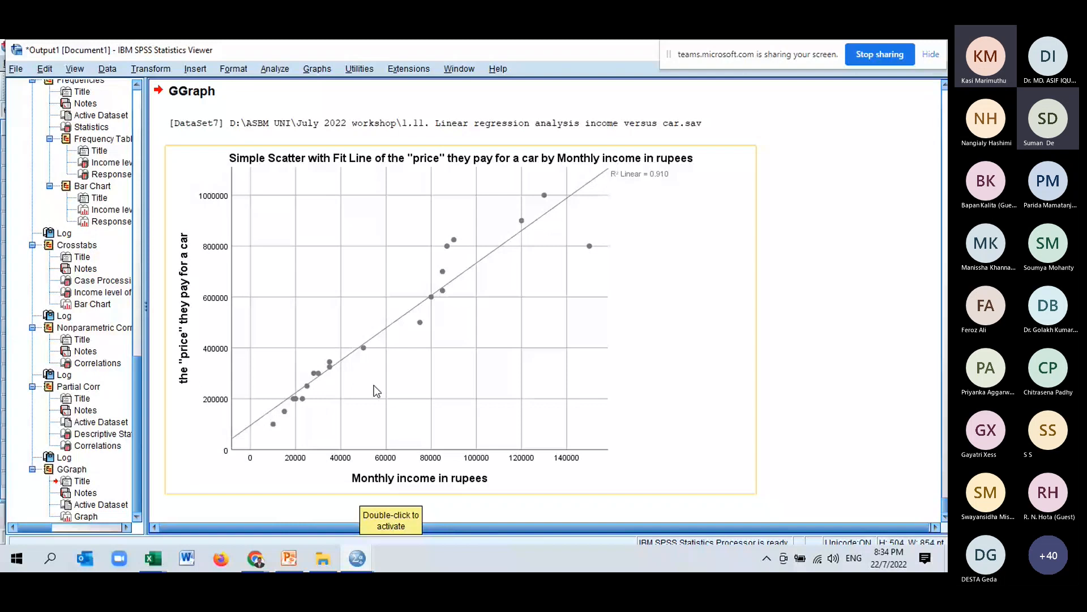
left_click(442, 286)
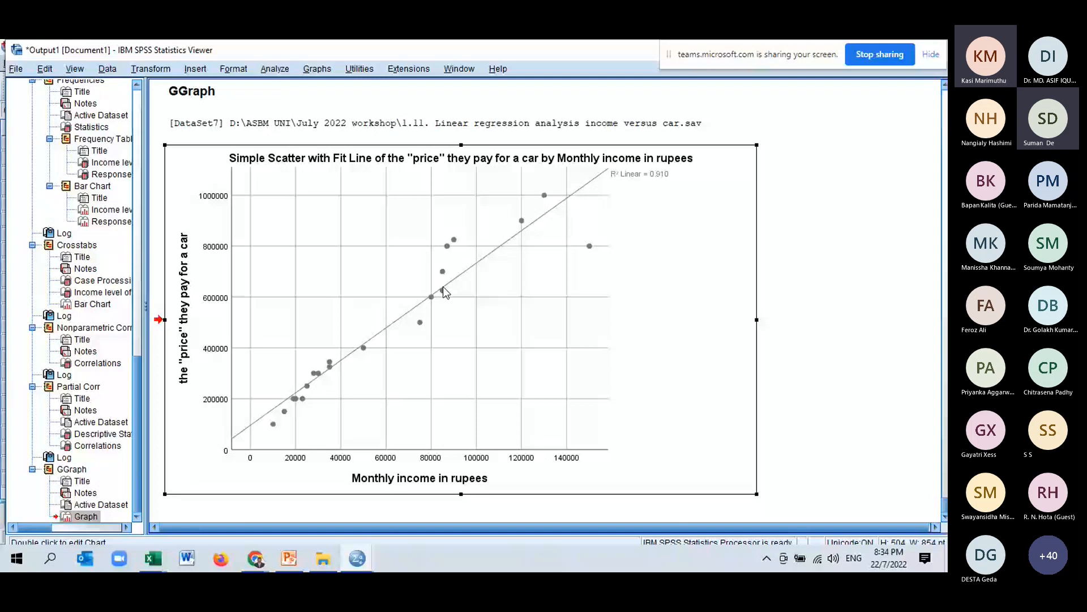
double_click(444, 292)
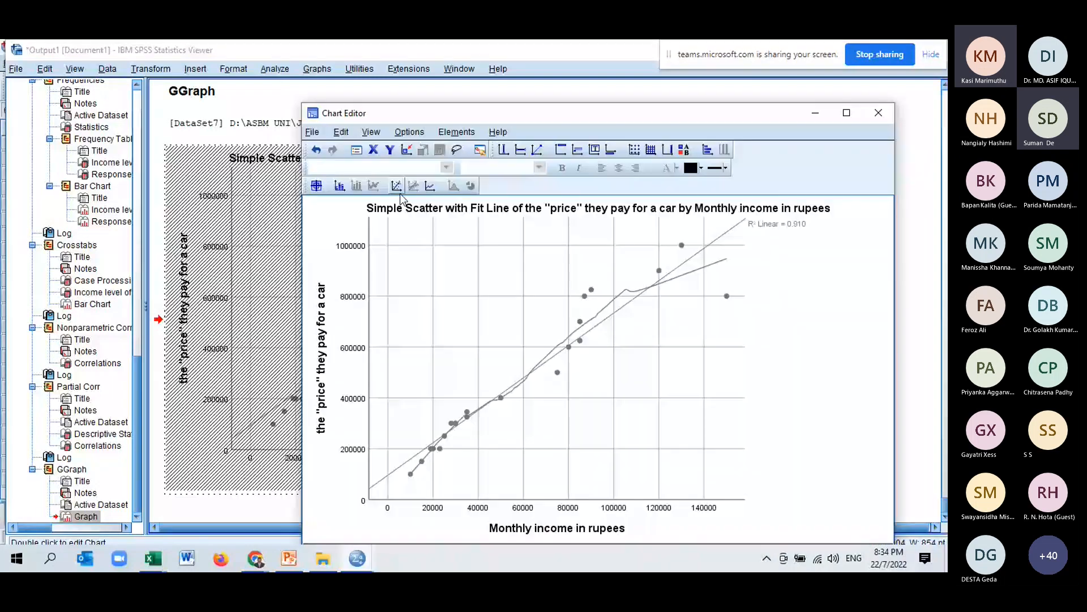
left_click(398, 191)
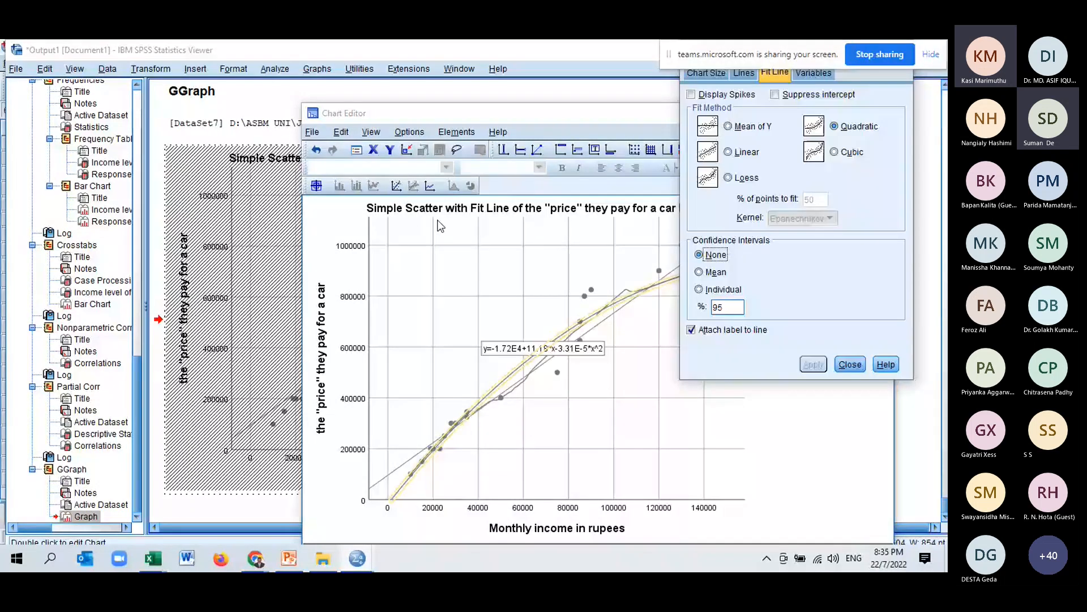
left_click(856, 366)
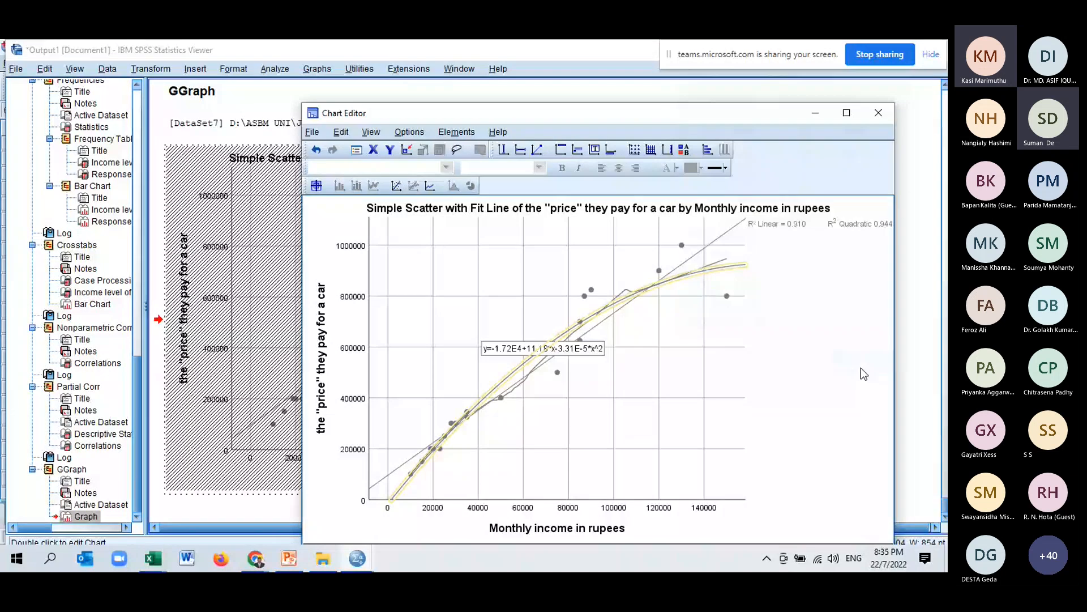
left_click(317, 150)
left_click(879, 113)
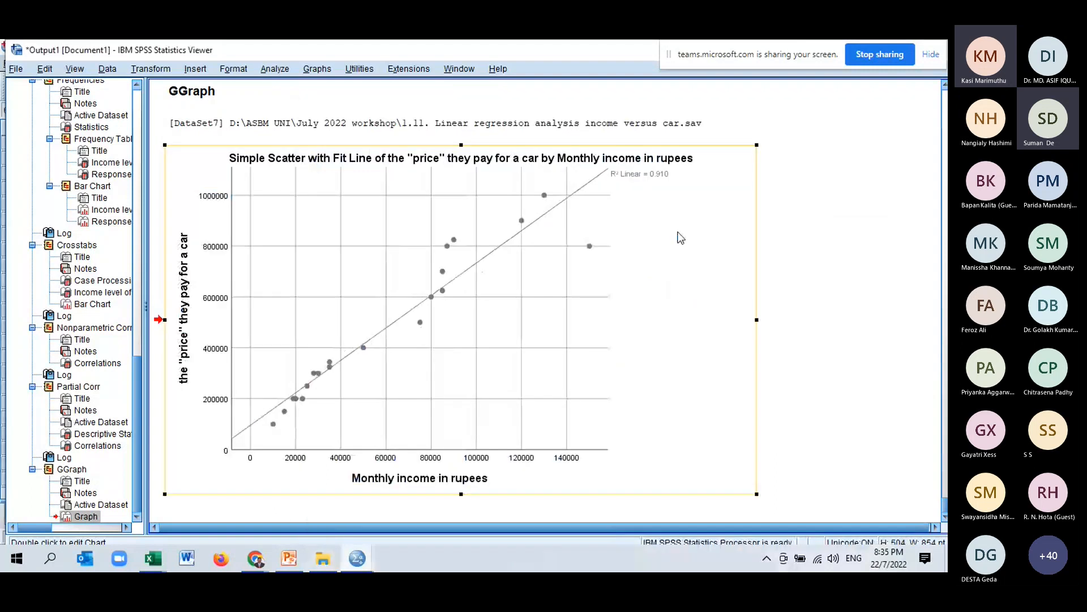
Return to the data and open Linear Regression with Price as dependent and Income as independent.
left_click(358, 558)
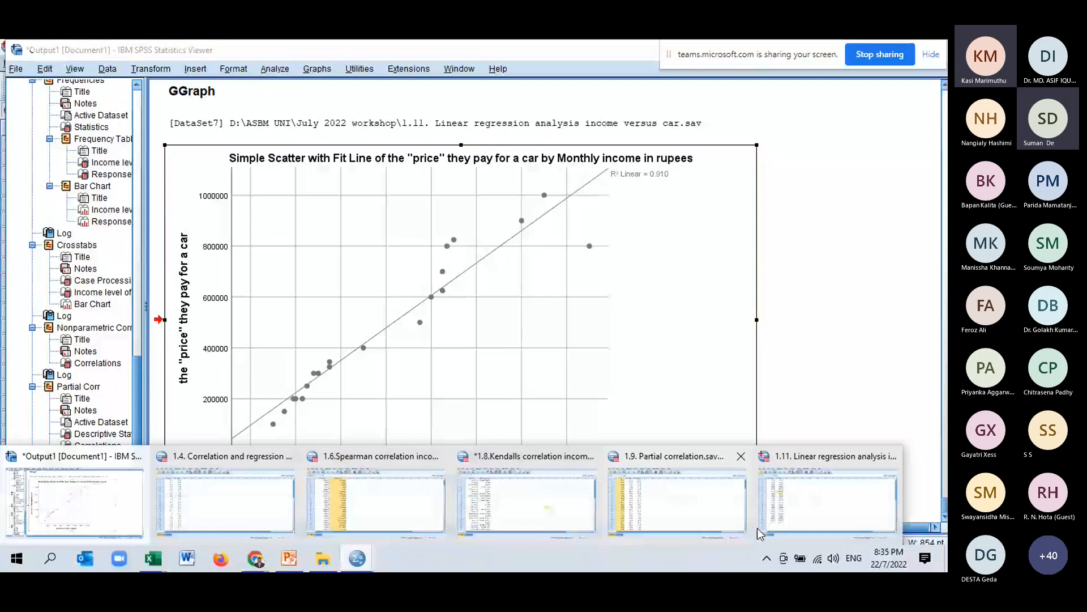
left_click(758, 532)
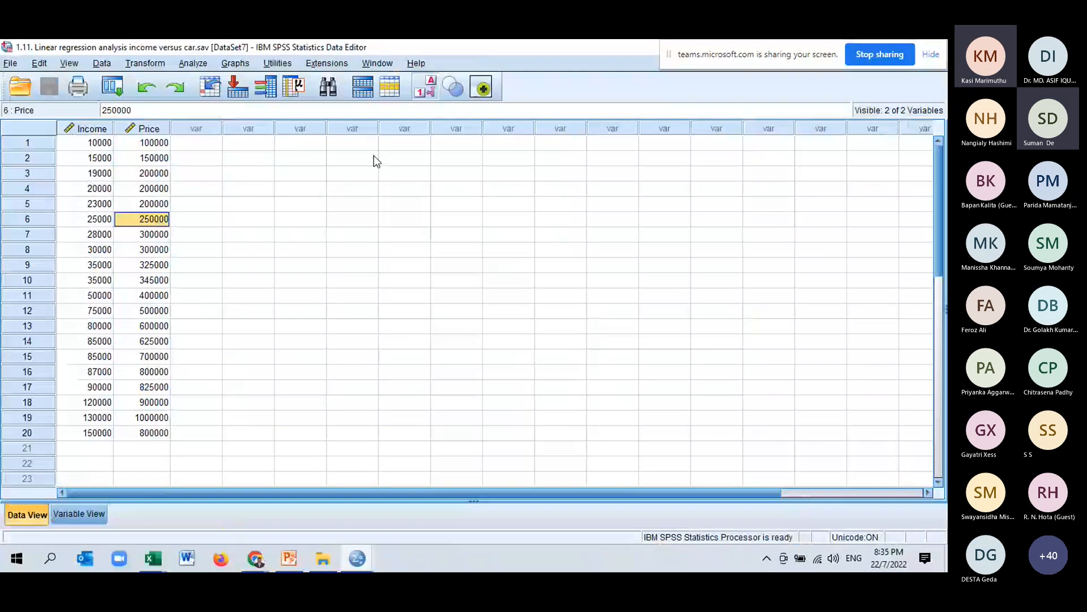
left_click(198, 65)
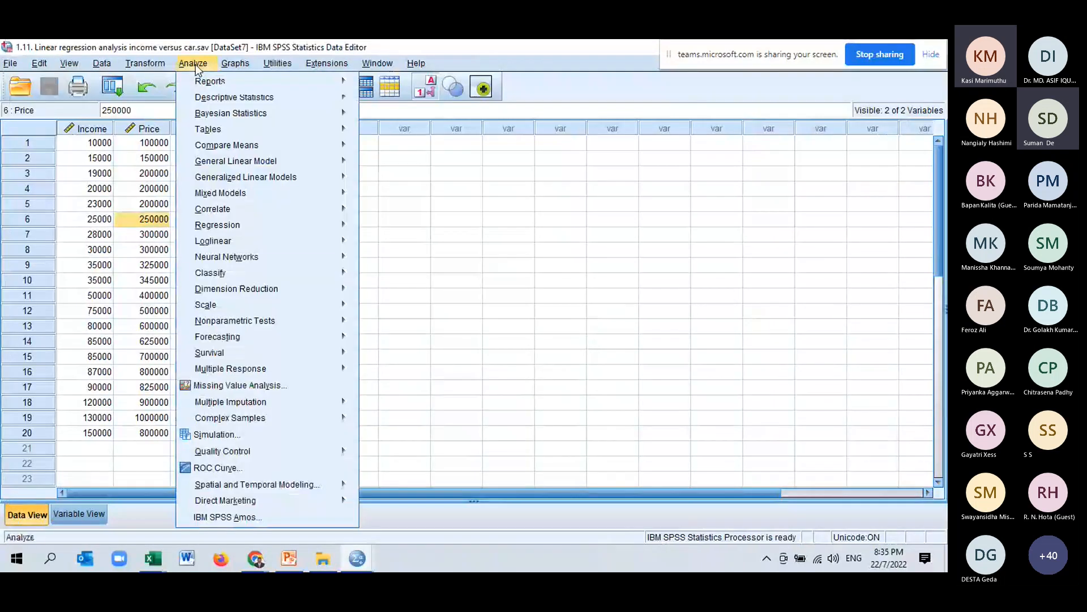
mouse_move(227, 225)
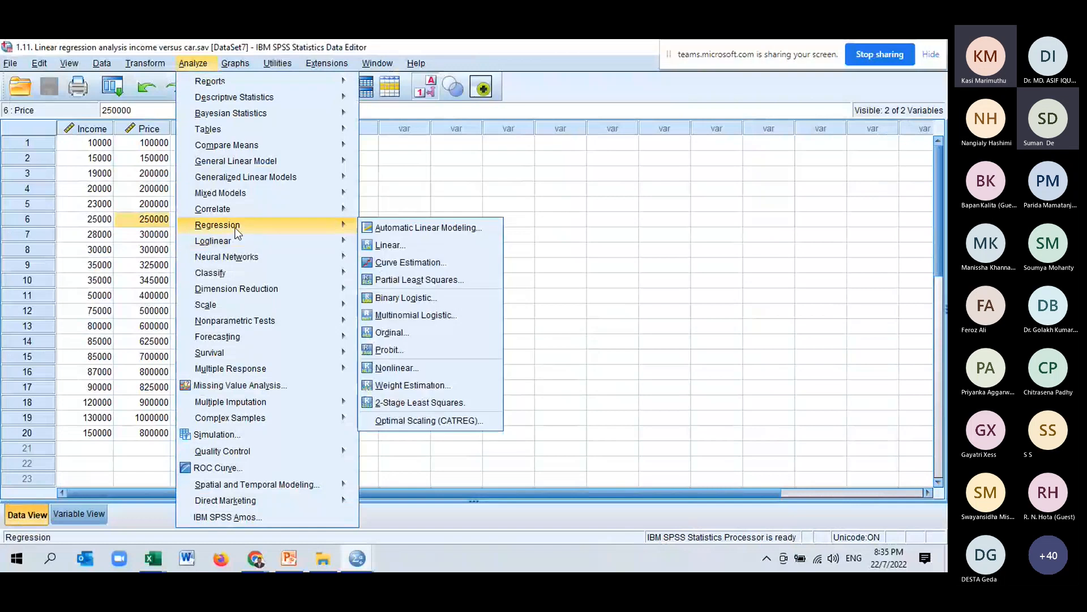
left_click(412, 246)
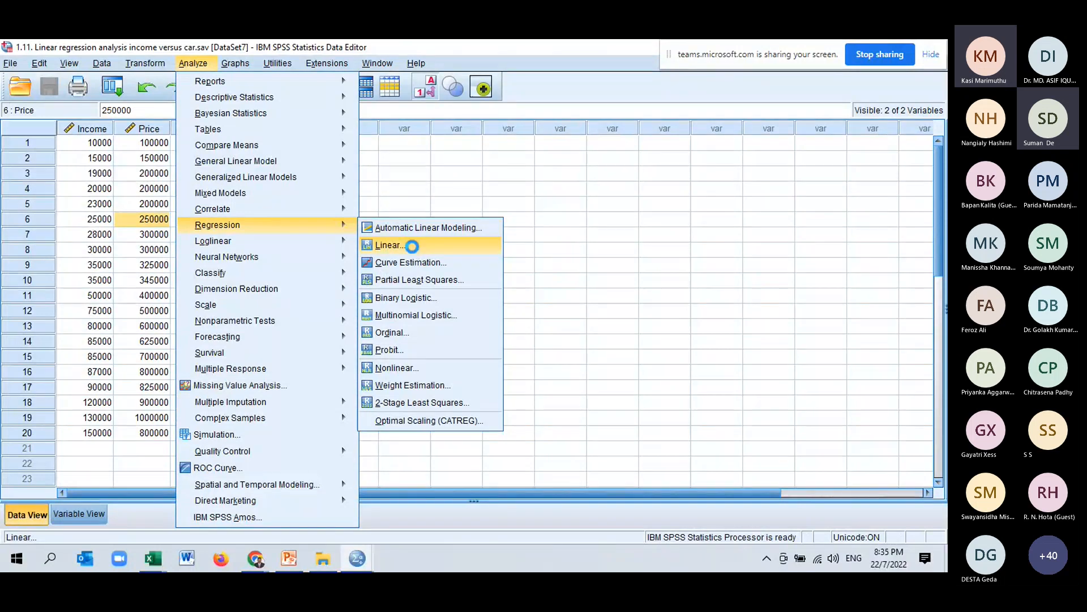
left_click(418, 155)
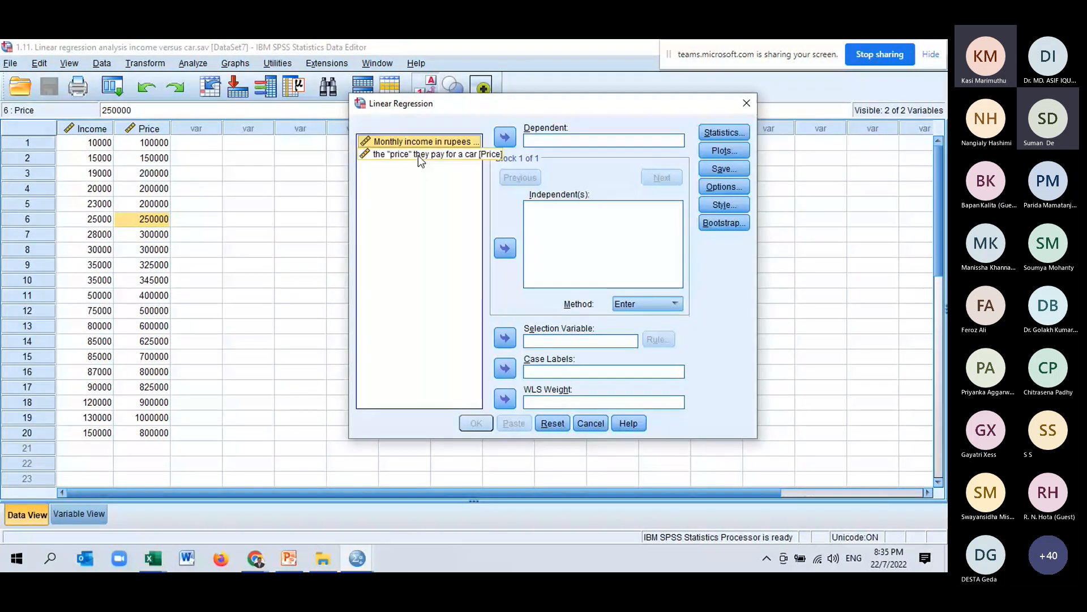
left_click(505, 138)
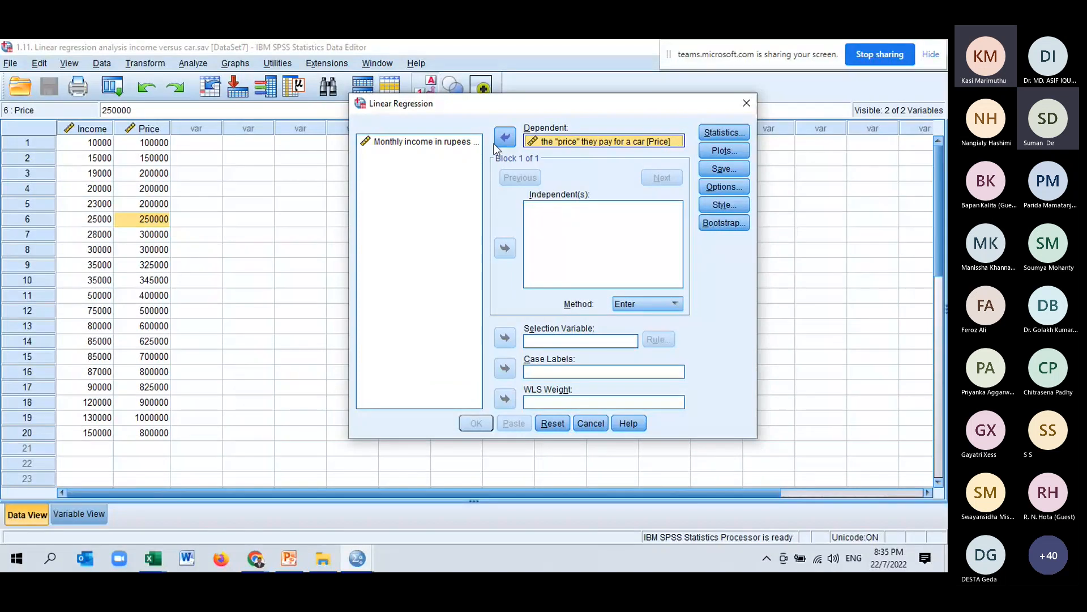
left_click(476, 142)
left_click(505, 248)
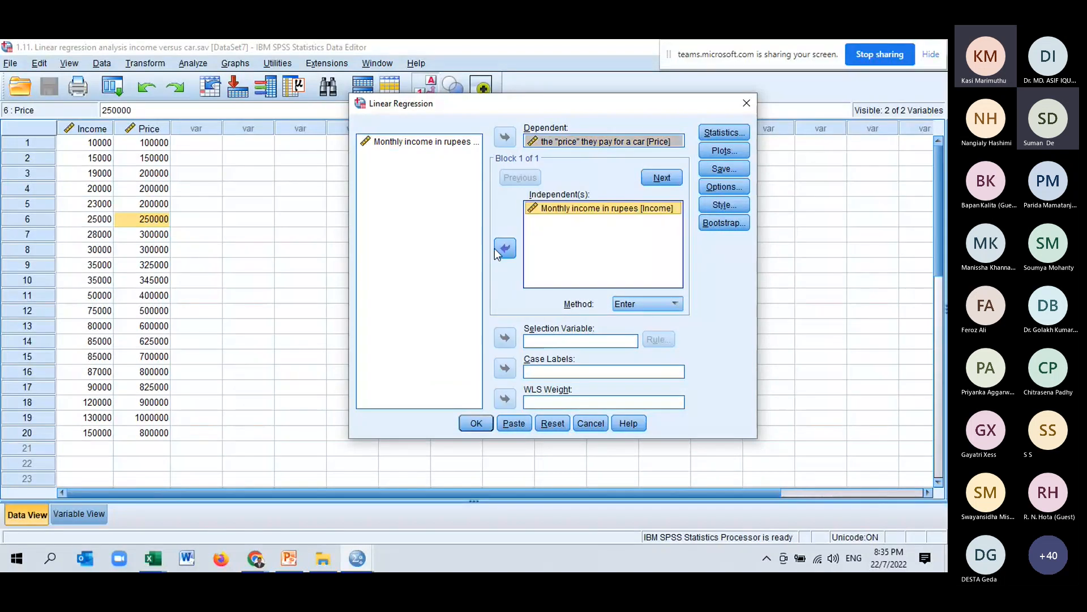
Add confidence intervals and descriptives to the regression statistics and run the linear regression.
left_click_drag(531, 103, 372, 88)
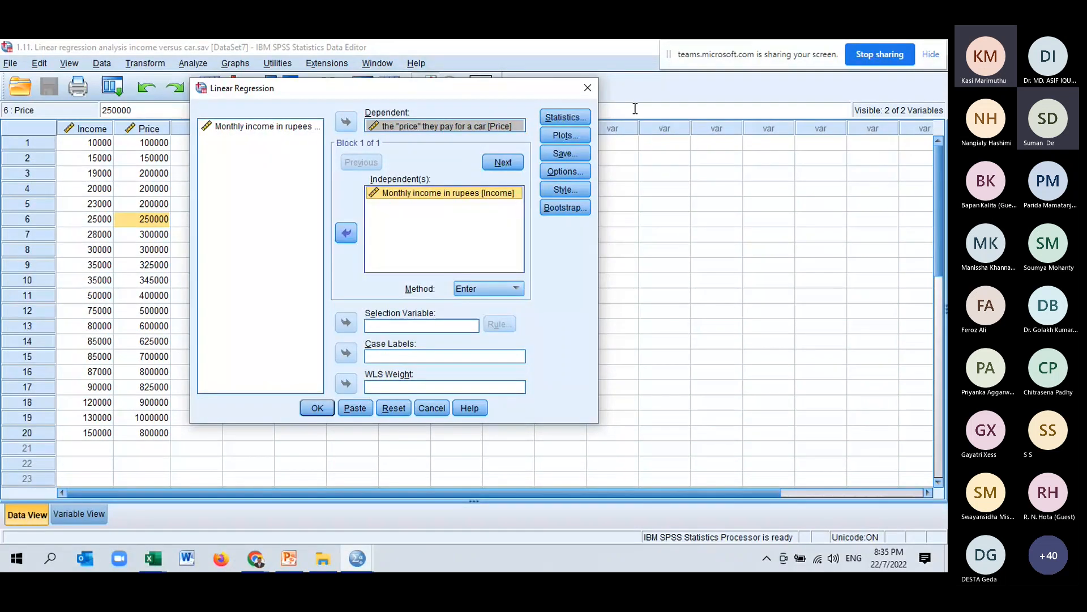
left_click(565, 118)
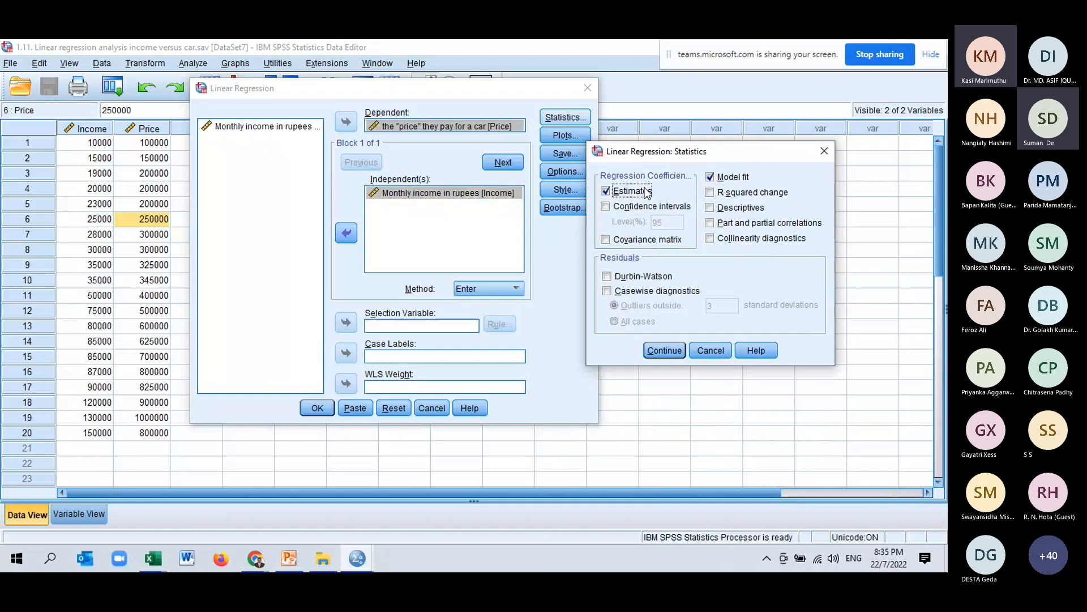
left_click(607, 208)
left_click(710, 208)
left_click(607, 208)
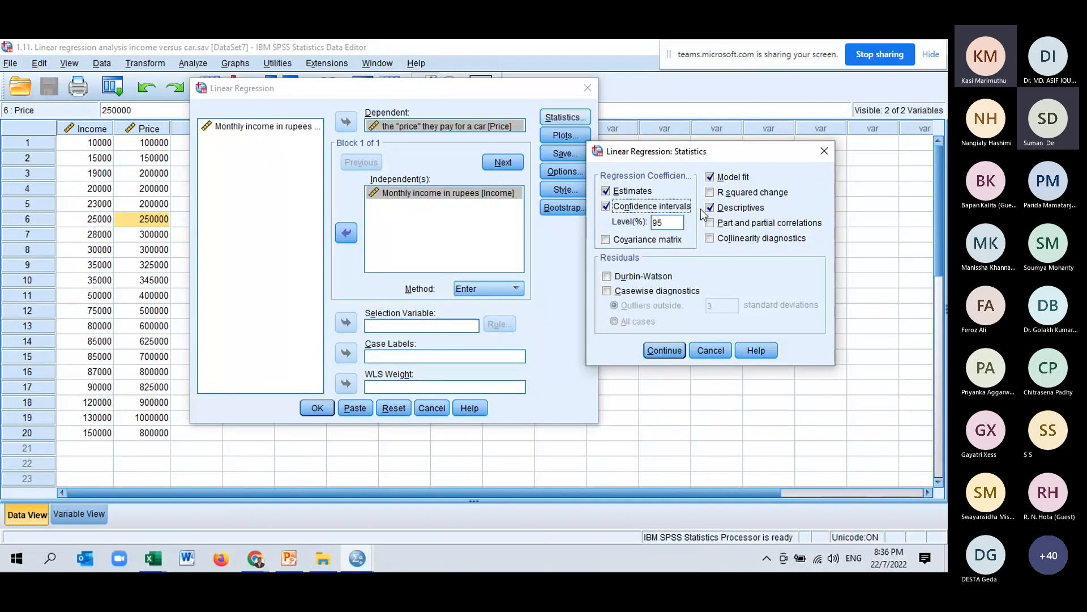
left_click(656, 351)
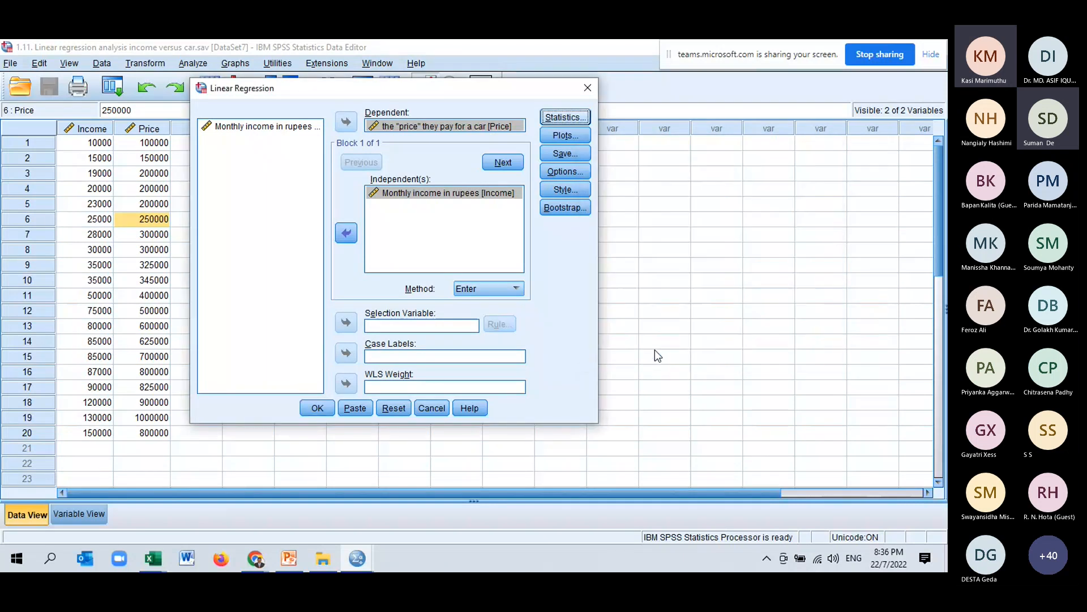
left_click(316, 414)
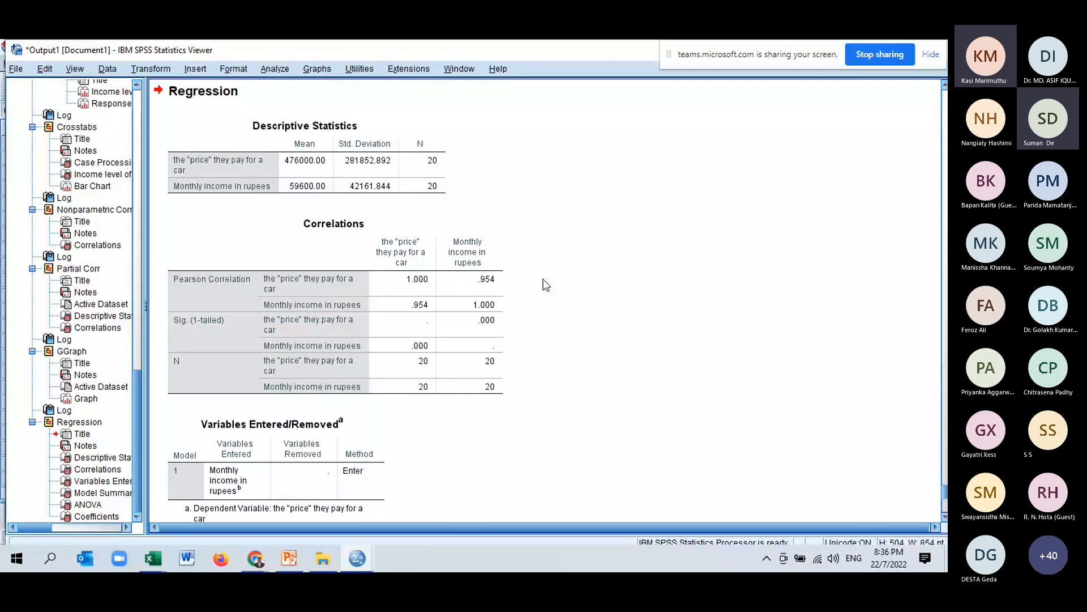
Examine the regression output tables from descriptive statistics down to the coefficients.
left_click(327, 170)
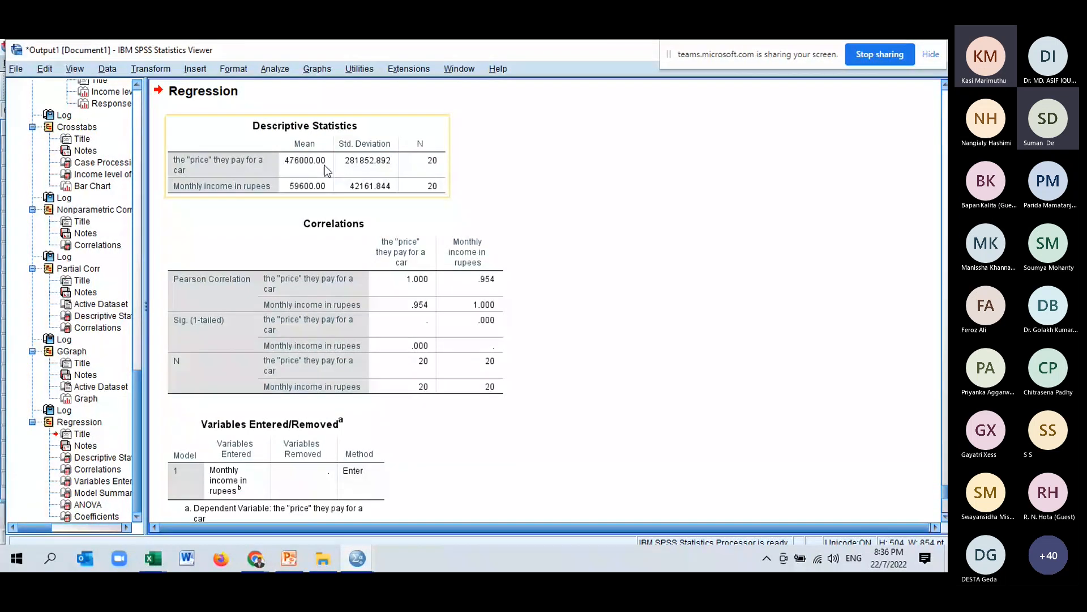
left_click(427, 209)
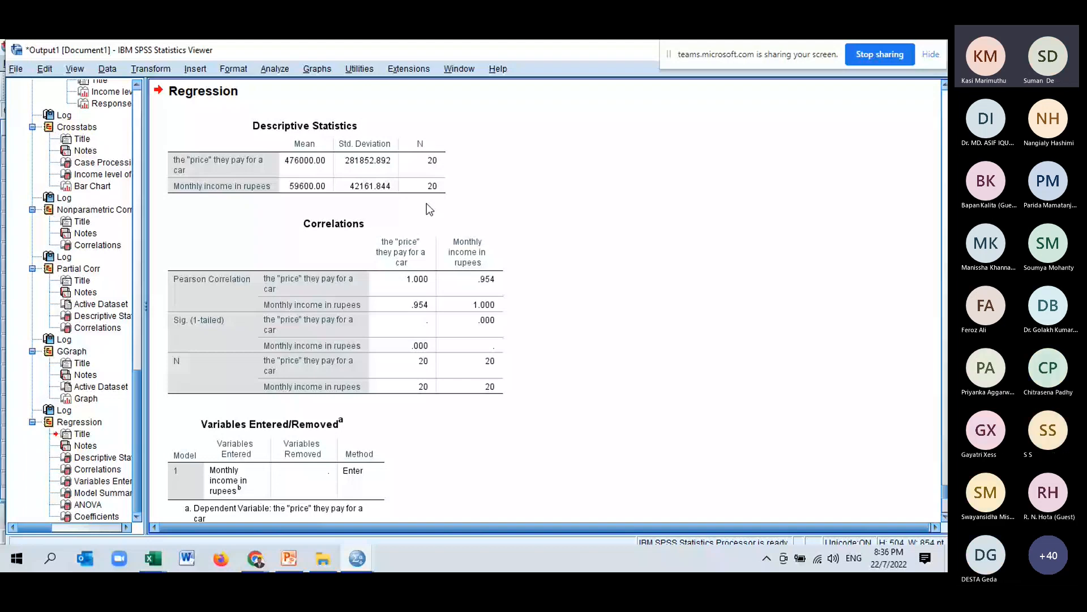
scroll(532, 275, "down", 5)
scroll(533, 277, "down", 3)
left_click(353, 301)
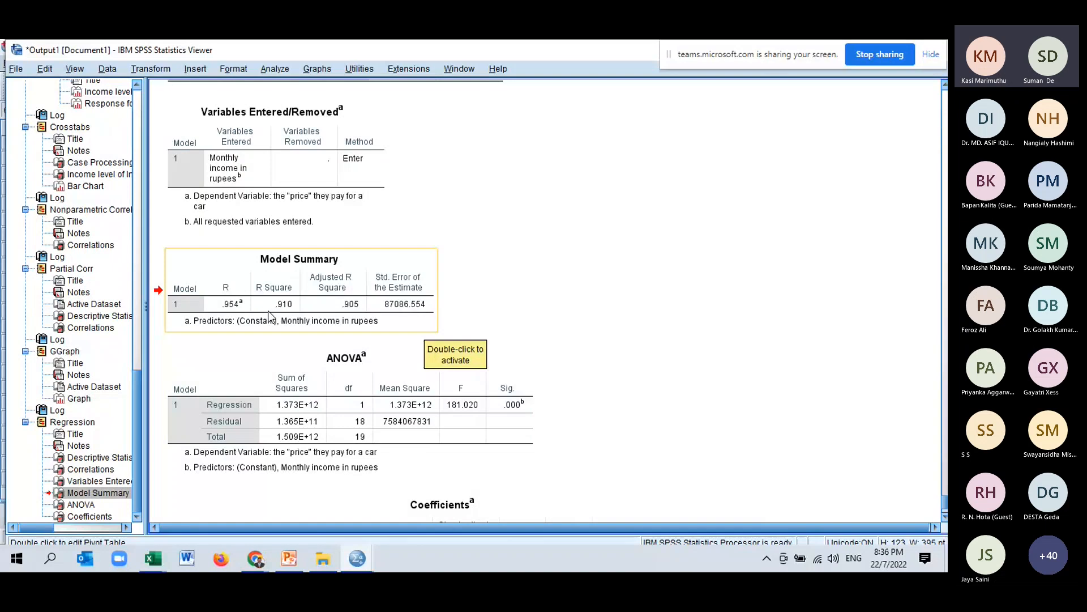
scroll(270, 316, "down", 3)
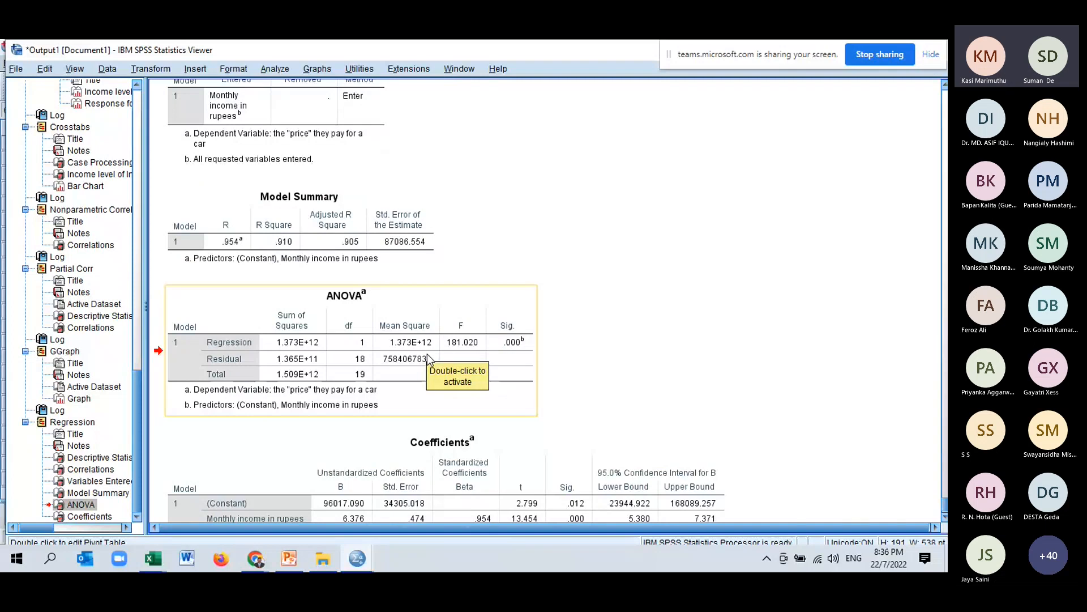
left_click(346, 456)
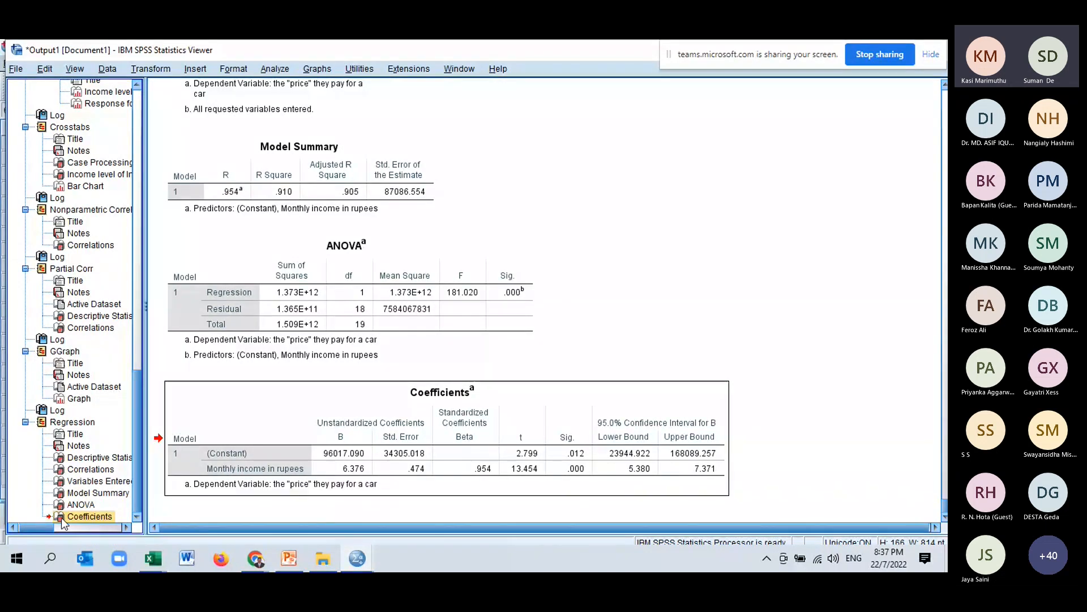
Switch to the Excel workbook, add a new sheet, and paste the Coefficients table into it.
left_click(153, 558)
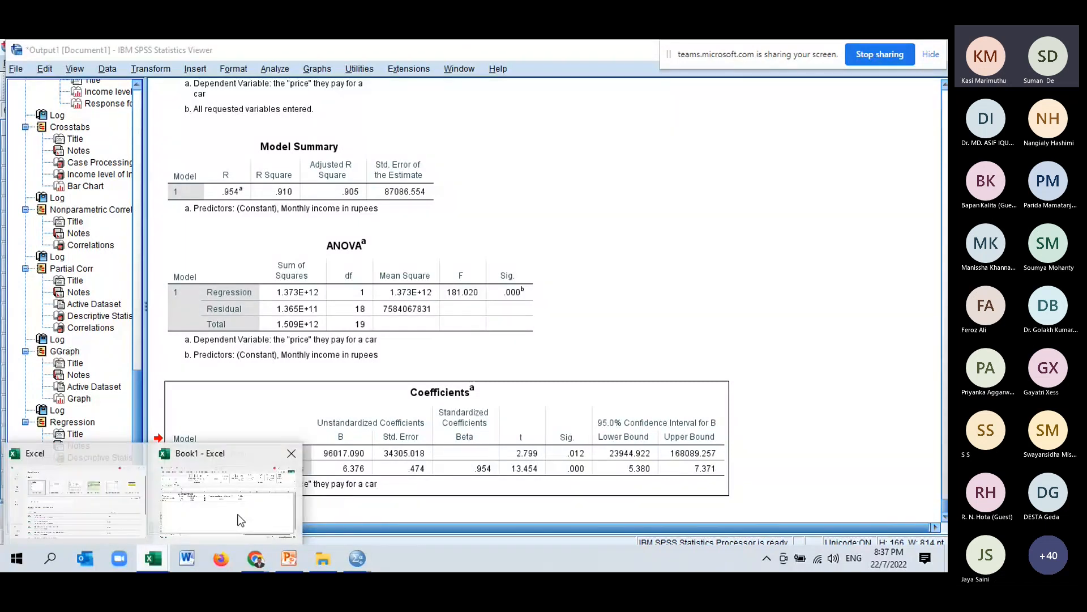
left_click(241, 520)
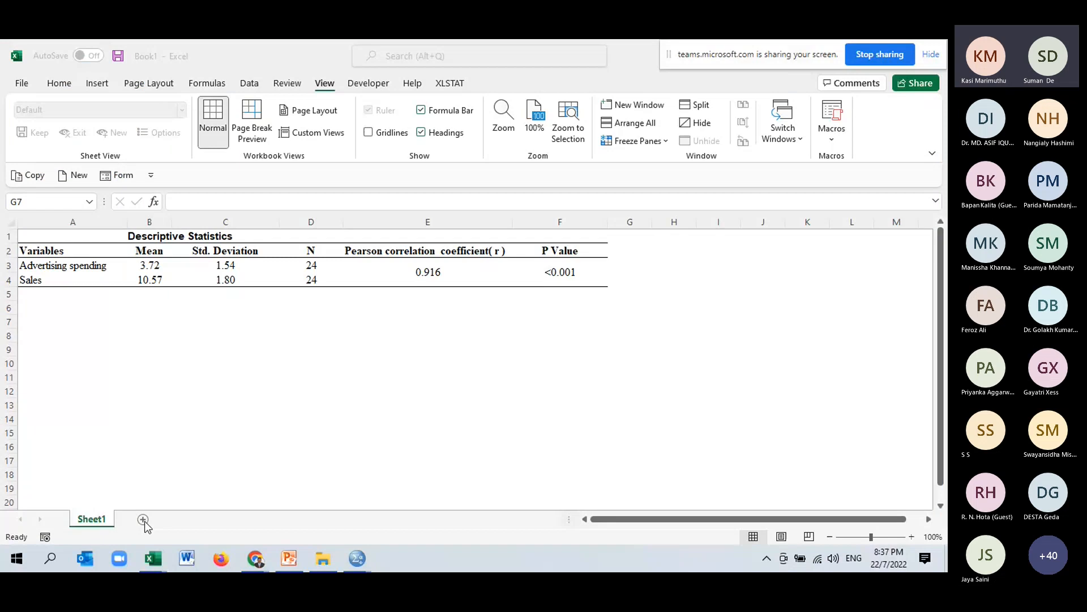
left_click(143, 520)
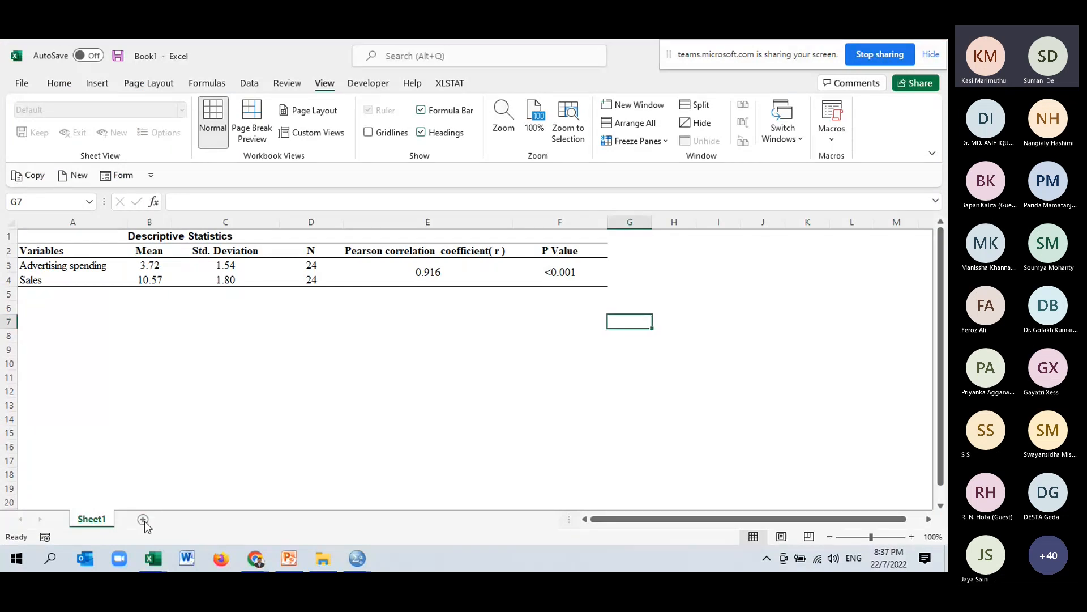
left_click(144, 520)
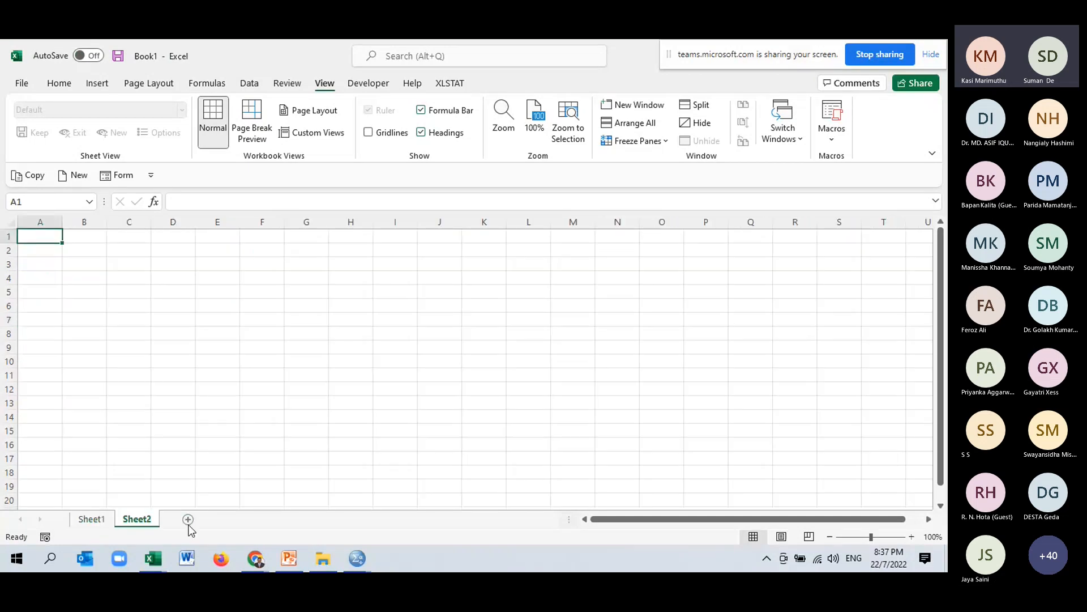
left_click(94, 239)
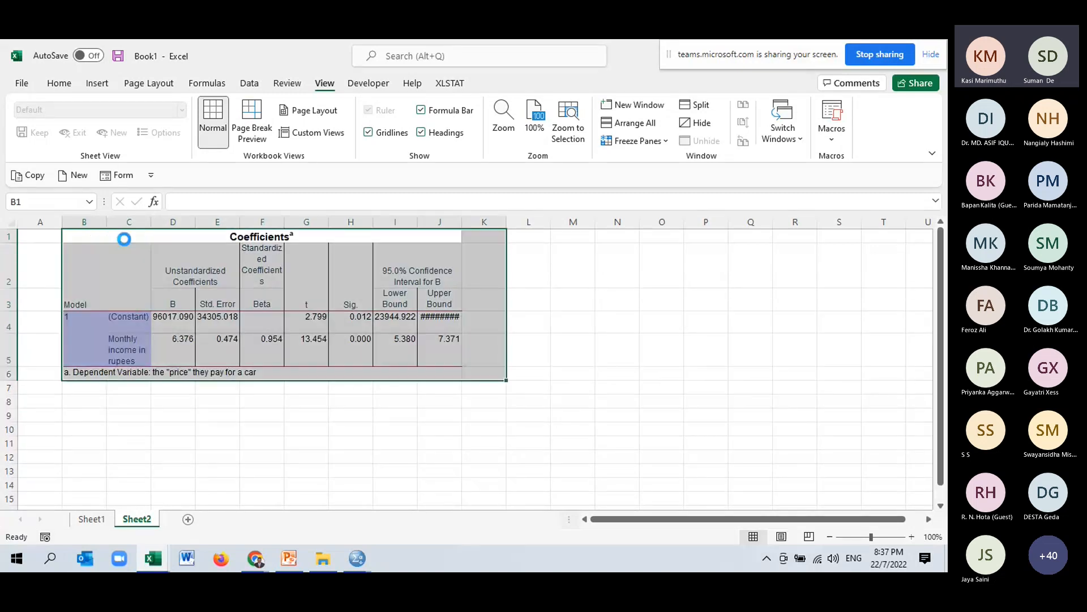
Make the two unstandardized B coefficients bold and give them a light orange fill.
left_click_drag(183, 325, 182, 342)
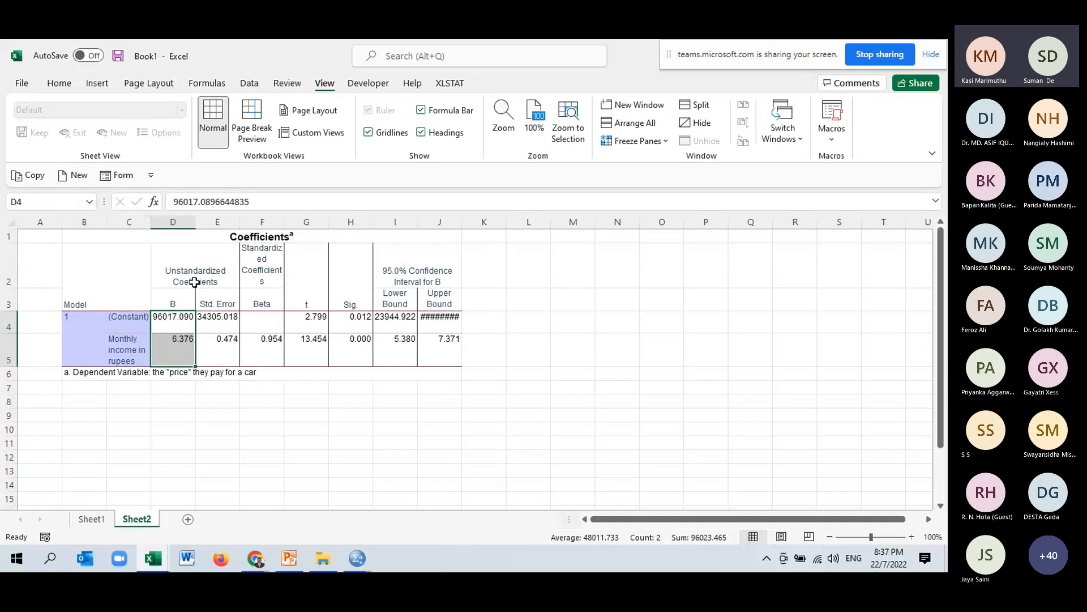
left_click(54, 87)
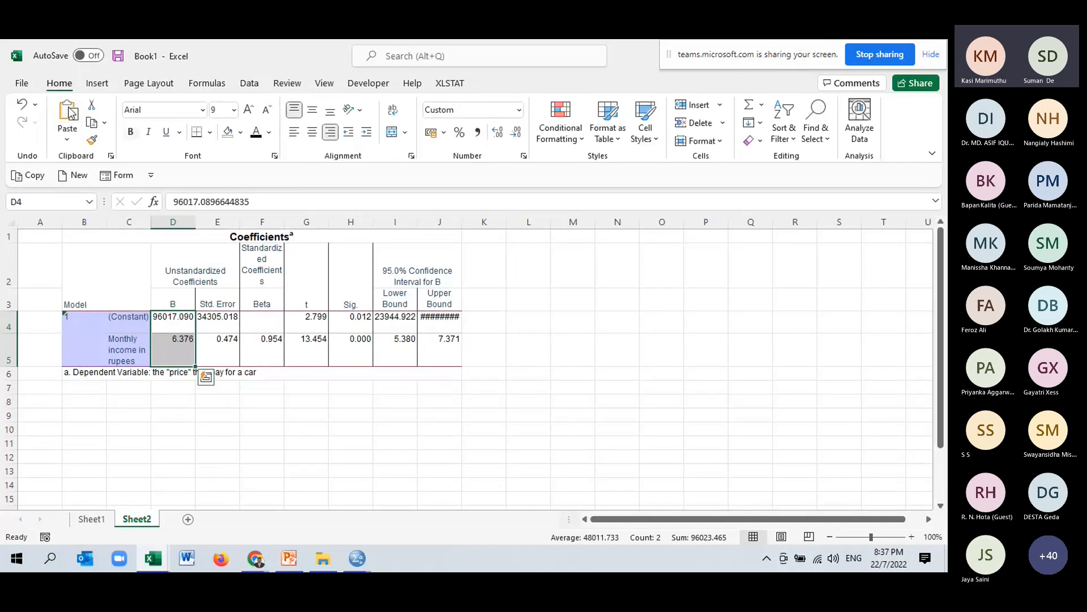
left_click(100, 120)
left_click(131, 131)
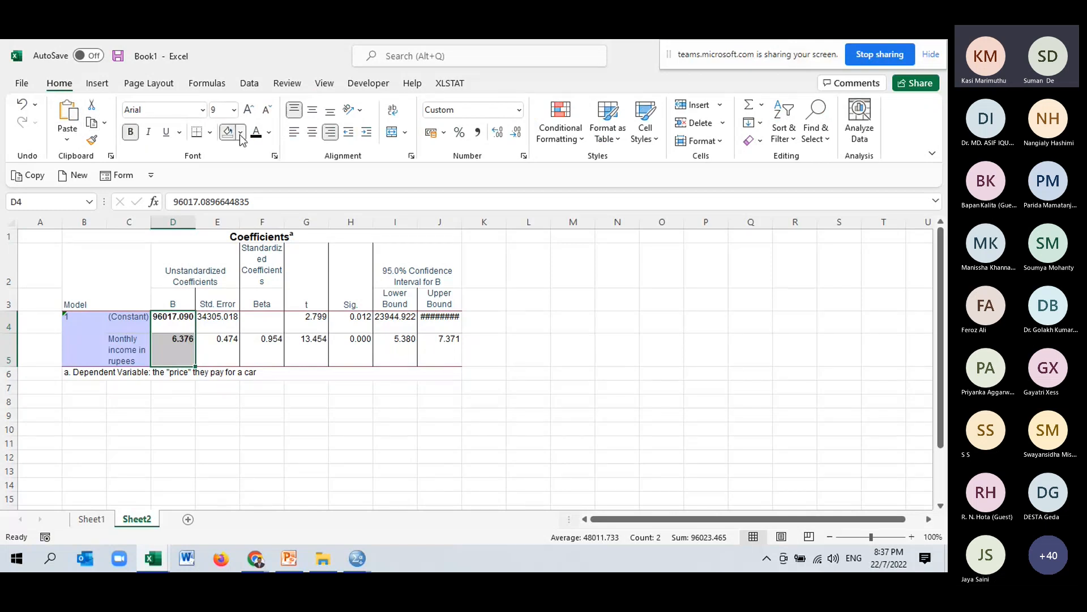
left_click(241, 132)
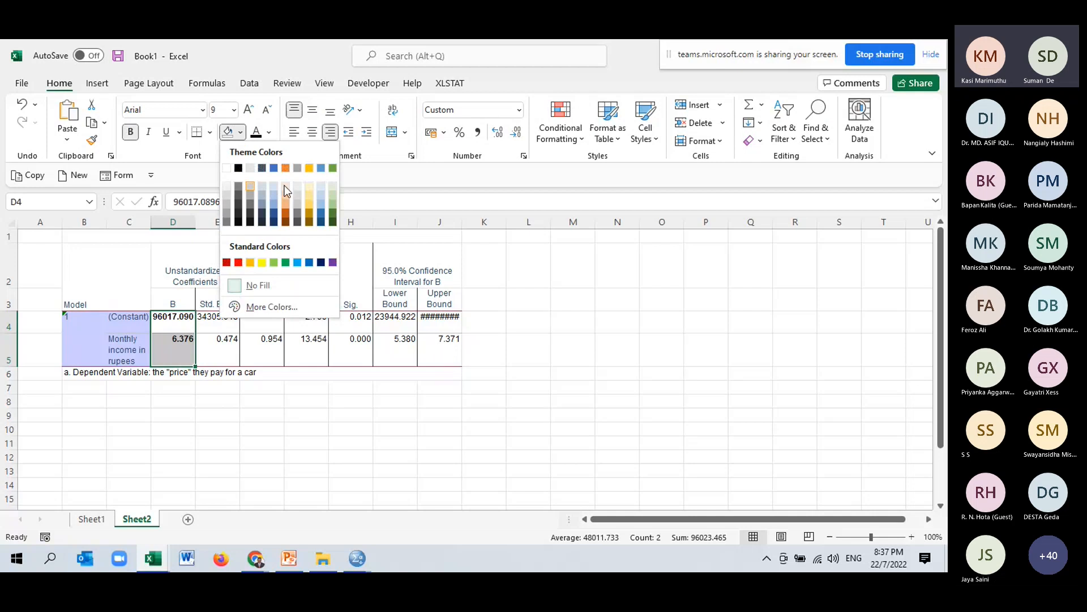
Label the constant row as Intercept (a) and the income row as Slope (b) beside the table.
left_click(49, 319)
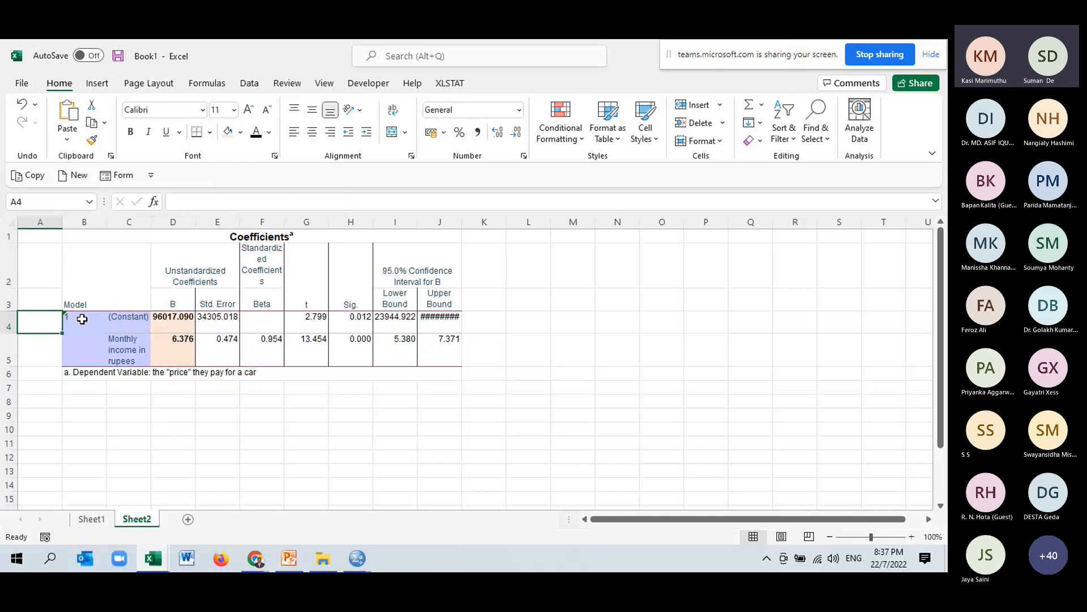
type("Intercept")
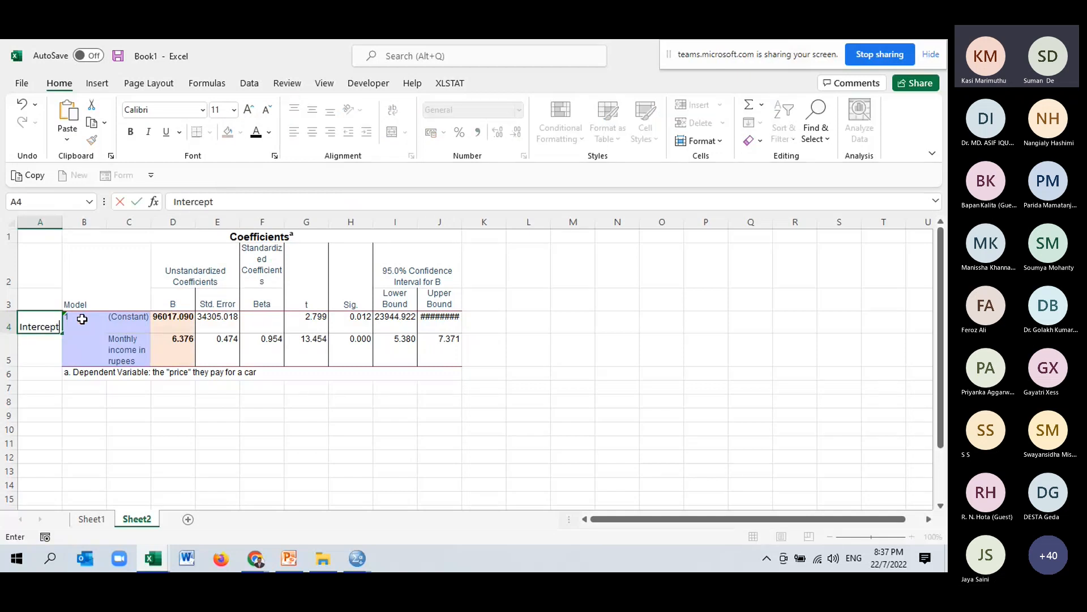
type(" (a")
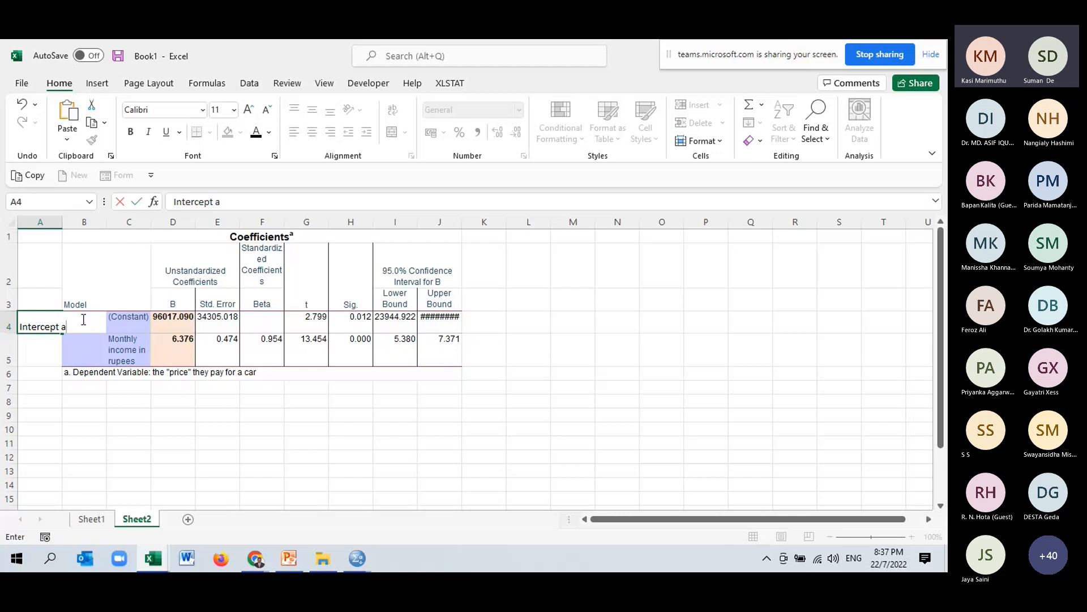
type(")")
left_click(62, 328)
type("(")
left_click(50, 352)
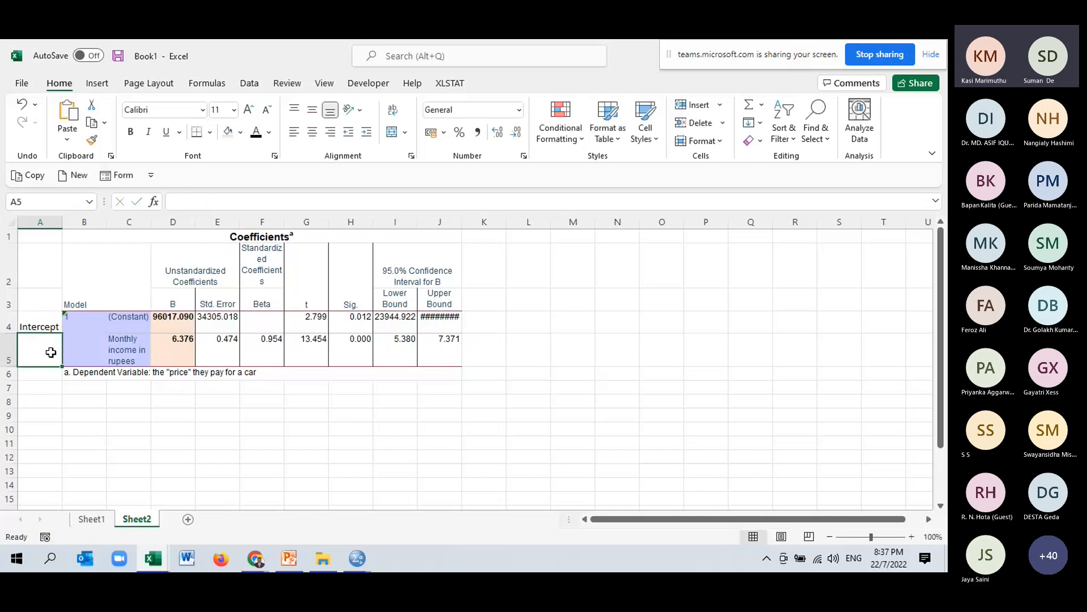
type("Slope (b")
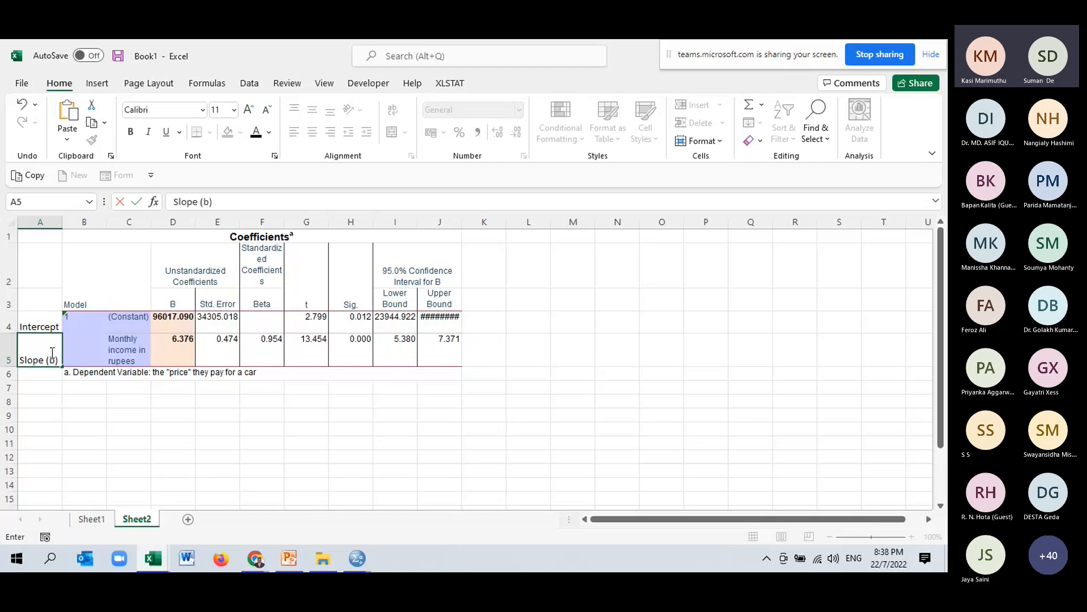
type(")")
left_click(214, 442)
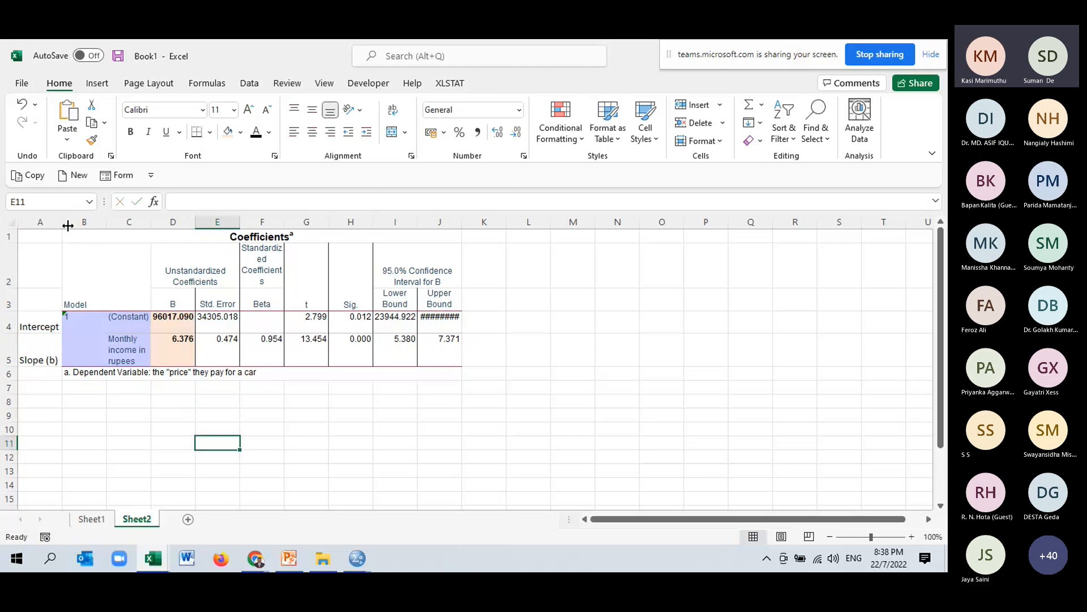
Widen column A to fit the labels and enter the equation Y=a+bx in cell A11.
left_click_drag(134, 225, 192, 231)
left_click(185, 438)
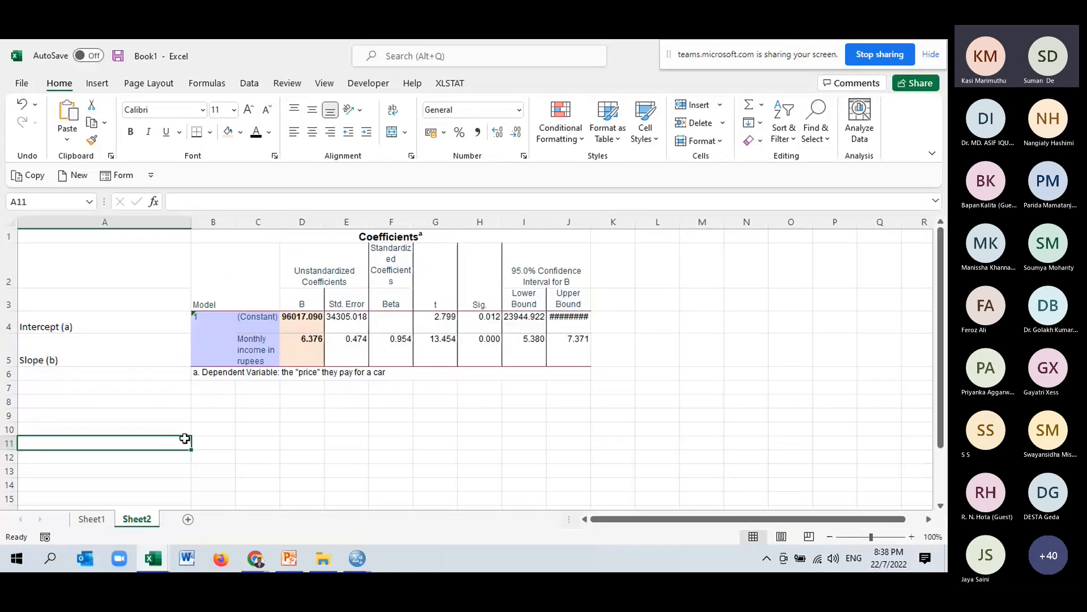
type("Y=a")
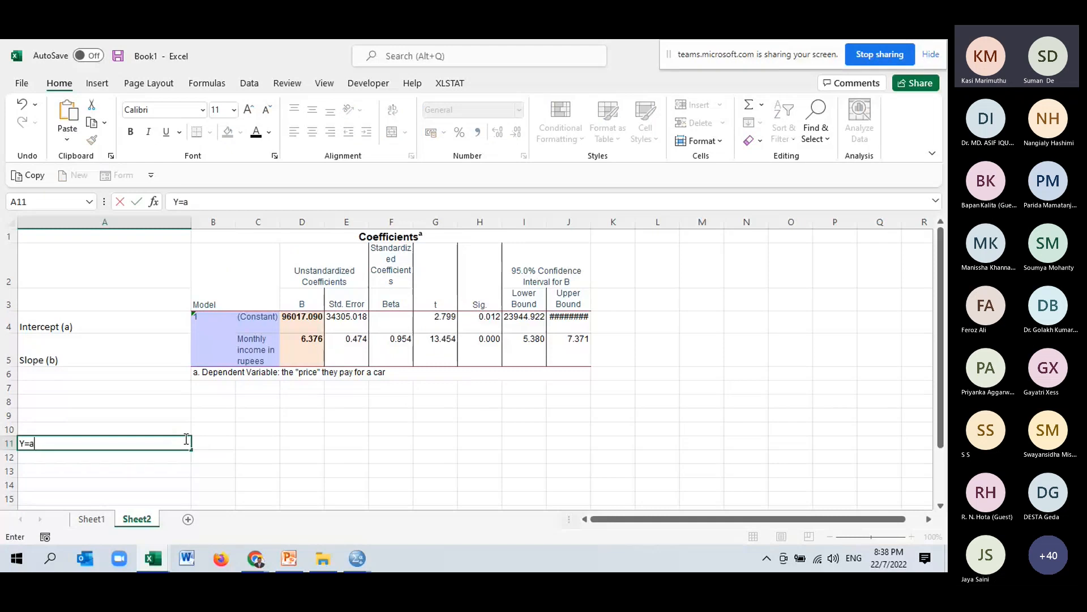
type("+bx")
Enter the model equation Price =a+b(income) in cell A14.
left_click(162, 477)
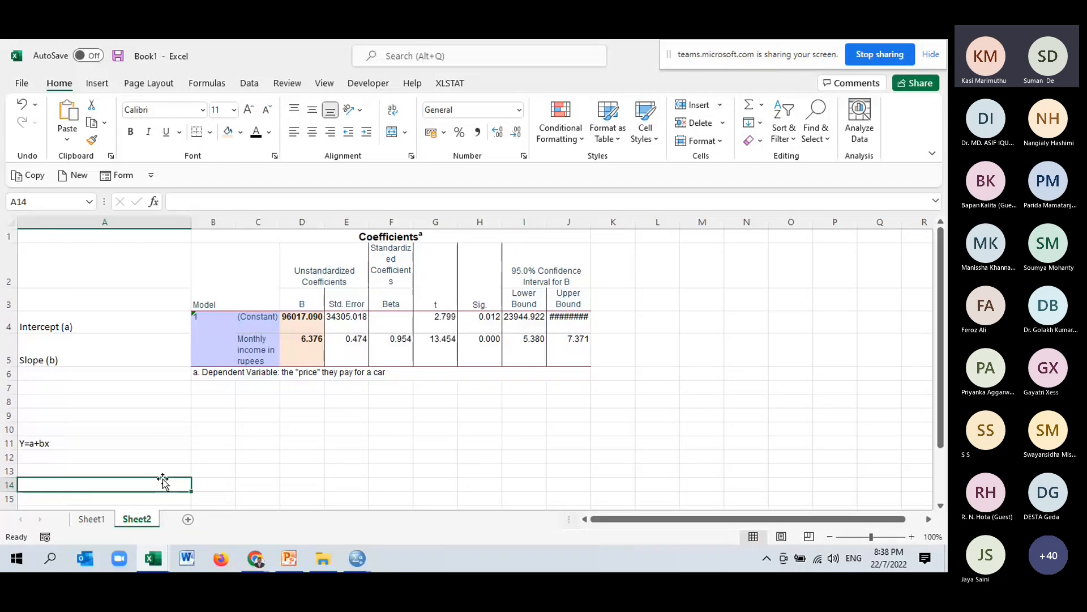
type("Price ")
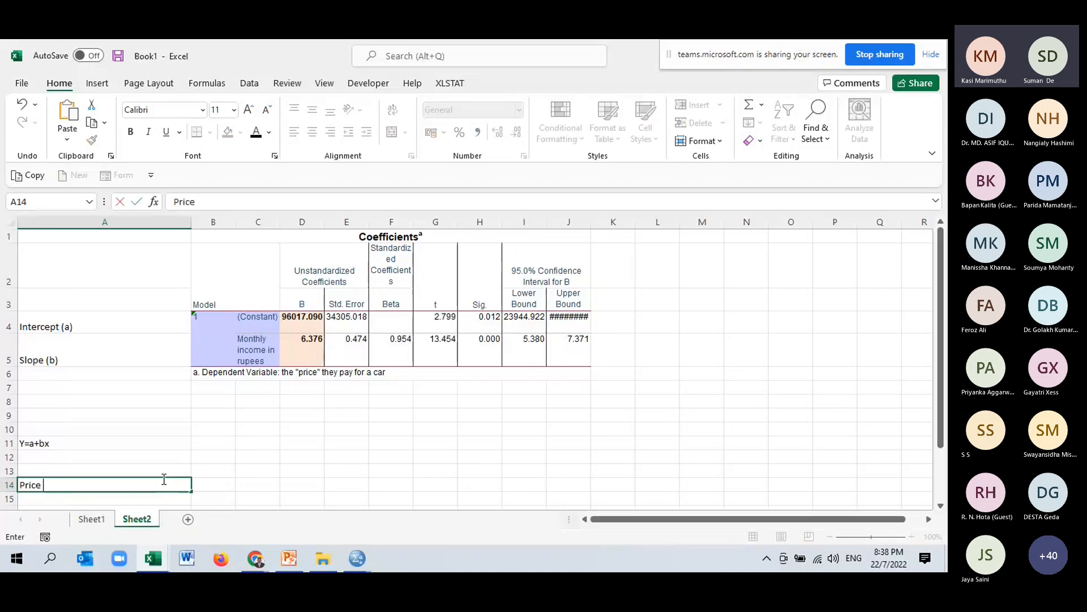
type("=a+b(income)")
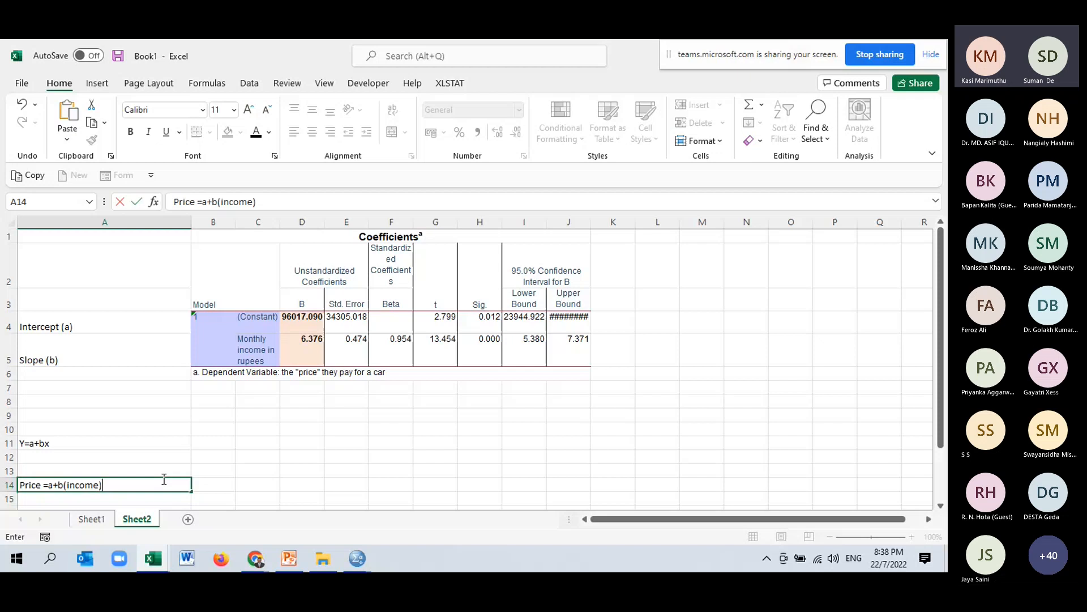
left_click(259, 483)
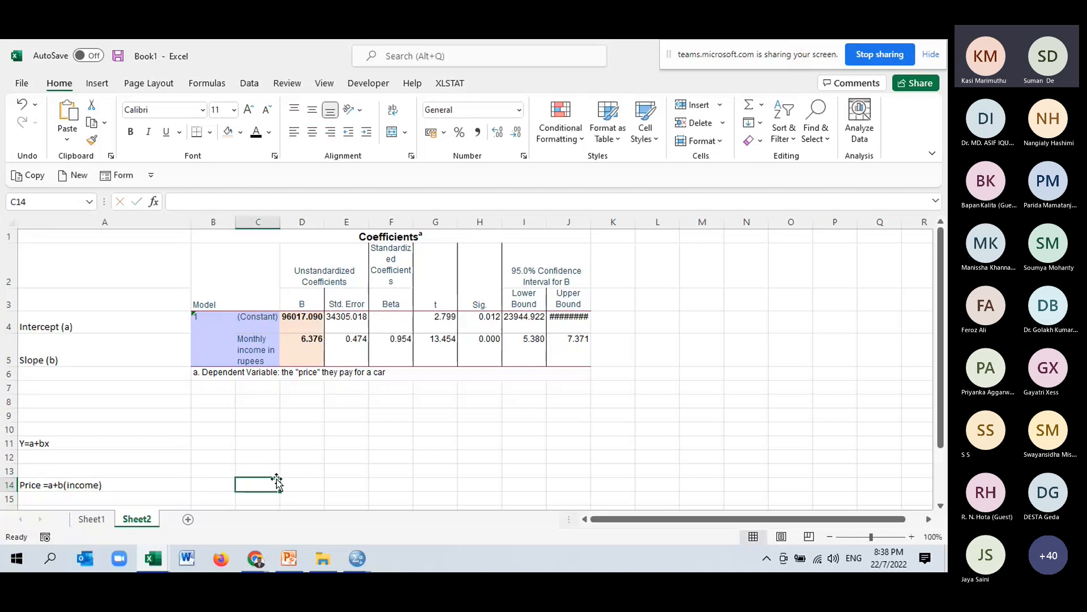
left_click(255, 558)
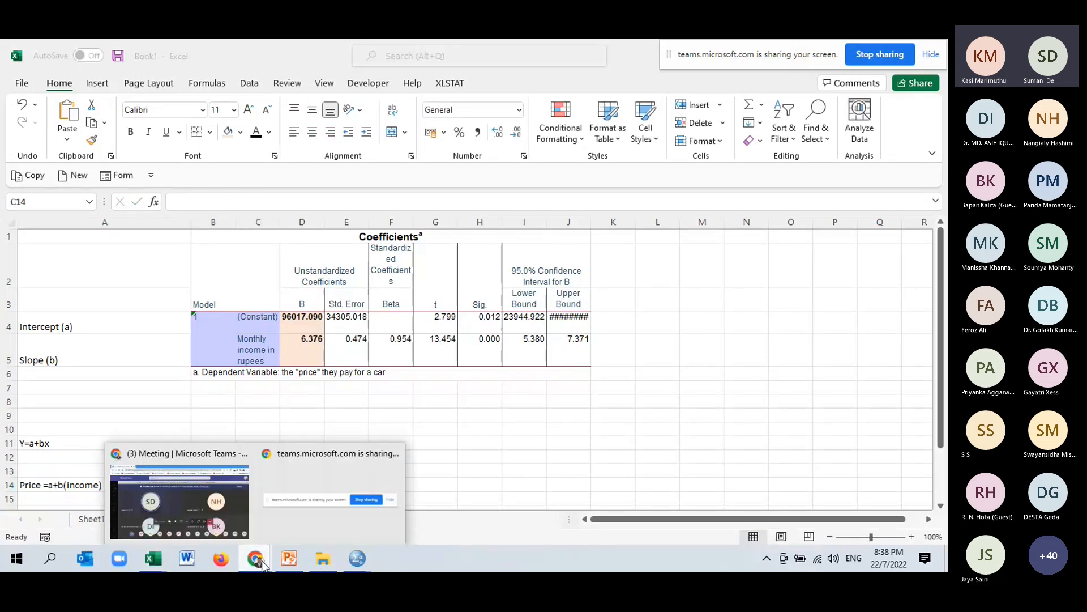
left_click(203, 508)
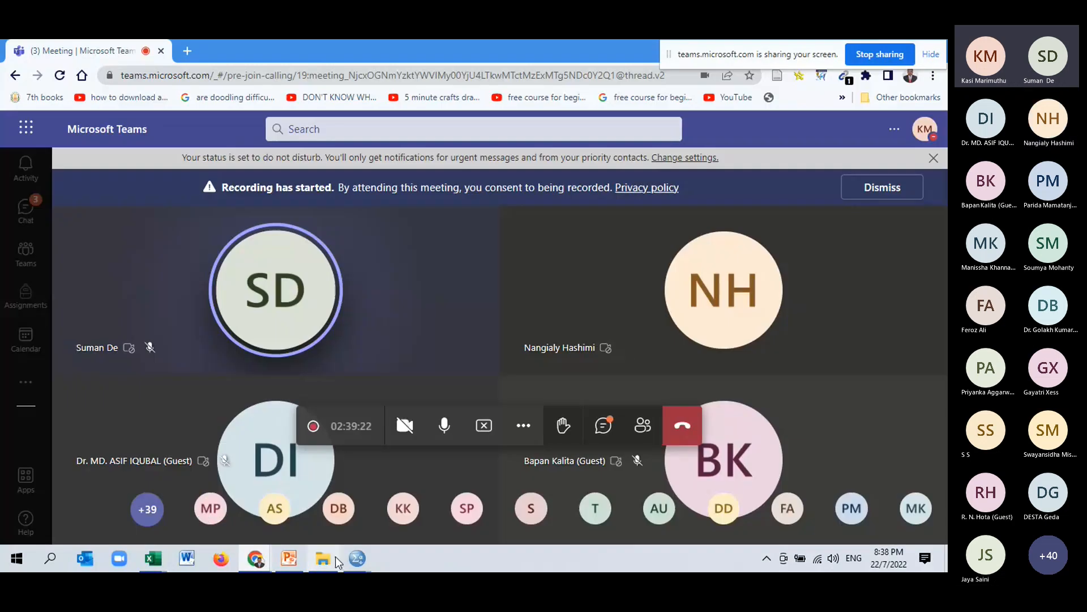
left_click(368, 565)
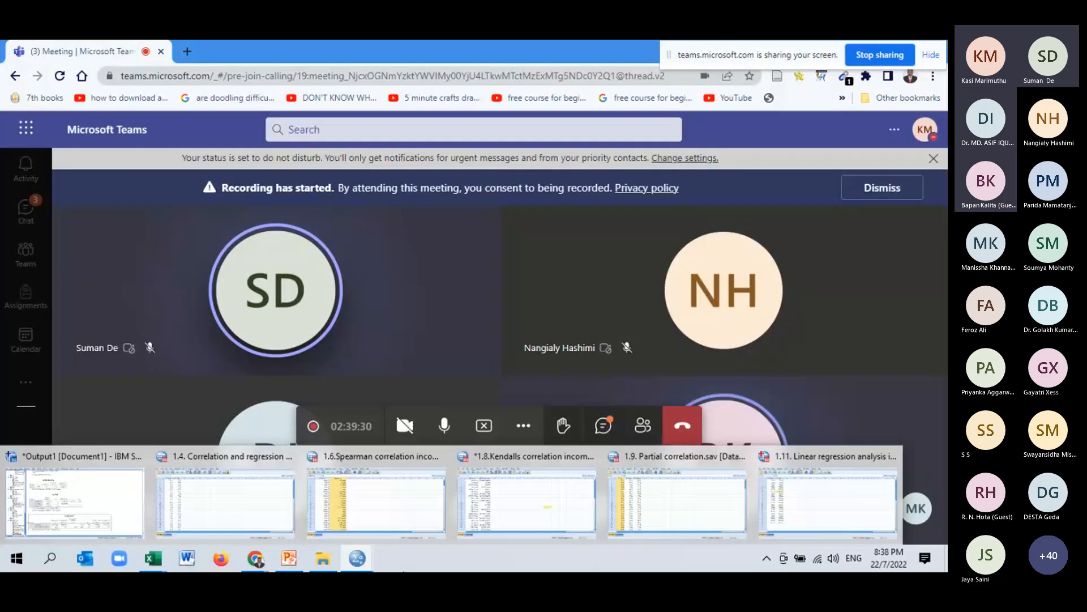
mouse_move(255, 558)
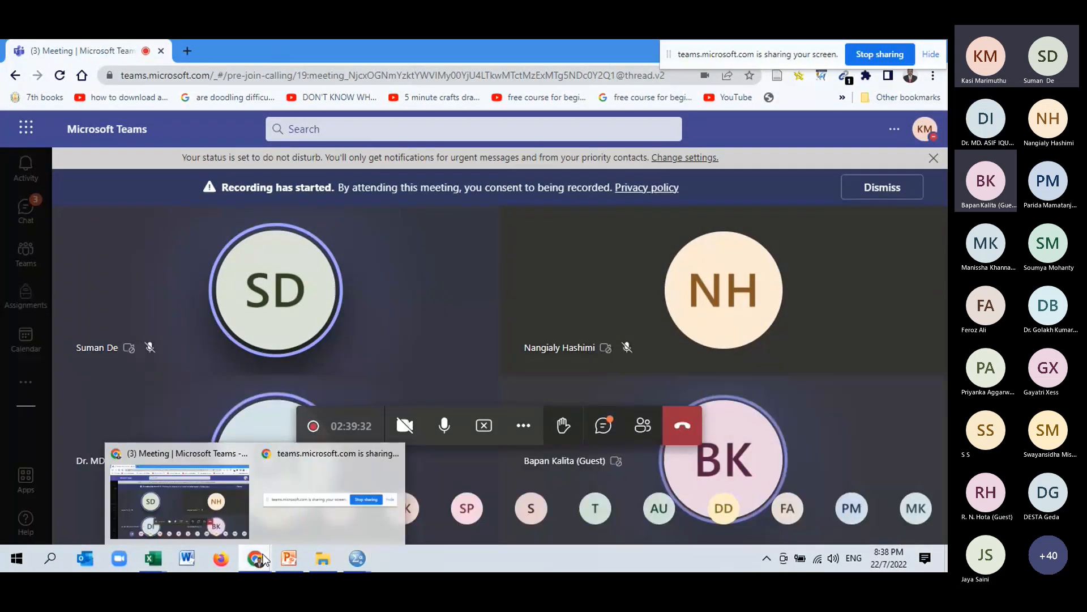
Switch back to the Excel worksheet and enter the income value 70000 in cell B11.
left_click(238, 523)
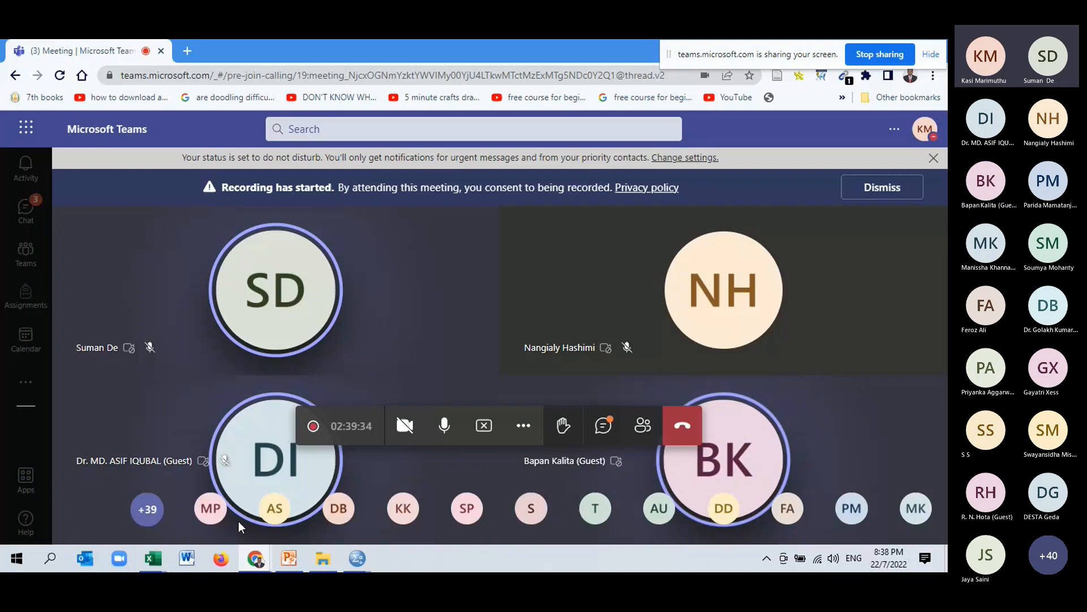
left_click(304, 568)
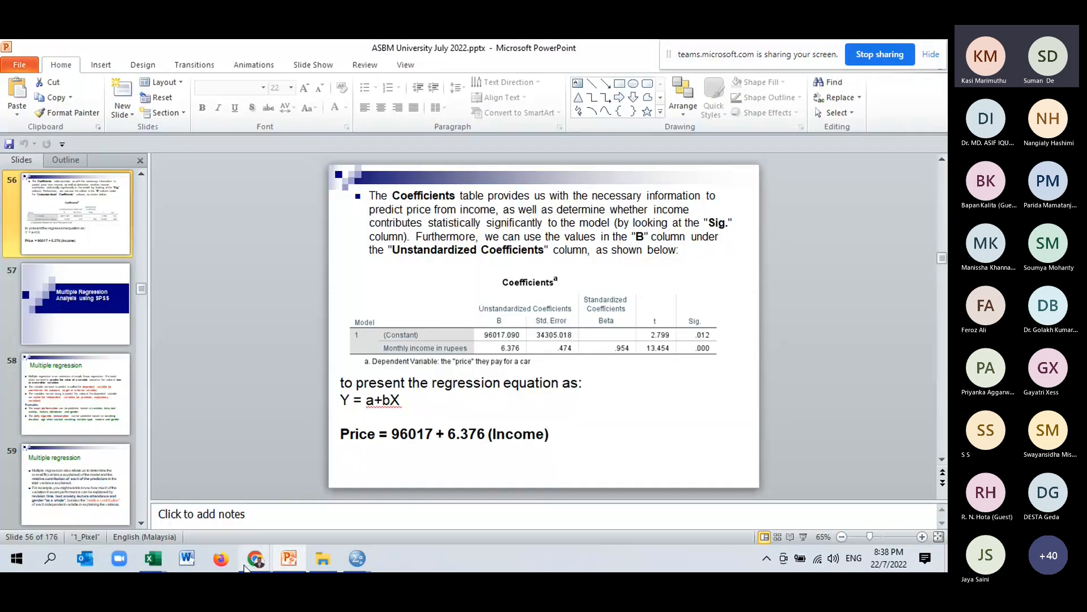
mouse_move(153, 557)
left_click(199, 519)
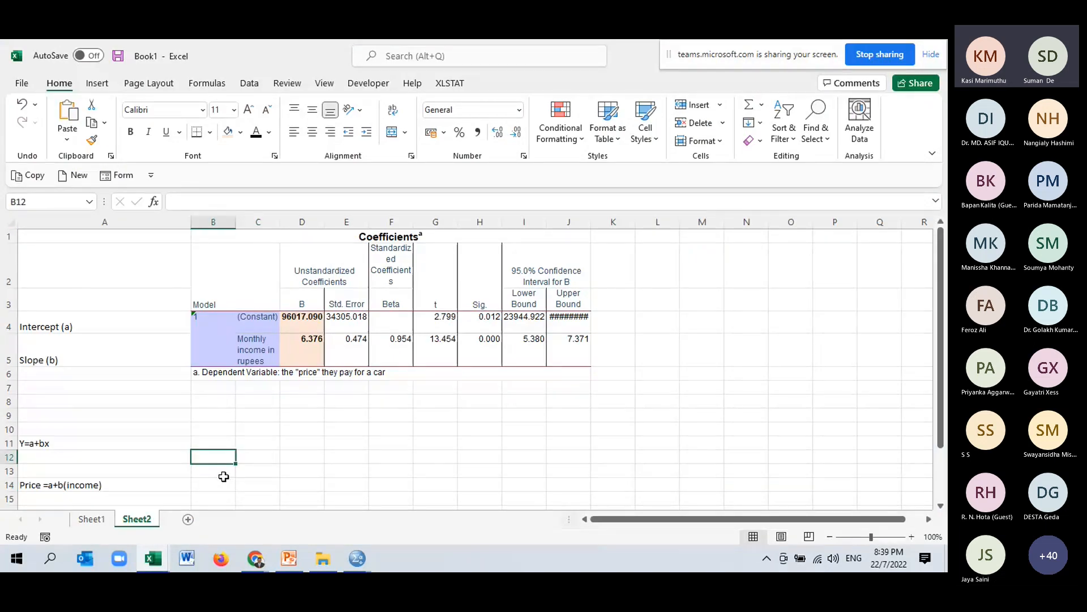
left_click(214, 442)
scroll(224, 462, "down", 1)
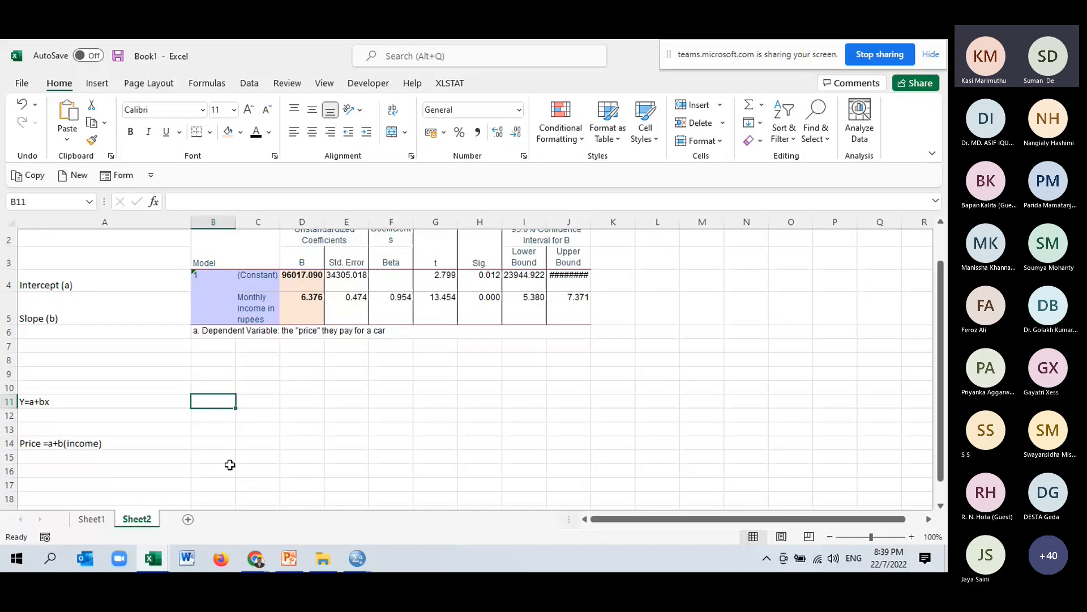
type("1")
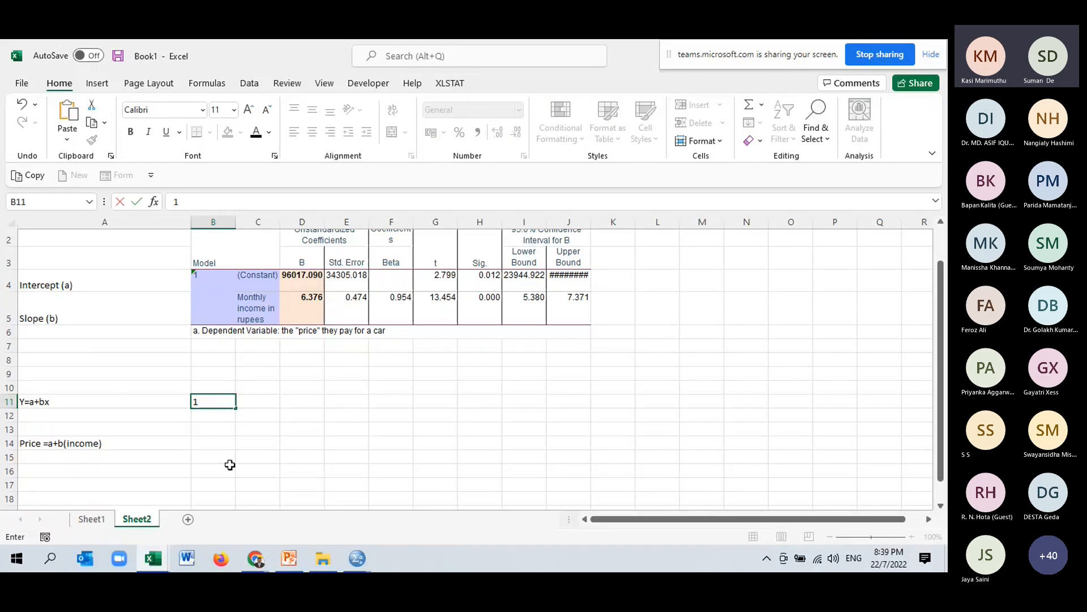
key("BackSpace")
type("70000")
left_click(238, 460)
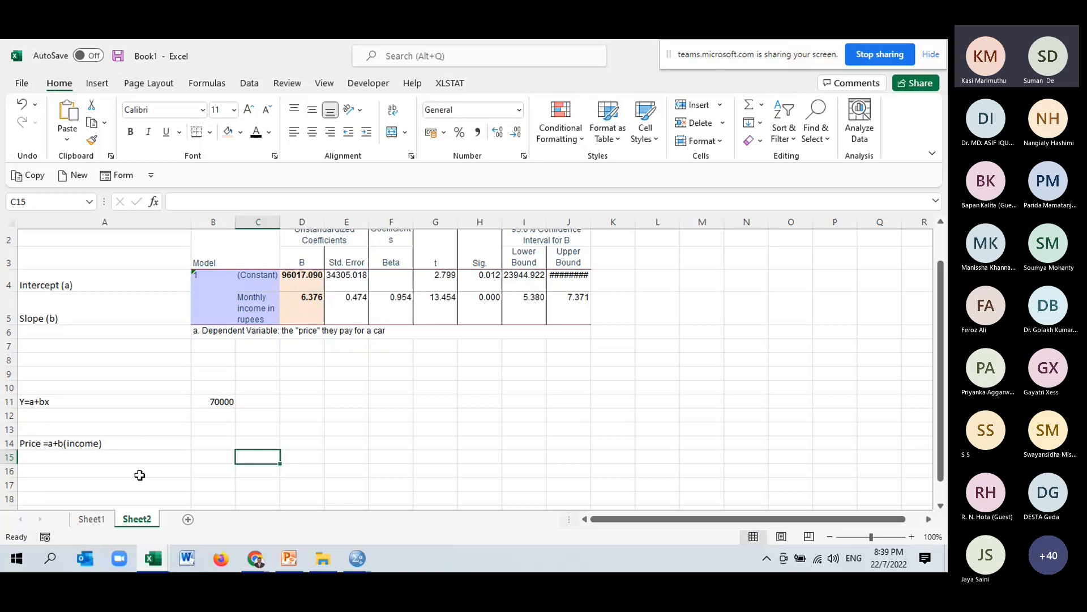
Label cell A17 as income 70,000.
left_click(141, 485)
type("income 70")
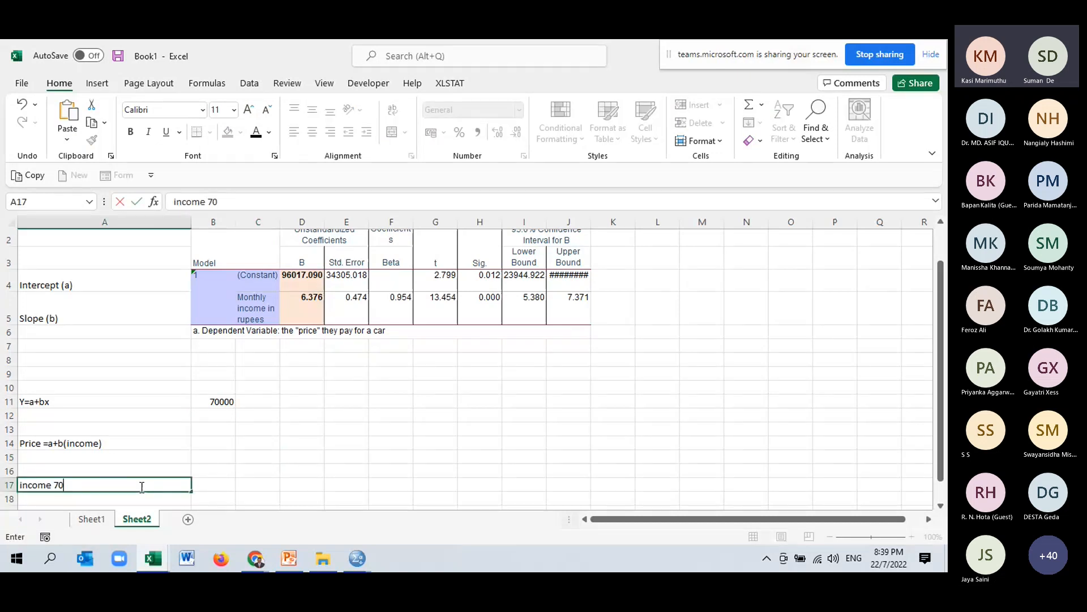
type(",000")
In cell B17, enter the prediction formula =96017.090+(6.376*70,000) using the intercept and slope.
left_click(230, 483)
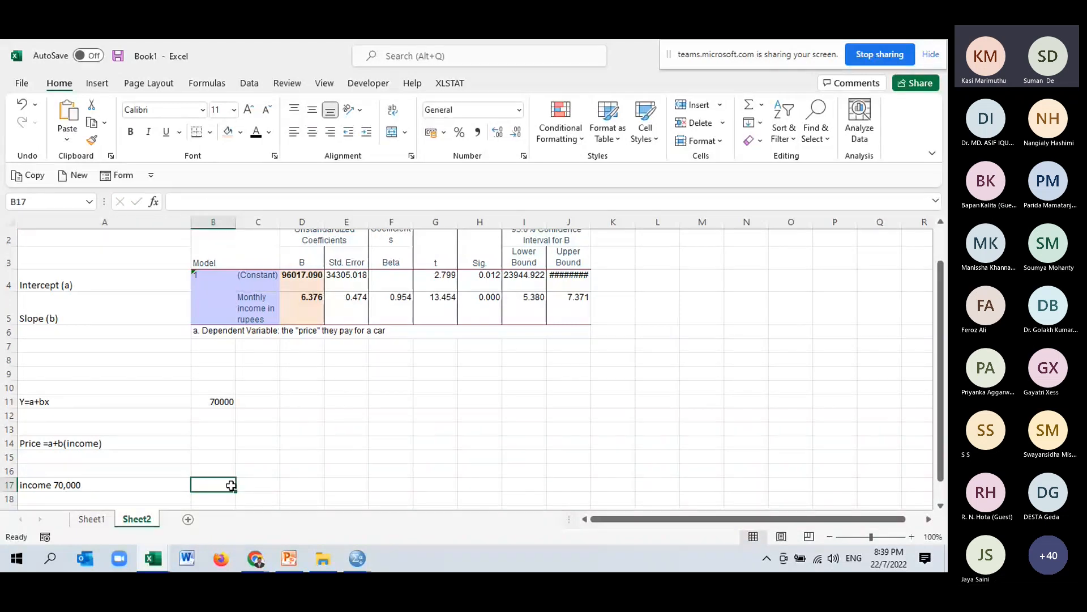
type("=")
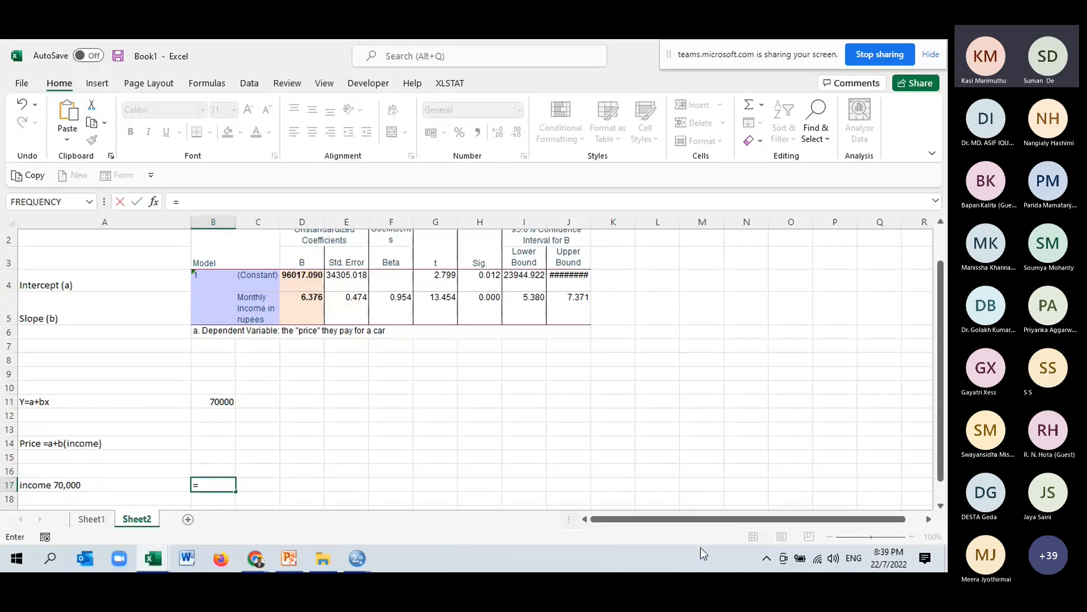
type("96017.090+6")
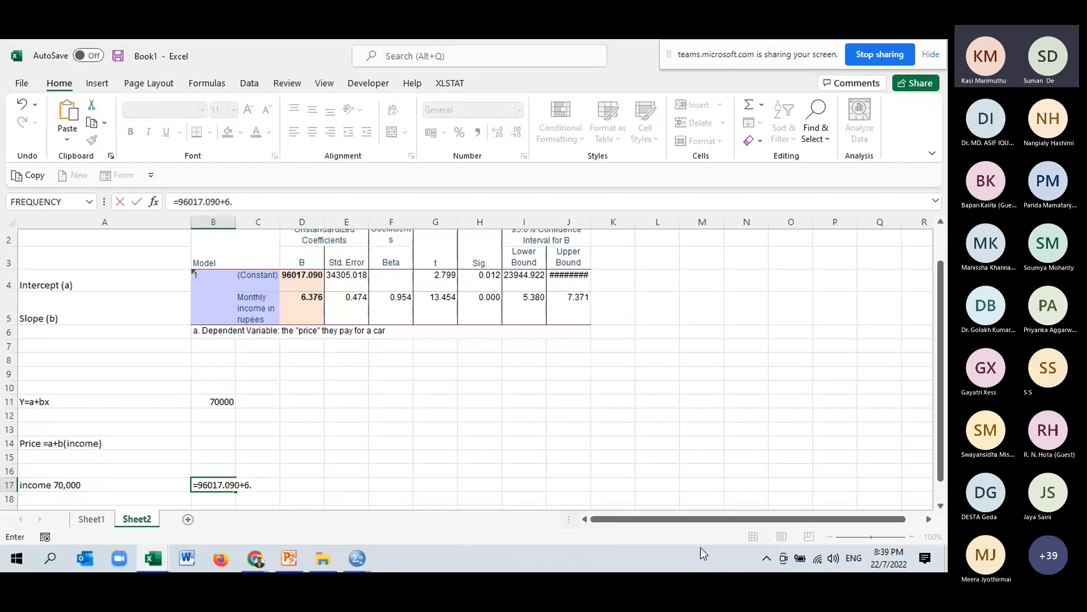
type(".376*70,000)")
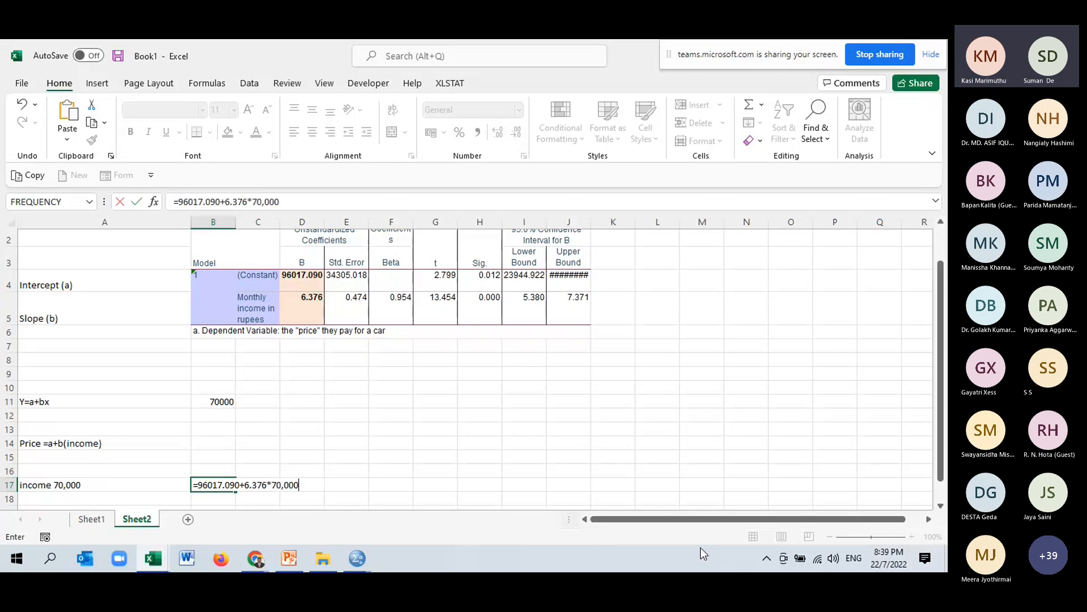
left_click(248, 484)
type("(")
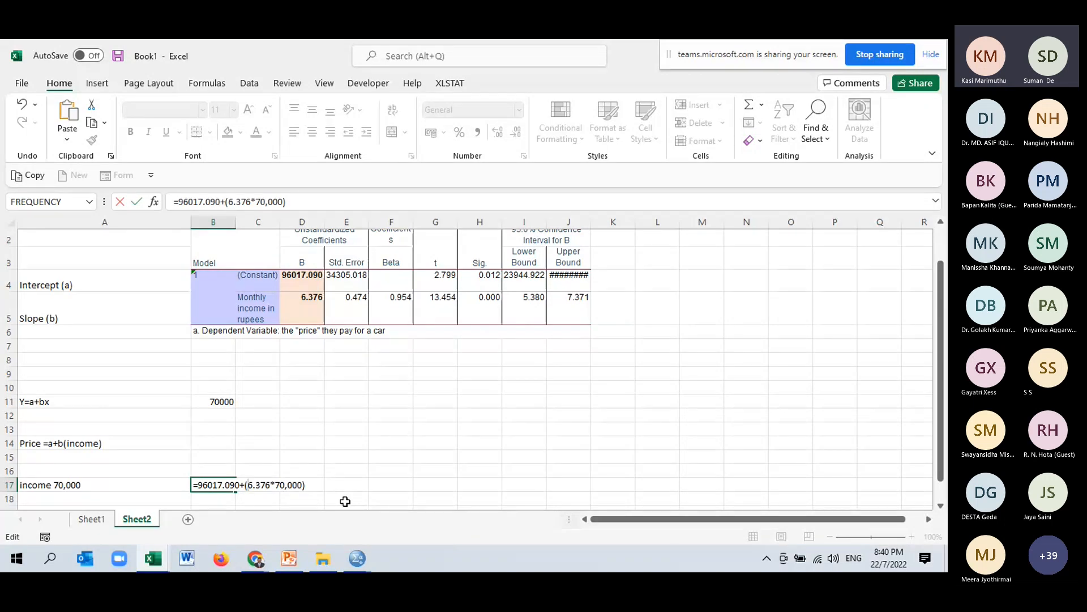
Dismiss the formula error, delete the comma from 70,000 in the B17 formula, and commit it.
key("Return")
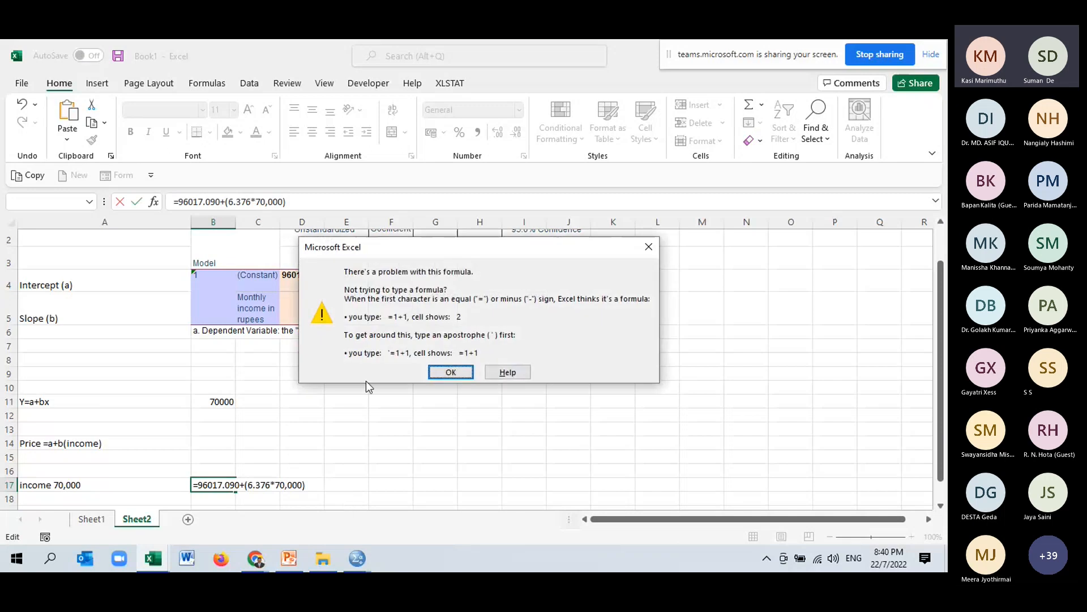
key("Return")
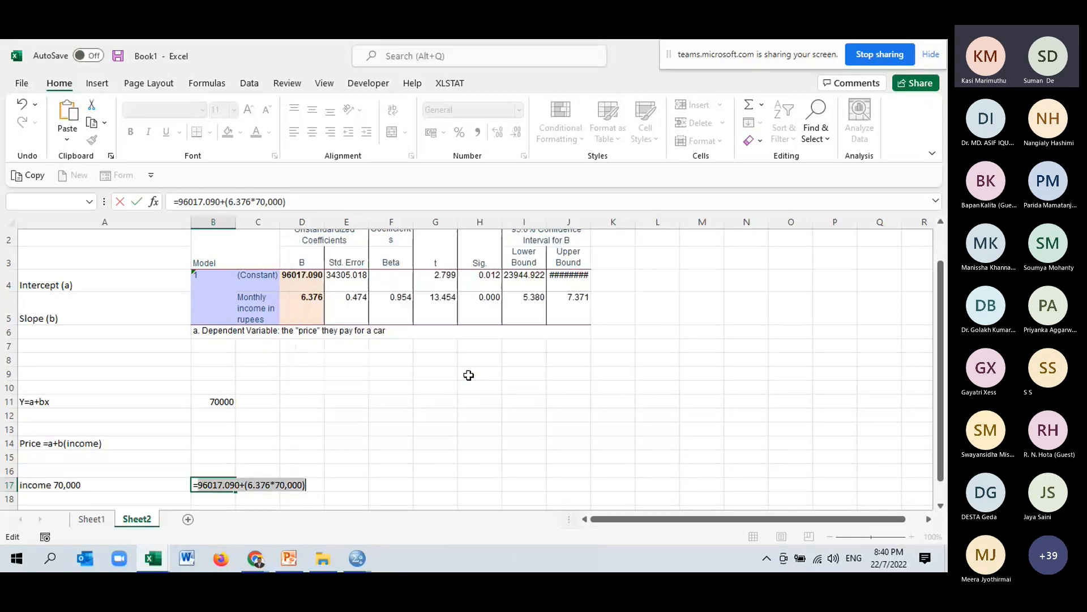
left_click(290, 486)
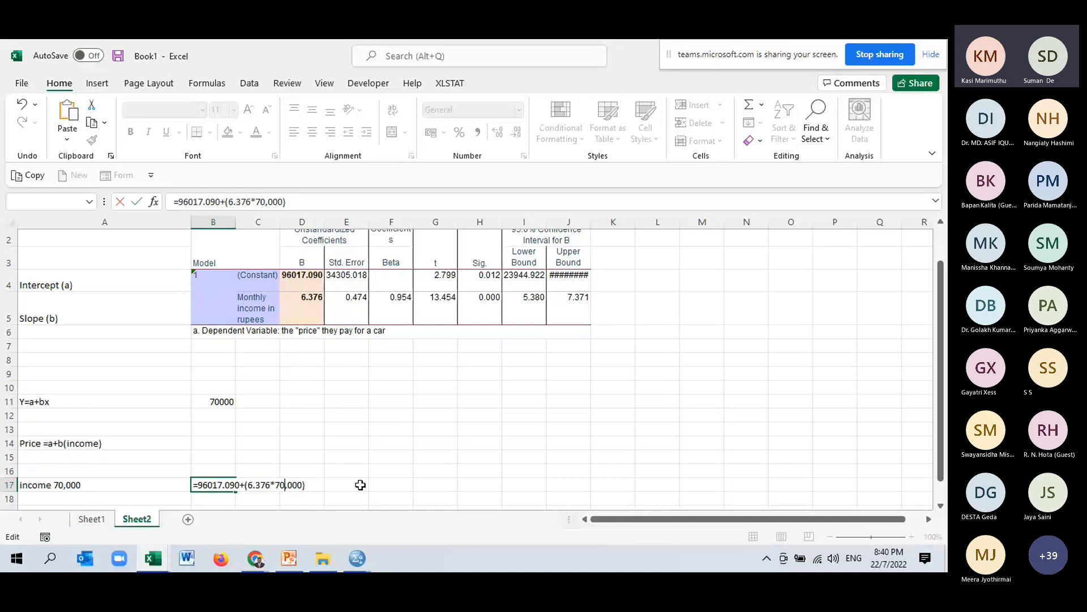
key("Delete")
key("Return")
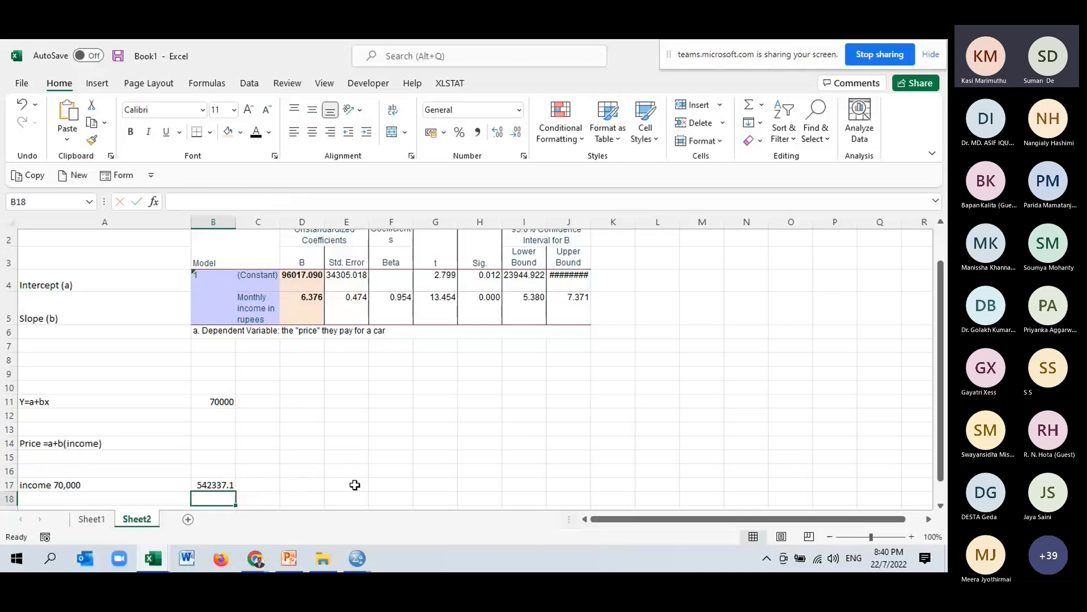
Widen column B and format the B17 predicted price bold with a light orange fill.
left_click_drag(237, 223, 281, 231)
left_click(251, 485)
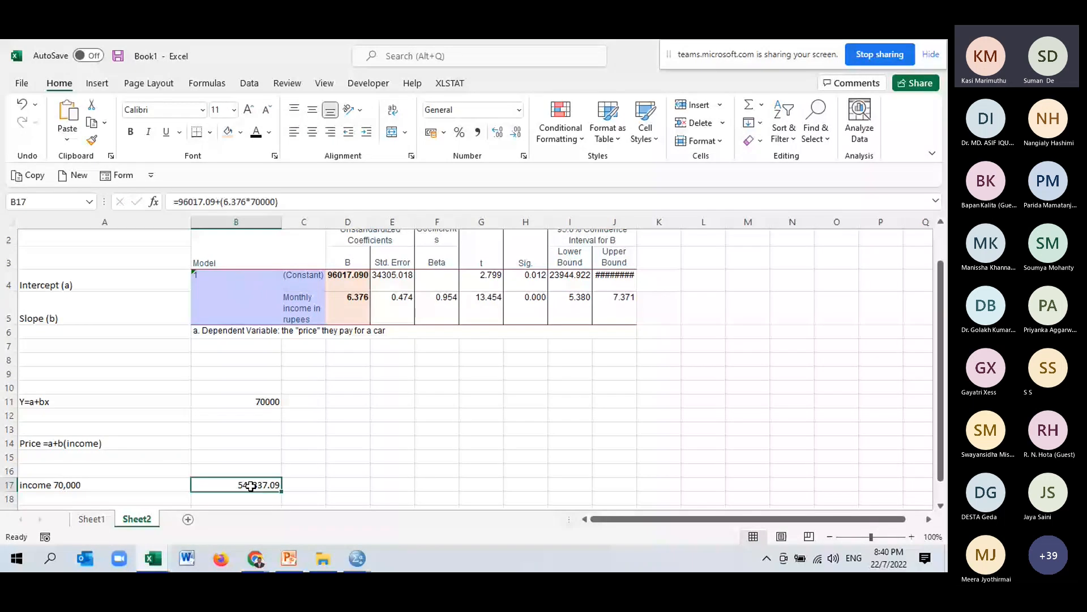
left_click(134, 135)
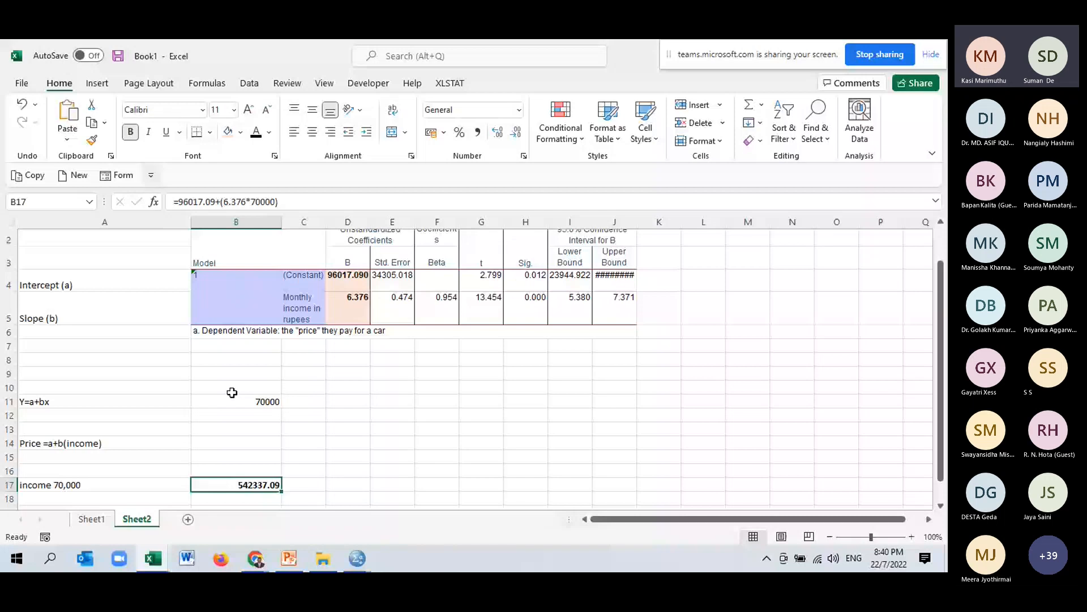
left_click(345, 497)
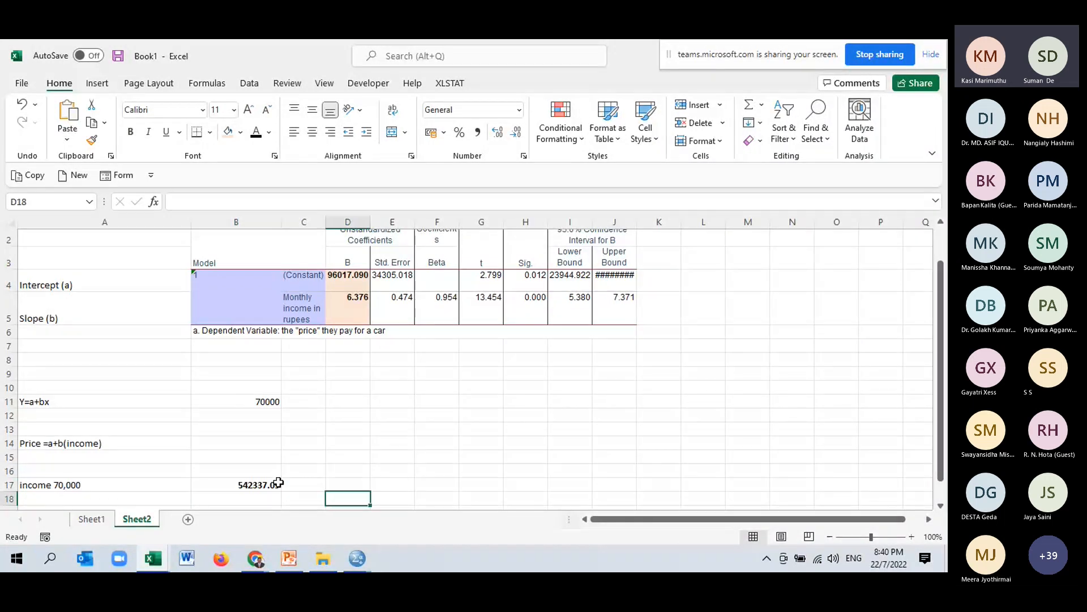
left_click(278, 482)
left_click(229, 133)
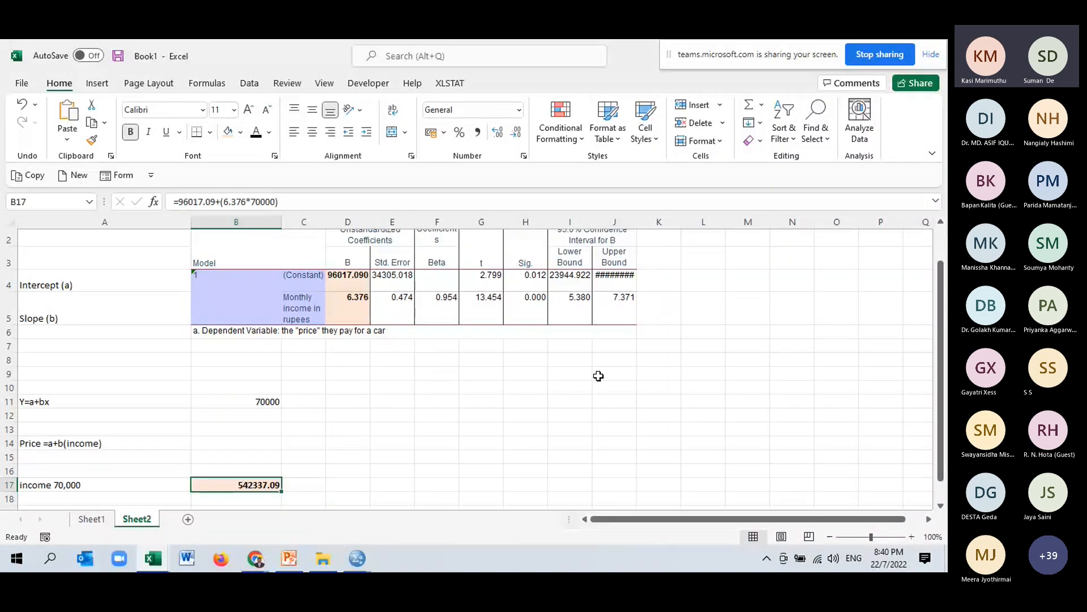
Enter the second income value 80,000 in cell A19.
scroll(549, 388, "down", 1)
scroll(549, 387, "down", 1)
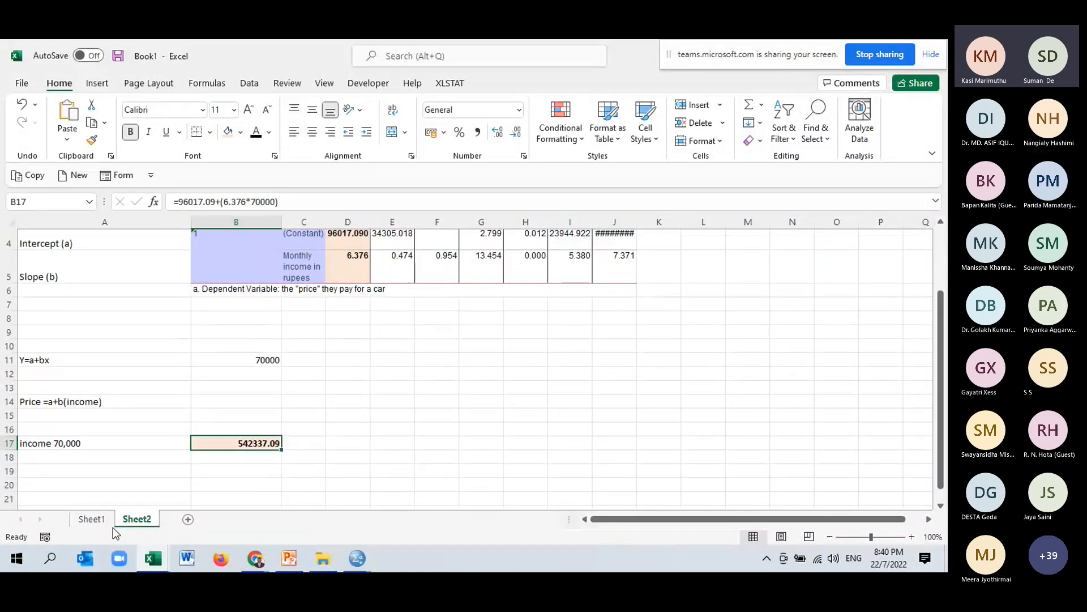
left_click(116, 471)
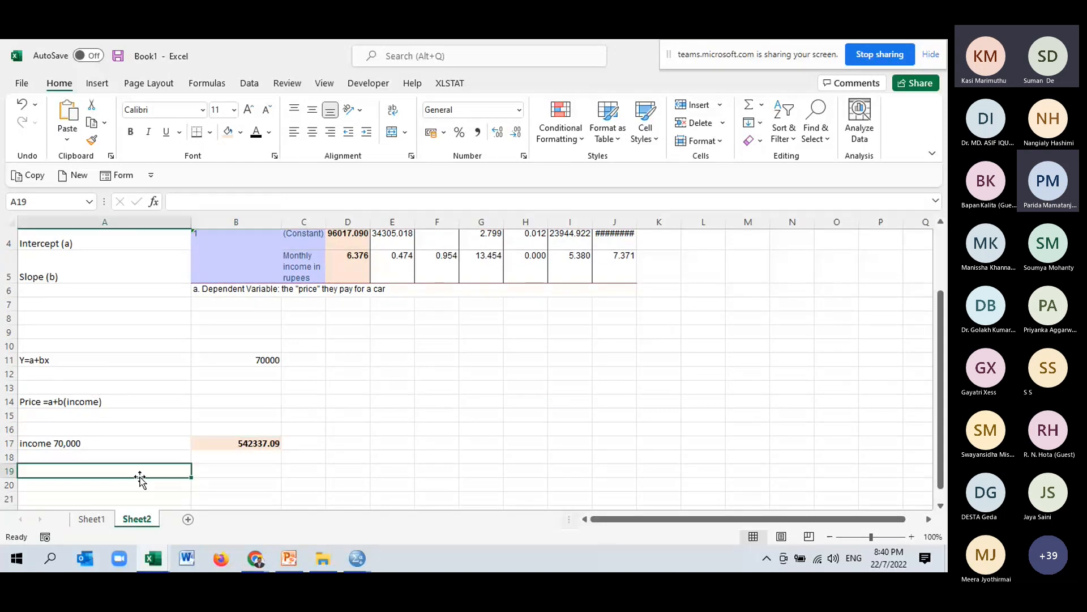
type("800")
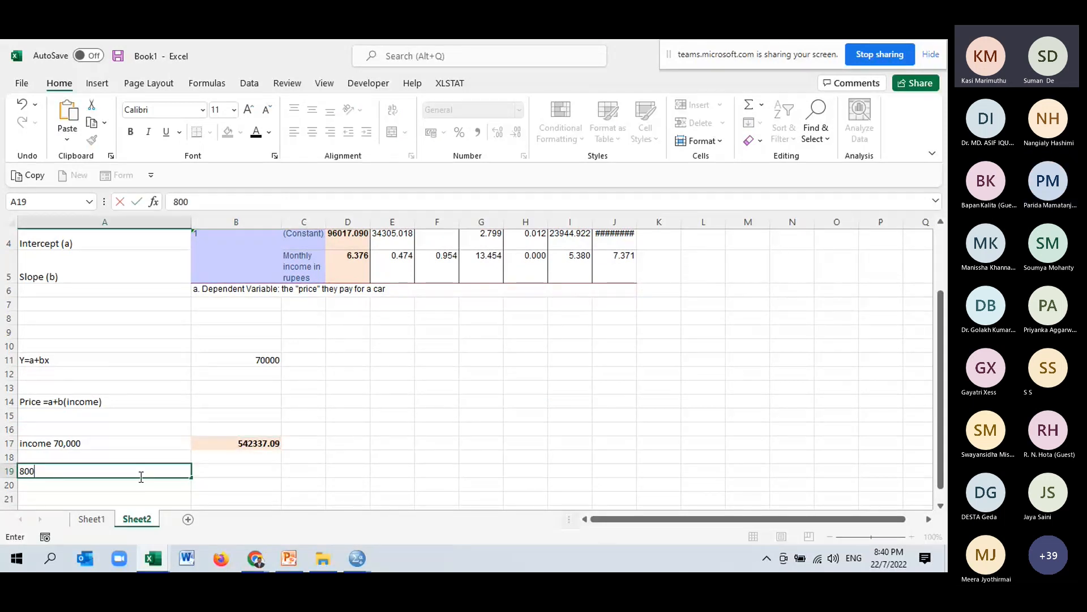
key("BackSpace")
type(",000")
key("Tab")
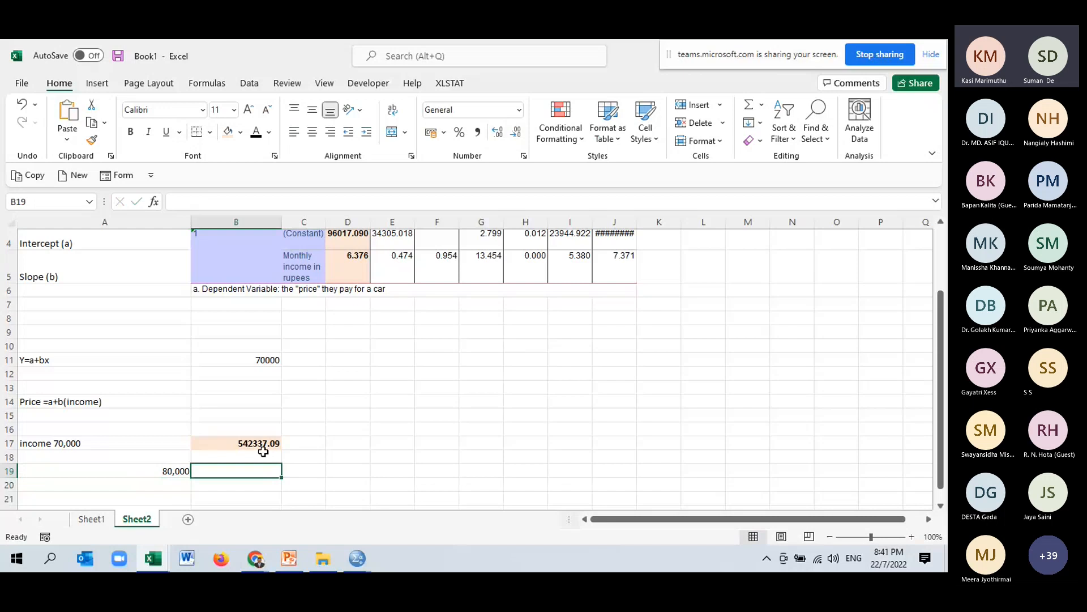
Copy the B17 prediction formula into B19 and change its income to 80000.
left_click(266, 448)
key("ctrl+c")
left_click(236, 470)
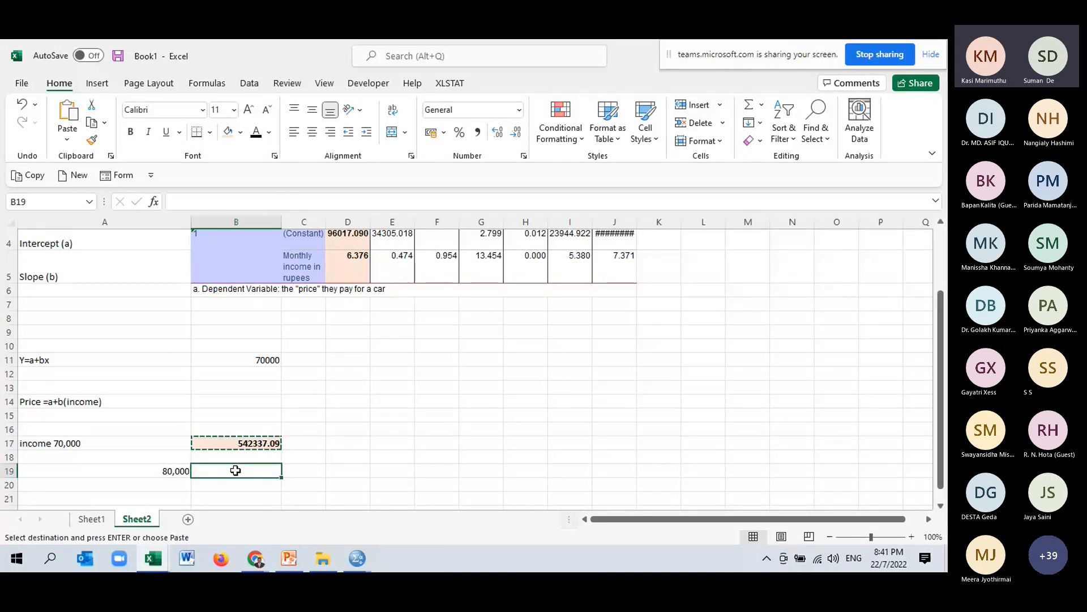
key("ctrl+v")
left_click(271, 201)
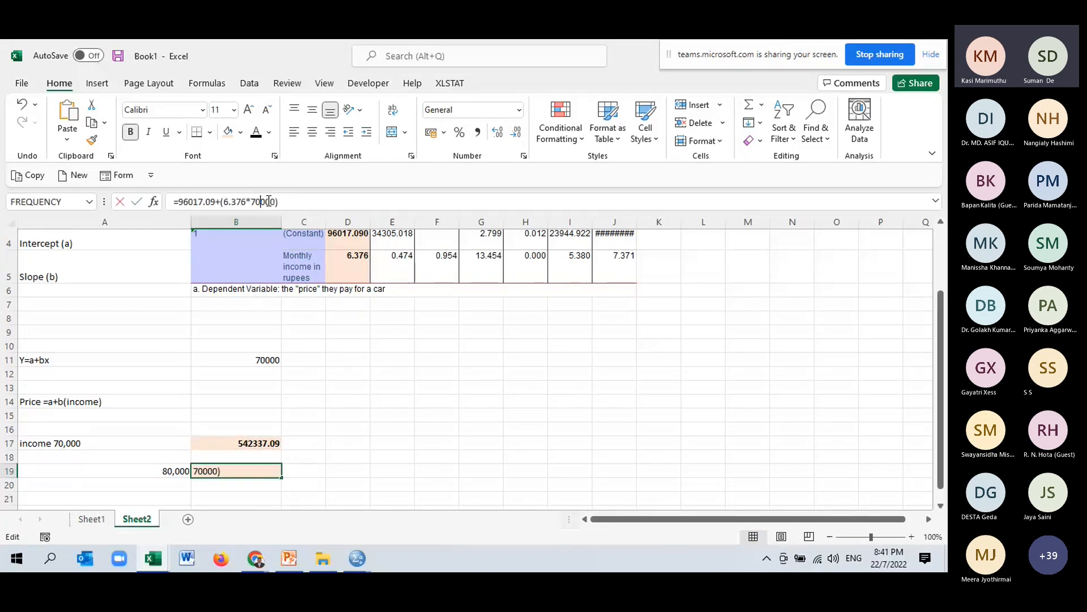
key("BackSpace")
key("BackSpace")
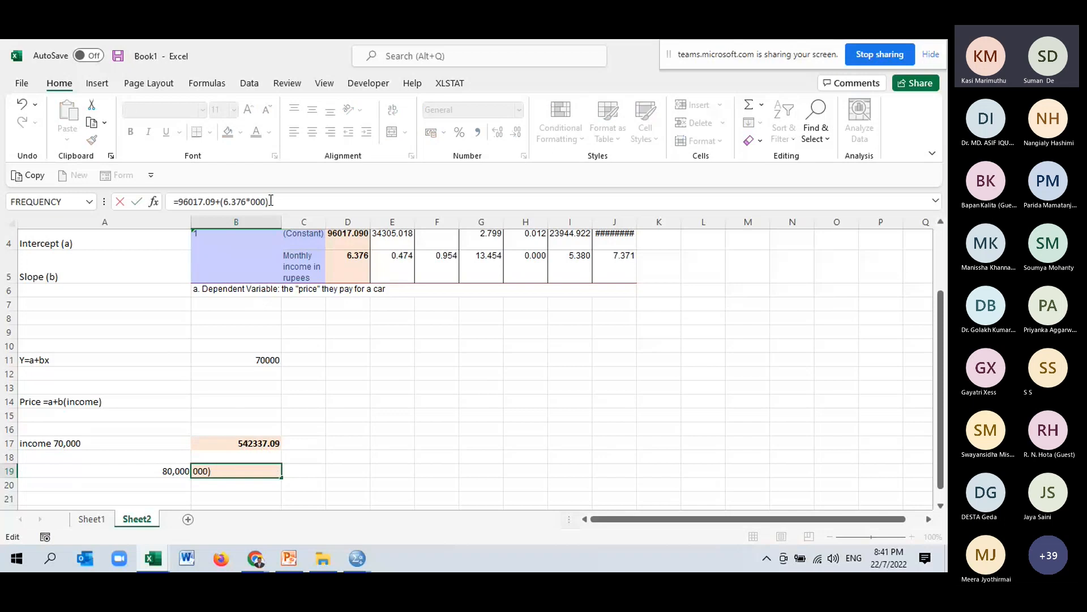
type("8")
key("Return")
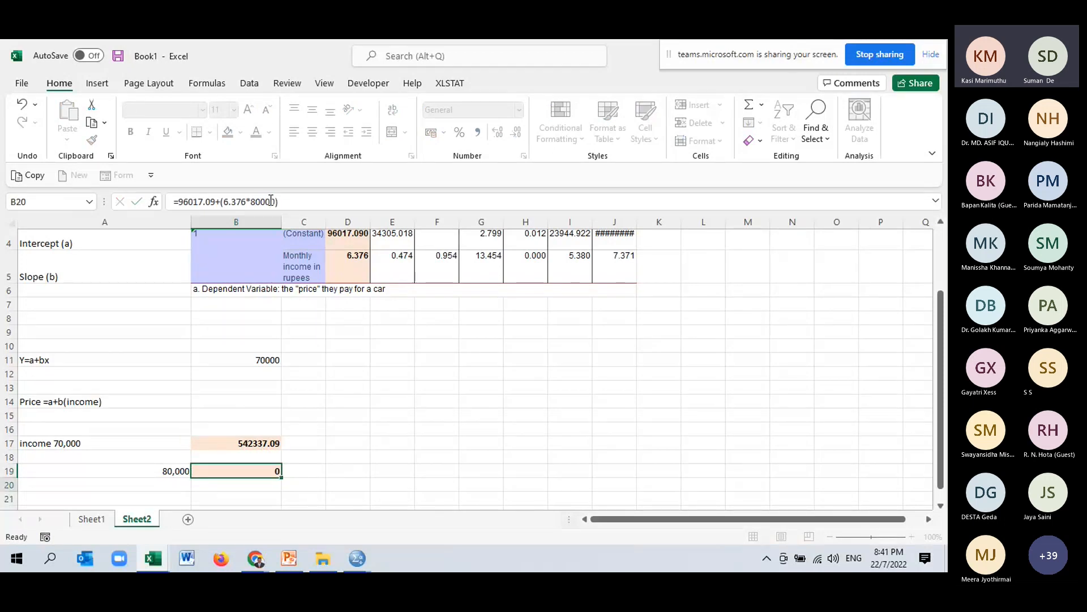
Switch back to the PowerPoint slide presenting the regression equation.
left_click(258, 471)
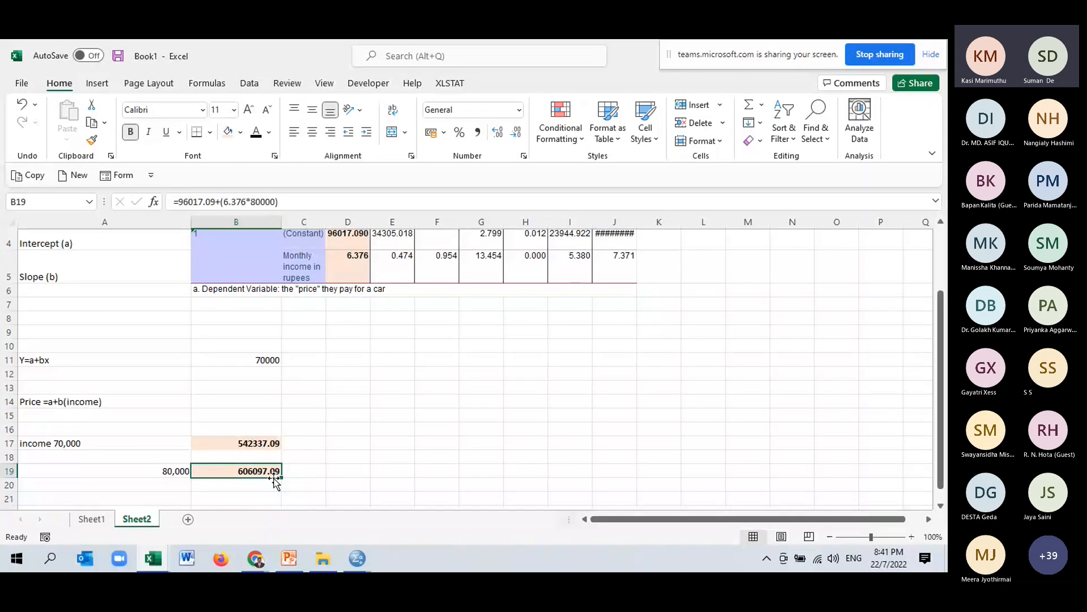
left_click(350, 474)
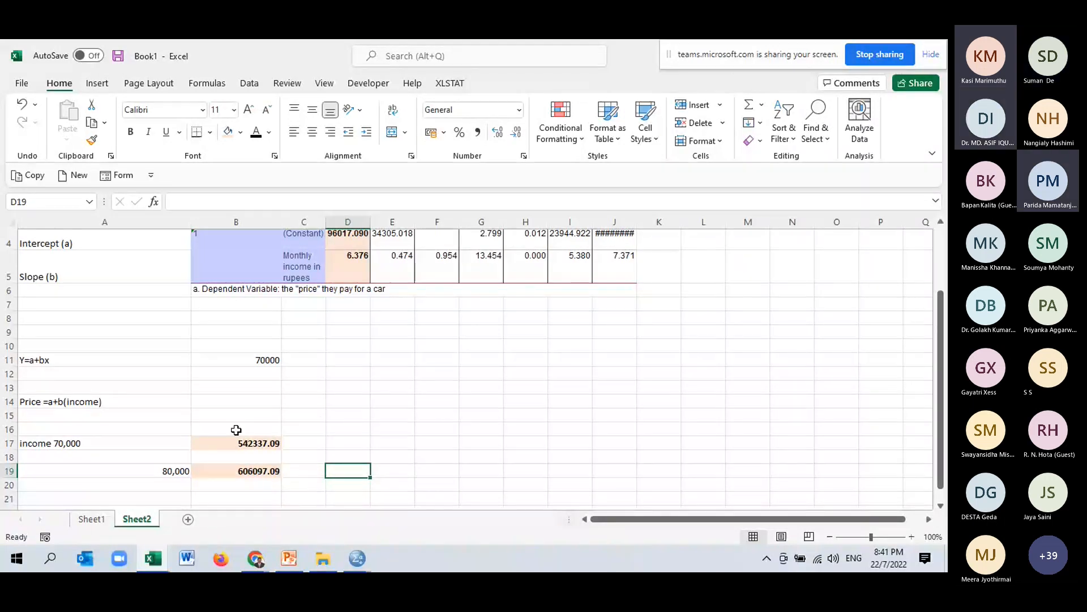
left_click(289, 559)
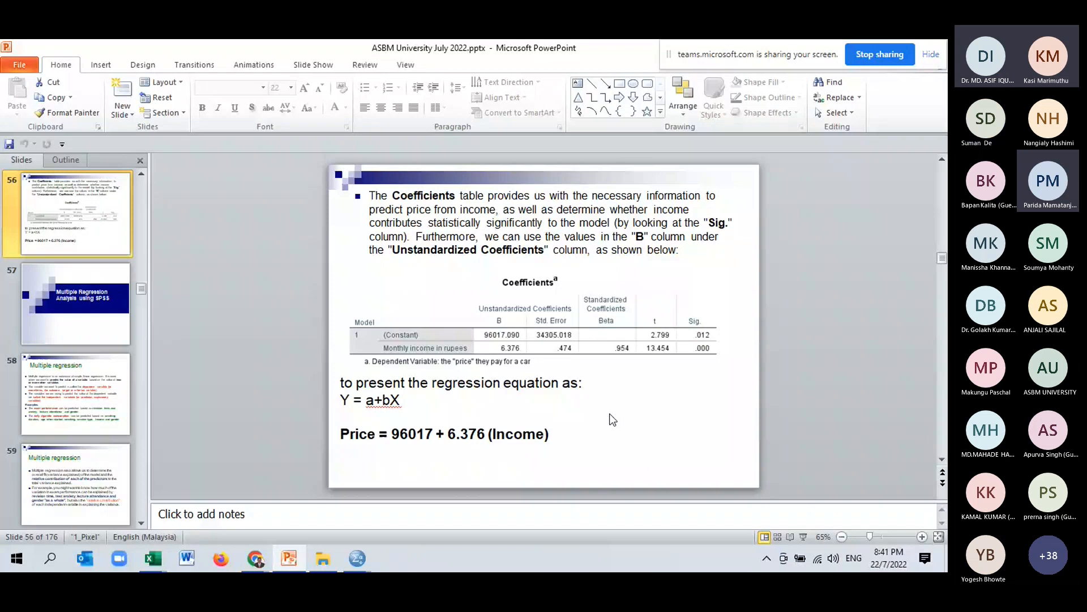
mouse_move(374, 564)
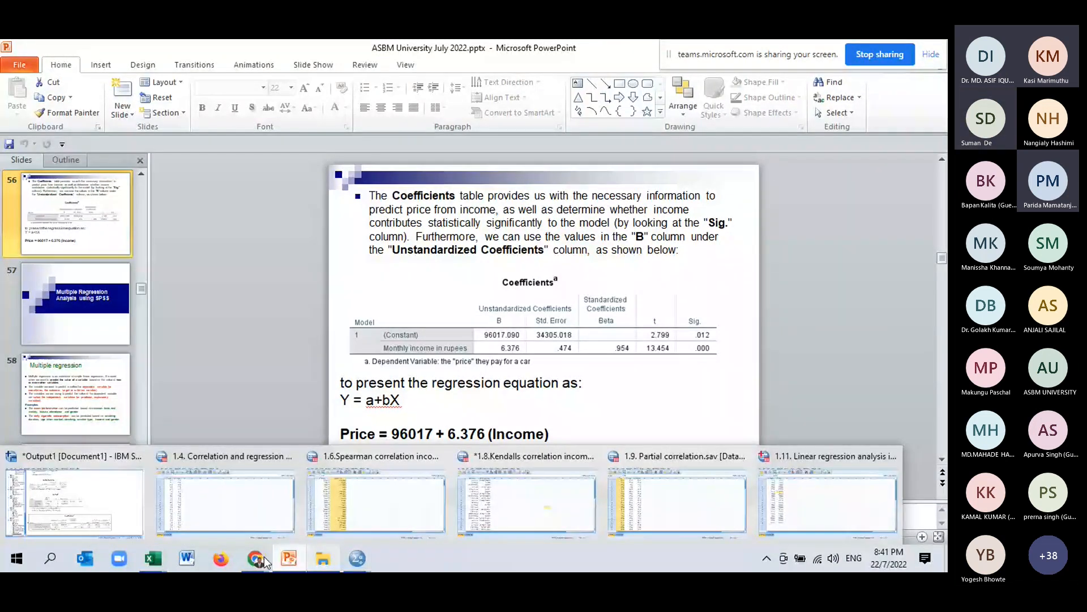